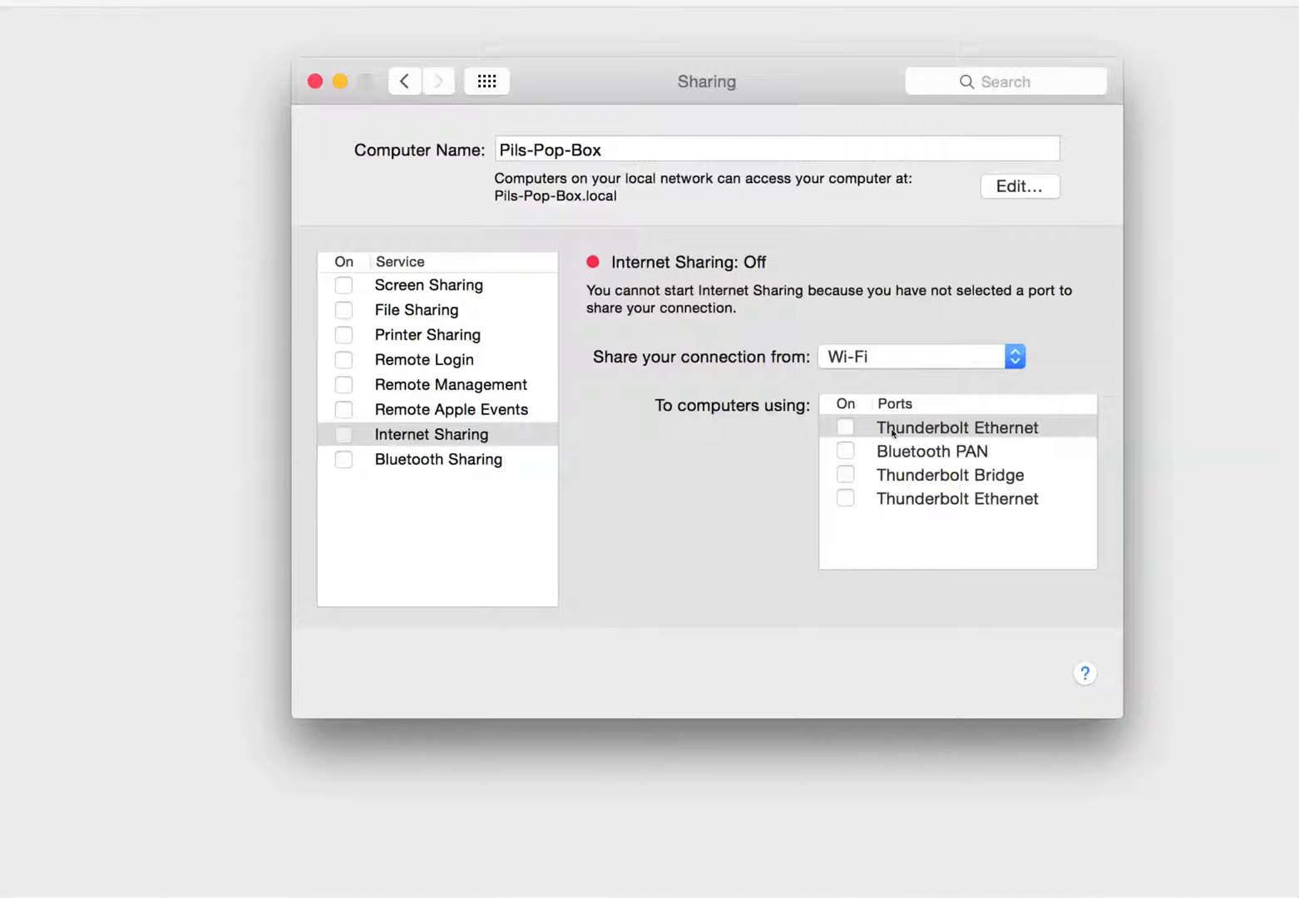
# Go back to all preference panes and view Thunderbolt Ethernet 2's manual 10.30.30.201 configuration in Network
pyautogui.click(488, 82)
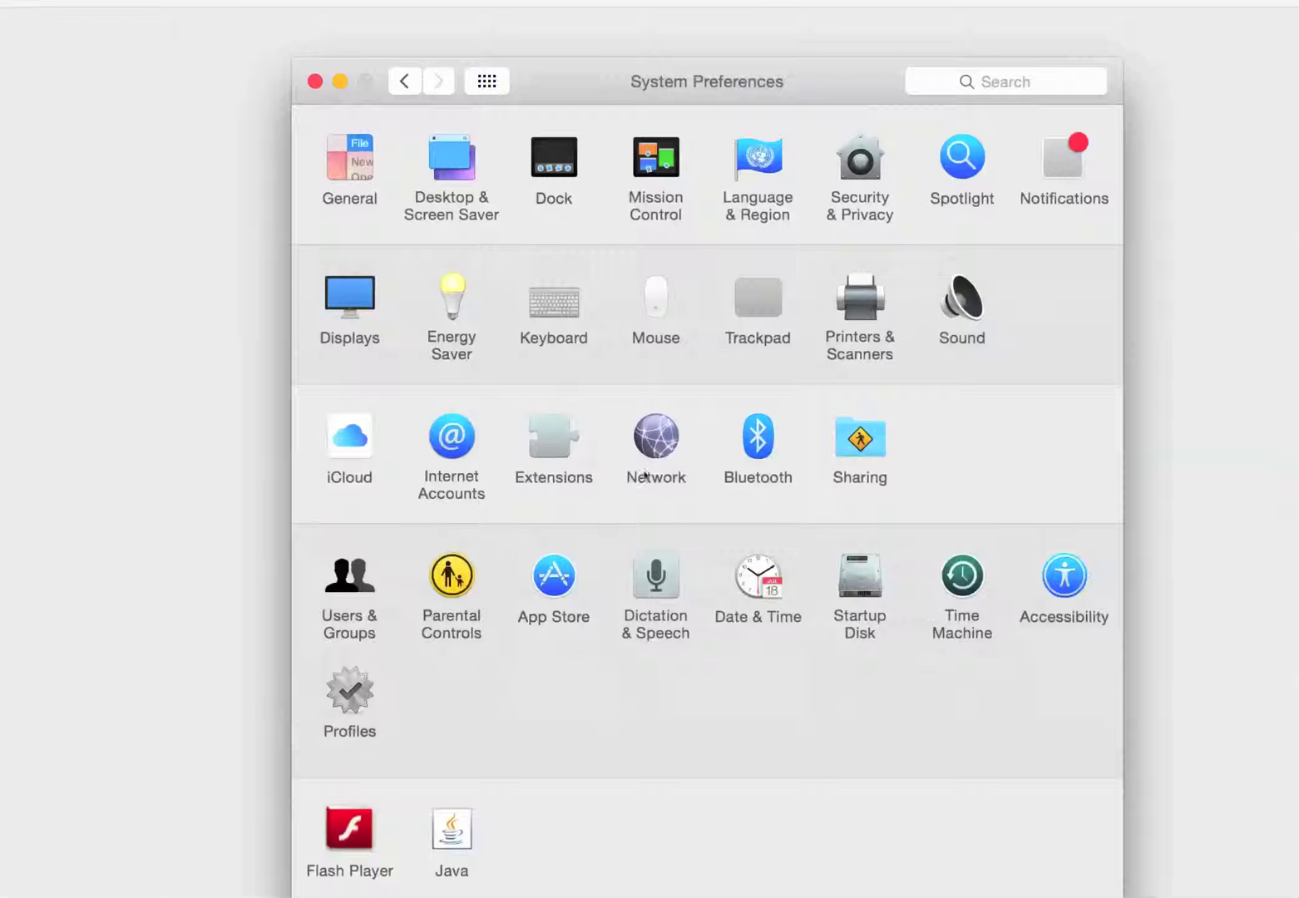
pyautogui.click(669, 445)
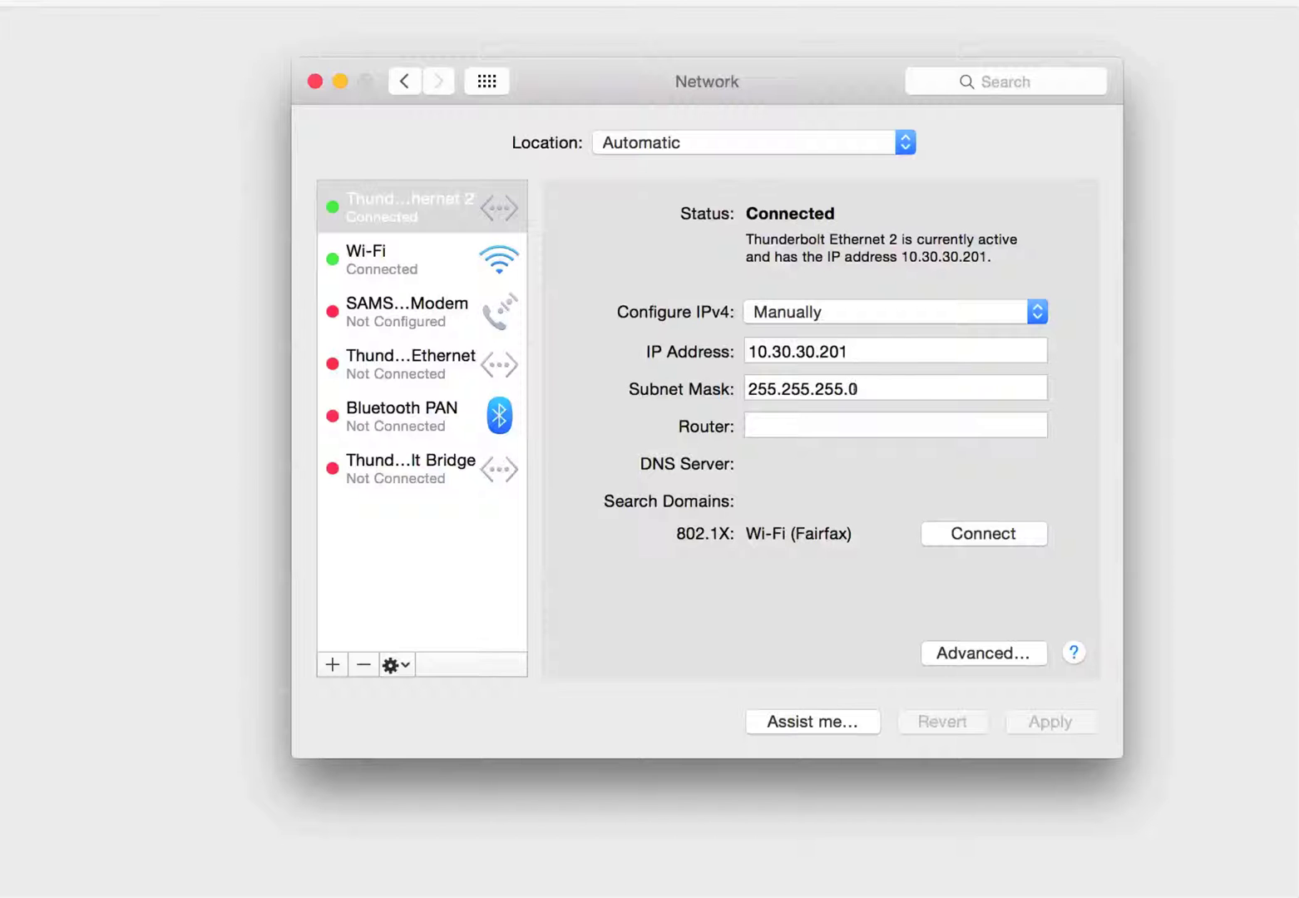
# In Terminal, ping 10.30.30.201 and stop it after replies with 0.0% packet loss
pyautogui.press('super+Tab')
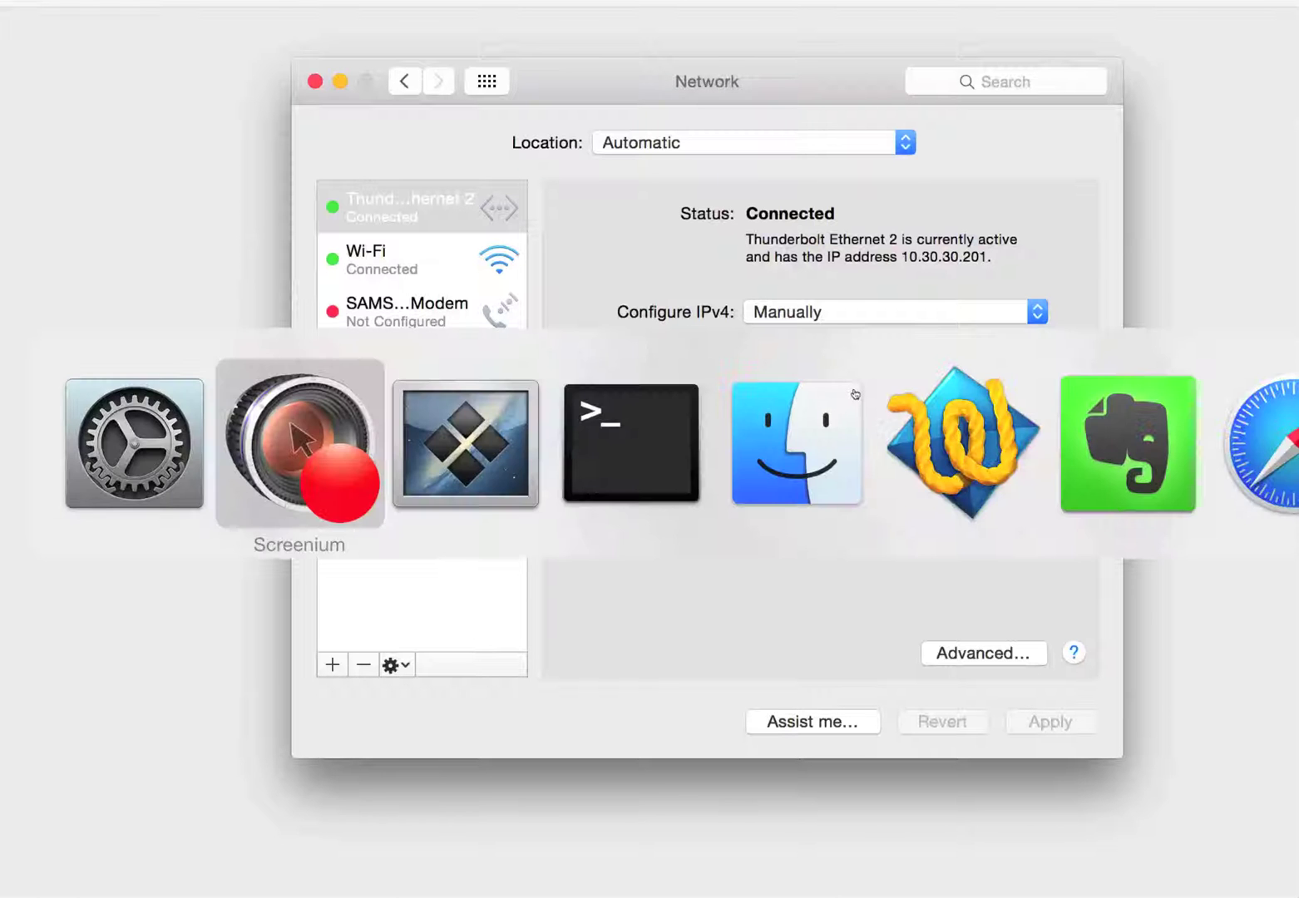
pyautogui.press('super+Tab')
pyautogui.press('super+Tab')
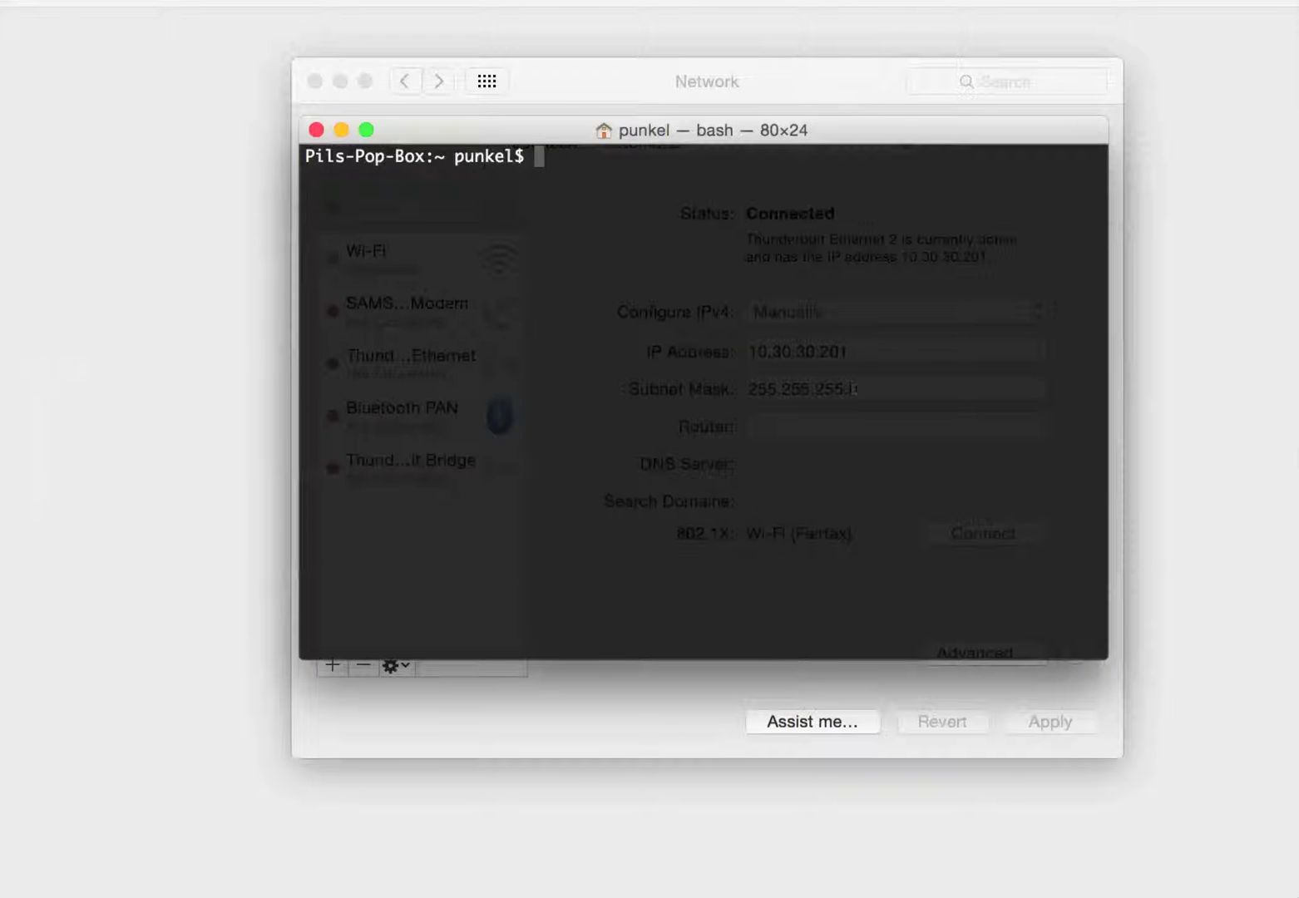
pyautogui.write('ping 10.30')
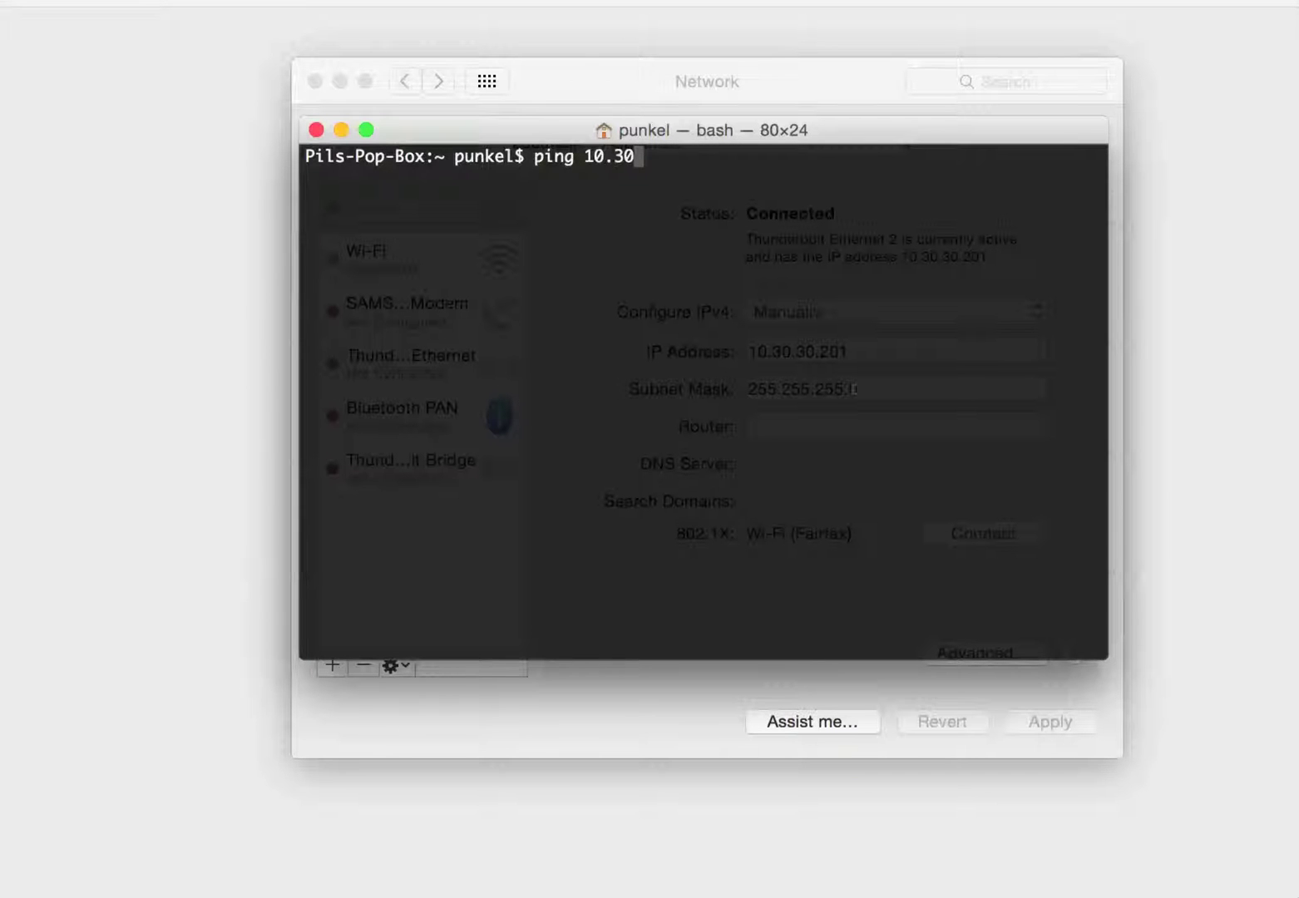
pyautogui.write('.30.201')
pyautogui.press('Return')
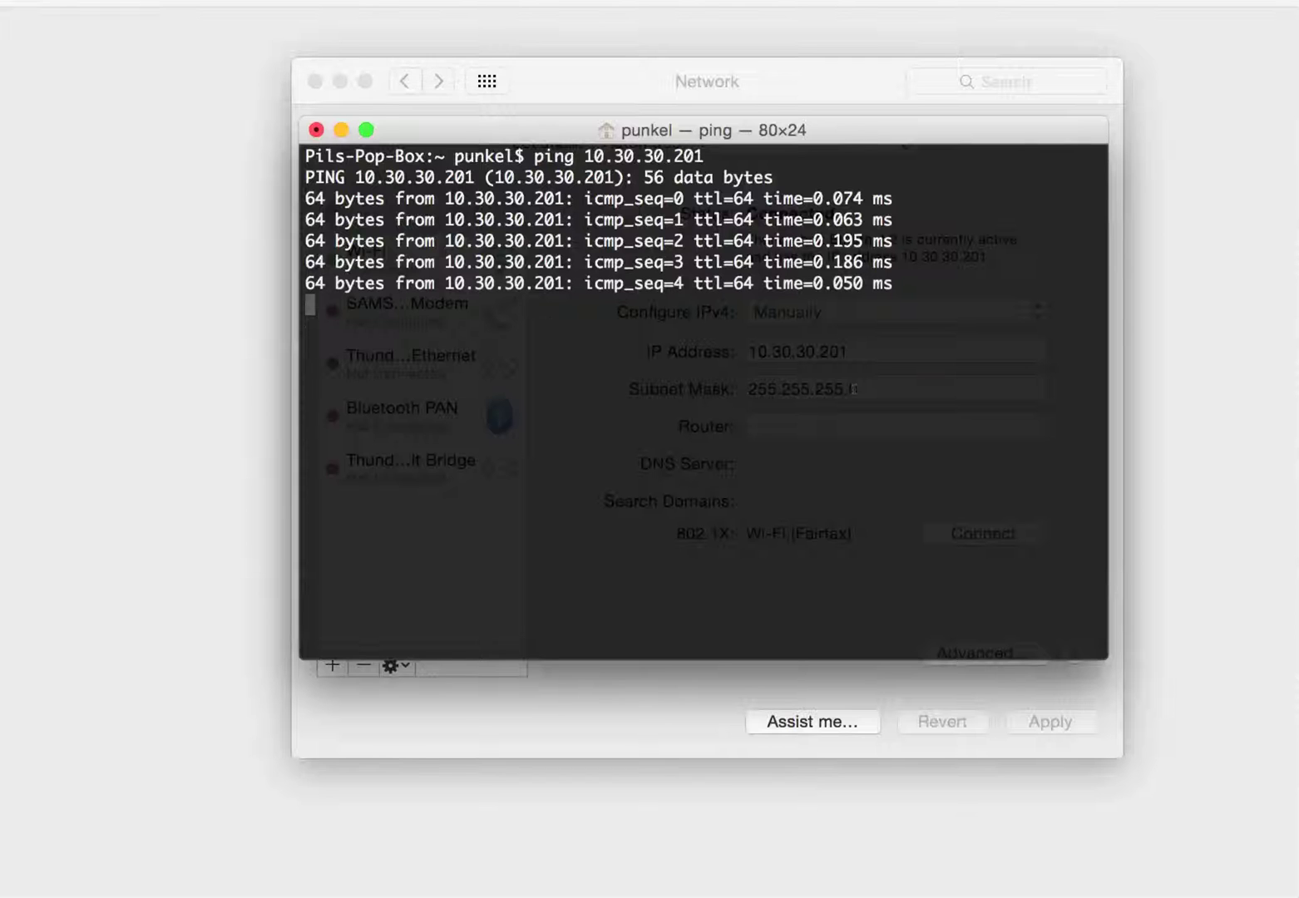
pyautogui.hotkey('ctrl', 'c')
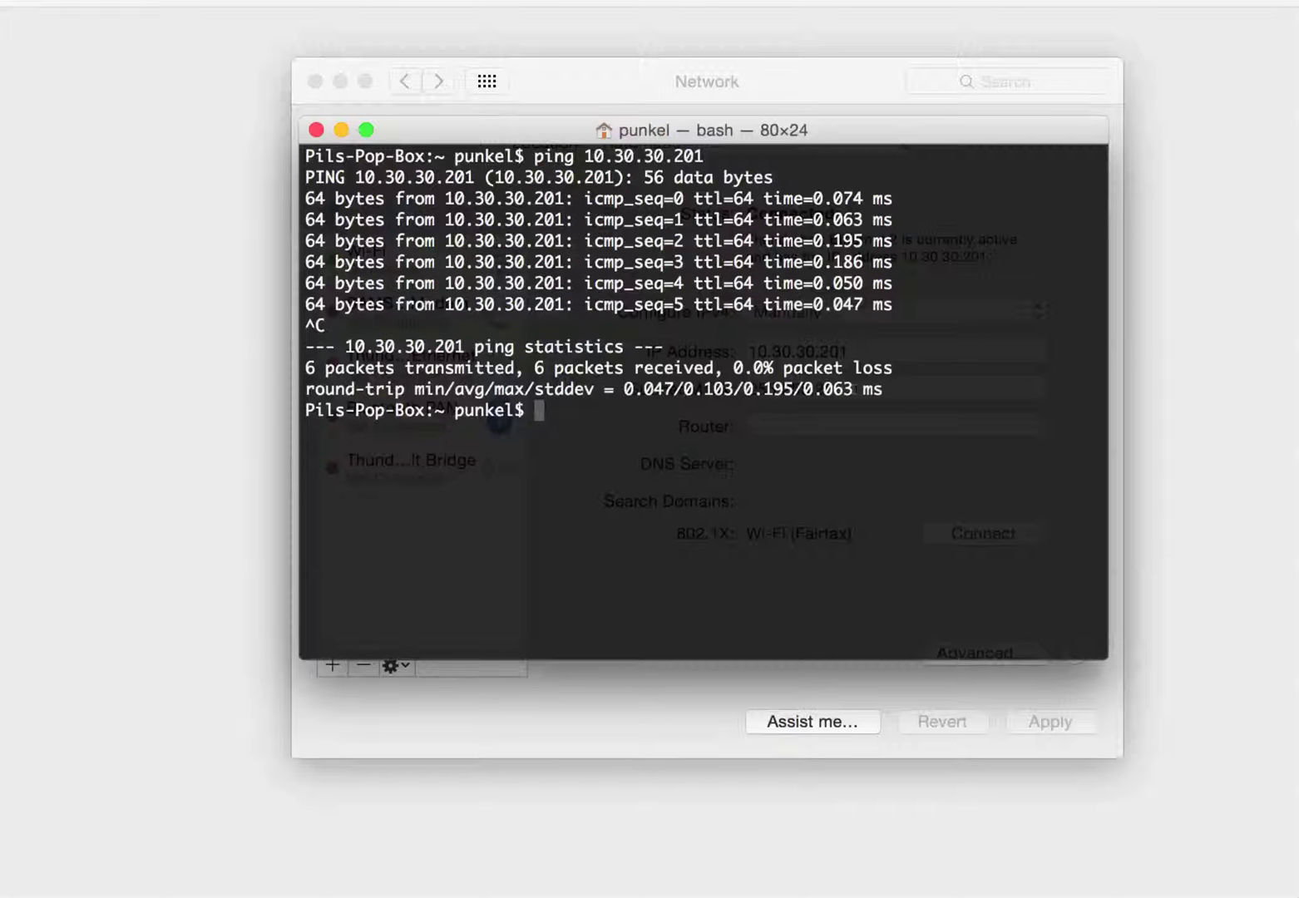
# Edit the previous command to ping 10.30.30.200 and stop it after 0.0% packet loss
pyautogui.press('Up')
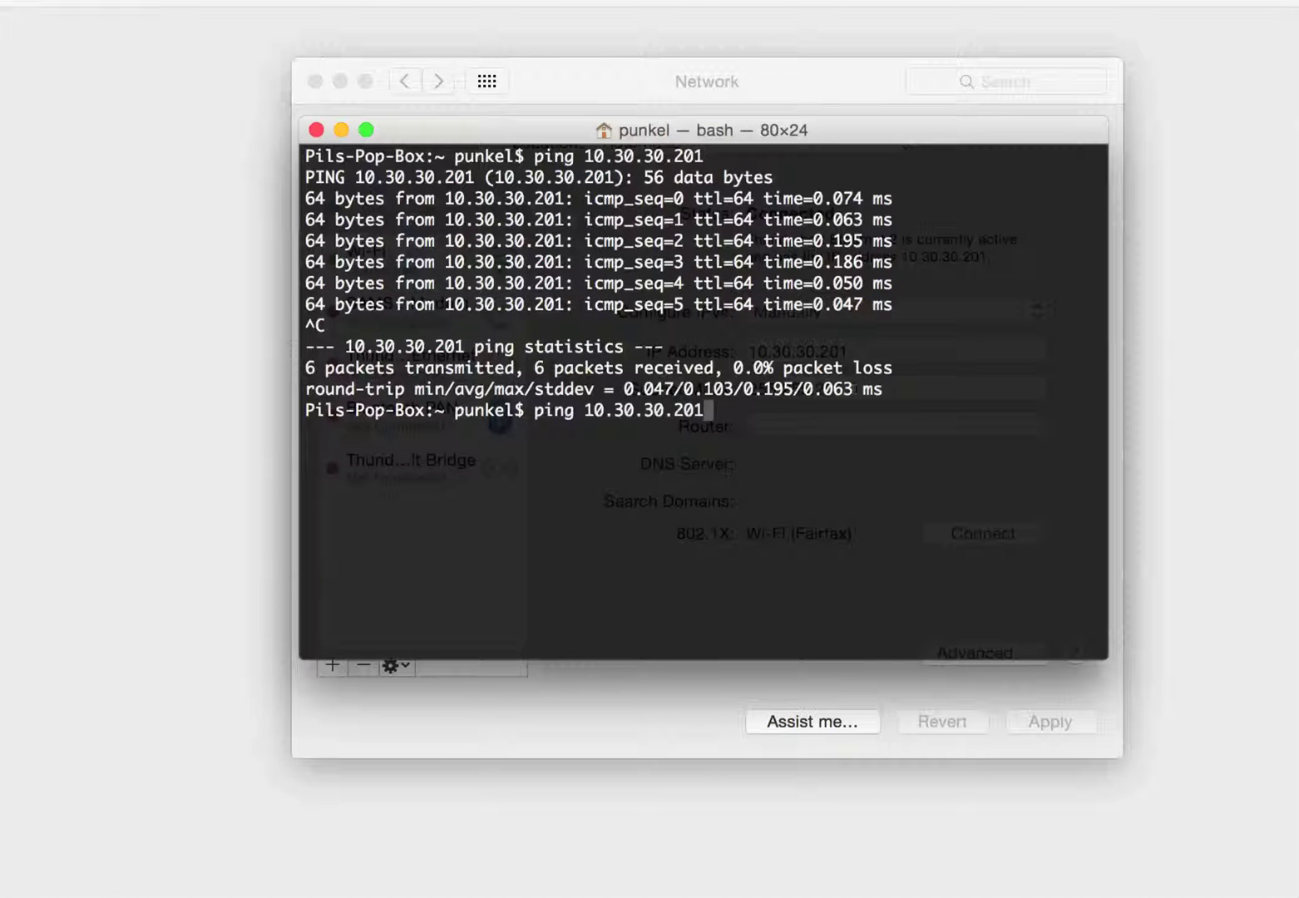
pyautogui.press('BackSpace')
pyautogui.write('0')
pyautogui.press('Return')
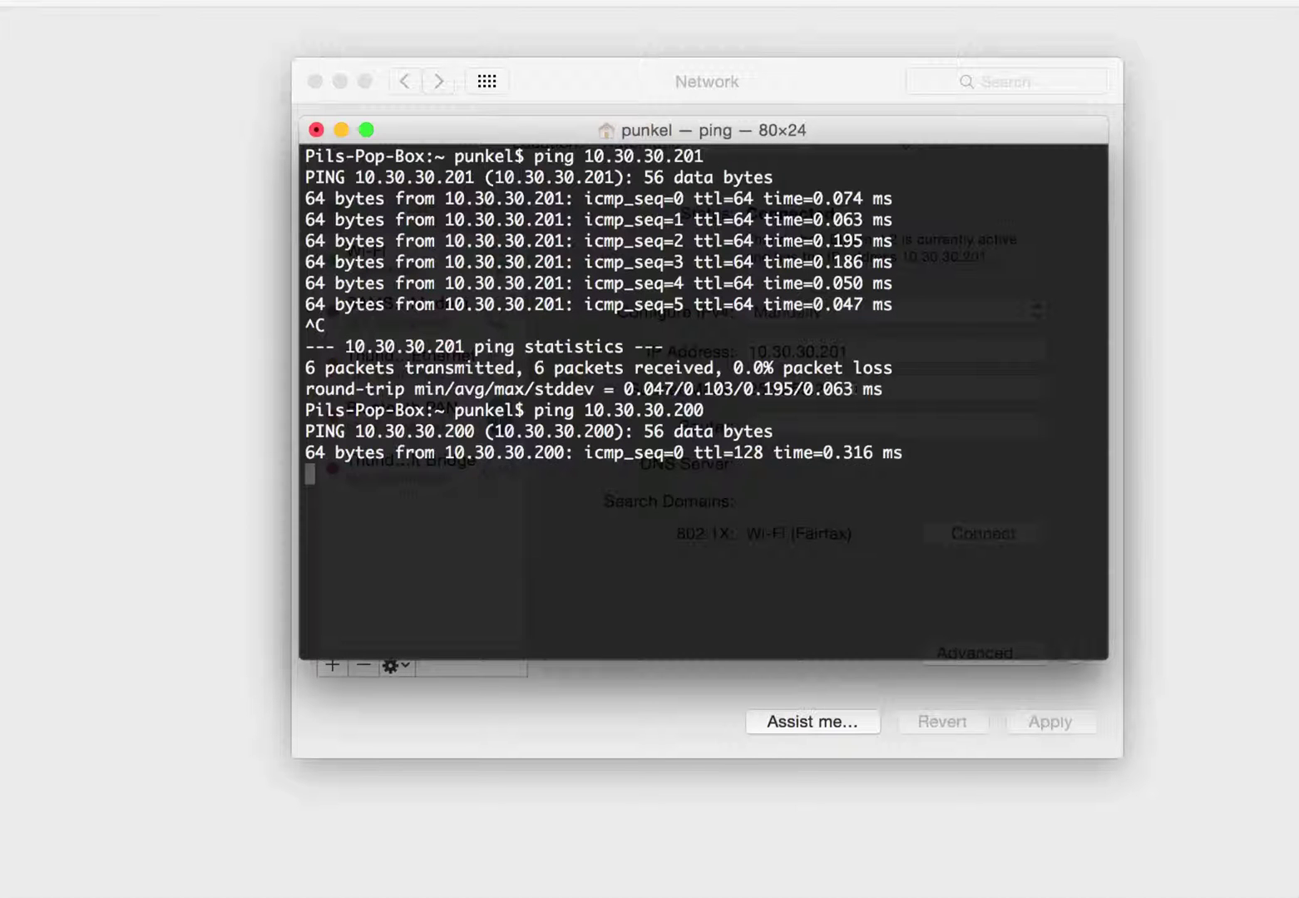
pyautogui.hotkey('ctrl', 'c')
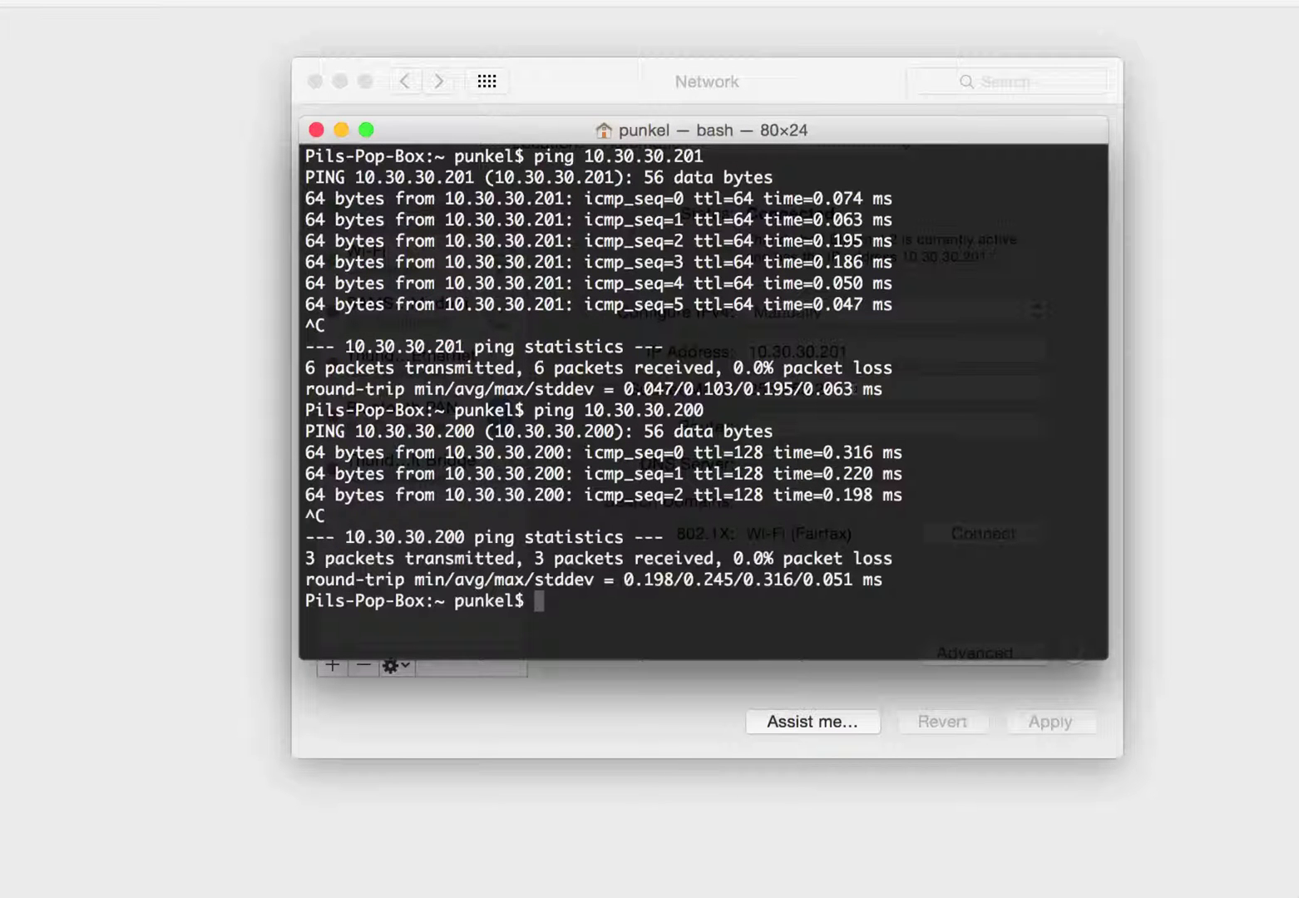
# Log on to the remote Windows XP machine as administrator with its password
pyautogui.press('super+Tab')
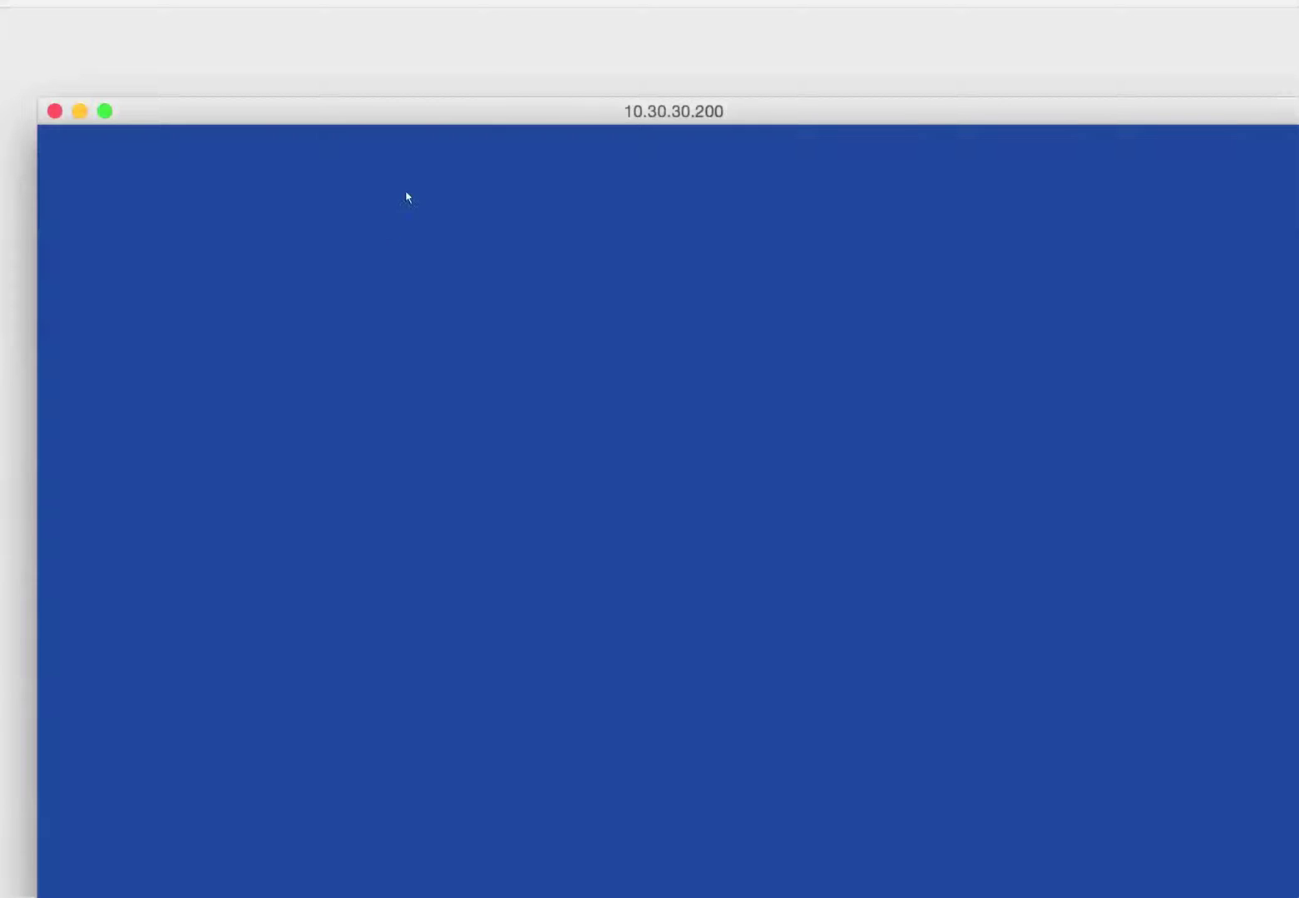
pyautogui.write('ad')
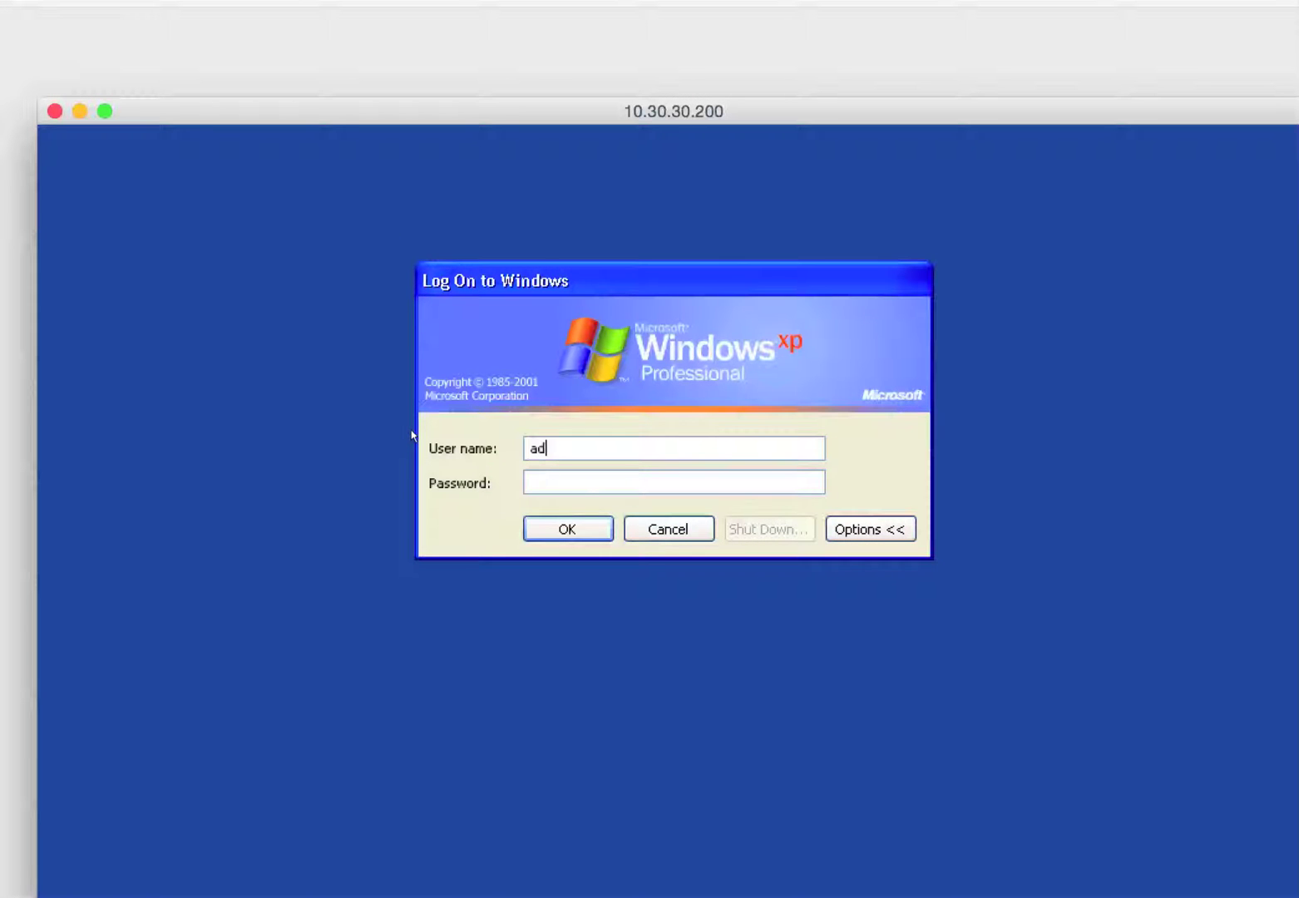
pyautogui.write('ministrator')
pyautogui.press('Tab')
pyautogui.write('******')
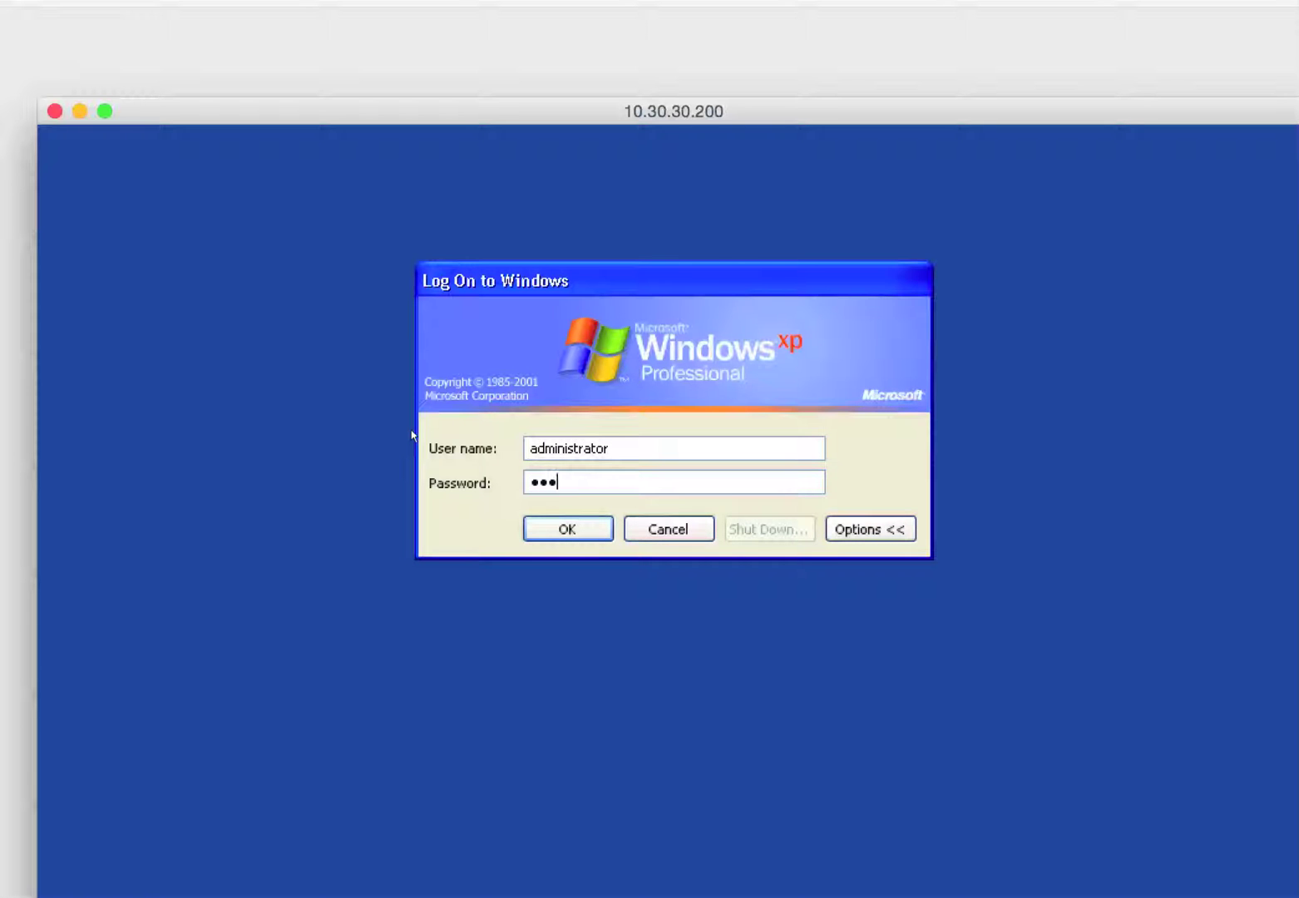
pyautogui.press('Return')
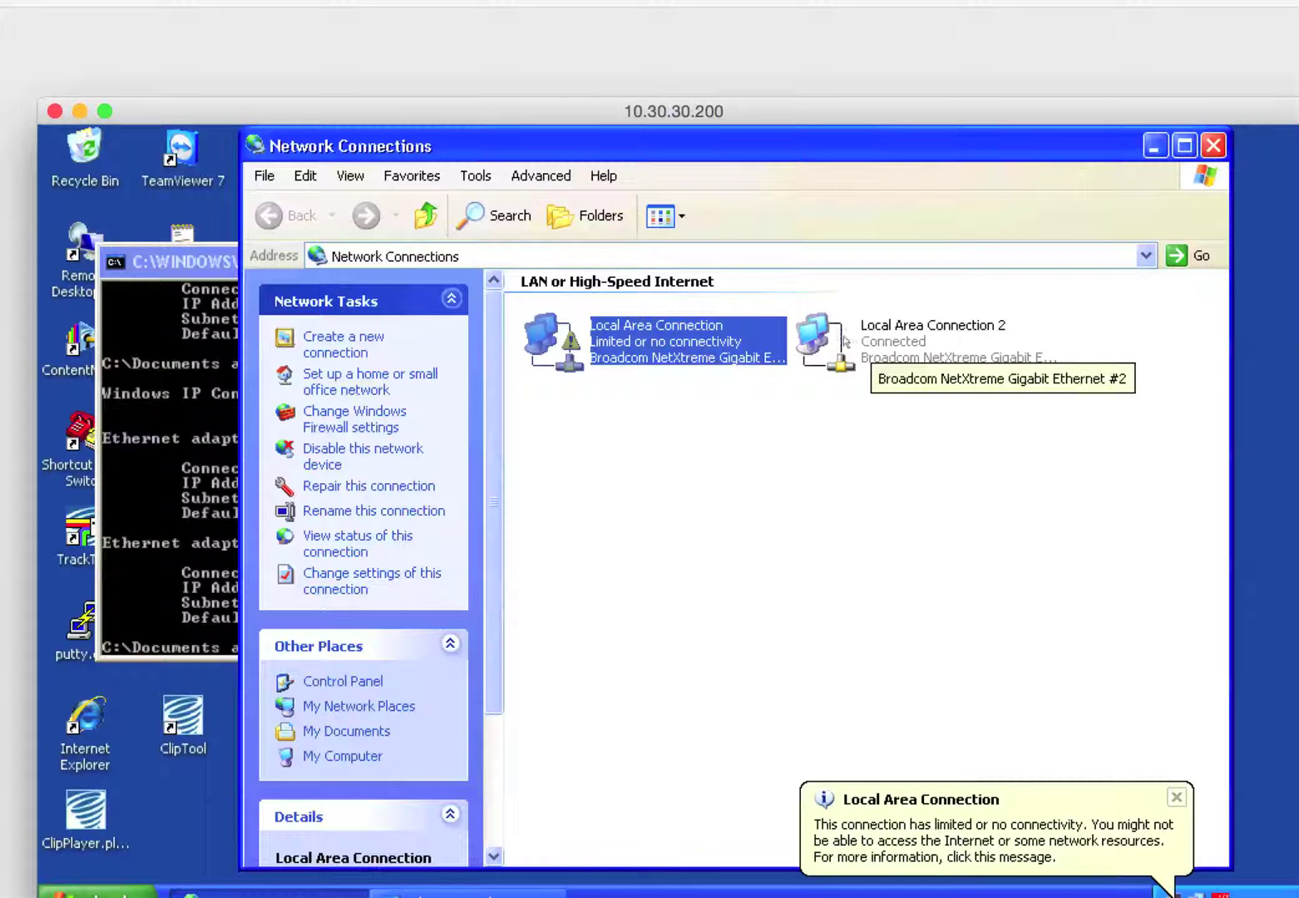
# Check Local Area Connection's TCP/IP properties are automatic, close everything unchanged, and return to System Preferences
pyautogui.doubleClick(539, 332)
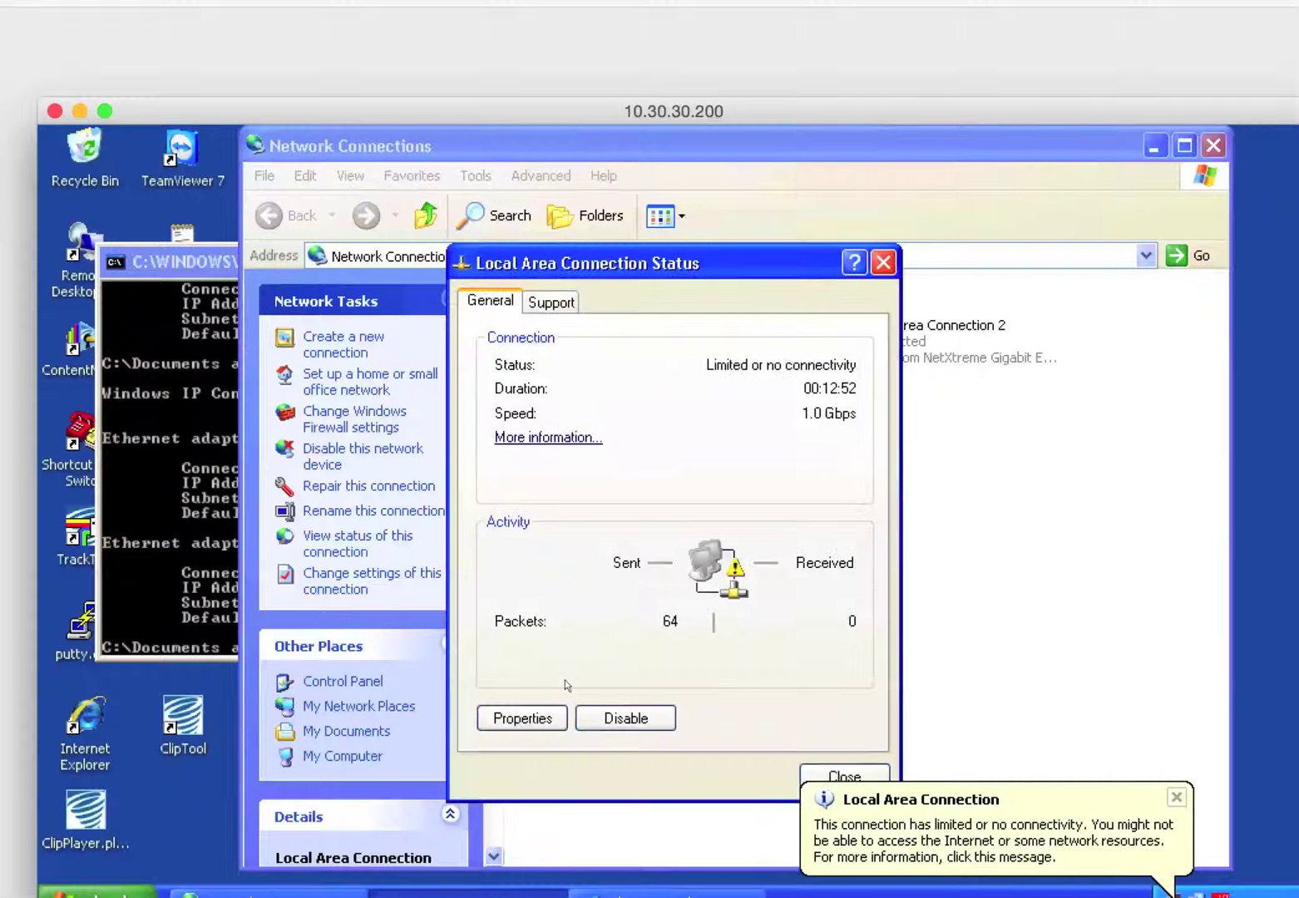
pyautogui.click(524, 723)
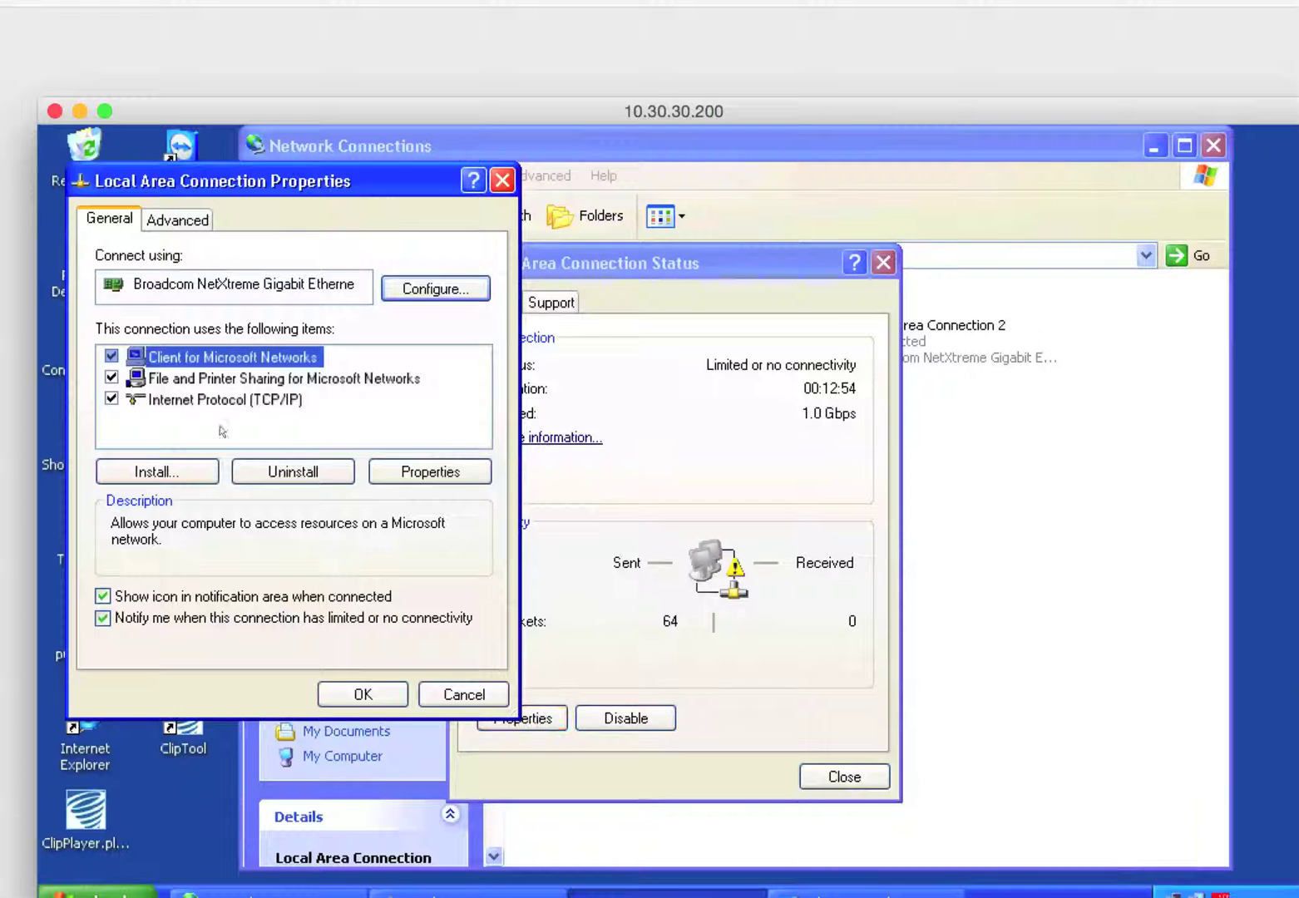
pyautogui.doubleClick(208, 400)
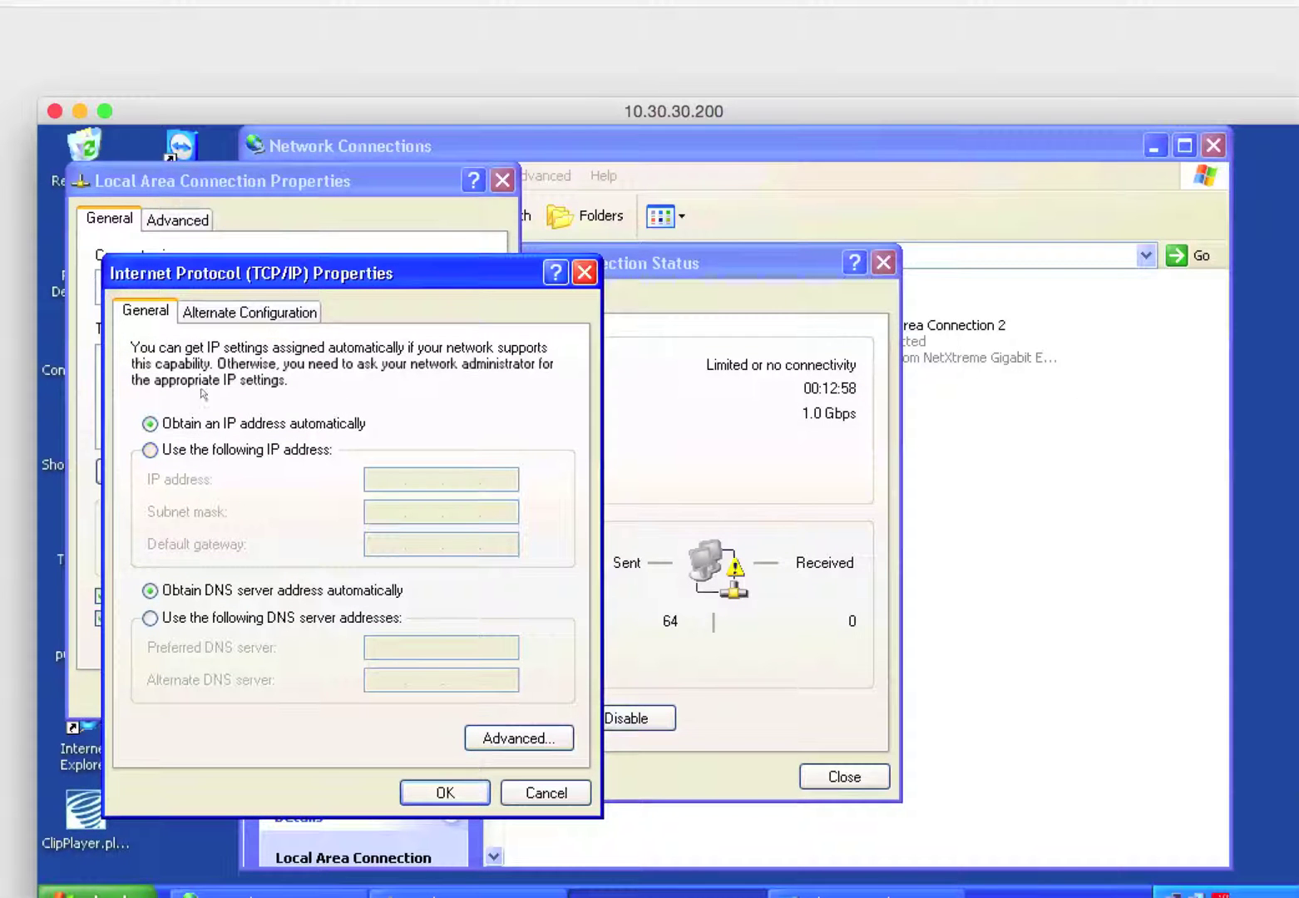
pyautogui.click(534, 792)
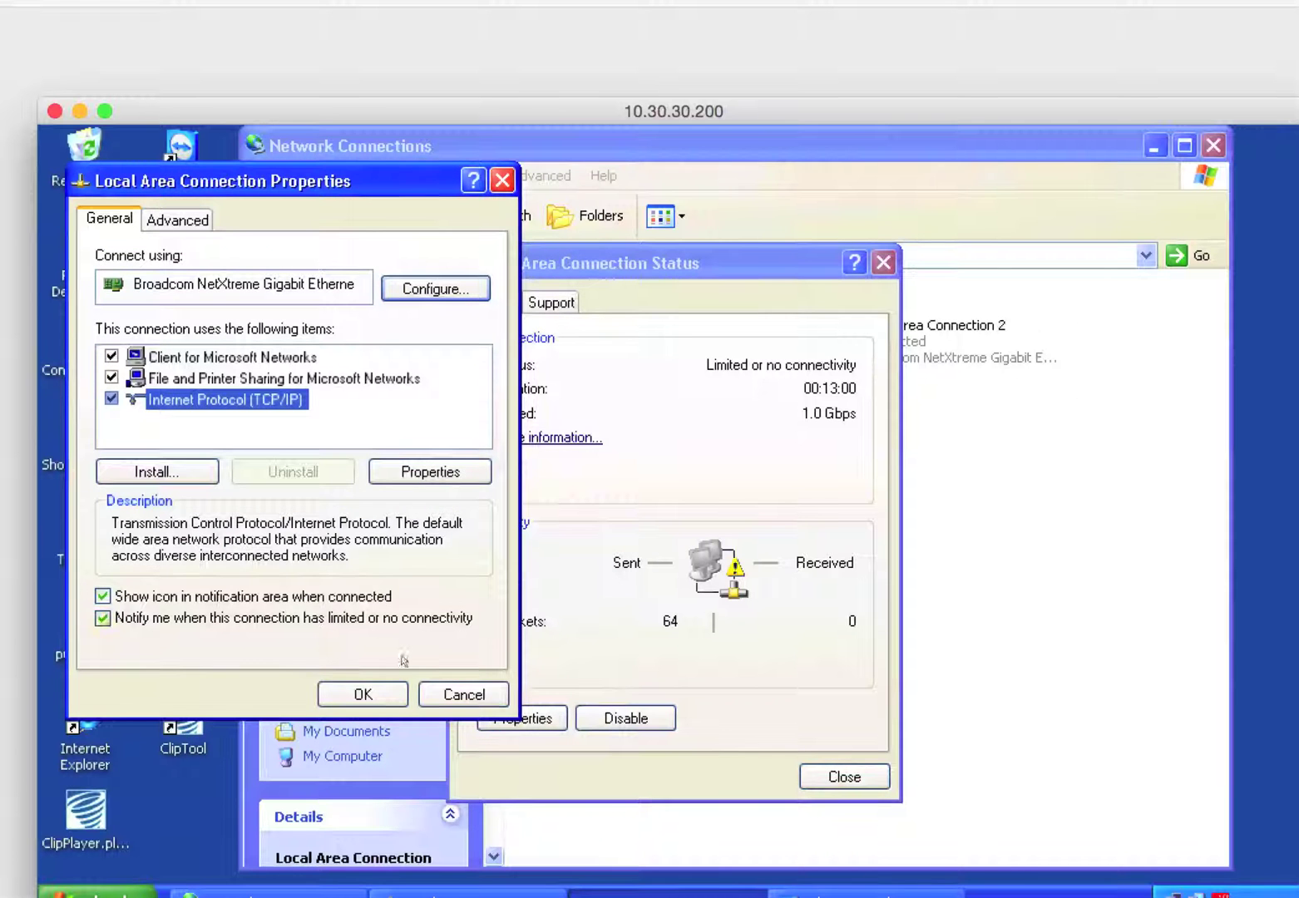
pyautogui.click(386, 694)
pyautogui.click(836, 777)
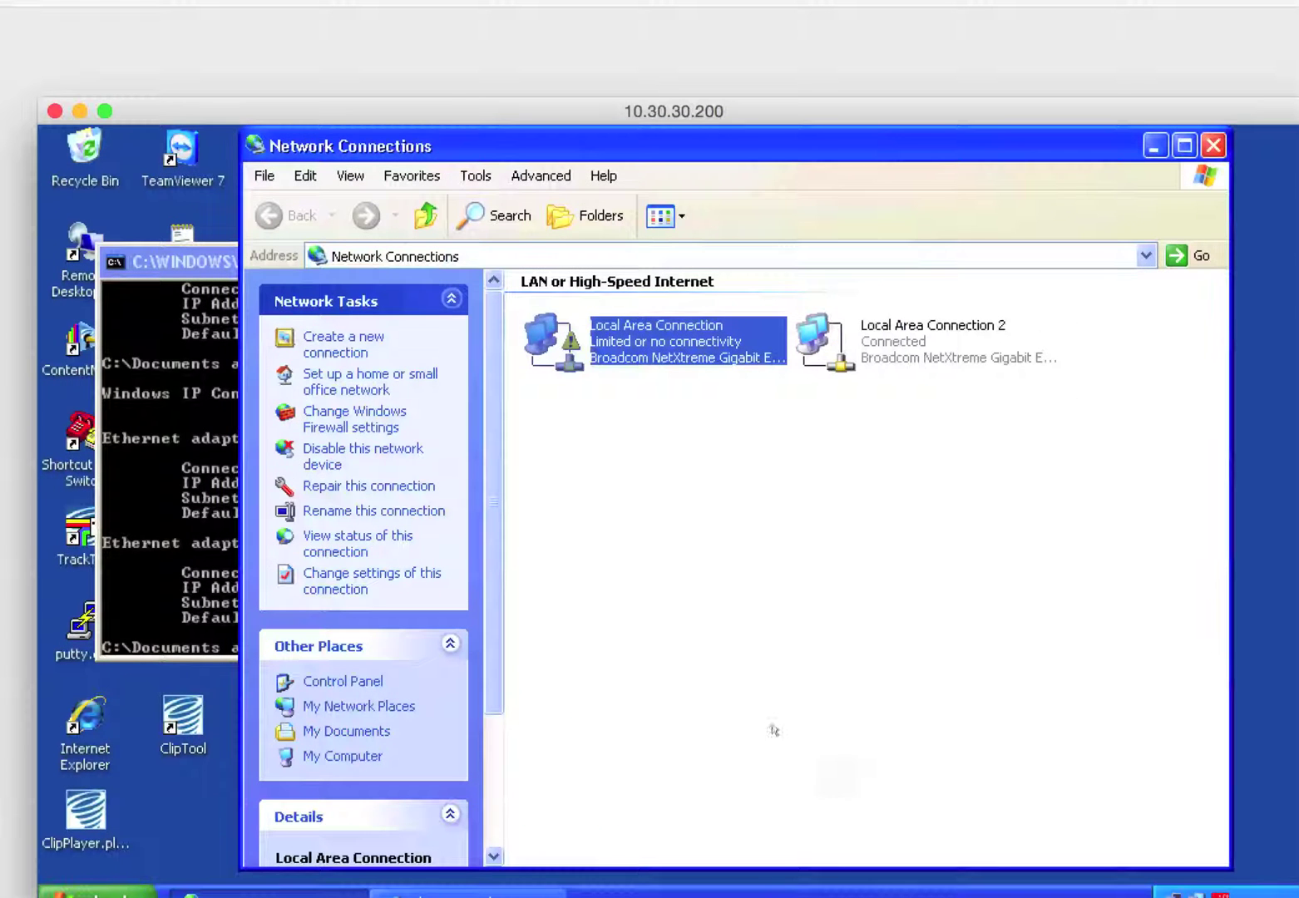
pyautogui.press('super+Tab')
pyautogui.press('super+Tab')
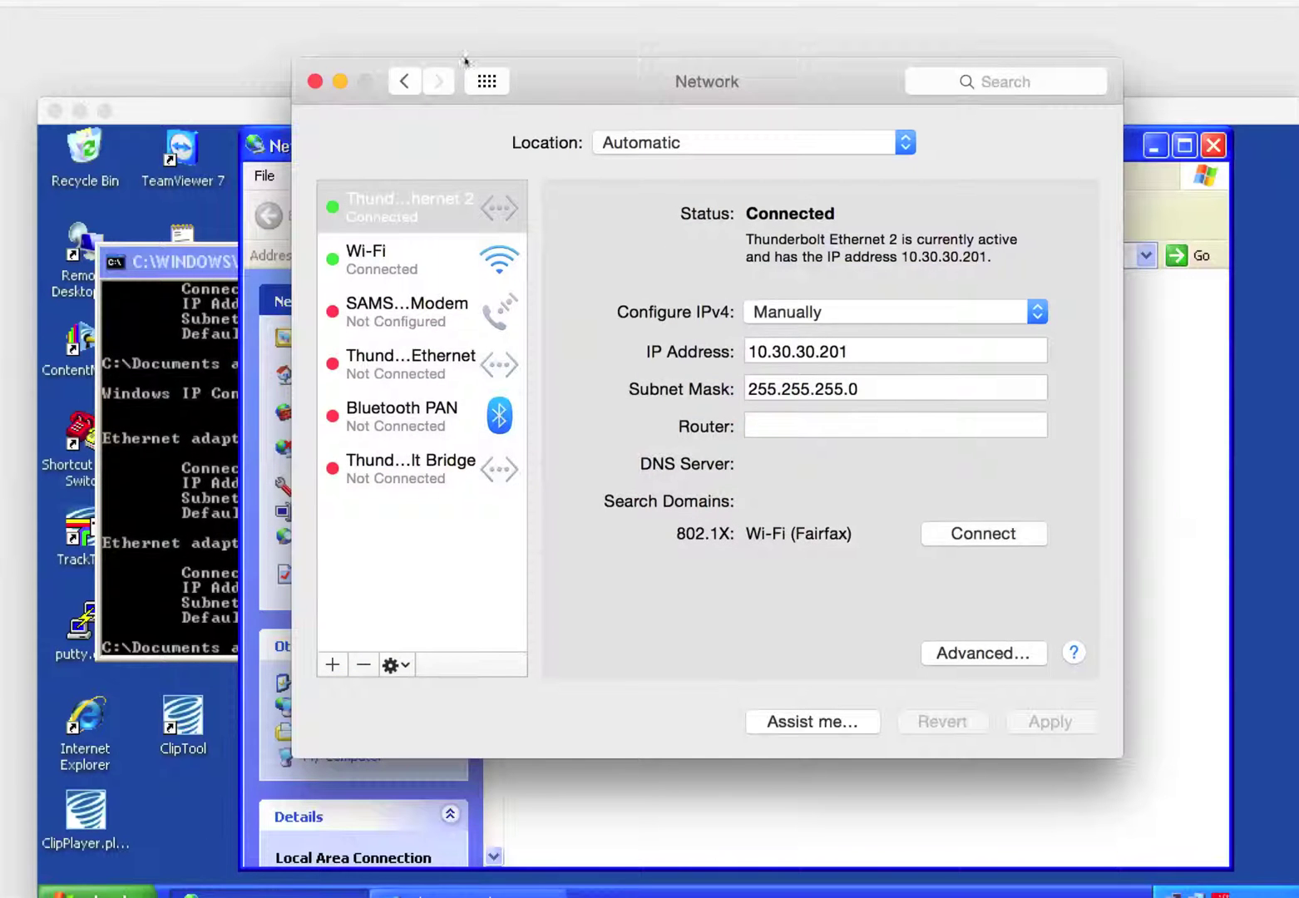
# Open the Sharing pane and bring the SystemConfiguration folder forward alongside it
pyautogui.click(486, 81)
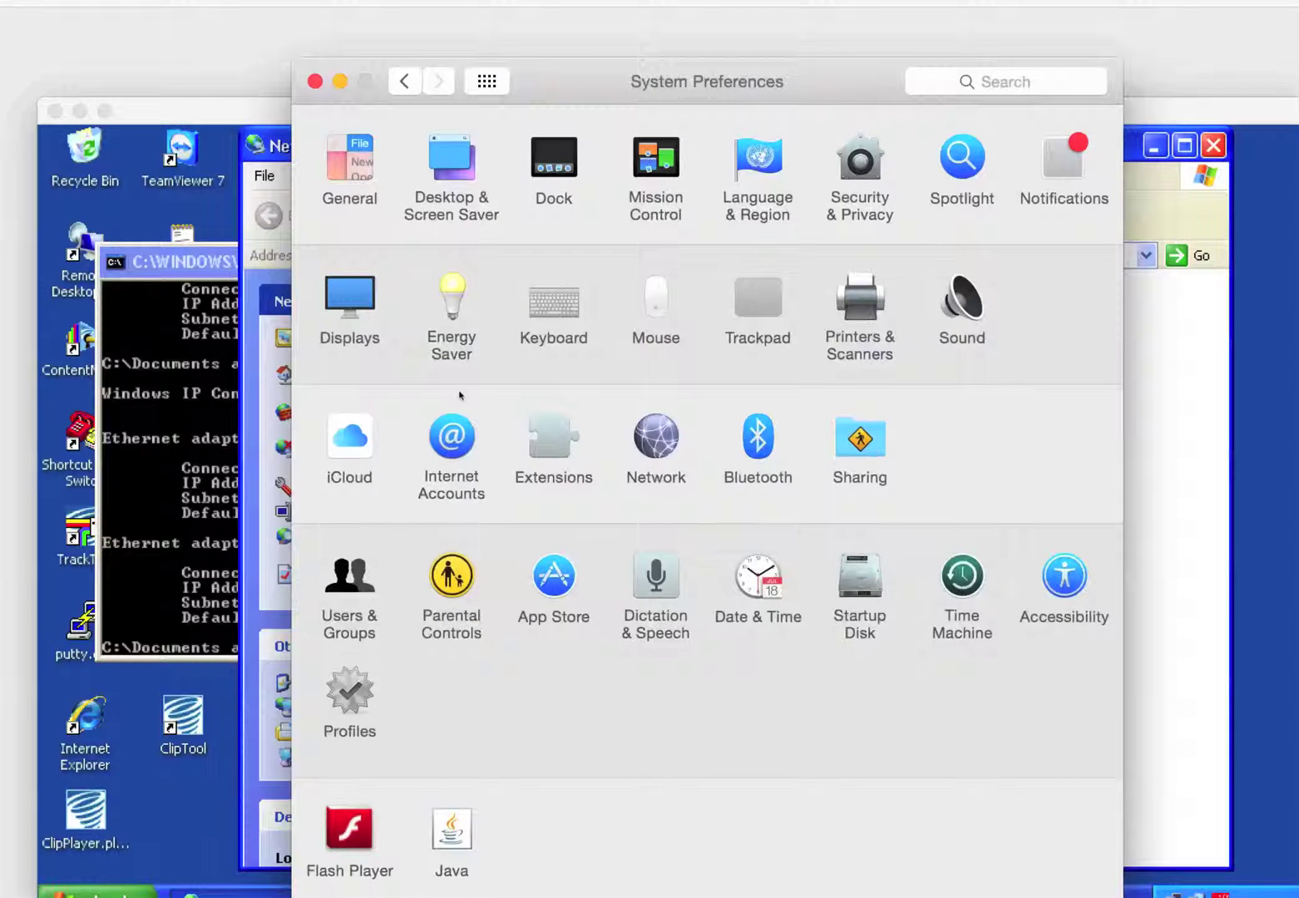
pyautogui.click(881, 444)
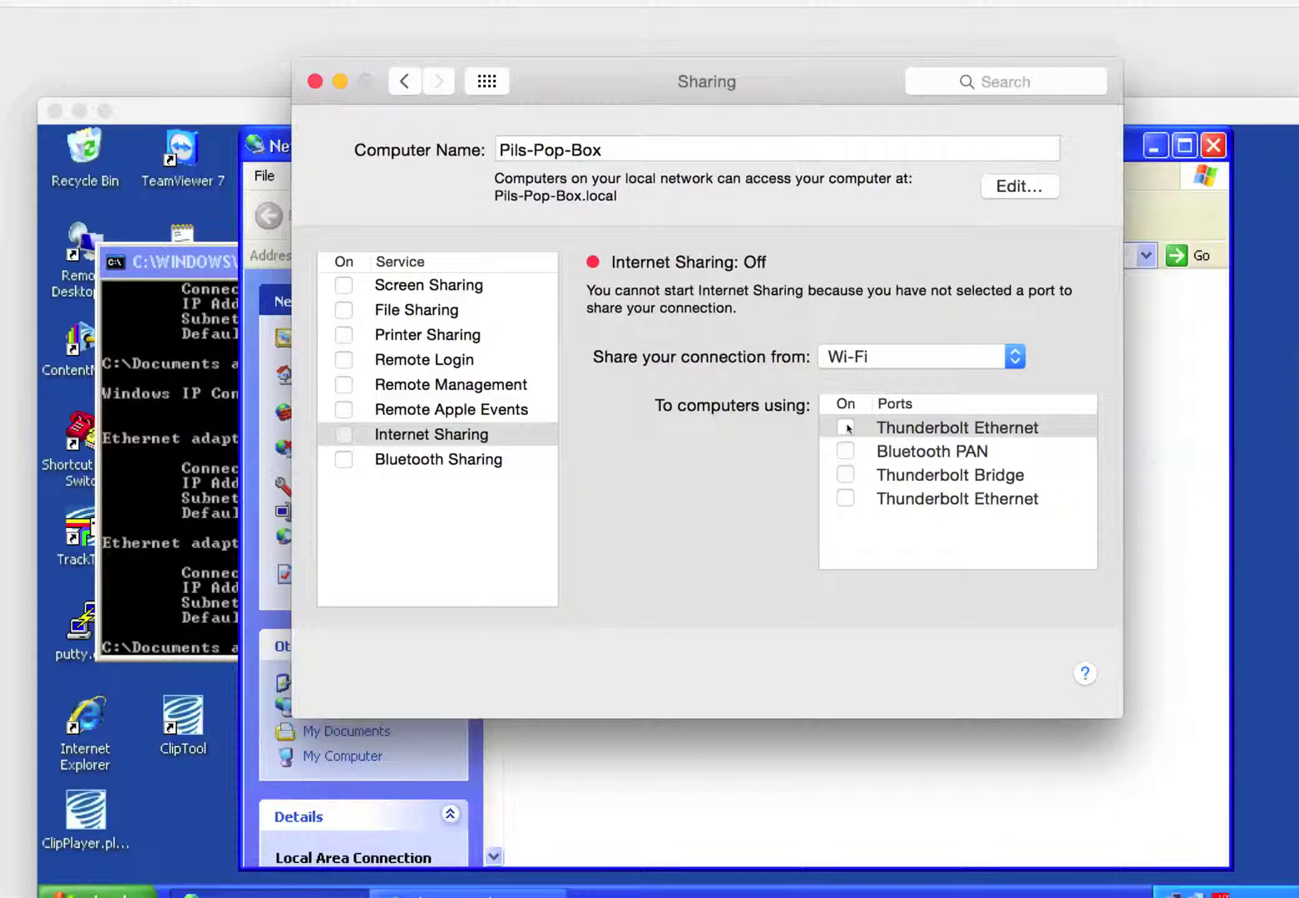
pyautogui.press('super+Tab')
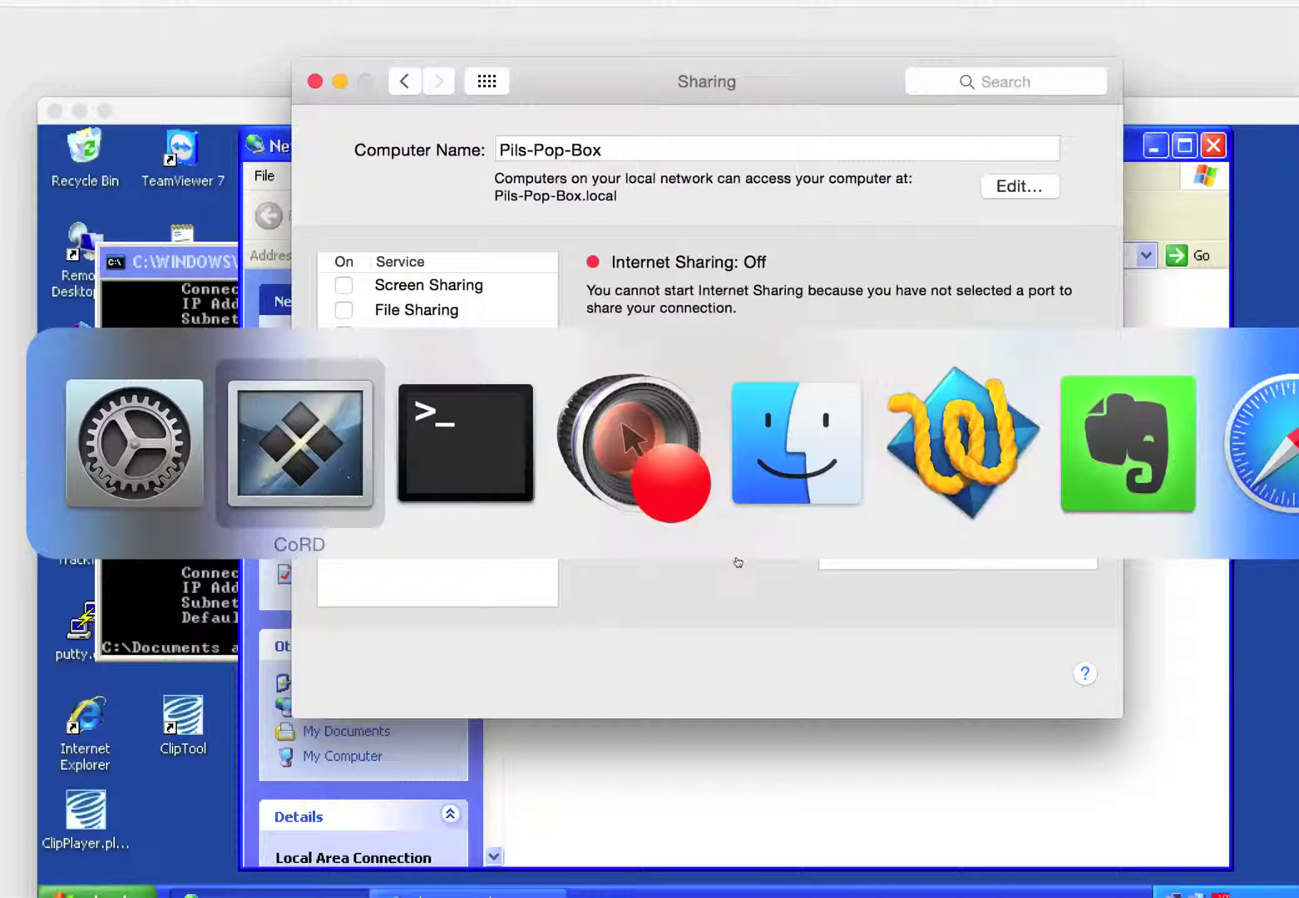
pyautogui.press('super+Tab')
pyautogui.press('super+Tab')
pyautogui.press('super+Tab')
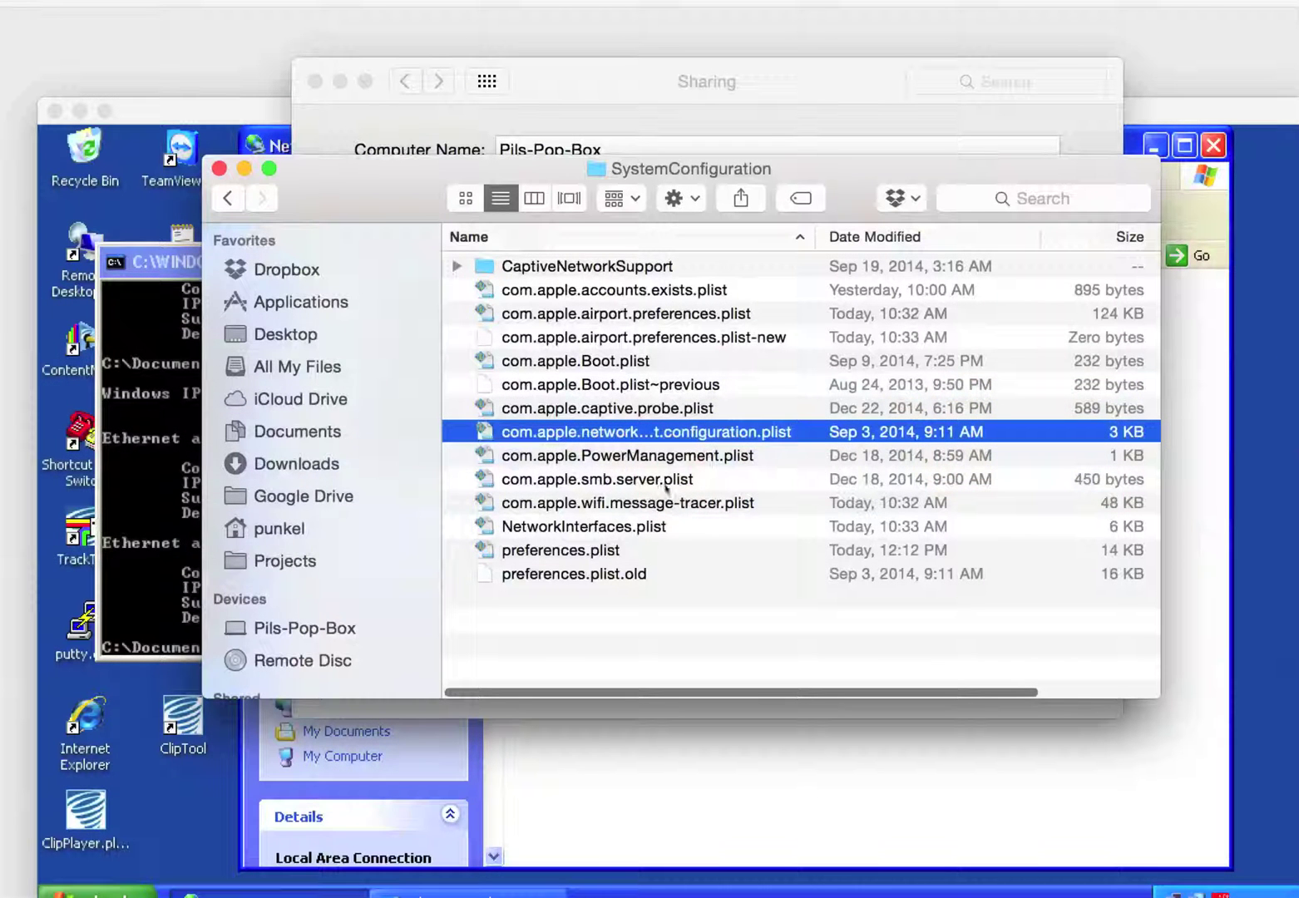
pyautogui.press('super+Tab')
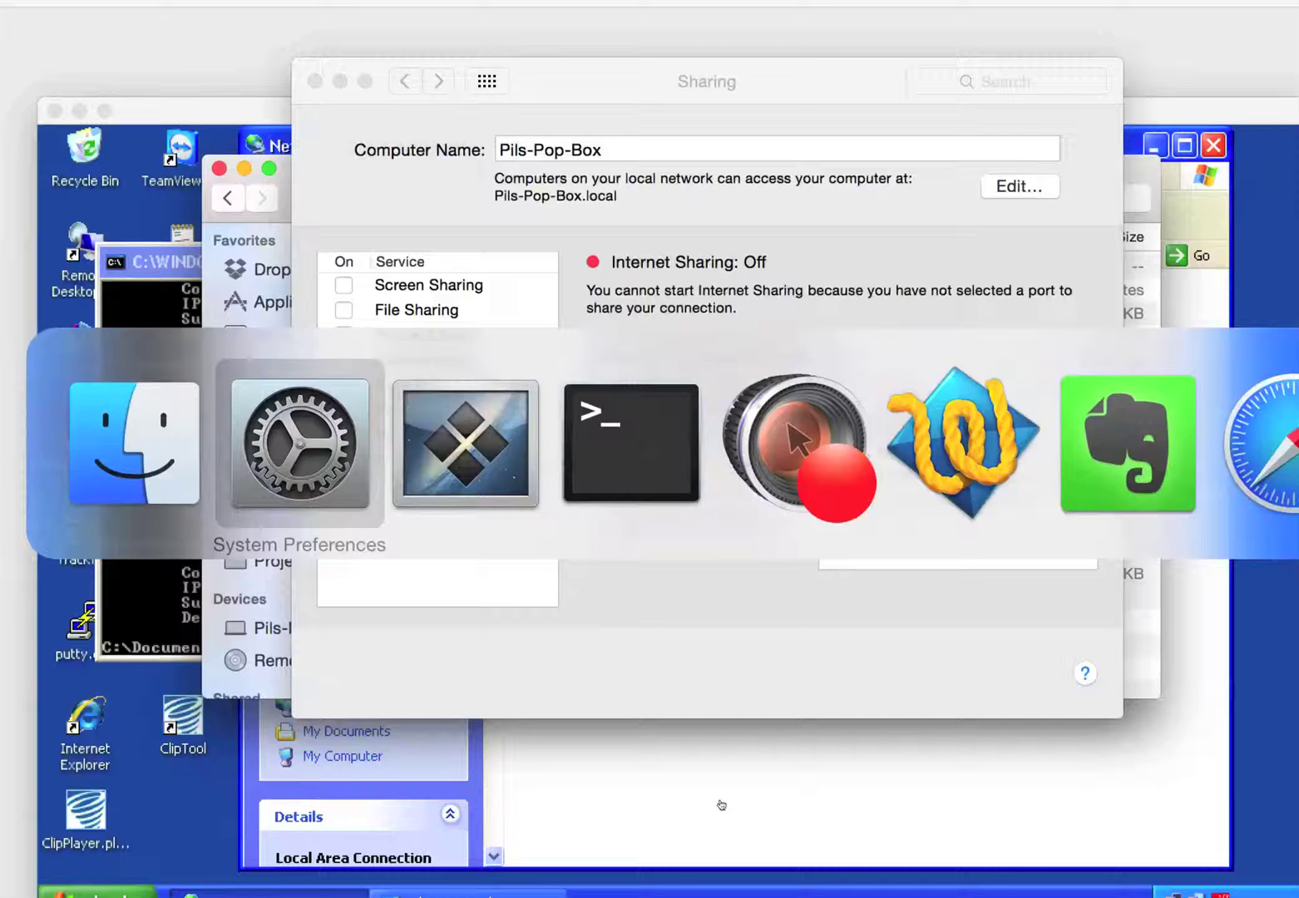
# Tick both Thunderbolt Ethernet ports, enable Internet Sharing, and confirm Start
pyautogui.click(848, 428)
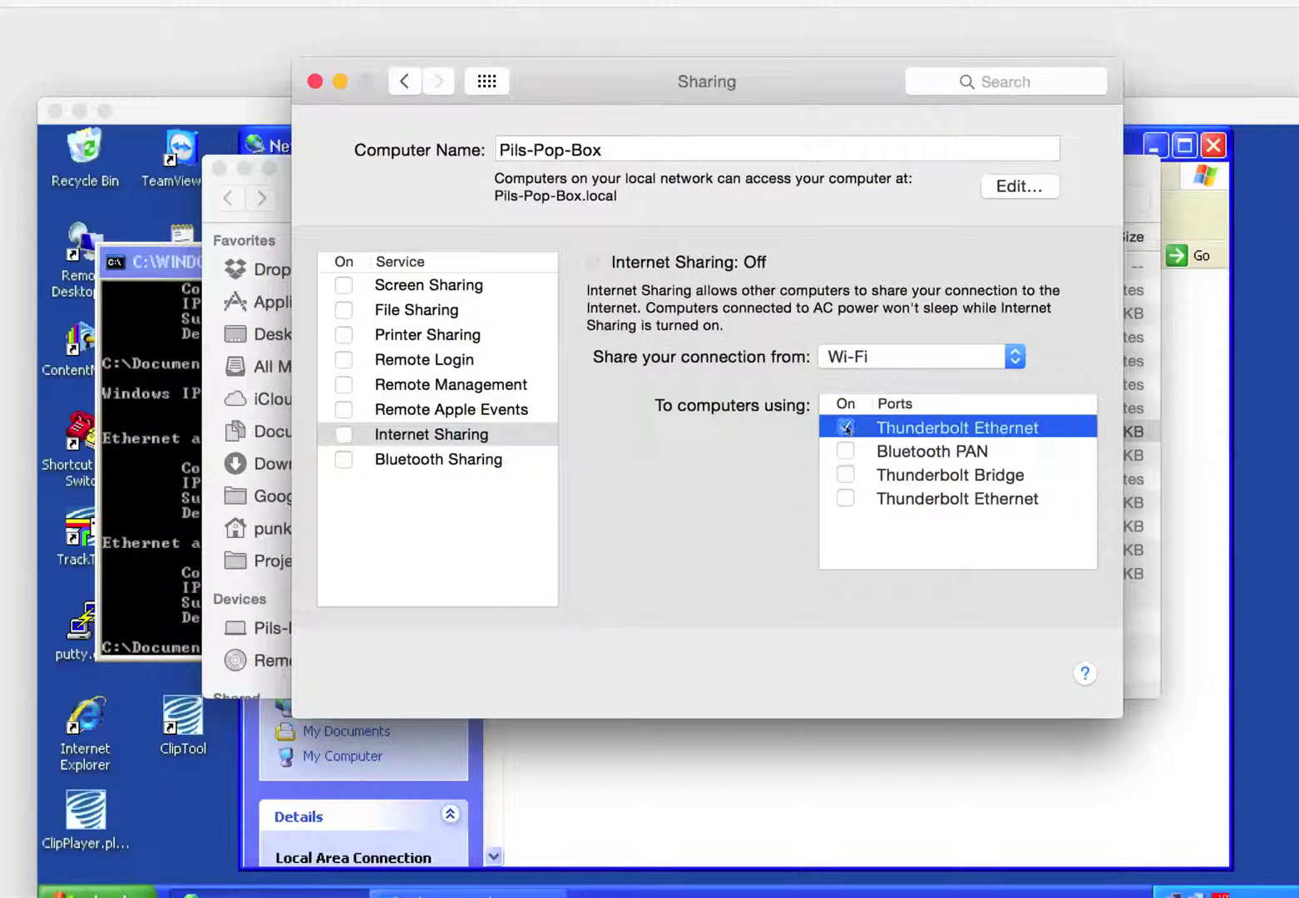
pyautogui.click(845, 498)
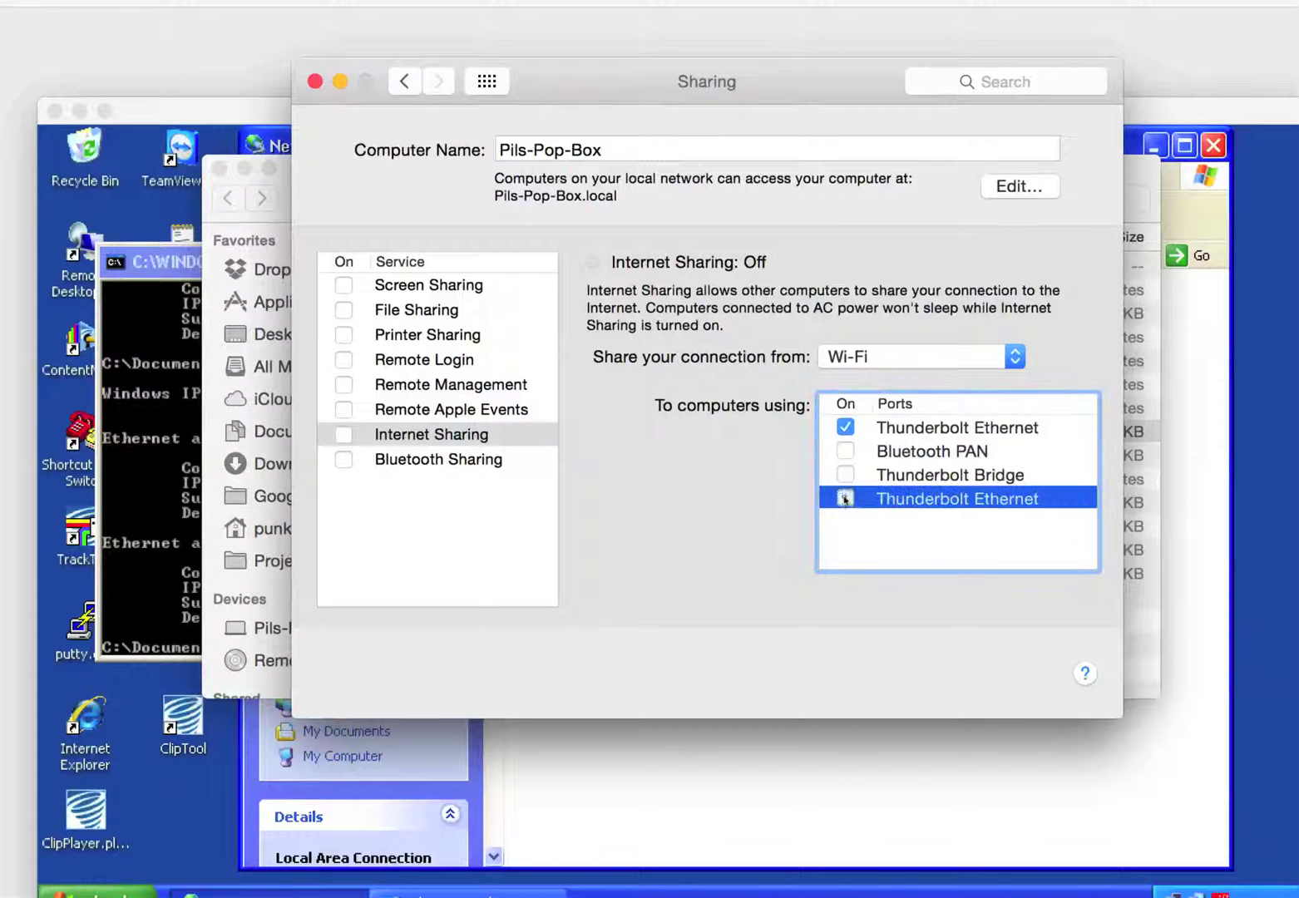
pyautogui.click(342, 435)
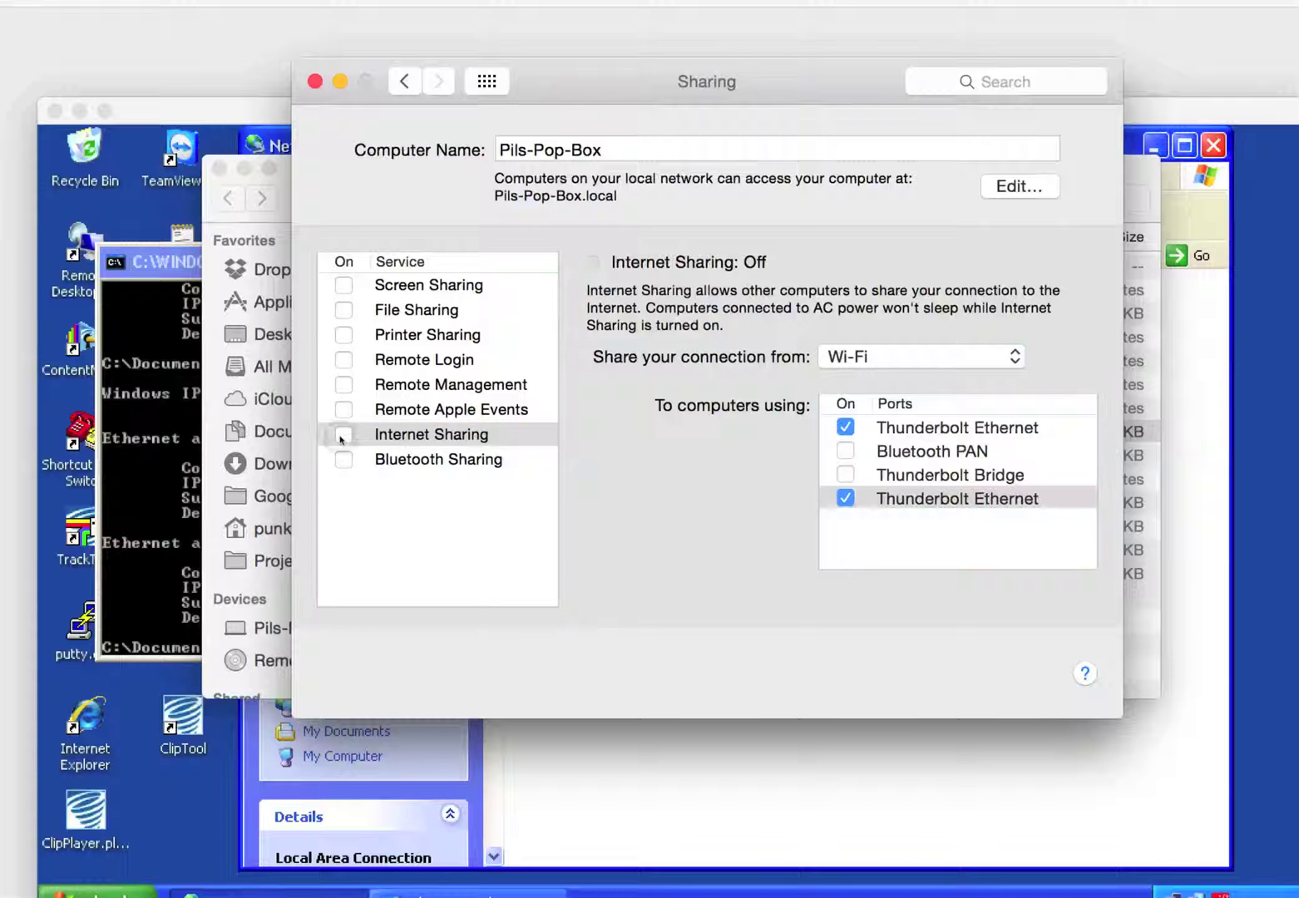
pyautogui.click(798, 289)
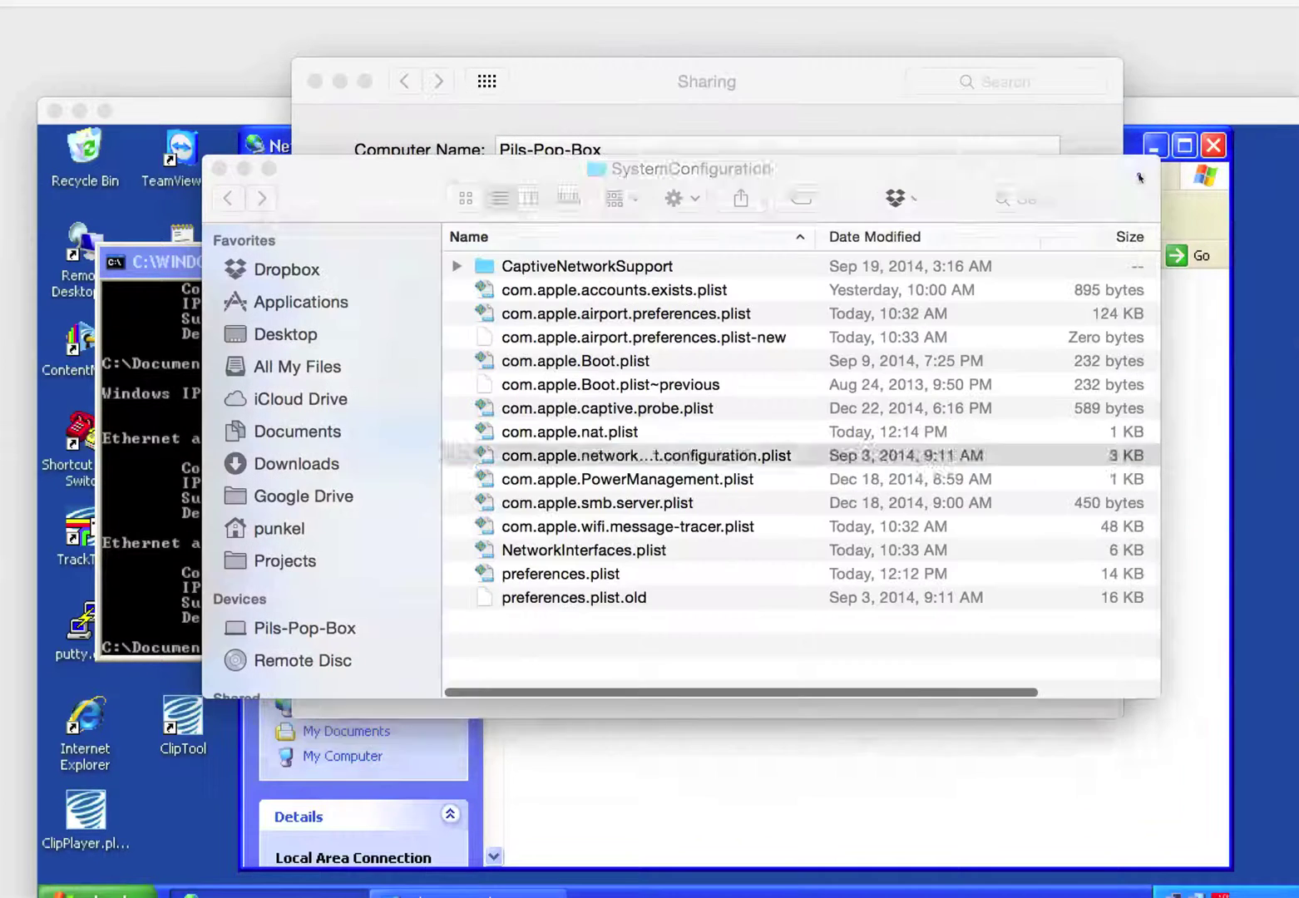
# Open com.apple.nat.plist in TextWrangler, scroll to see en6 and en5 under SharingDevices, then close it
pyautogui.click(1141, 173)
pyautogui.click(530, 459)
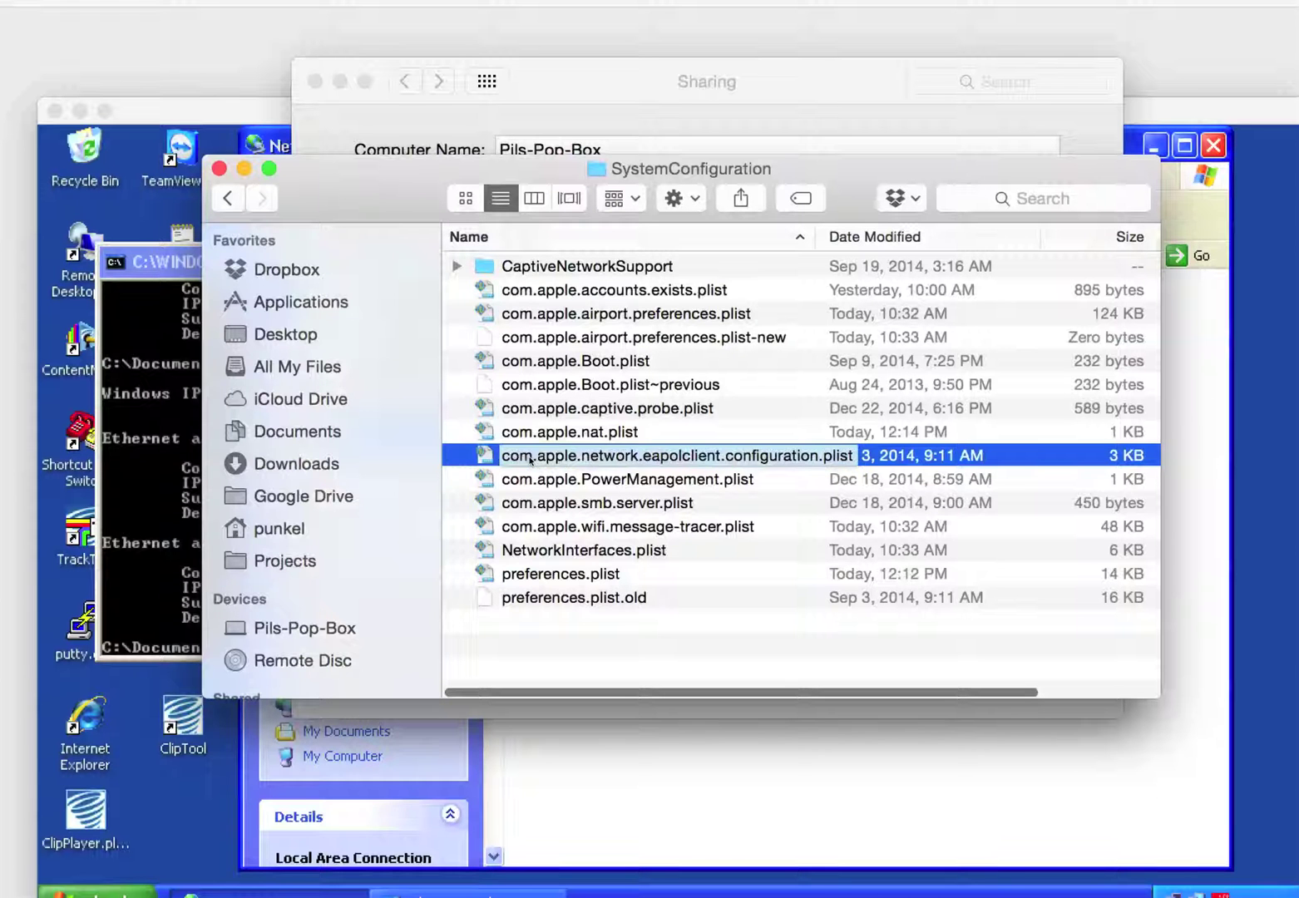
pyautogui.click(485, 462)
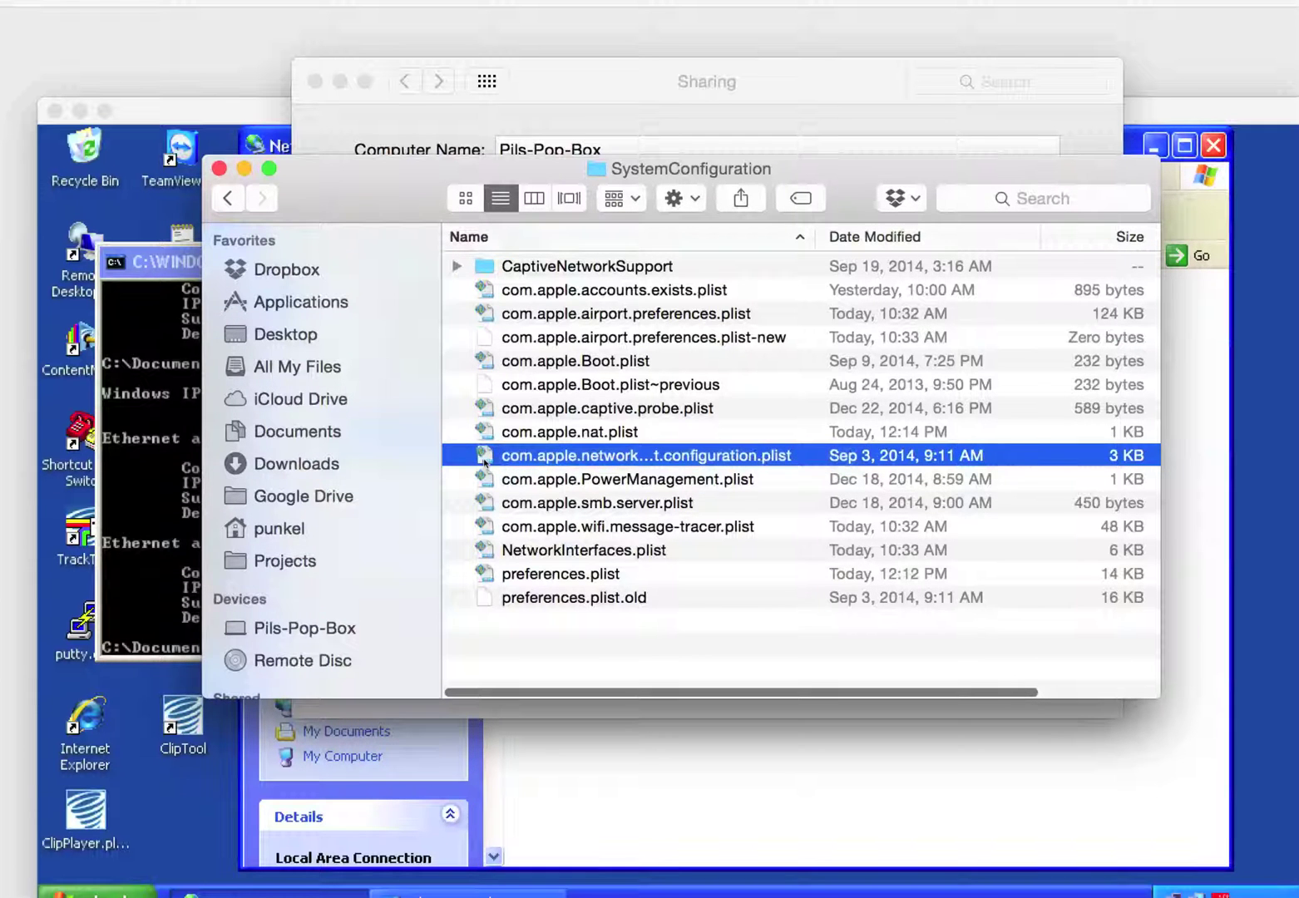
pyautogui.click(485, 434)
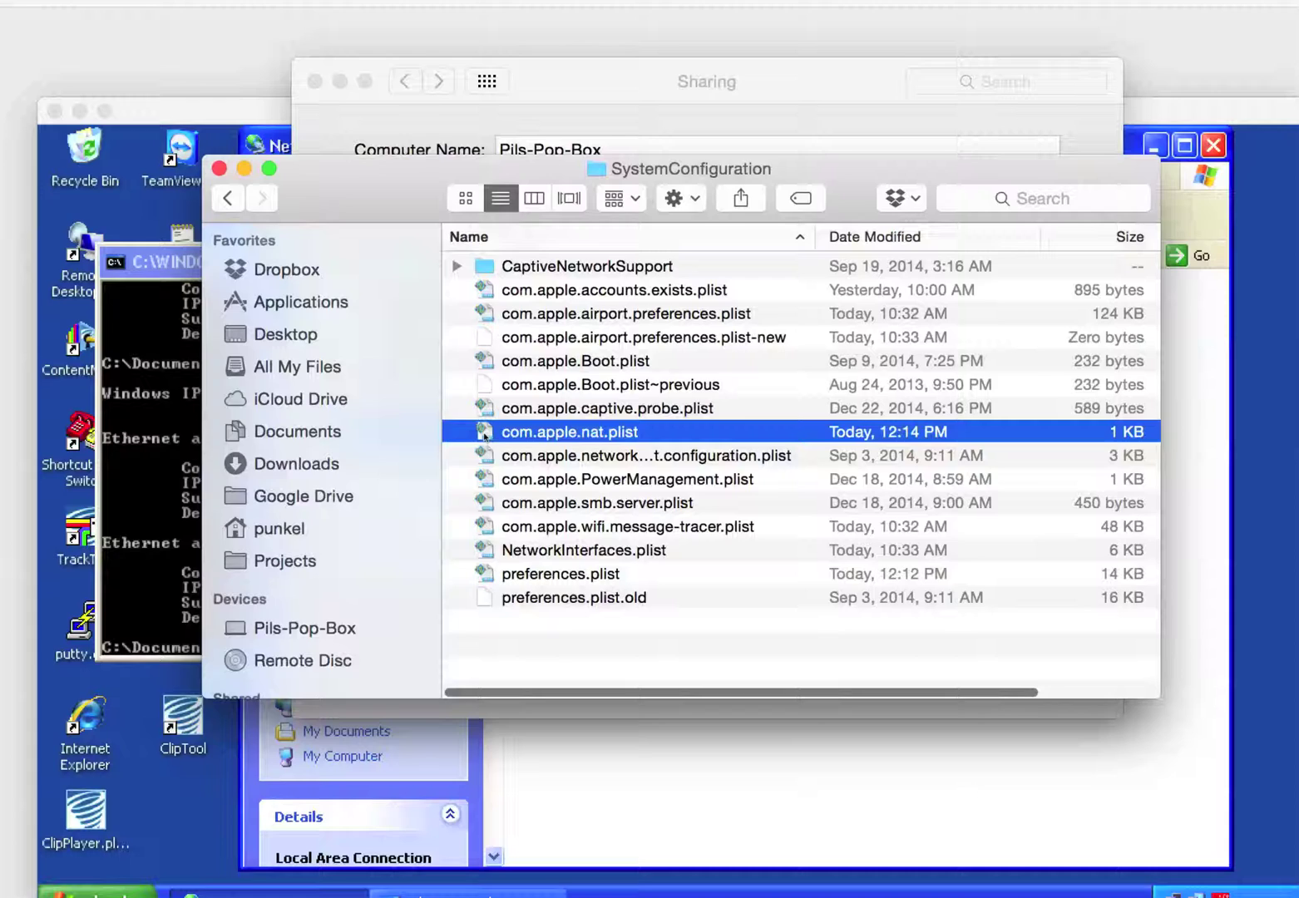
pyautogui.doubleClick(485, 432)
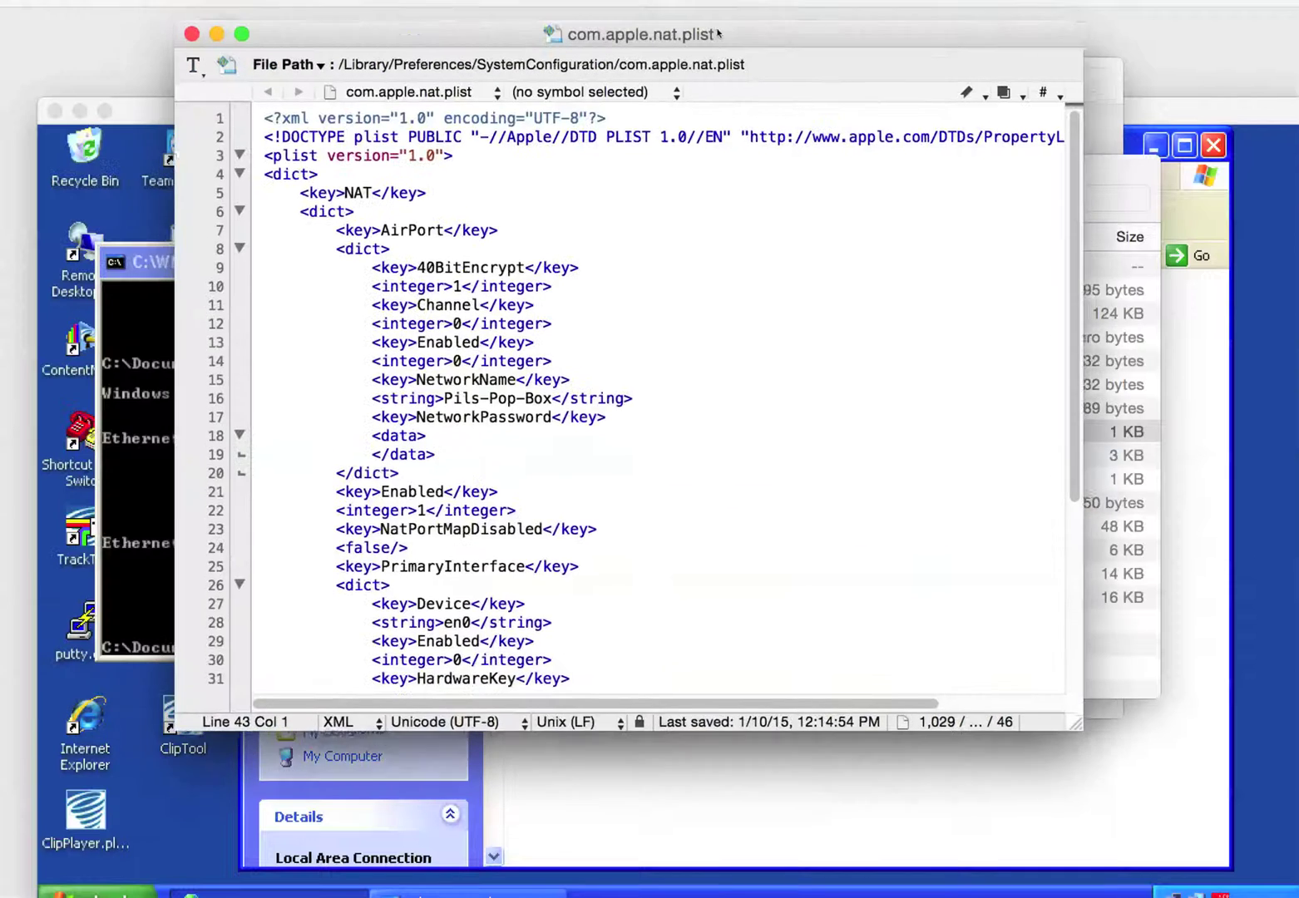
pyautogui.scroll(-5, 886, 460)
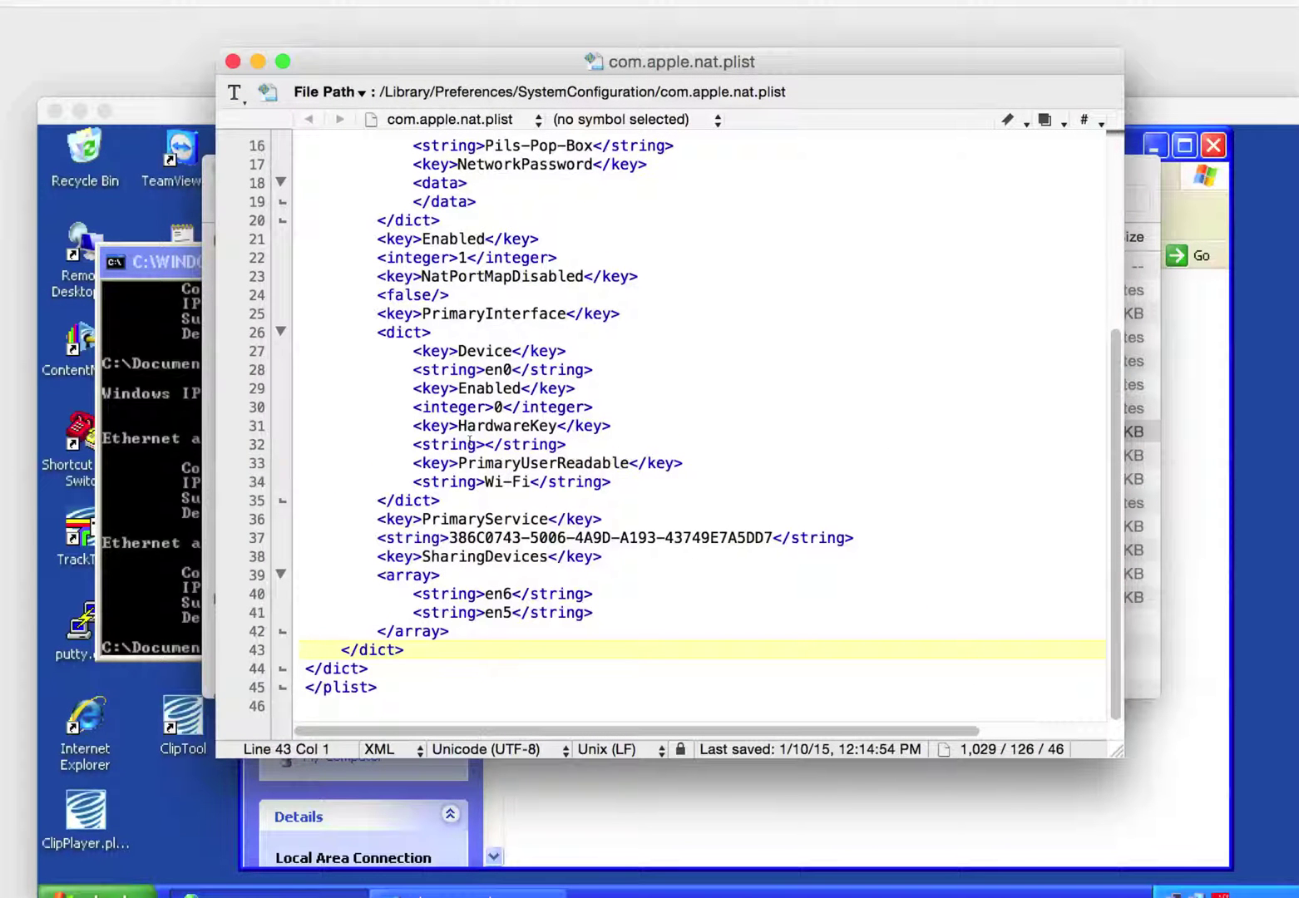
pyautogui.click(233, 61)
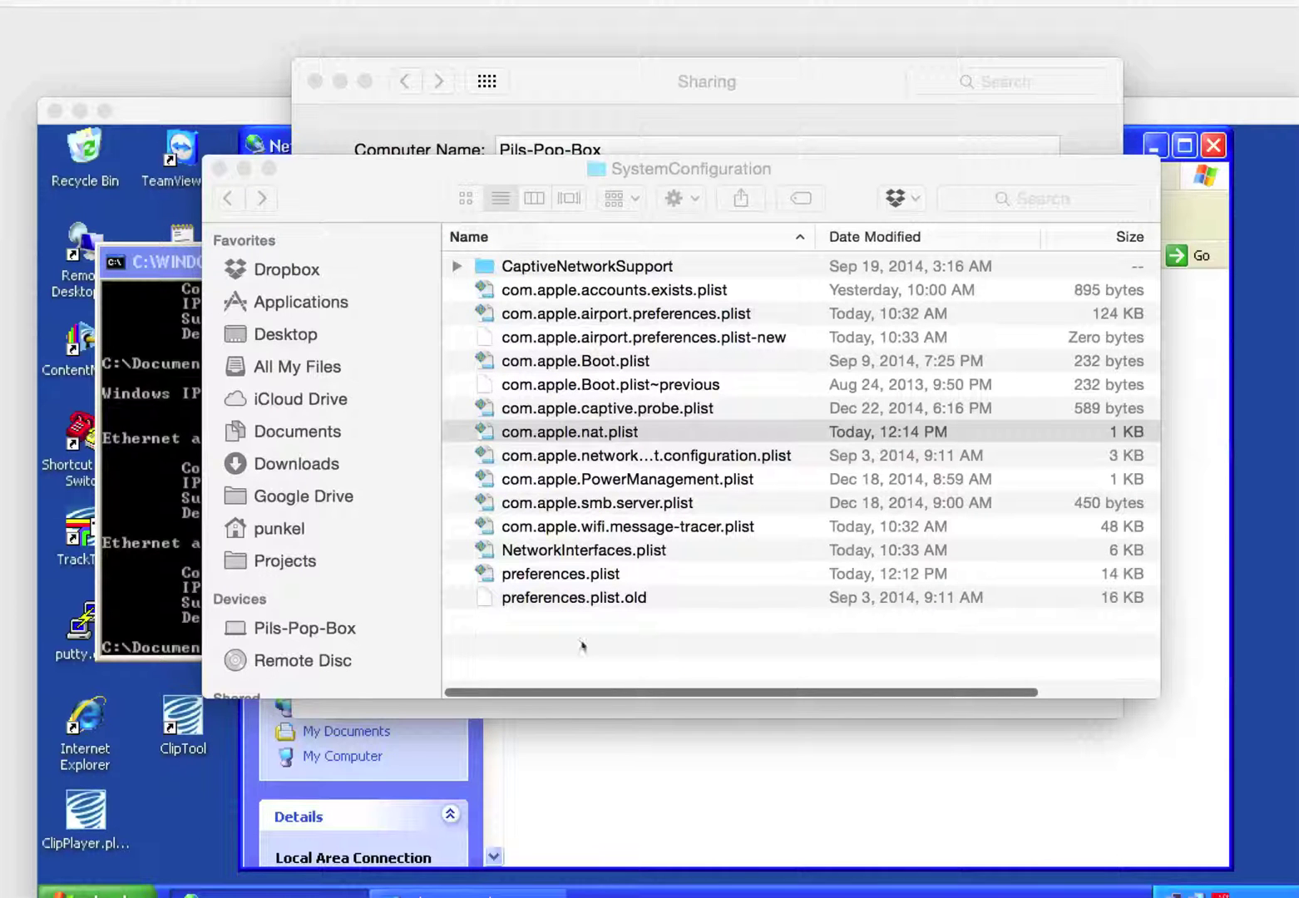
# Return to System Preferences and reopen the Network pane
pyautogui.press('super+Tab')
pyautogui.press('super+Tab')
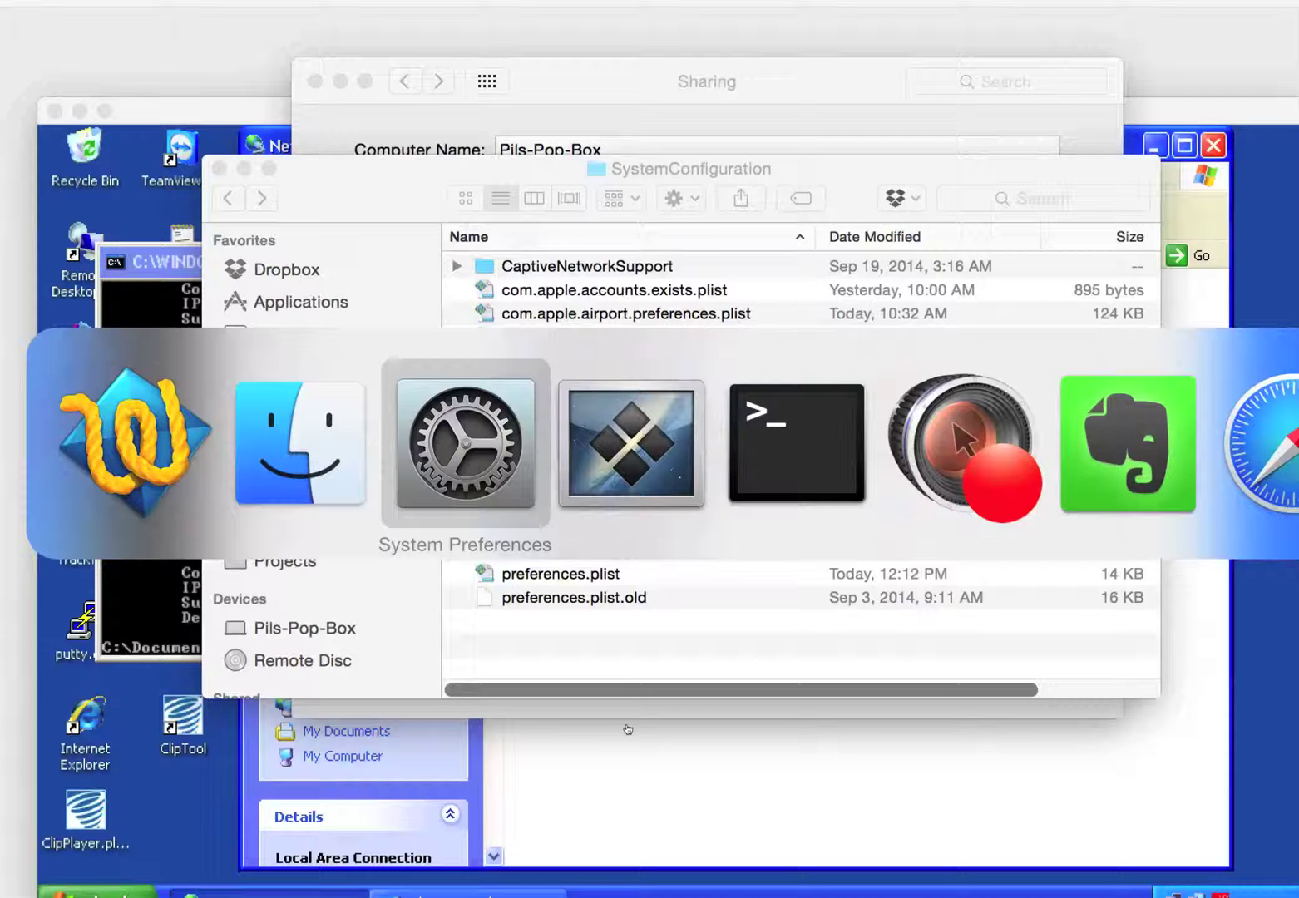
pyautogui.click(487, 81)
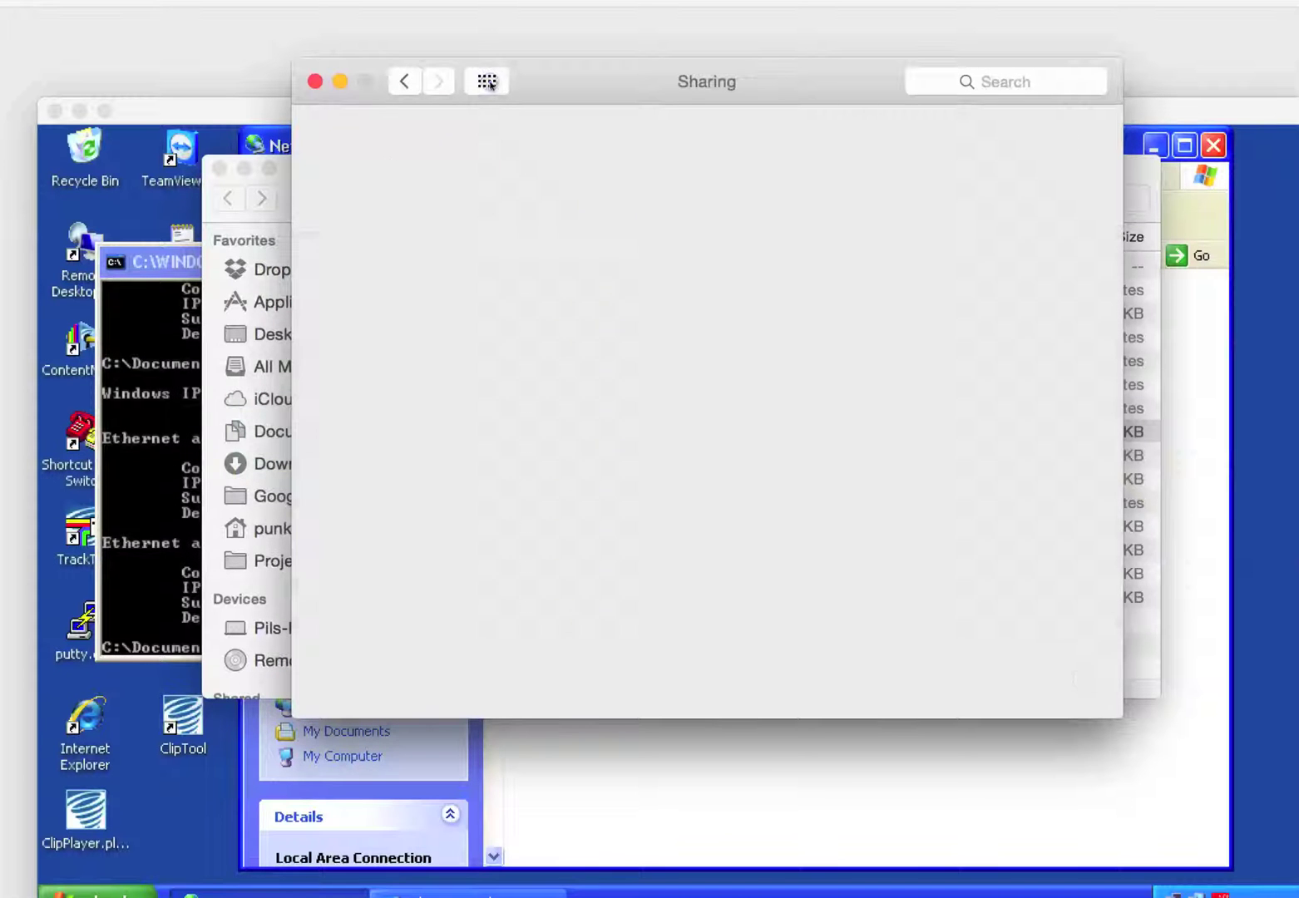
pyautogui.click(654, 436)
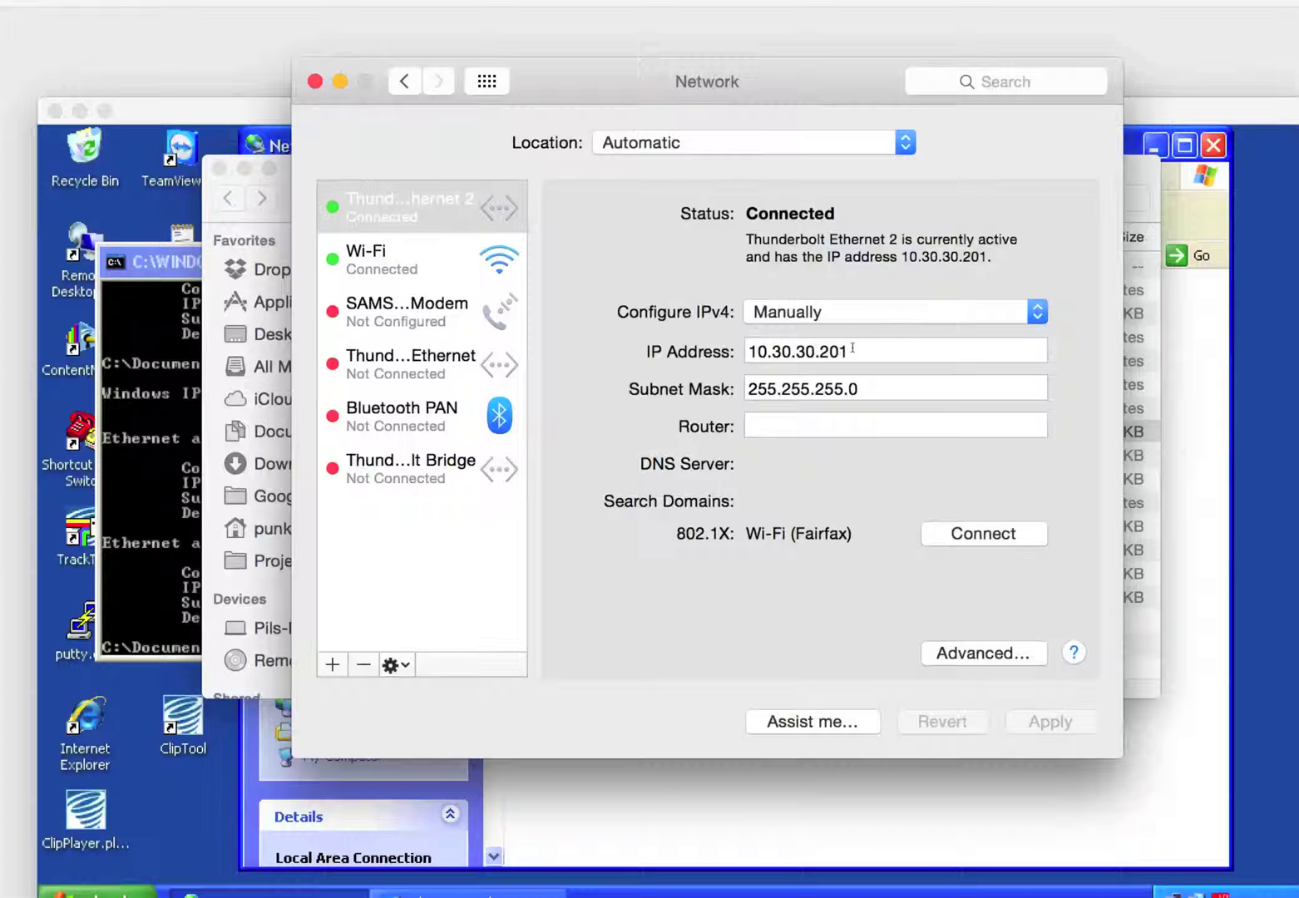
# In Terminal, ping 10.30.30.201 and stop it when no replies arrive
pyautogui.press('super+Tab')
pyautogui.press('super+Tab')
pyautogui.press('super+Tab')
pyautogui.press('super+Tab')
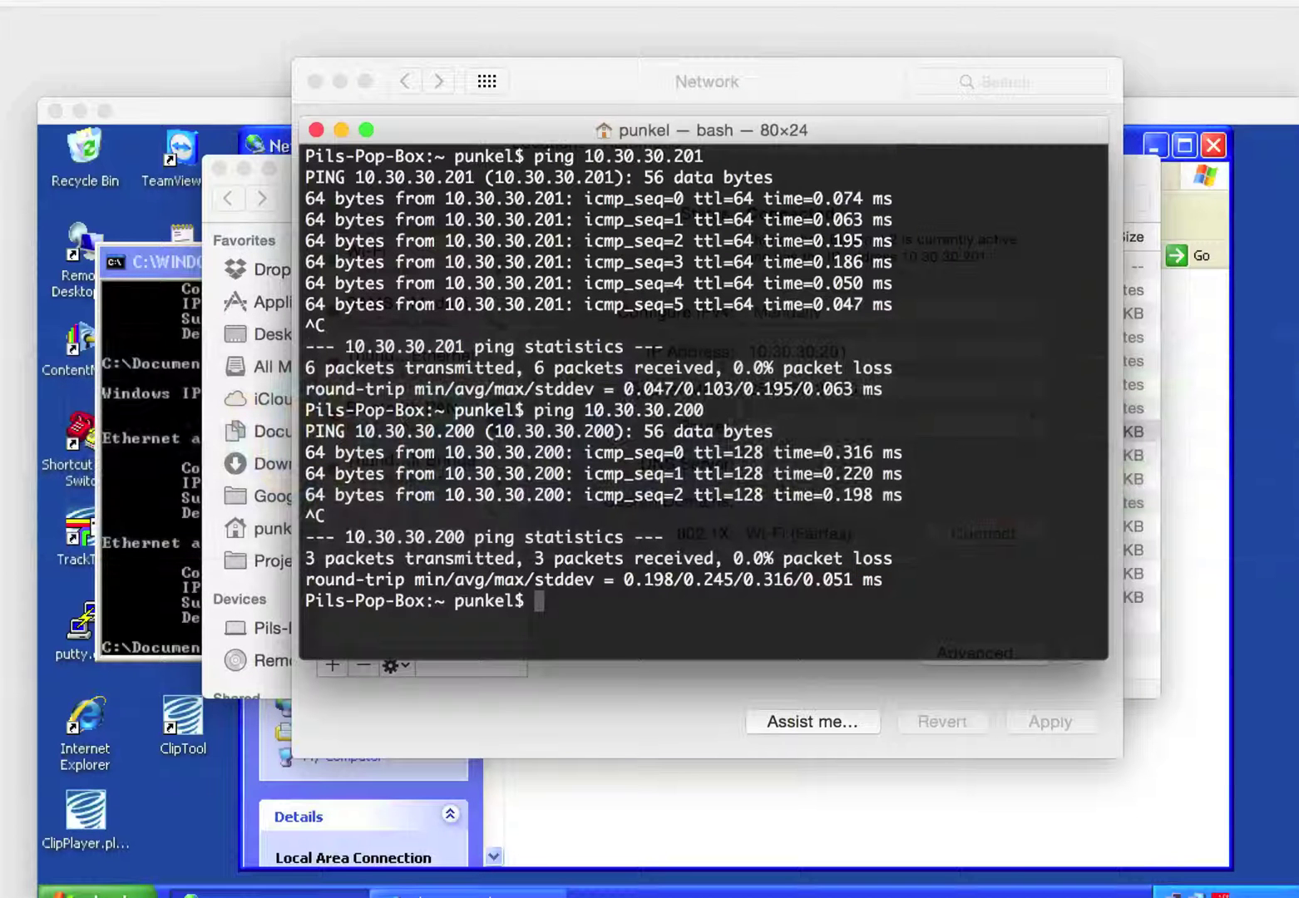
pyautogui.write('ping ')
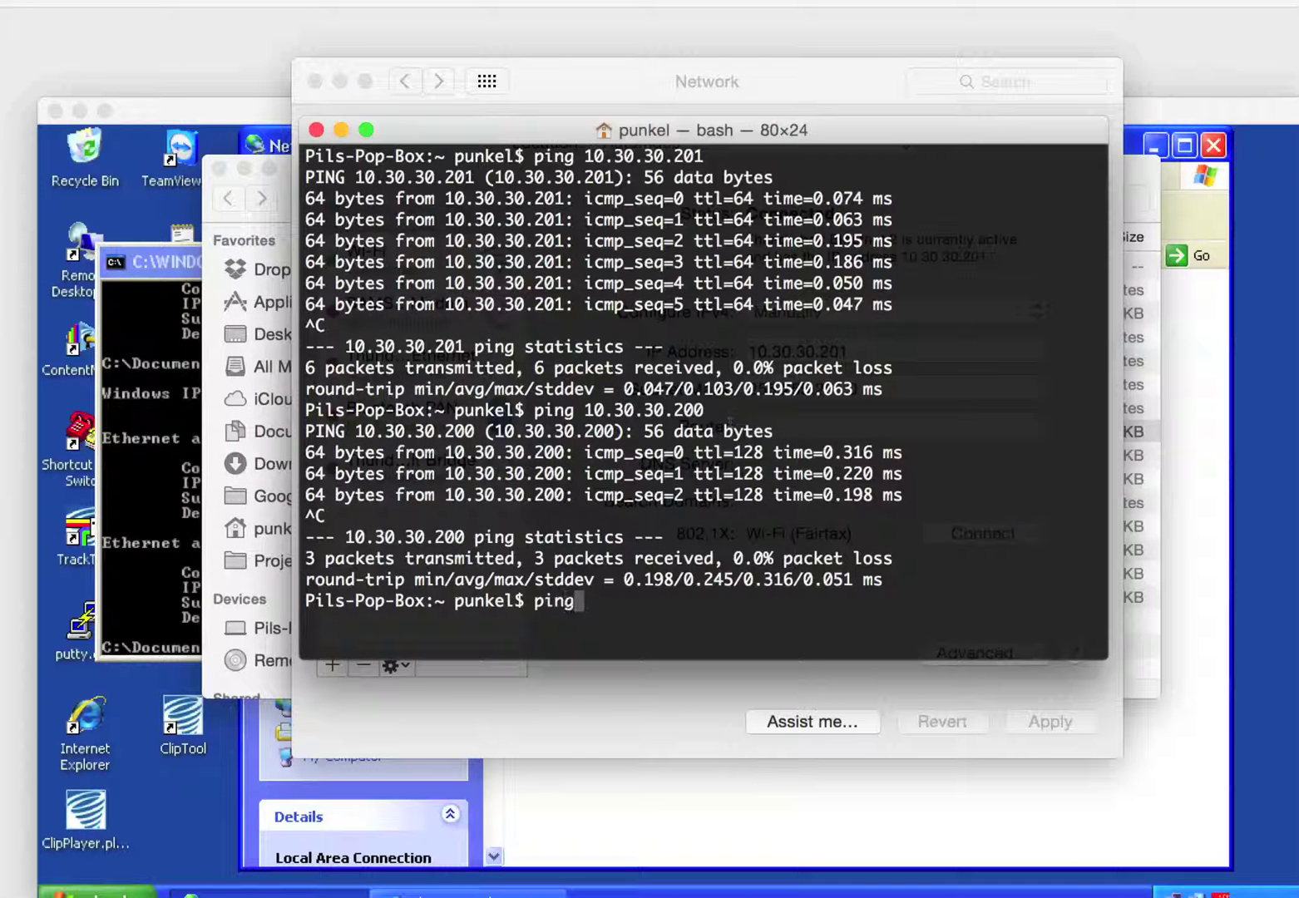
pyautogui.write('10.30.30.200')
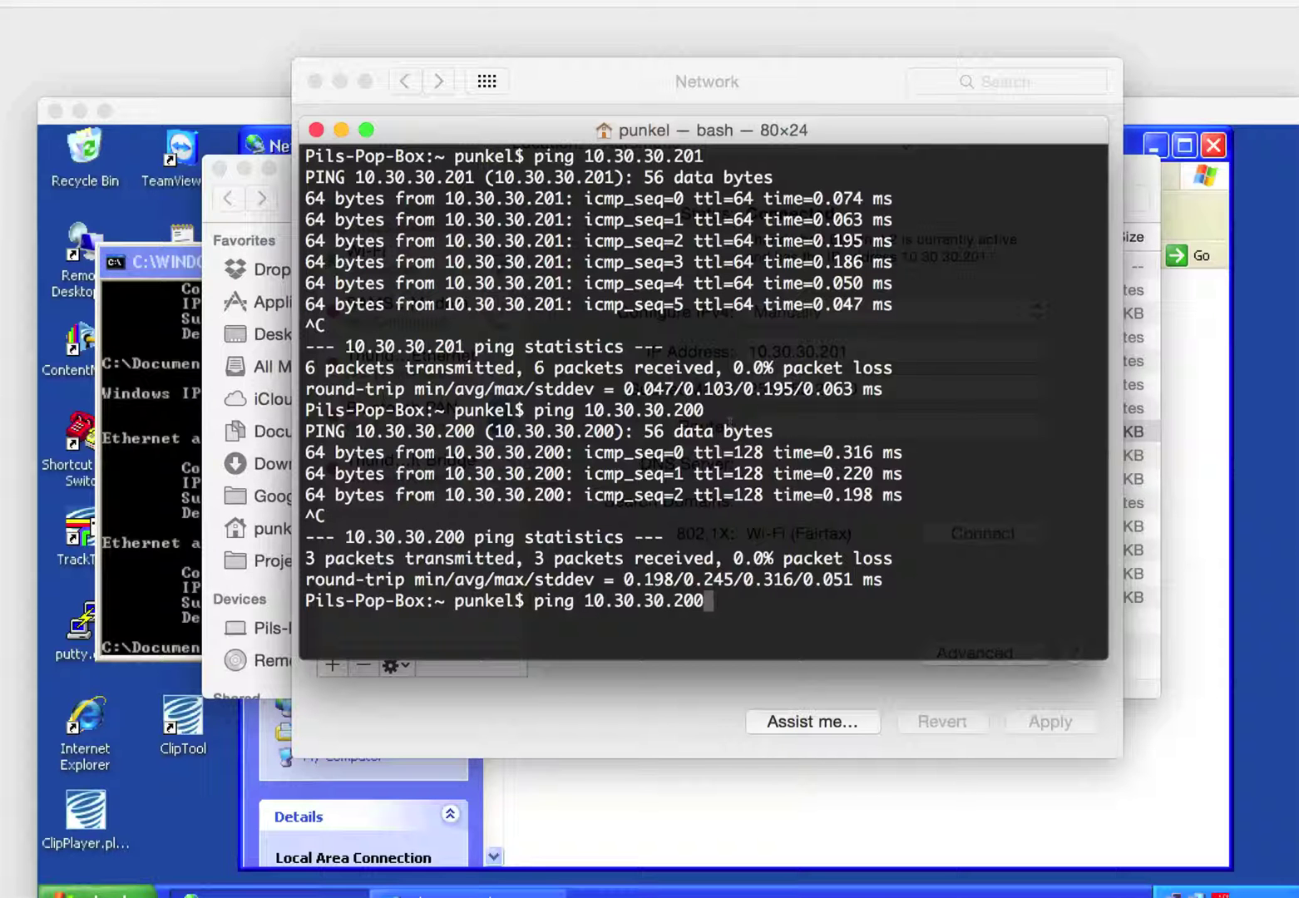
pyautogui.press('BackSpace')
pyautogui.write('1')
pyautogui.press('Return')
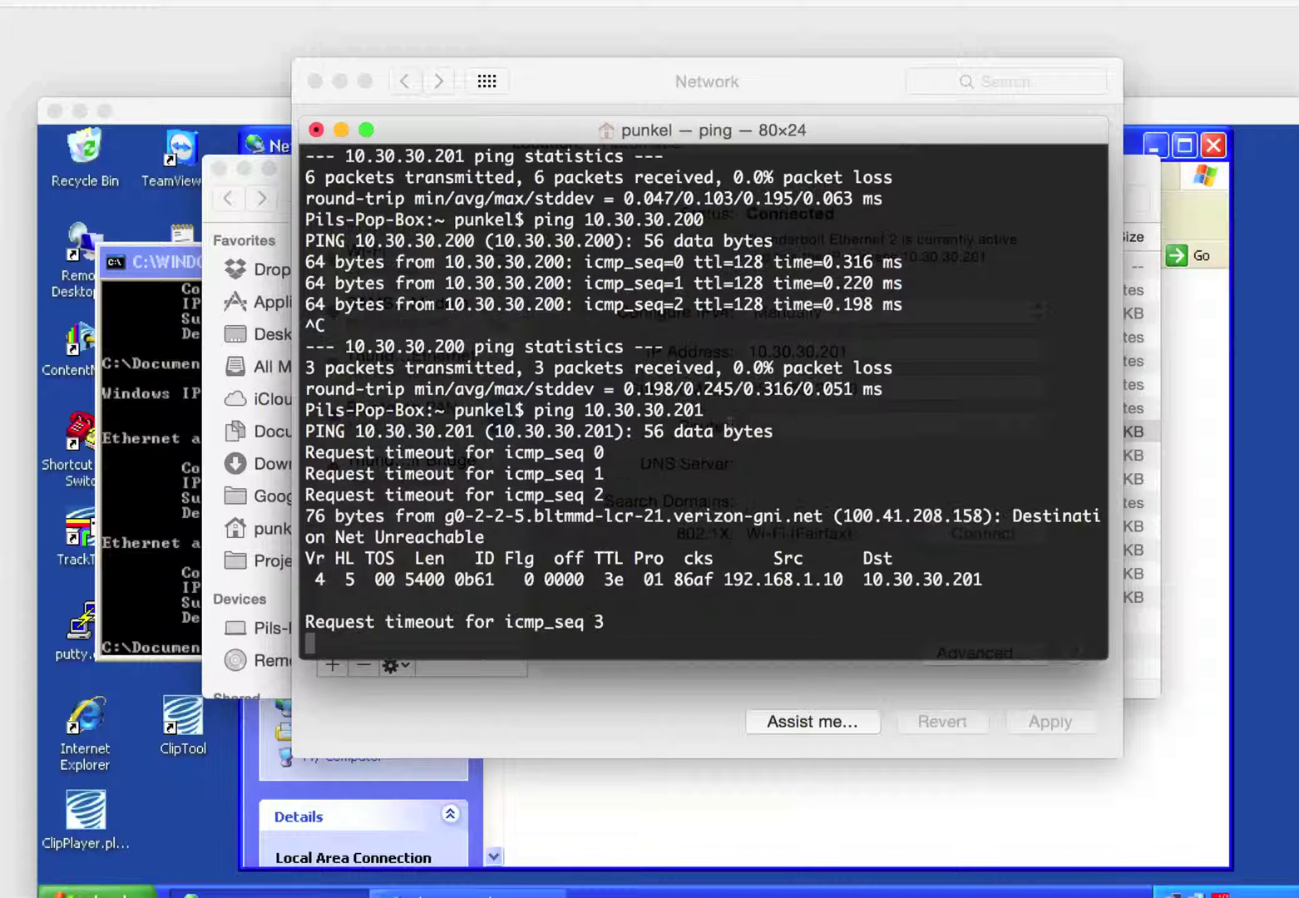
pyautogui.hotkey('ctrl', 'c')
# Re-enter 10.30.30.201 as Thunderbolt Ethernet 2's IP address and apply it
pyautogui.press('super+Tab')
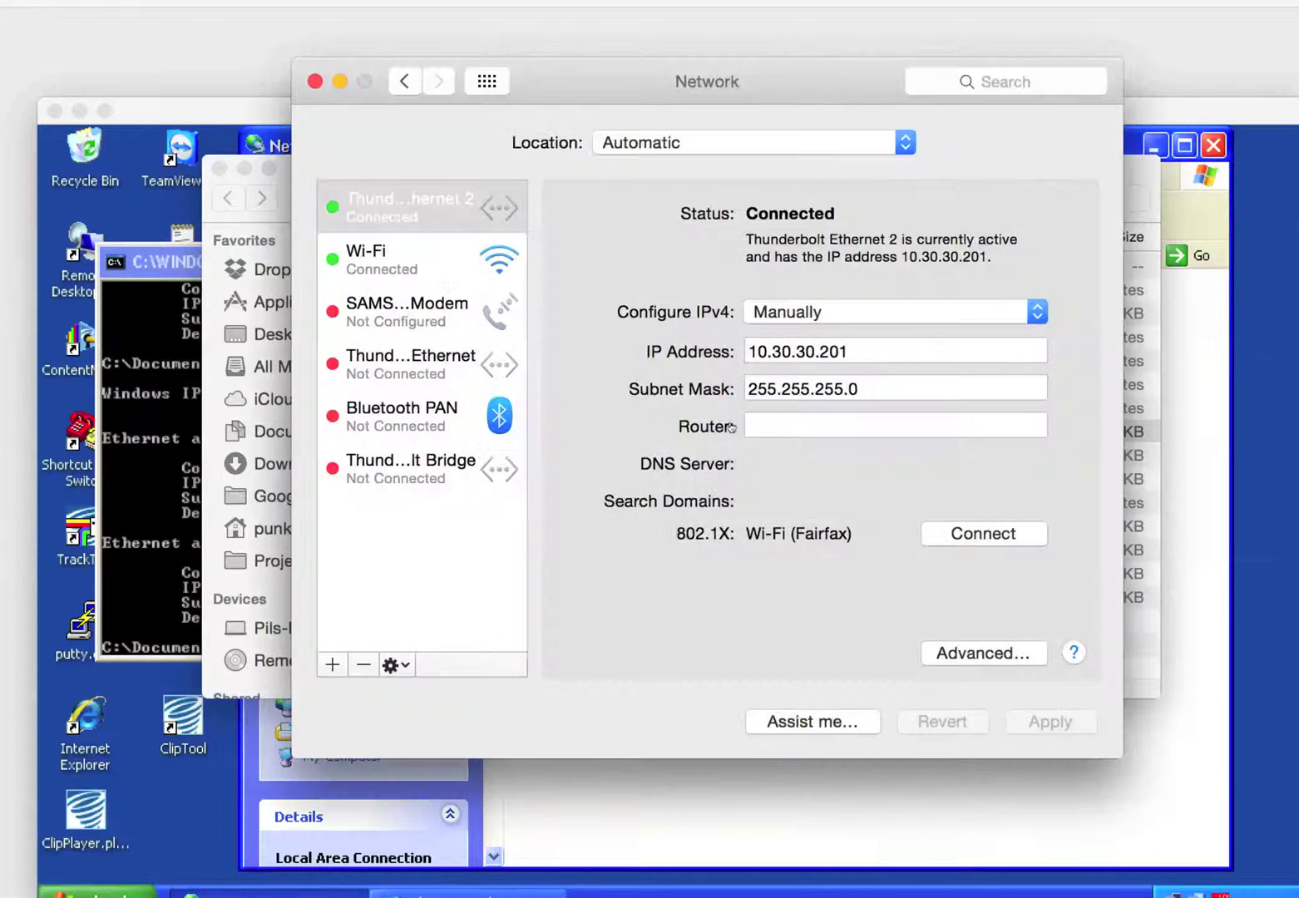
pyautogui.click(858, 352)
pyautogui.press('BackSpace')
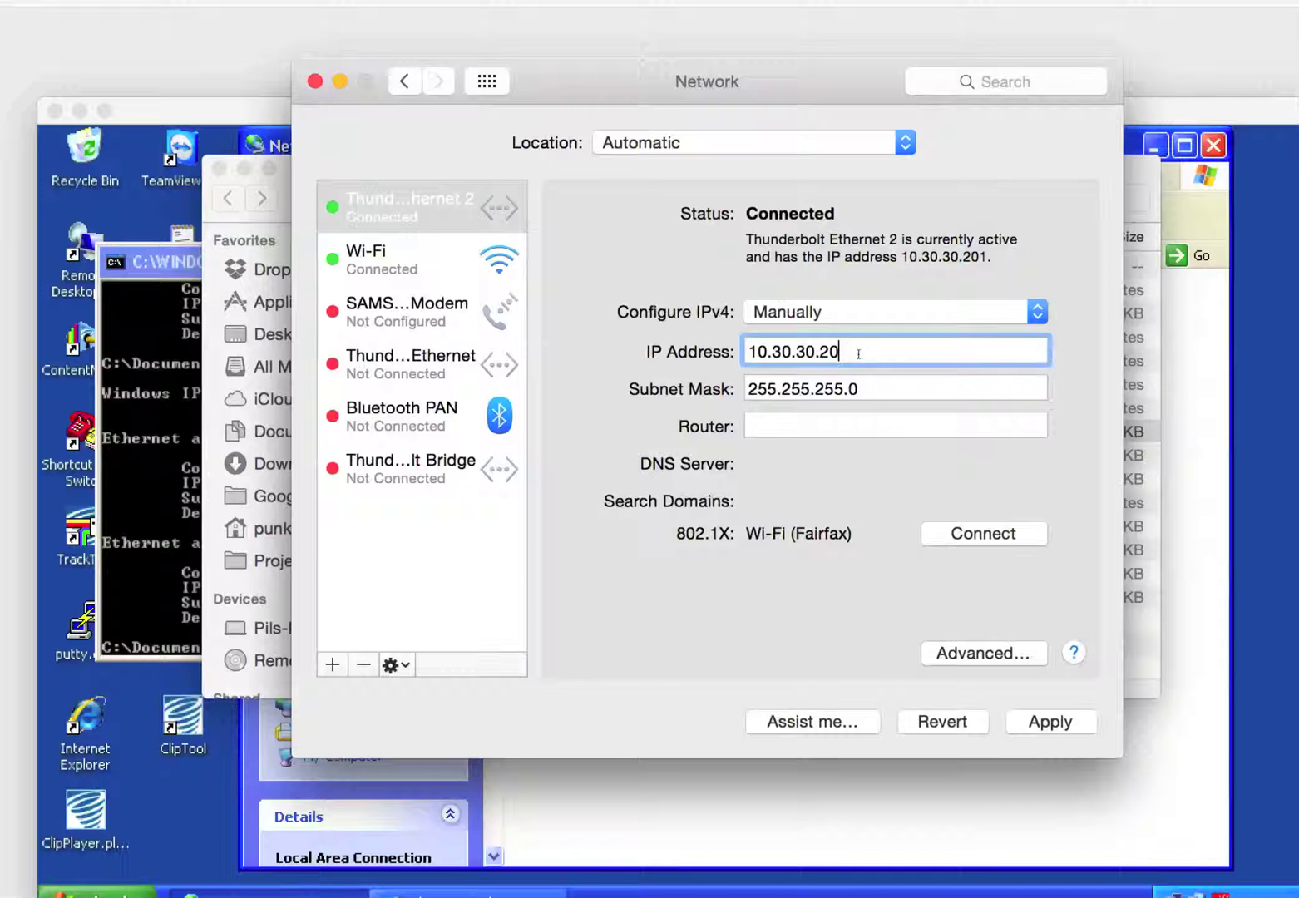
pyautogui.write('1')
pyautogui.click(1018, 719)
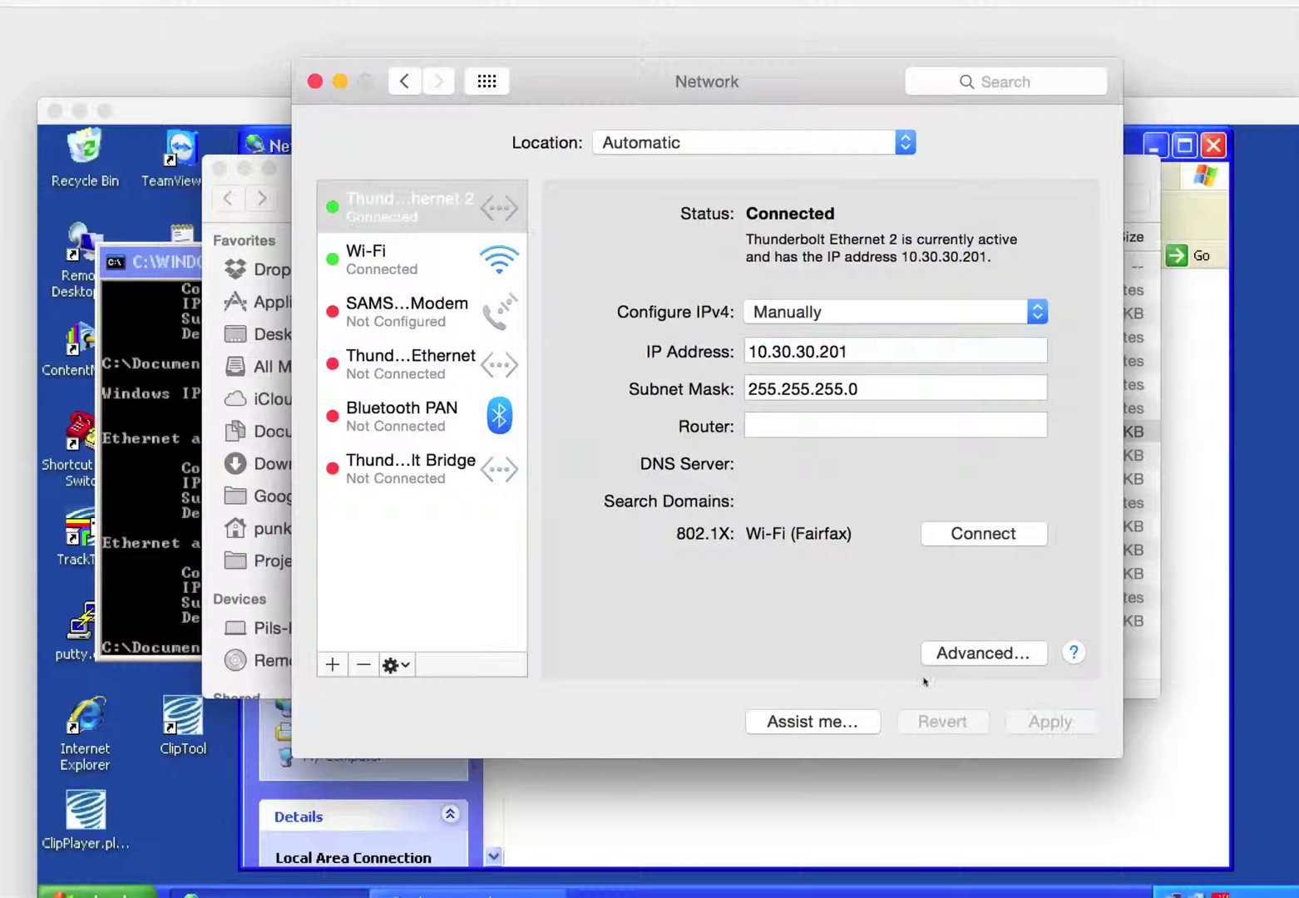
# Re-run the ping to 10.30.30.201 and stop it after the timeouts
pyautogui.press('super+Tab')
pyautogui.press('Up')
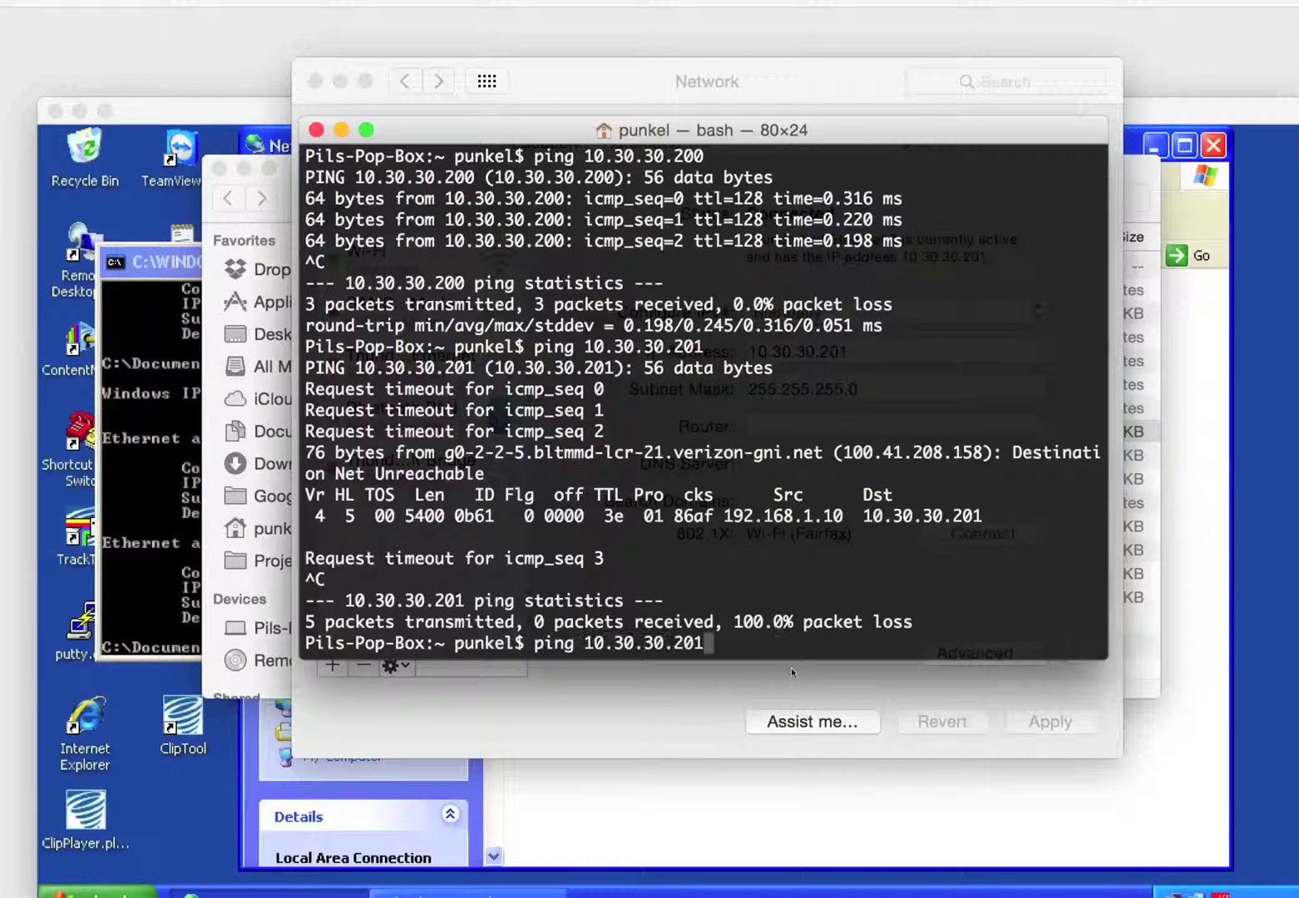
pyautogui.press('Return')
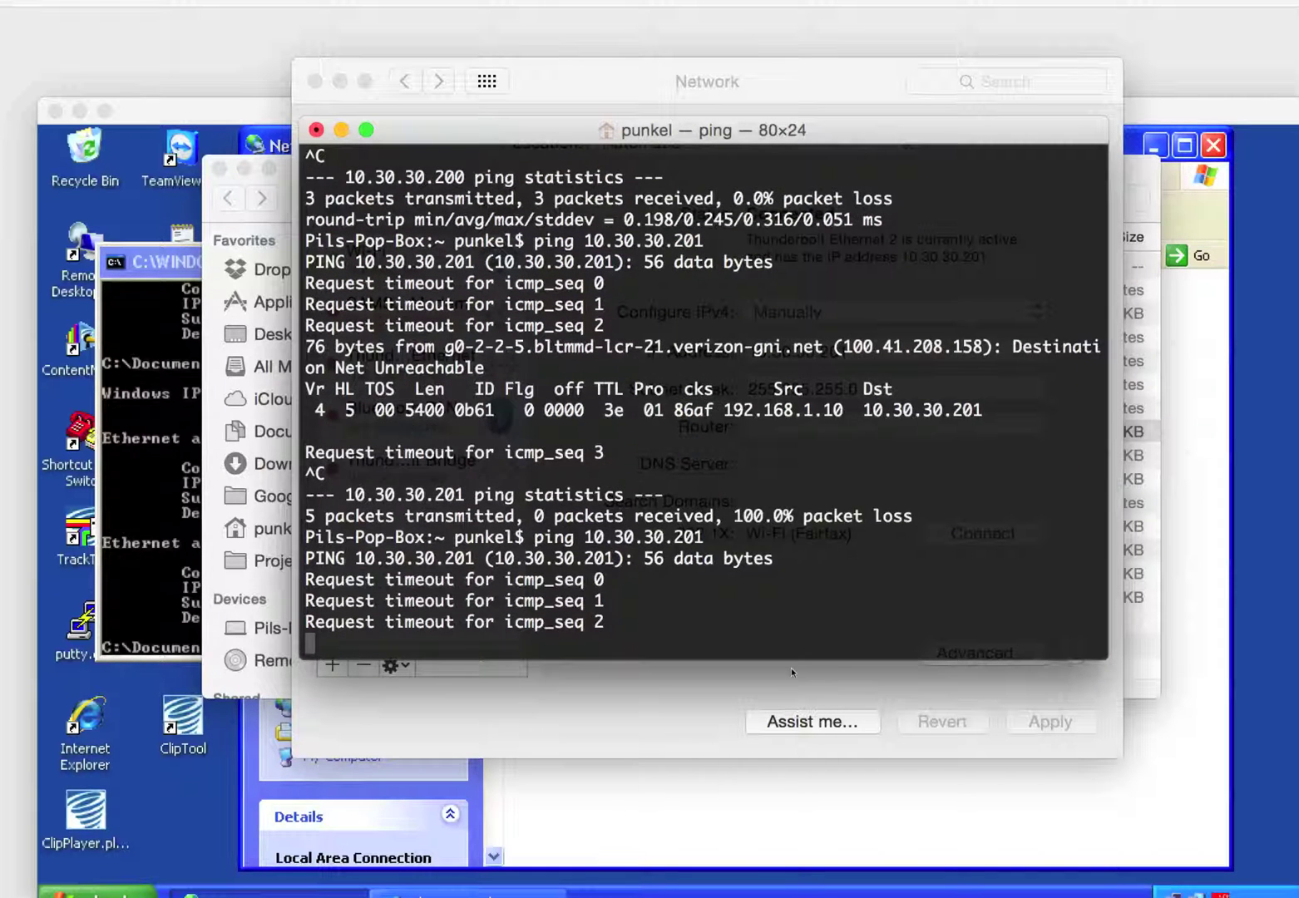
pyautogui.hotkey('ctrl', 'c')
# Change Thunderbolt Ethernet 2's IP address to 10.30.30.202 and apply it
pyautogui.press('super+Tab')
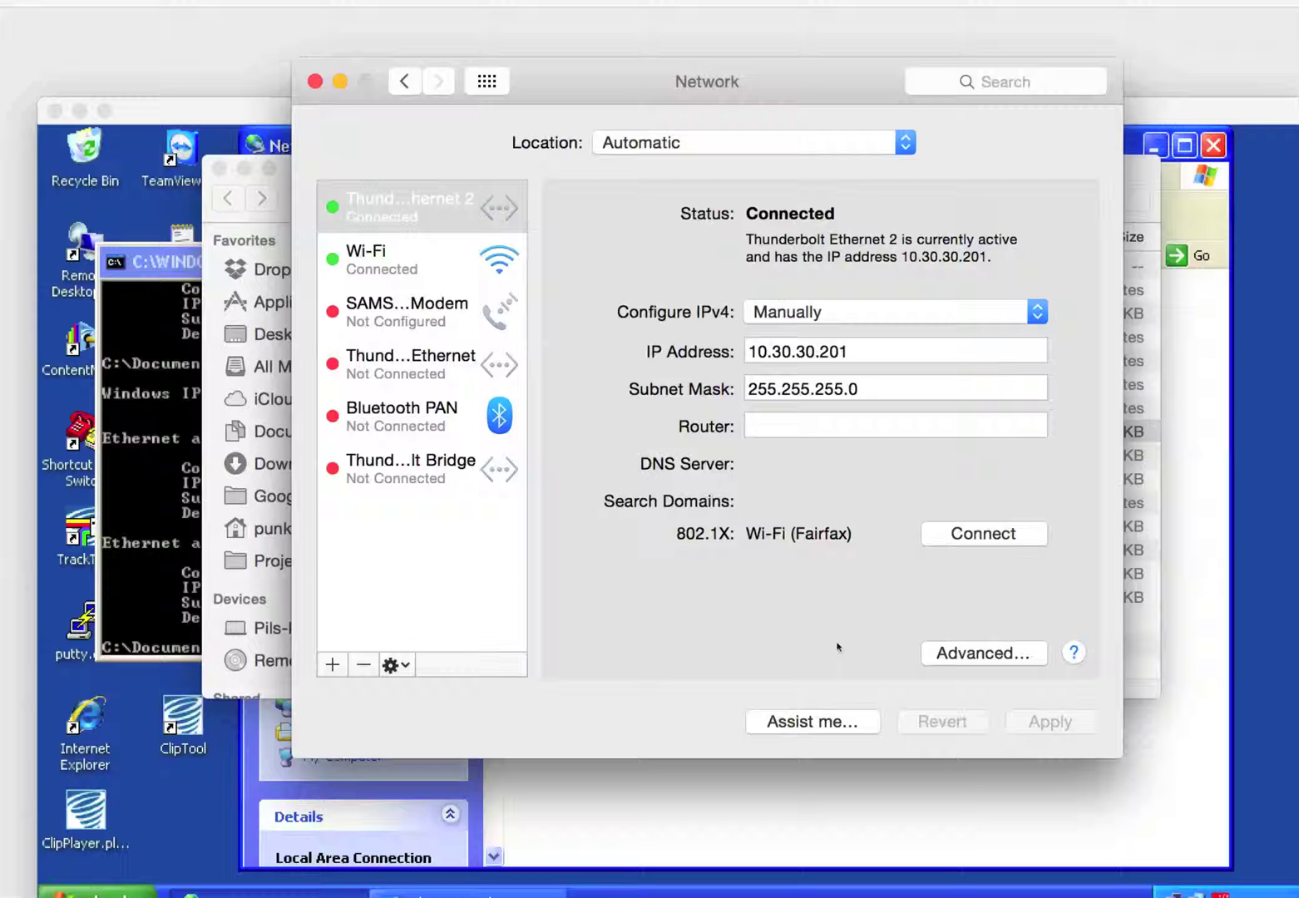
pyautogui.click(853, 351)
pyautogui.press('BackSpace')
pyautogui.write('2')
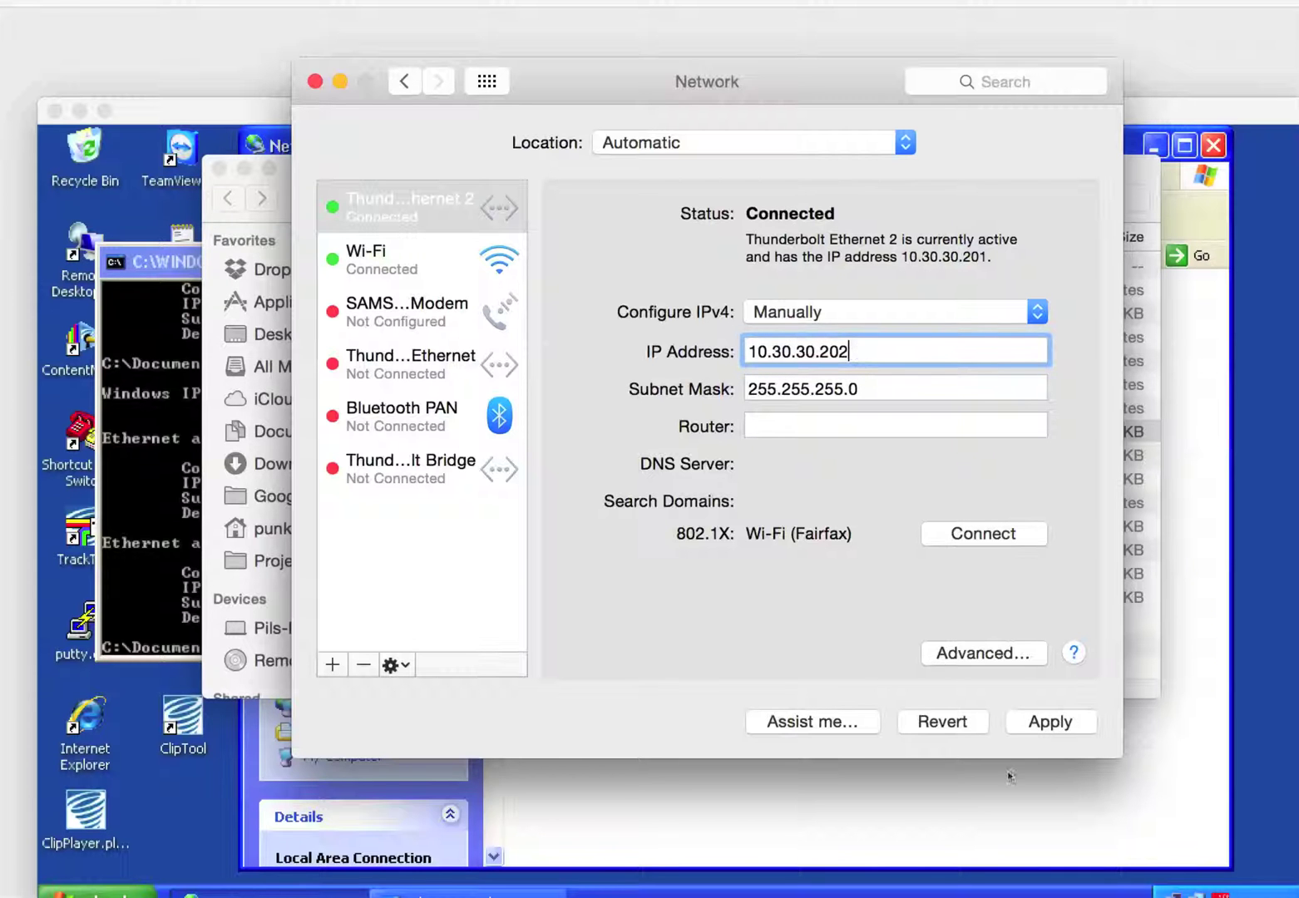
pyautogui.click(1049, 722)
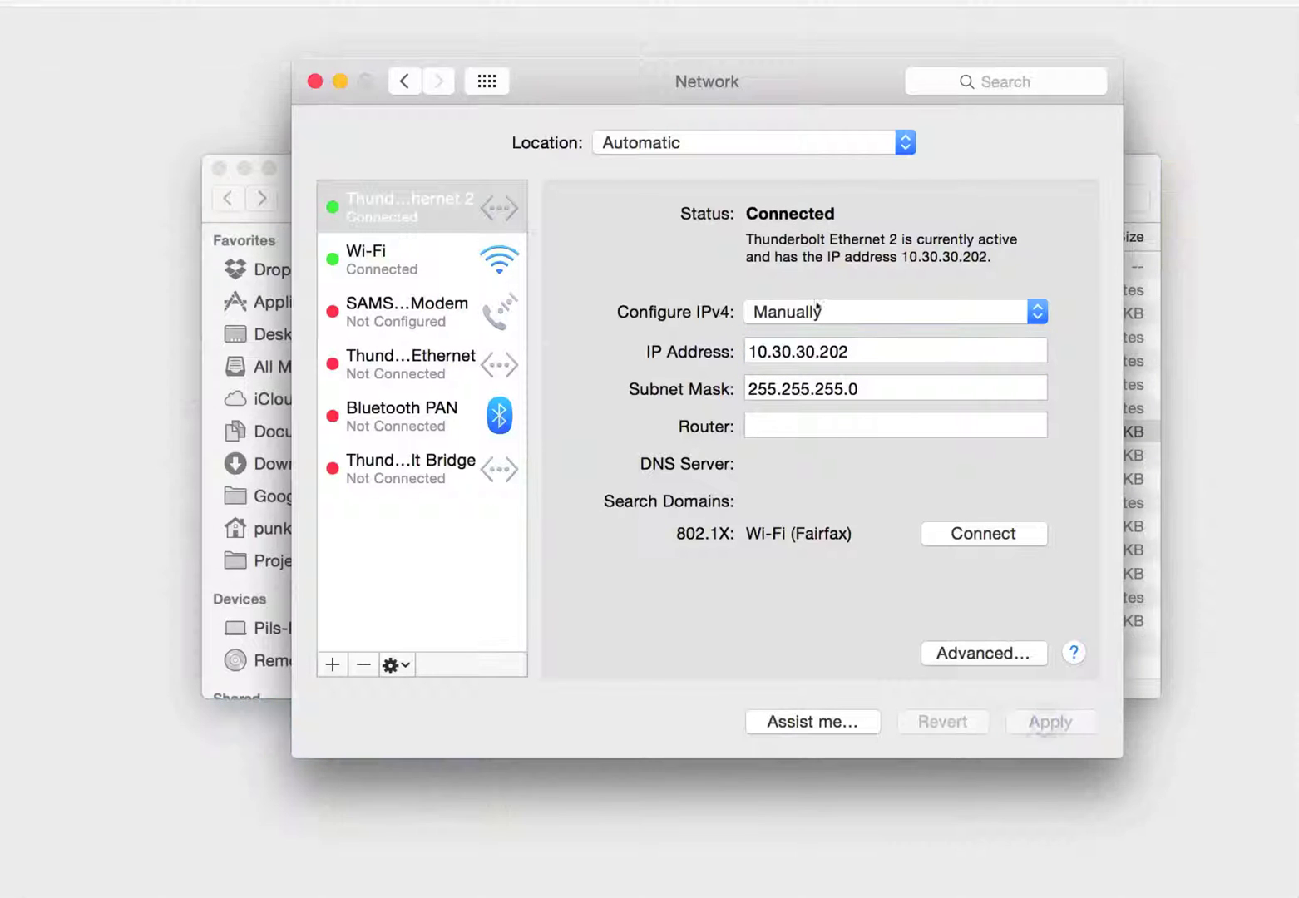
# Restore the address to 10.30.30.201, apply it, and ping 10.30.30.201 again
pyautogui.click(852, 352)
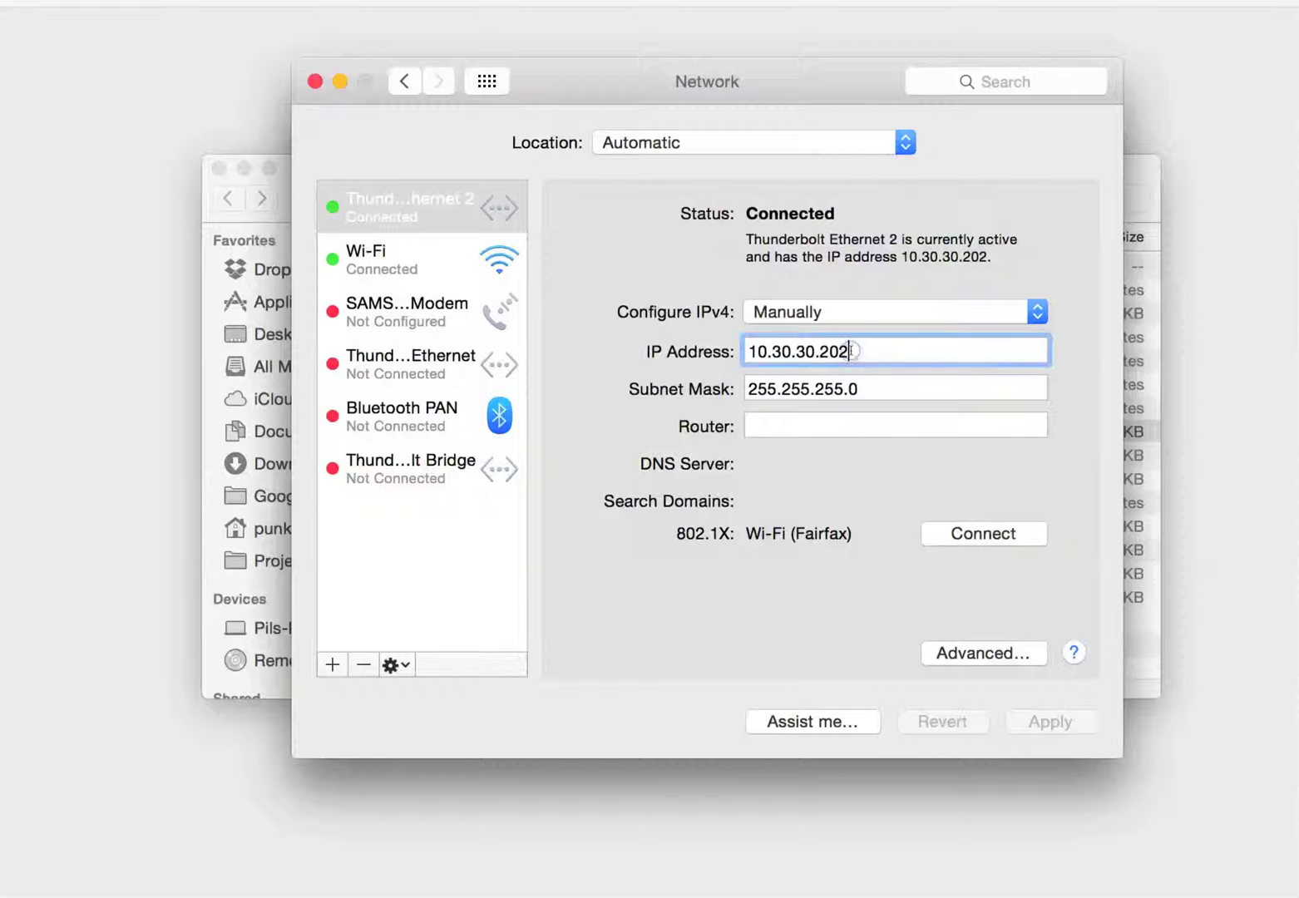
pyautogui.press('BackSpace')
pyautogui.write('1')
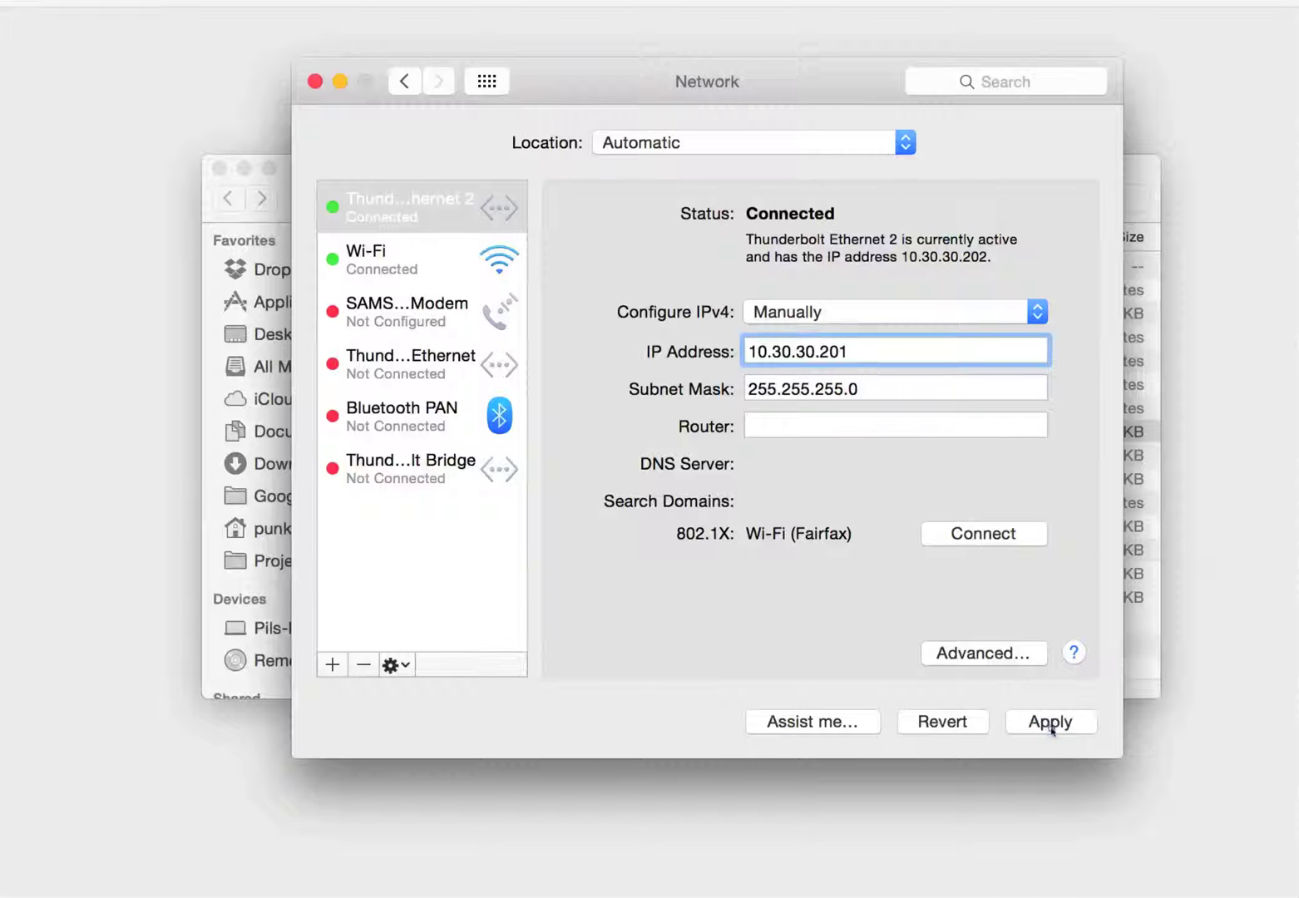
pyautogui.click(1049, 722)
pyautogui.press('super+Tab')
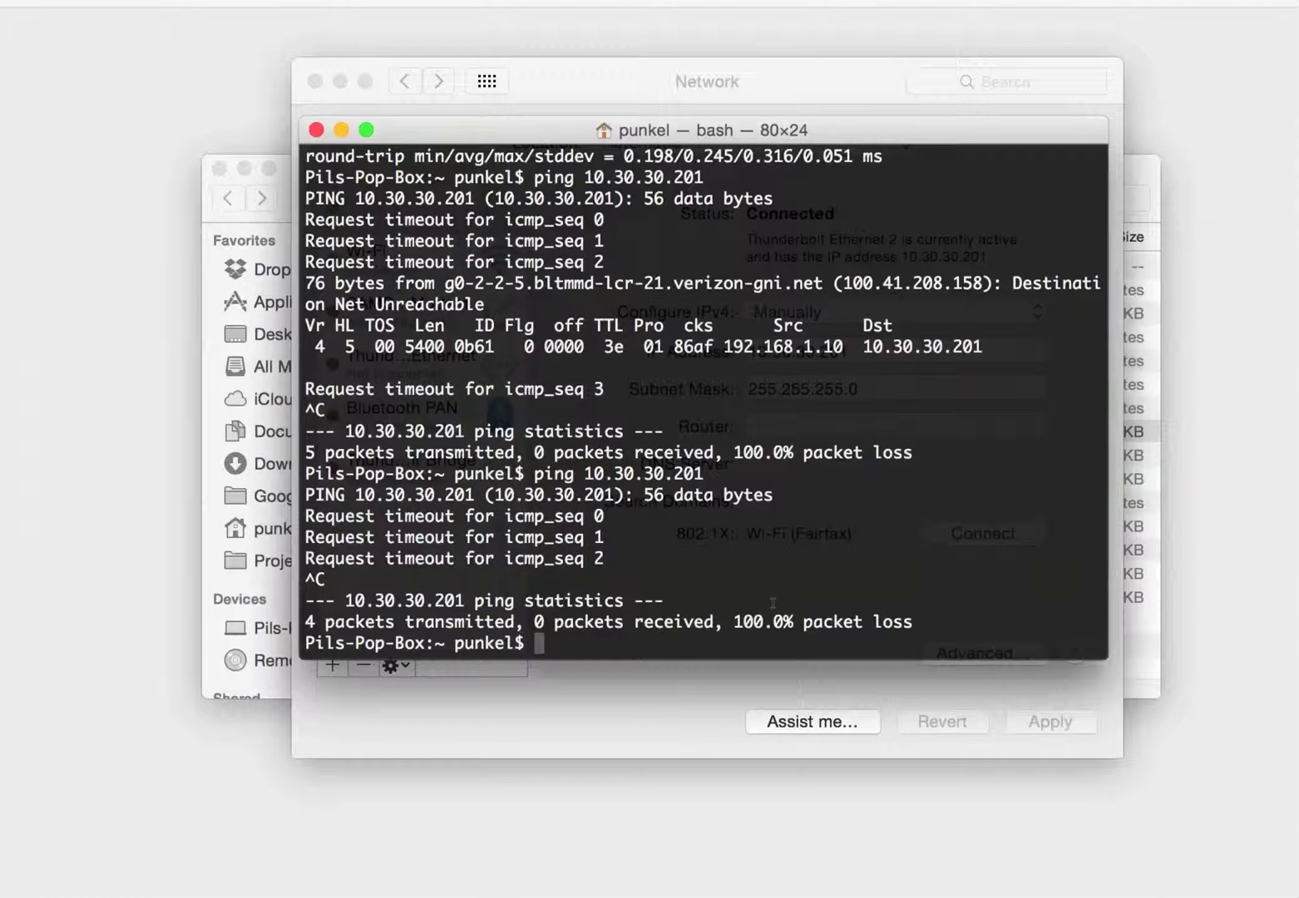
pyautogui.press('Up')
pyautogui.press('Return')
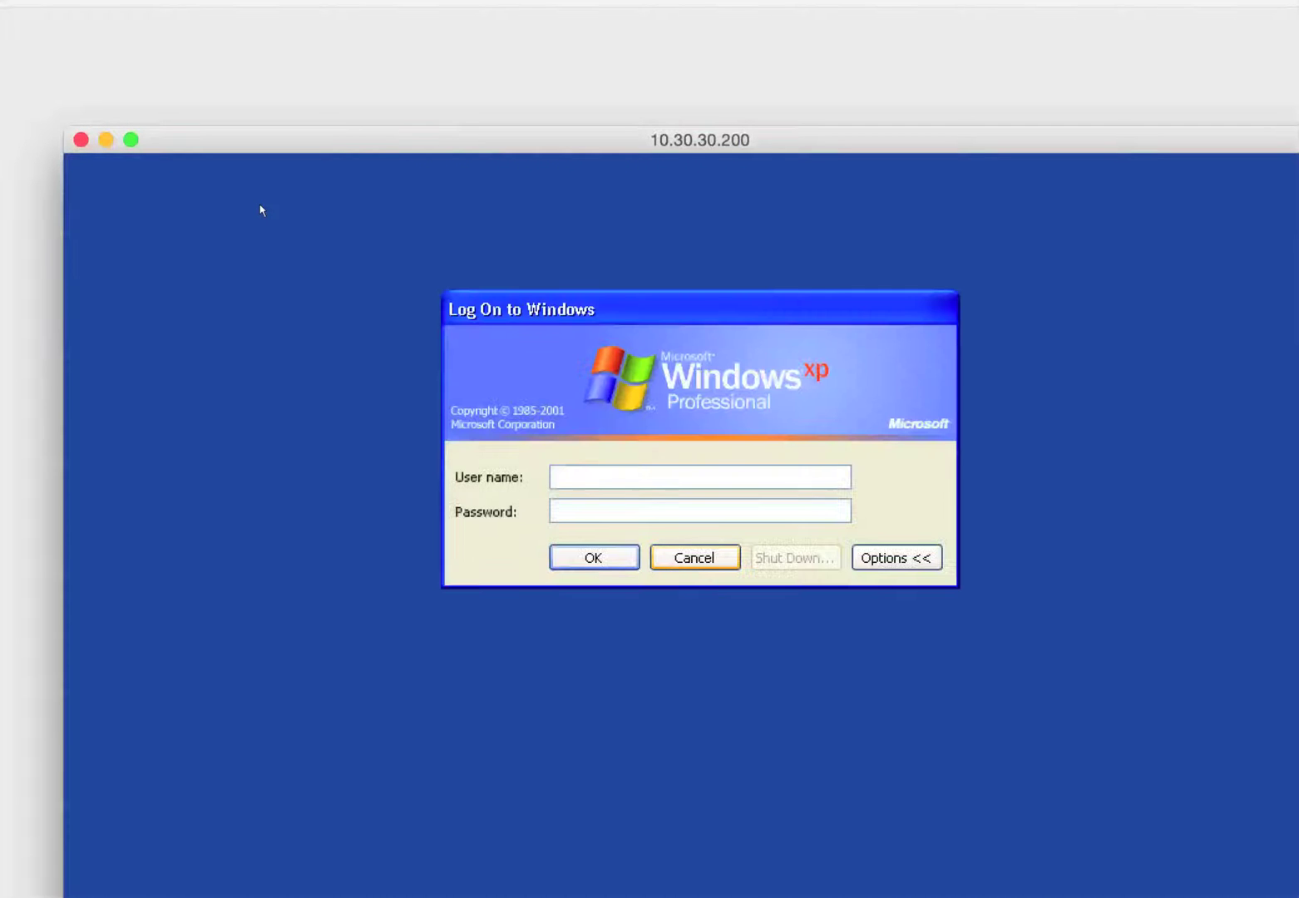
# Log on to Windows XP as administrator, correcting the misspelled user name, with the password
pyautogui.write('administratro')
pyautogui.press('BackSpace')
pyautogui.write('or')
pyautogui.press('Tab')
pyautogui.write('***')
pyautogui.press('Return')
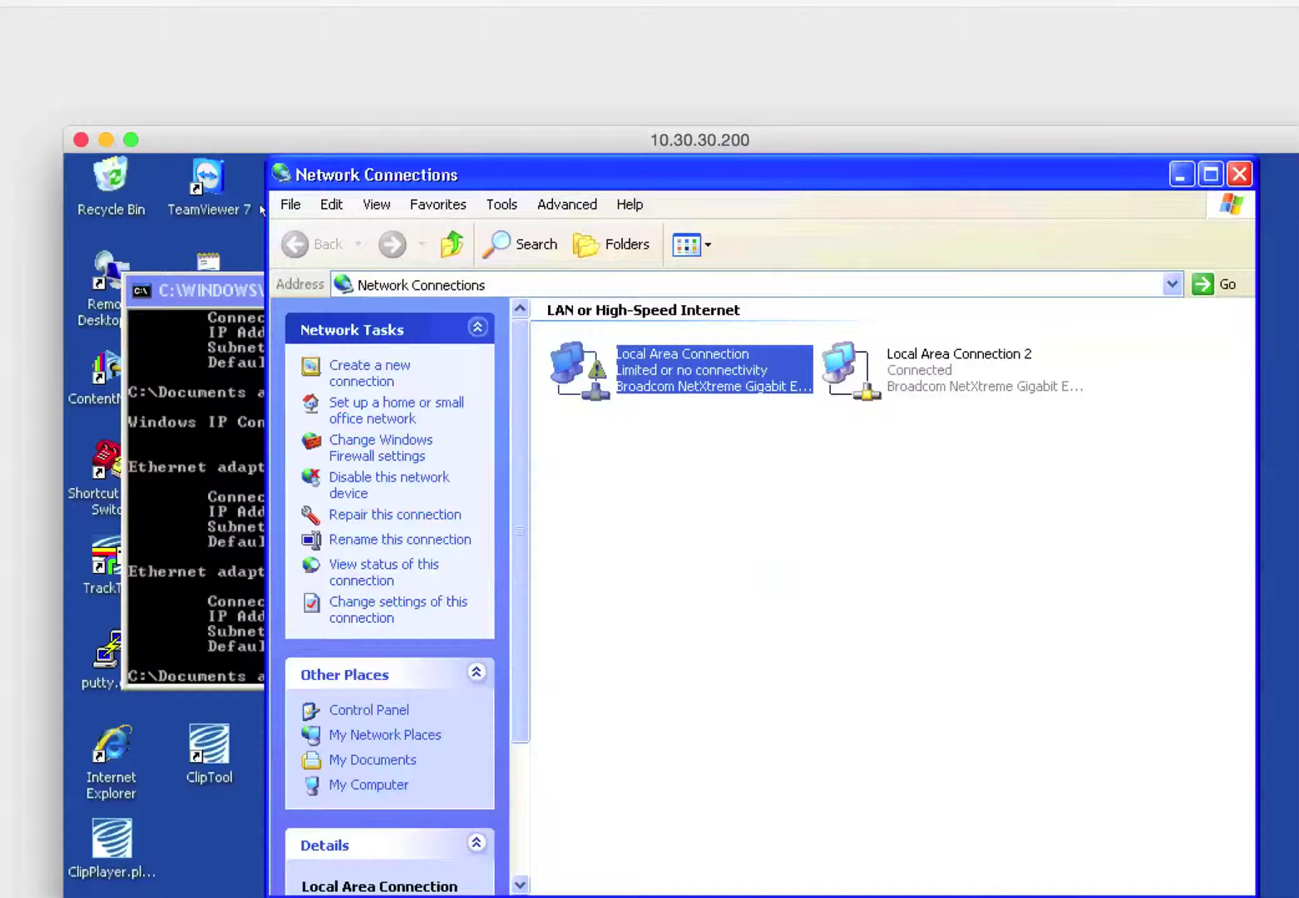
# Disable Local Area Connection, then re-enable it
pyautogui.rightClick(572, 374)
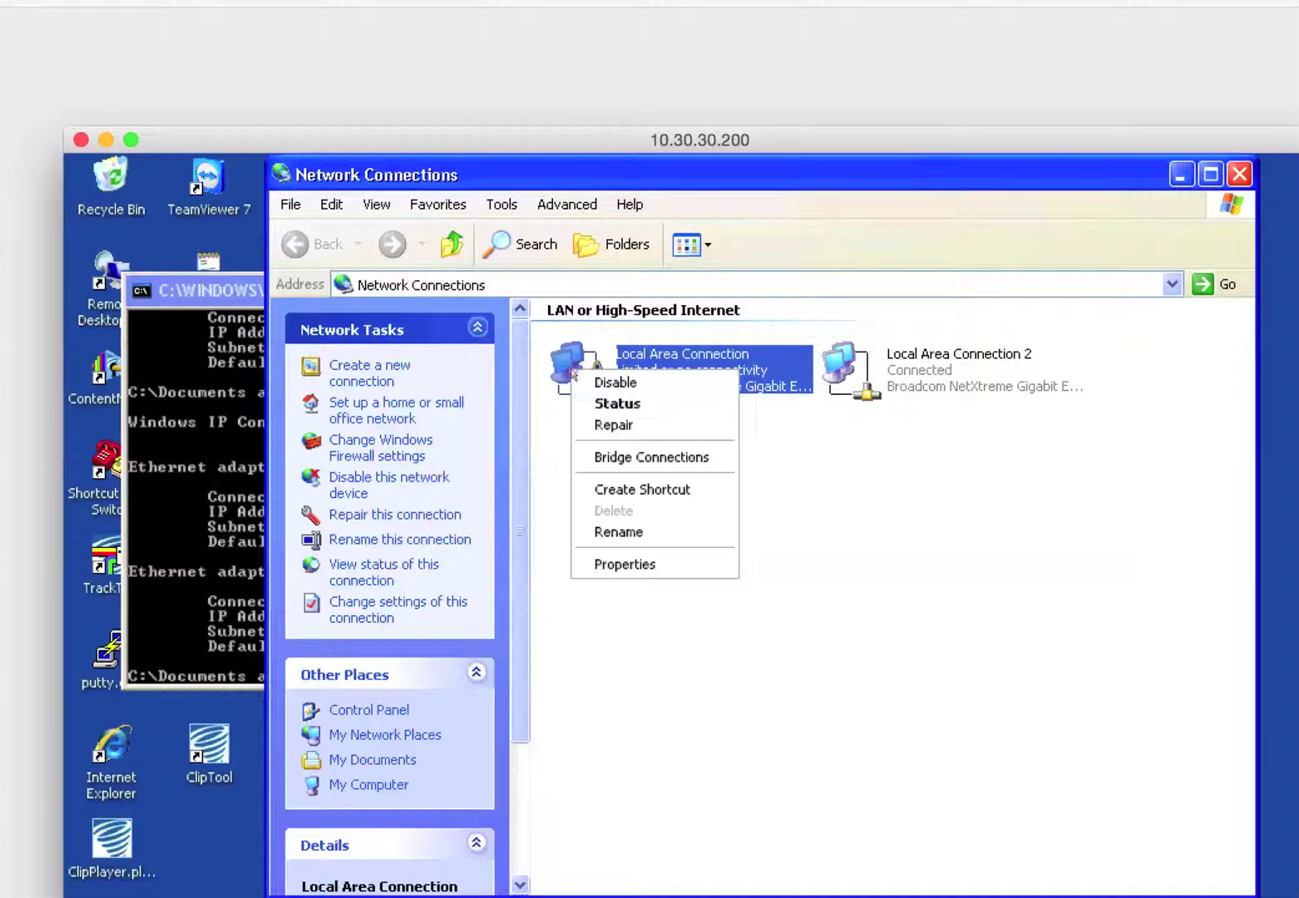
pyautogui.click(605, 381)
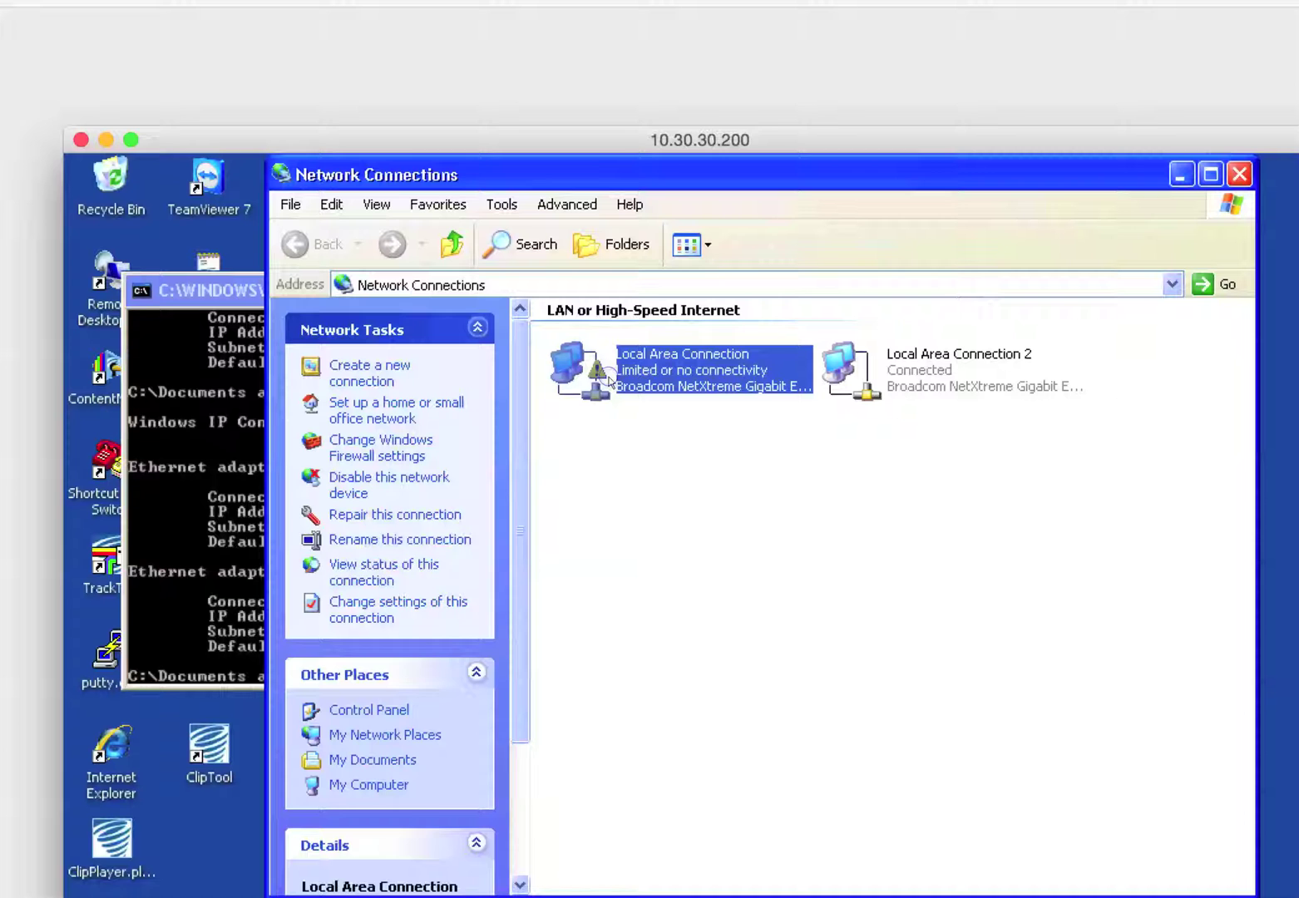
pyautogui.rightClick(582, 372)
pyautogui.click(597, 382)
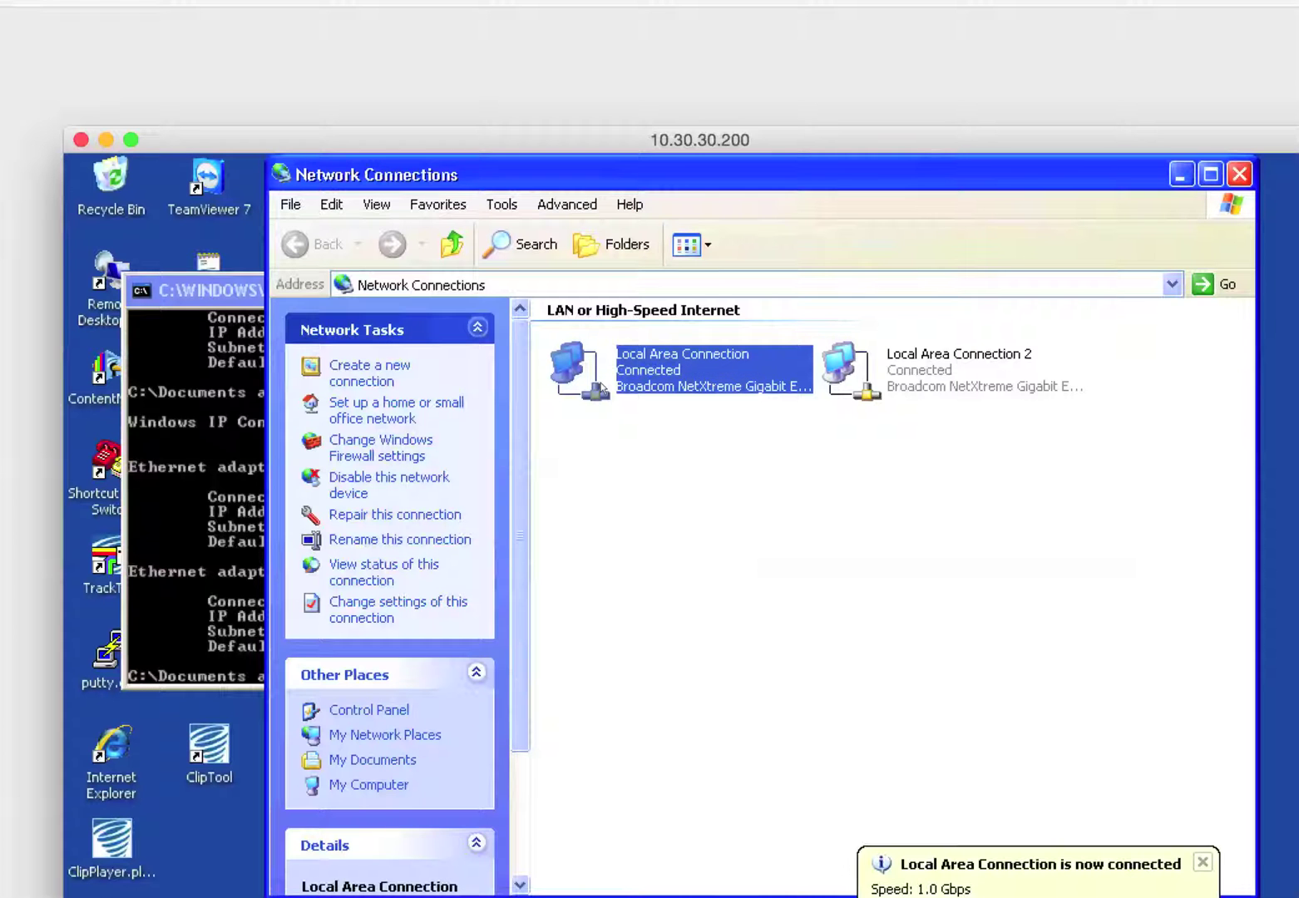
# Re-run ipconfig in the Windows command prompt to check addresses, then return to the Mac's Network pane
pyautogui.click(210, 297)
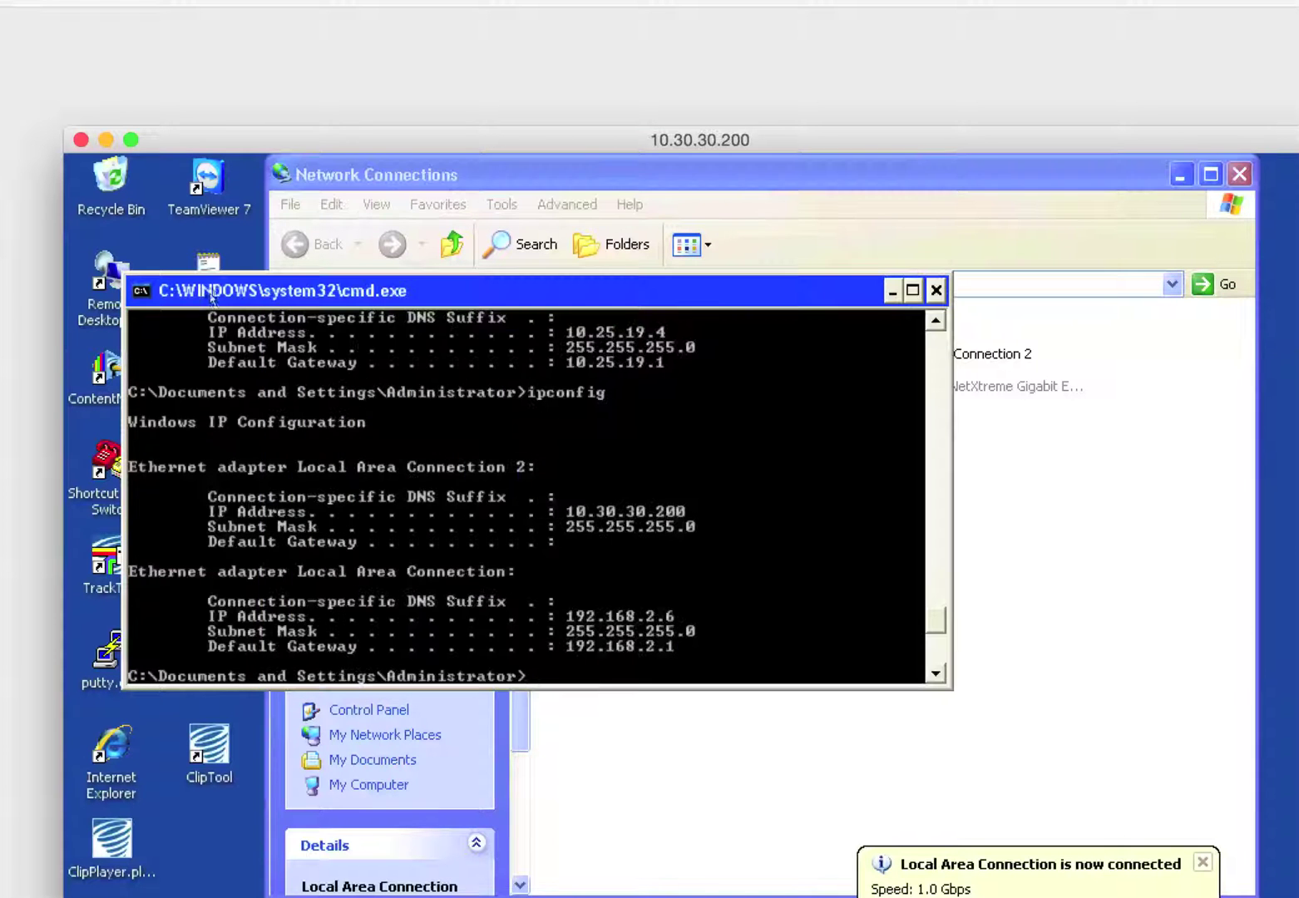
pyautogui.press('Up')
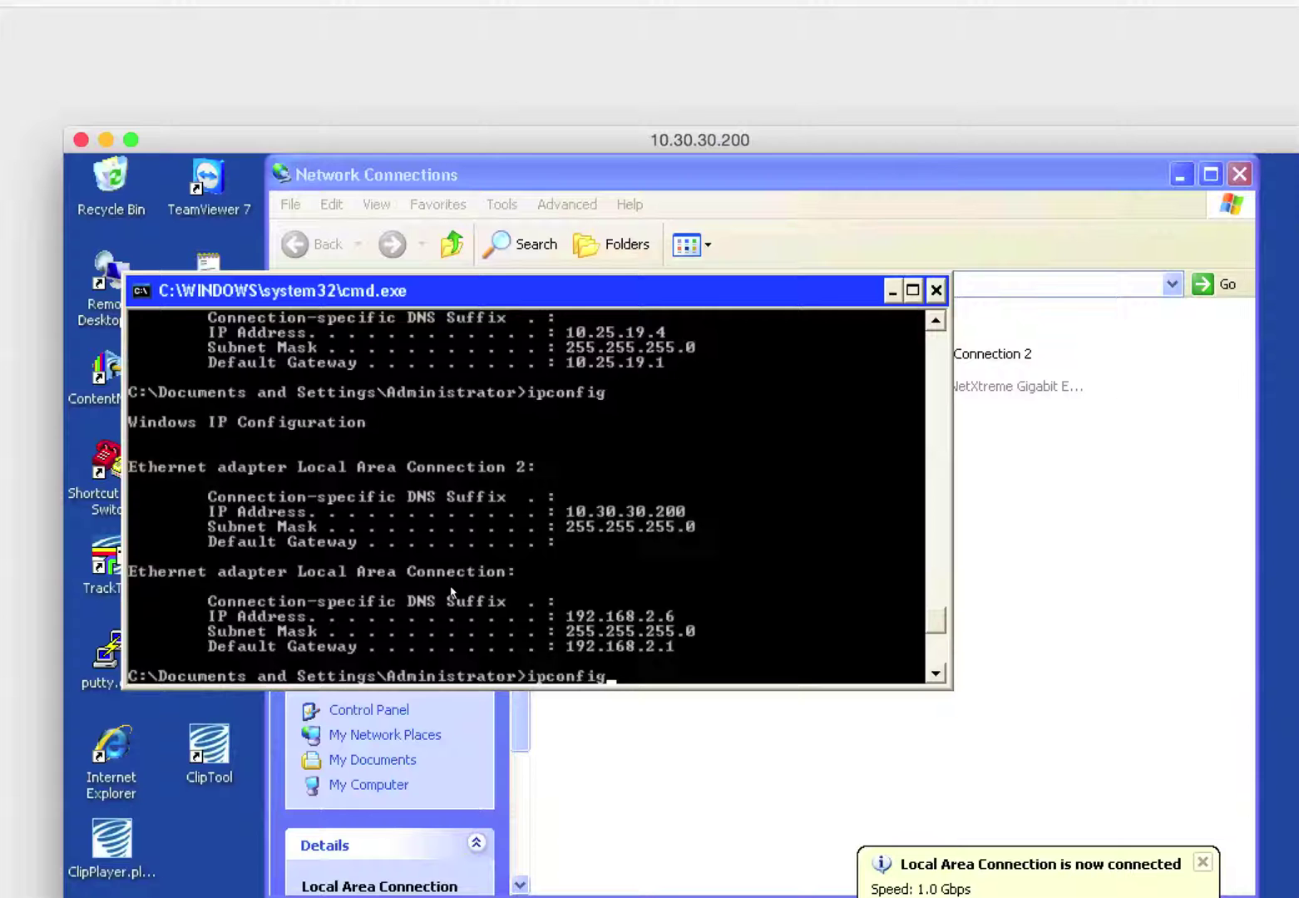
pyautogui.press('Return')
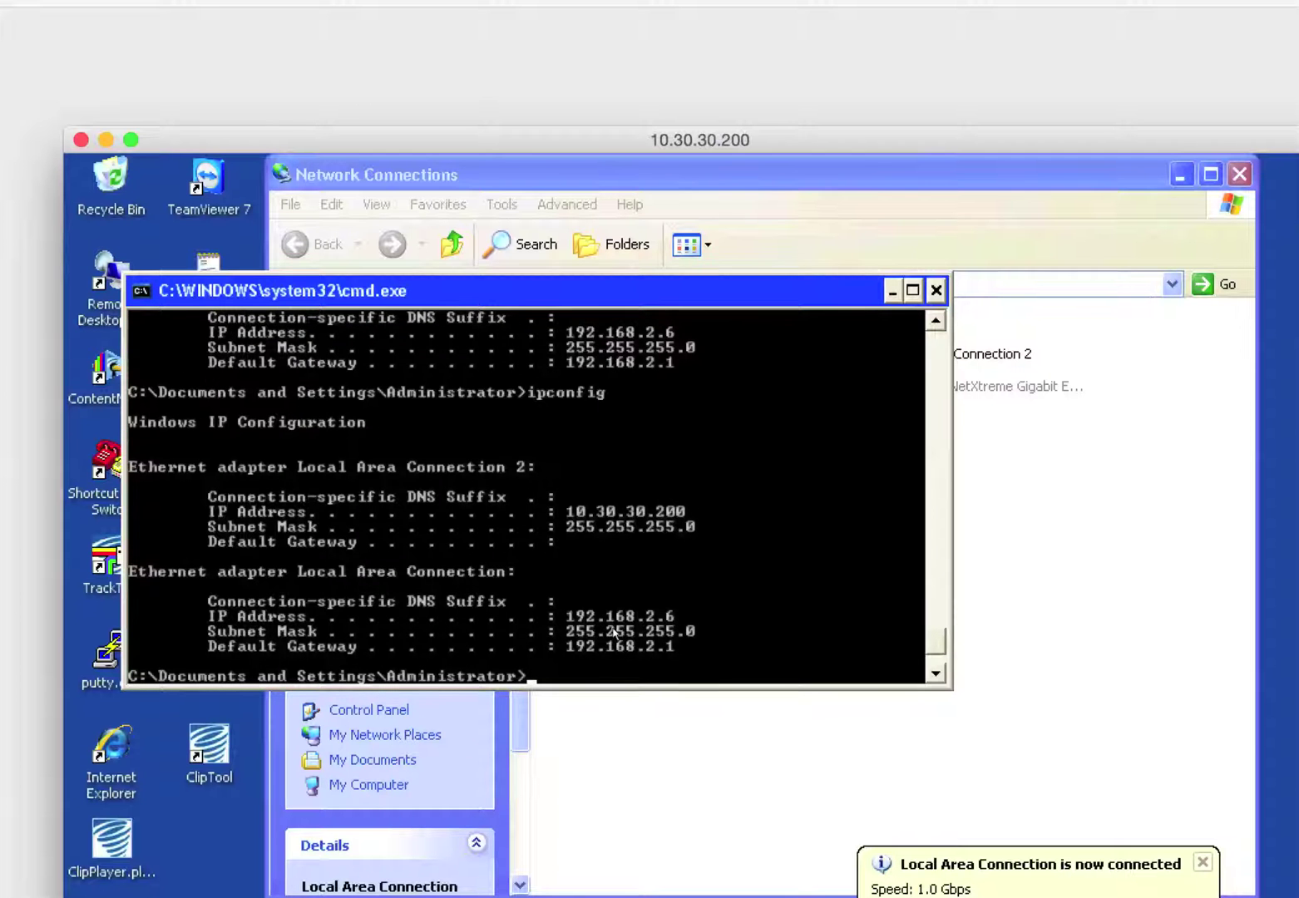
pyautogui.press('super+Tab')
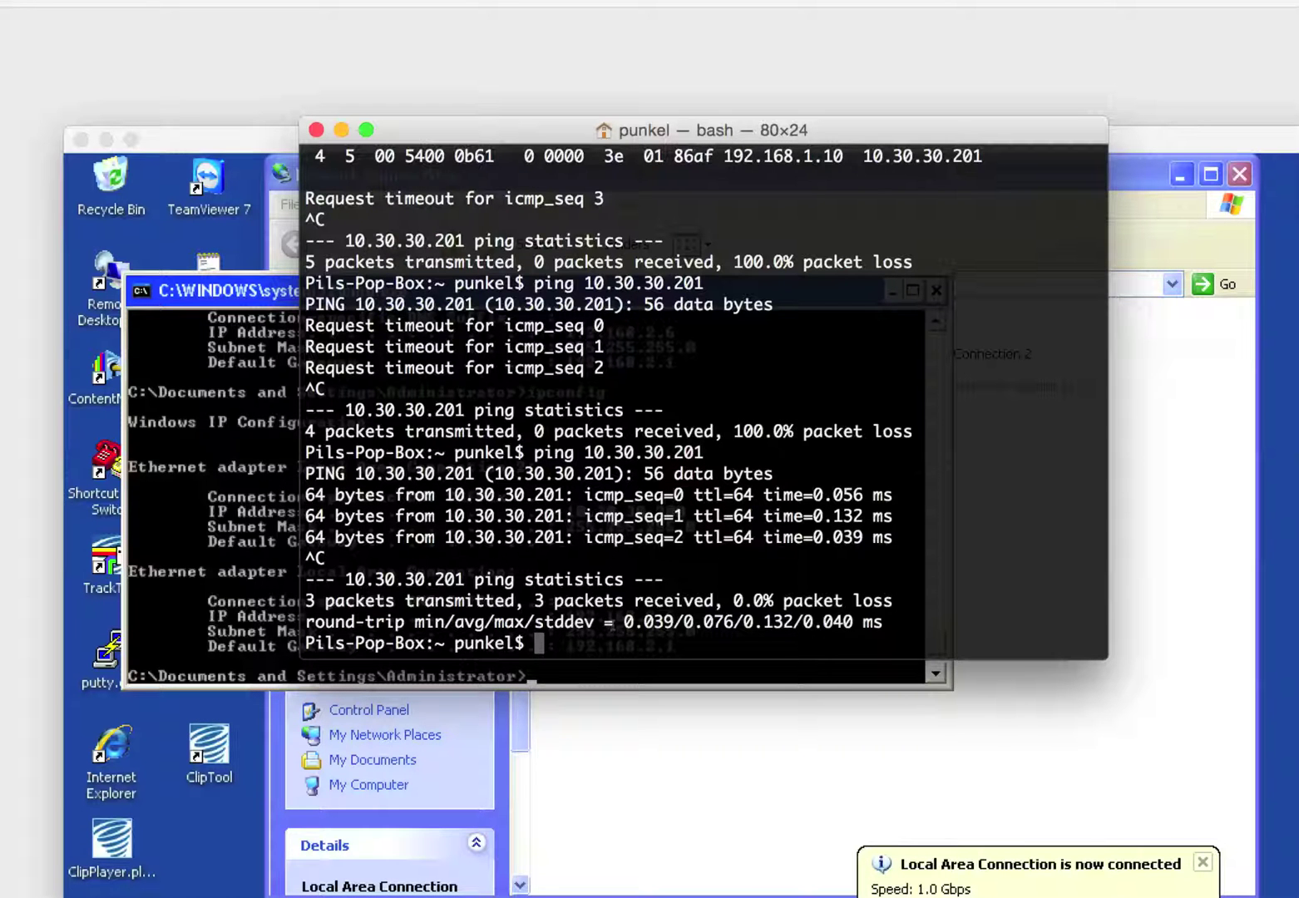
pyautogui.press('super+Tab')
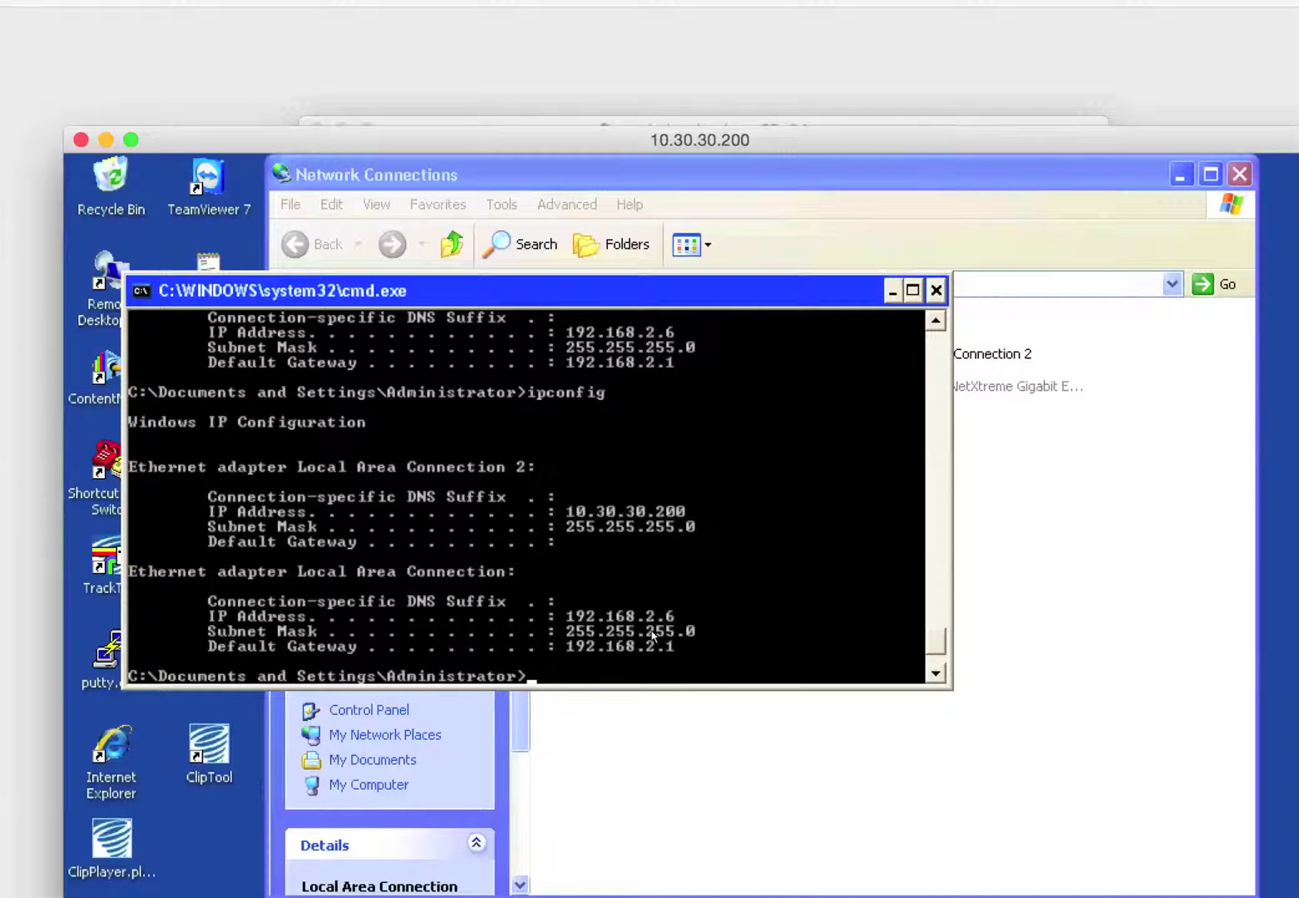
pyautogui.press('super+Tab')
pyautogui.press('super+Tab')
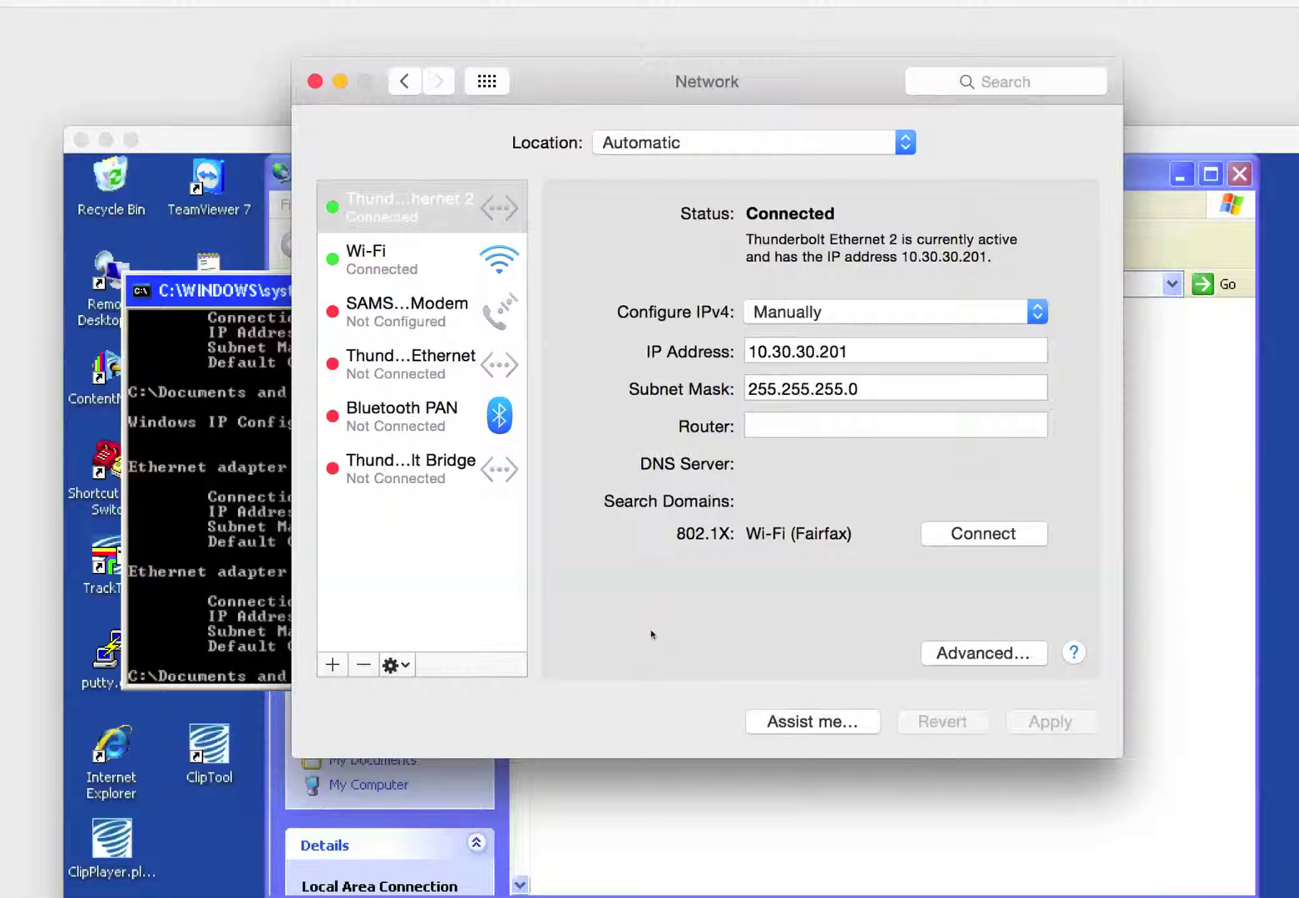
# Open the Sharing pane and untick Internet Sharing
pyautogui.click(489, 84)
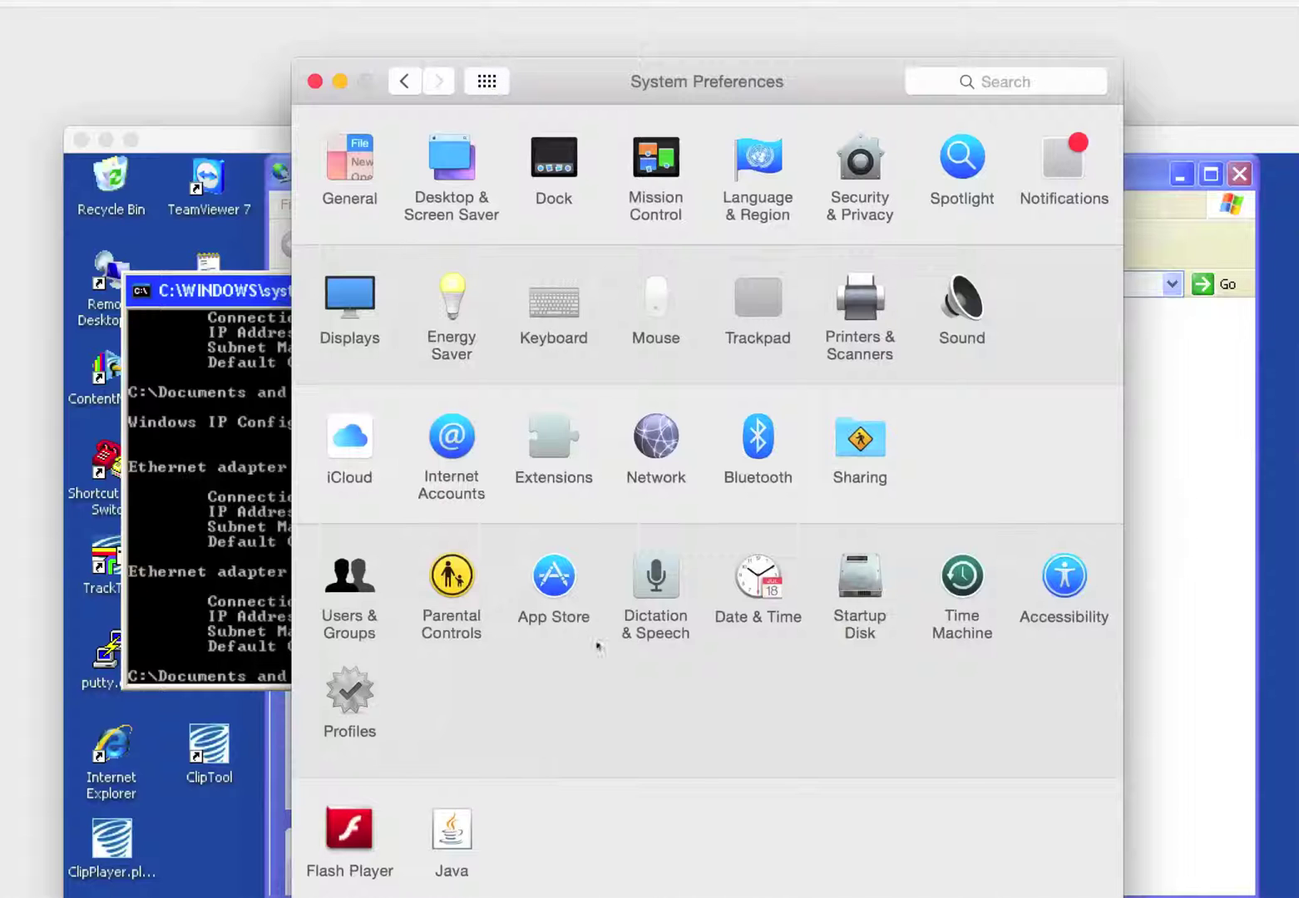
pyautogui.click(860, 438)
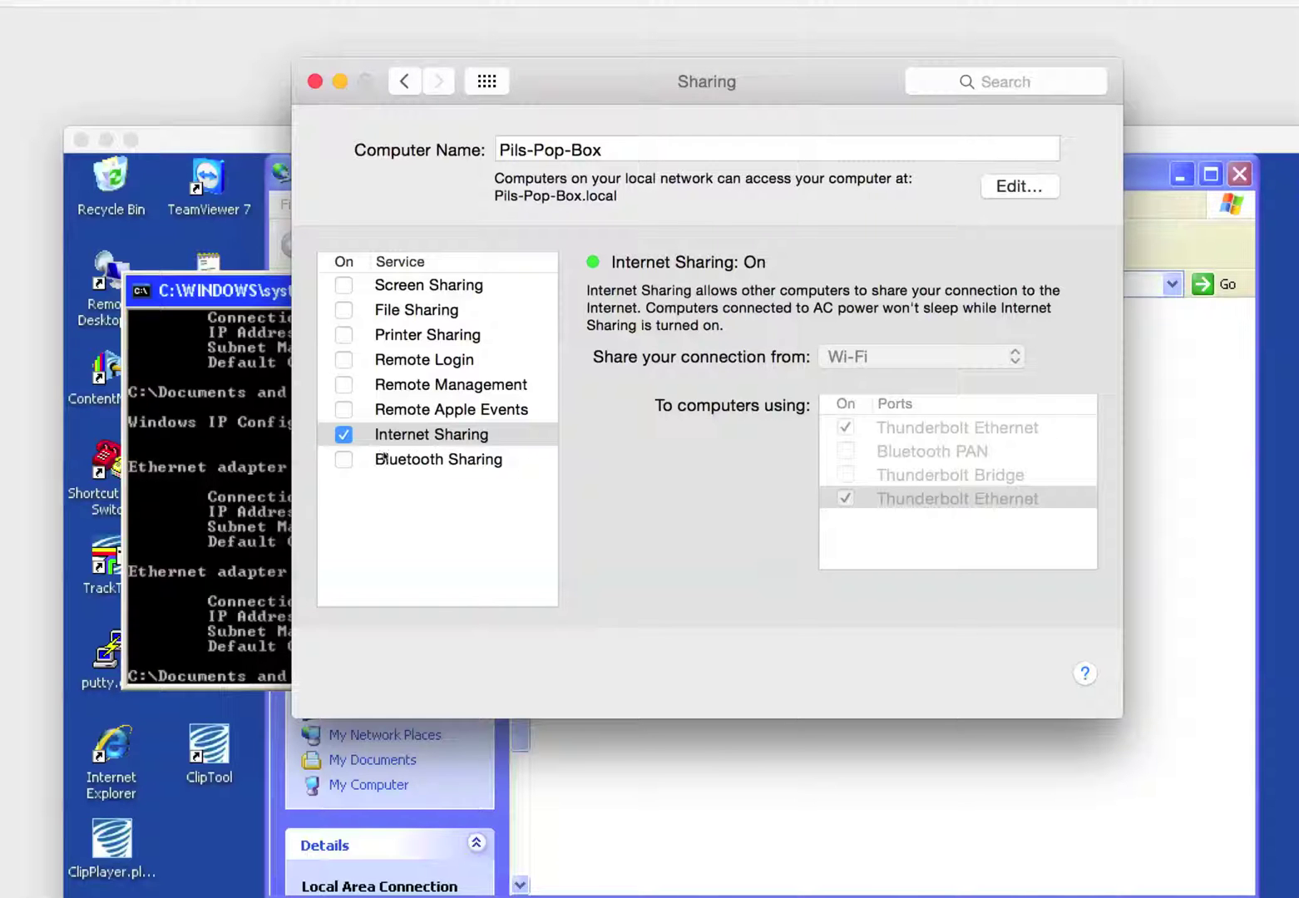
pyautogui.click(344, 434)
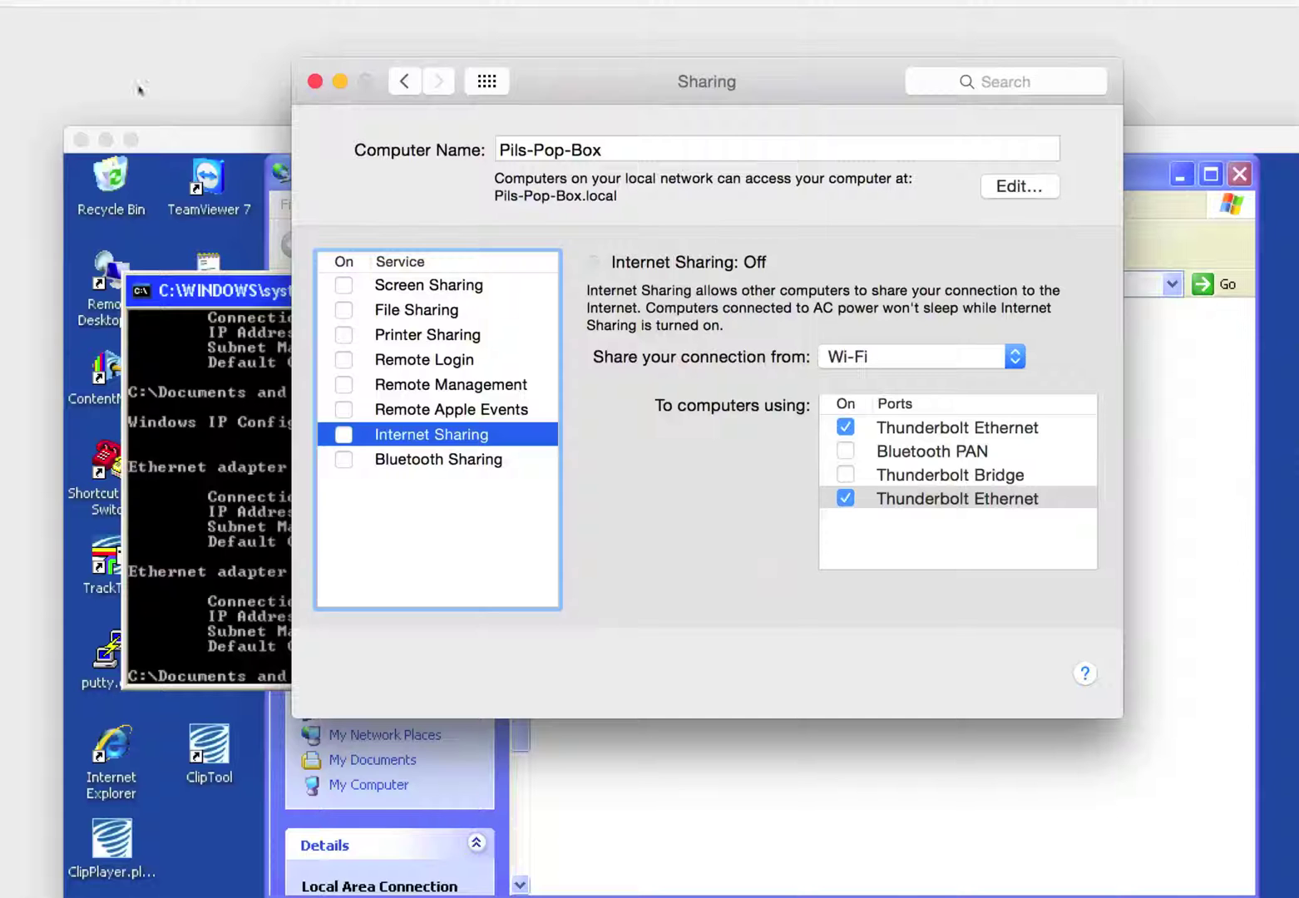
# Ping 10.30.30.201 again, losing all 4 packets, then go back to all preference panes
pyautogui.press('super+Tab')
pyautogui.press('super+Tab')
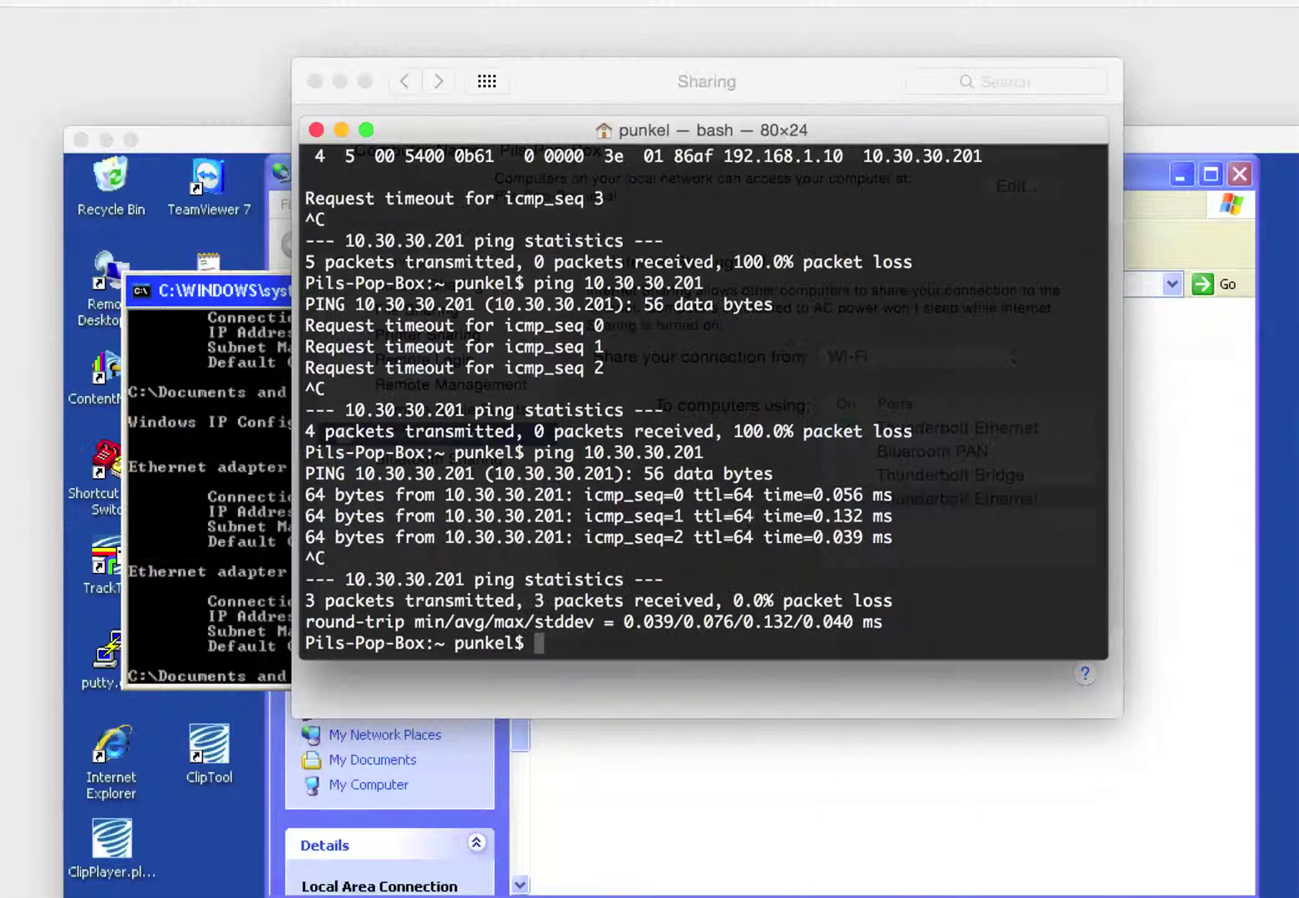
pyautogui.press('Up')
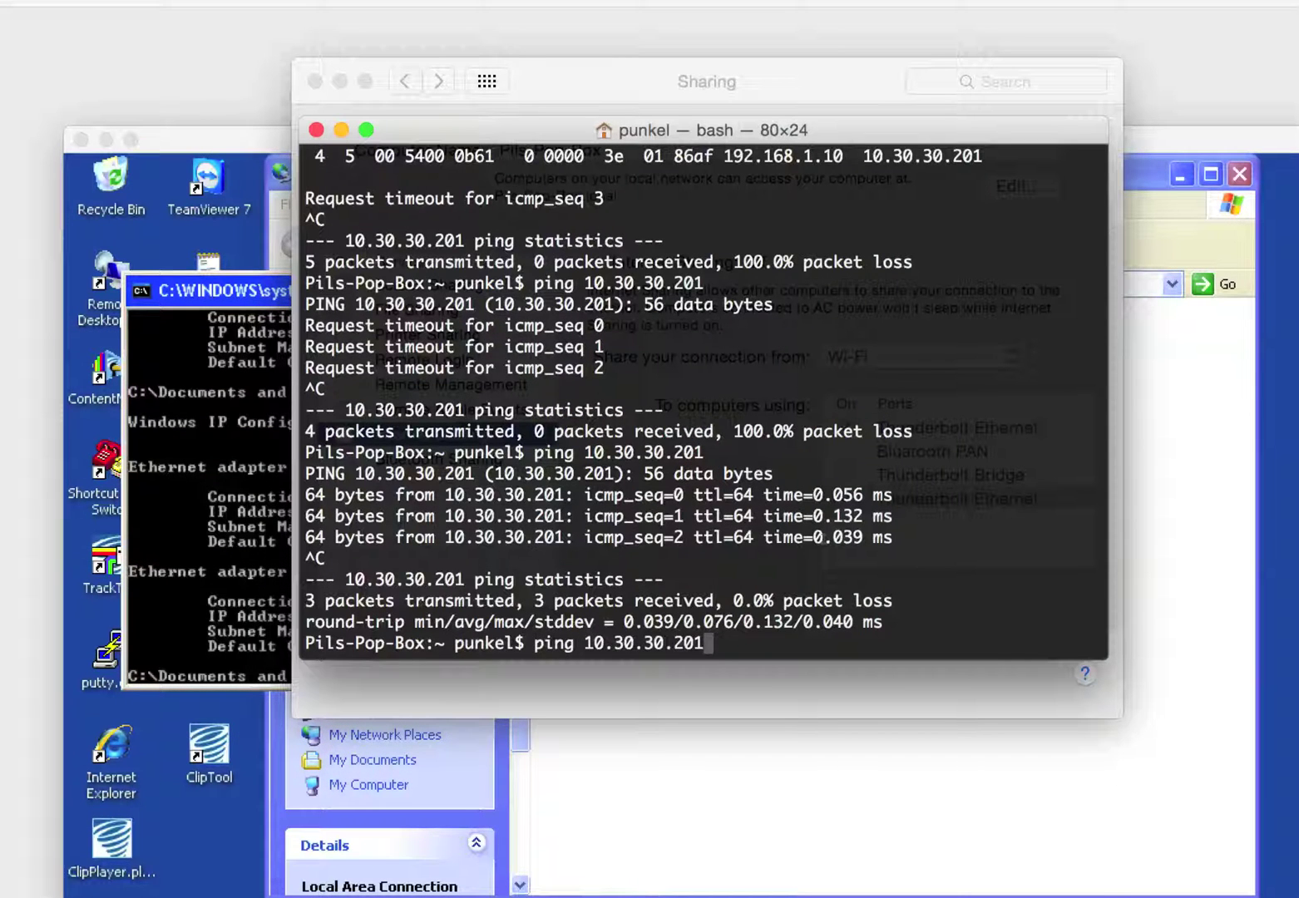
pyautogui.press('Return')
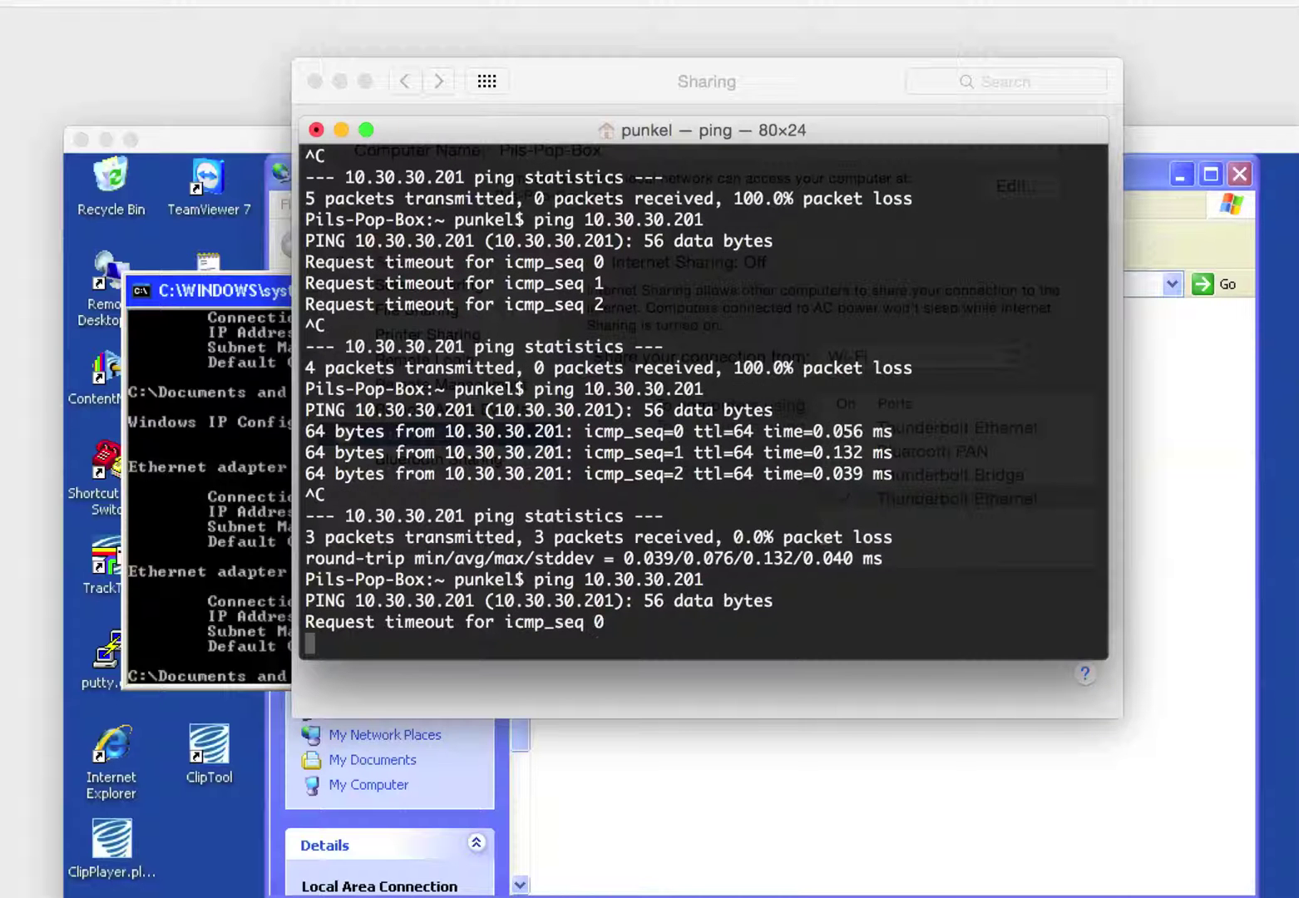
pyautogui.hotkey('ctrl', 'c')
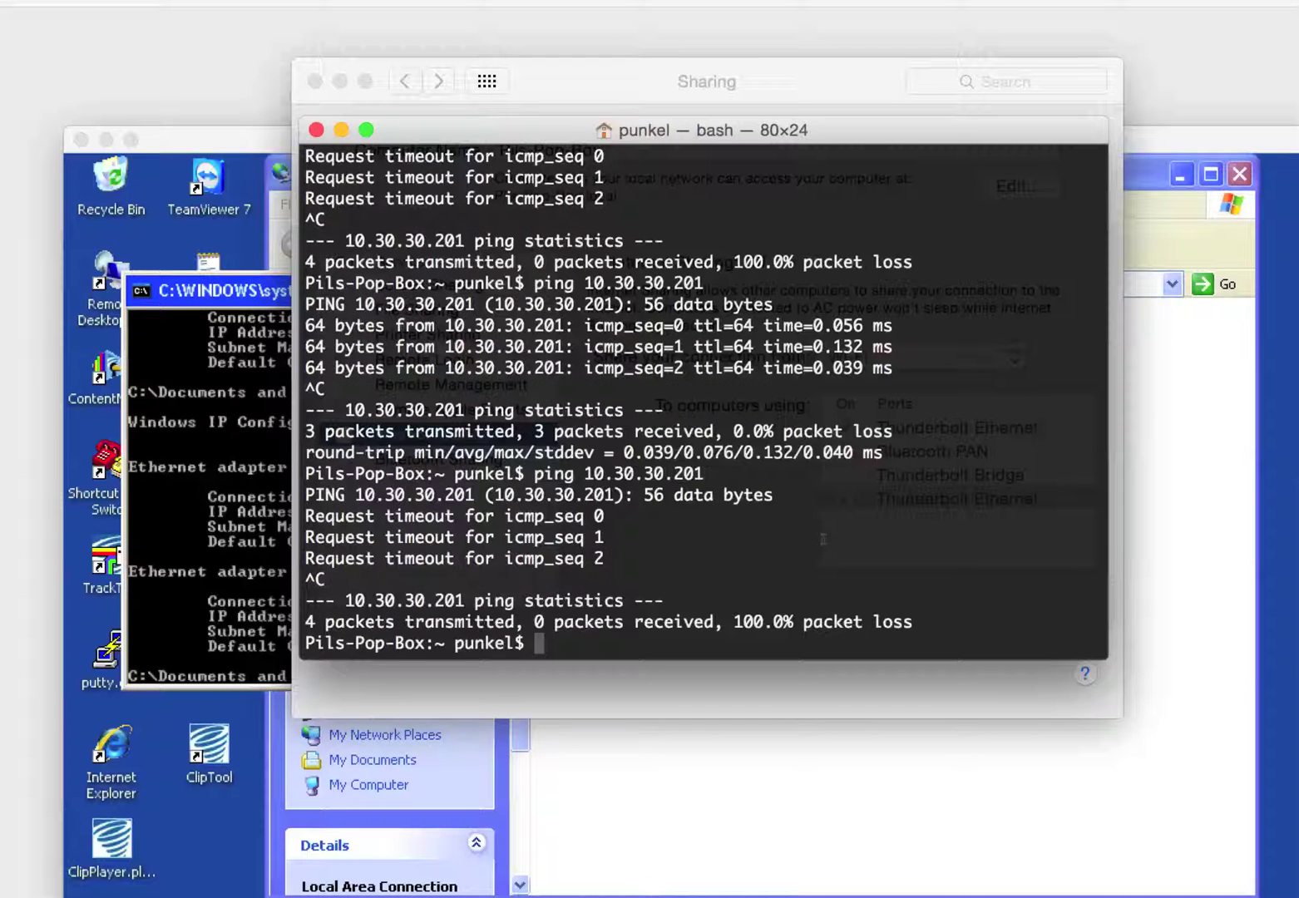
pyautogui.press('super+Tab')
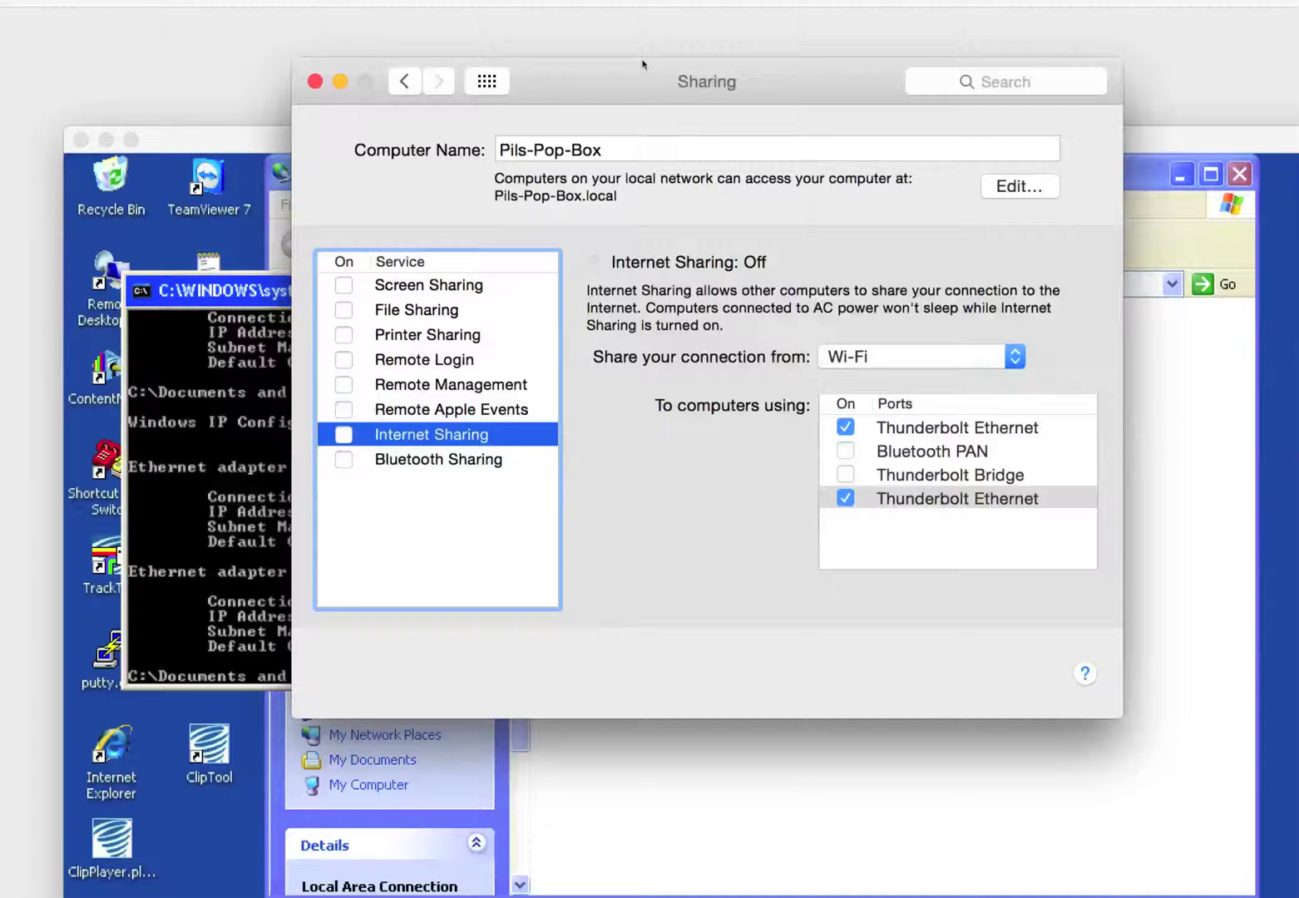
pyautogui.click(487, 80)
# Reapply the Thunderbolt Ethernet 2 settings and ping 10.30.30.201, which times out
pyautogui.click(649, 454)
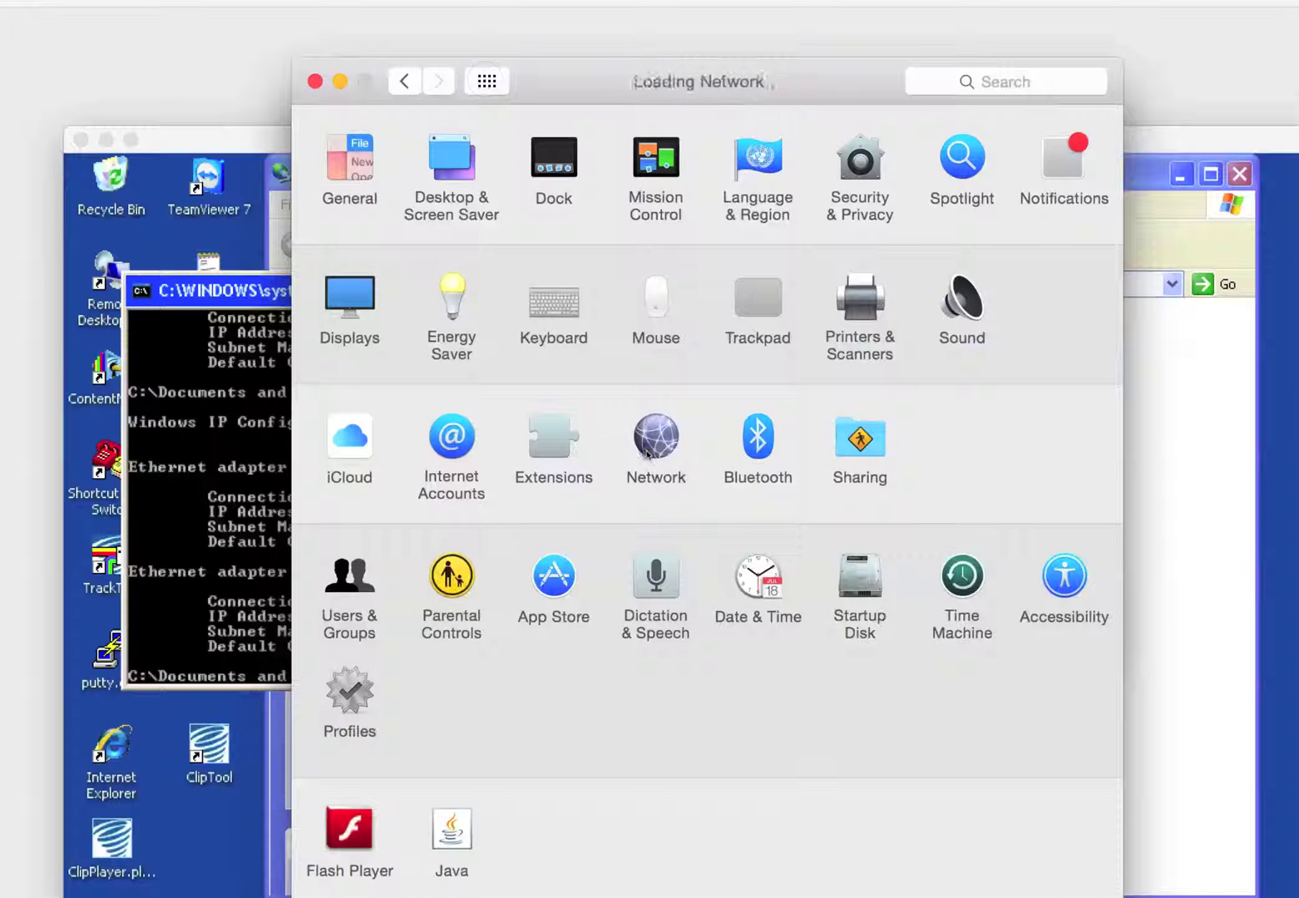
pyautogui.click(831, 351)
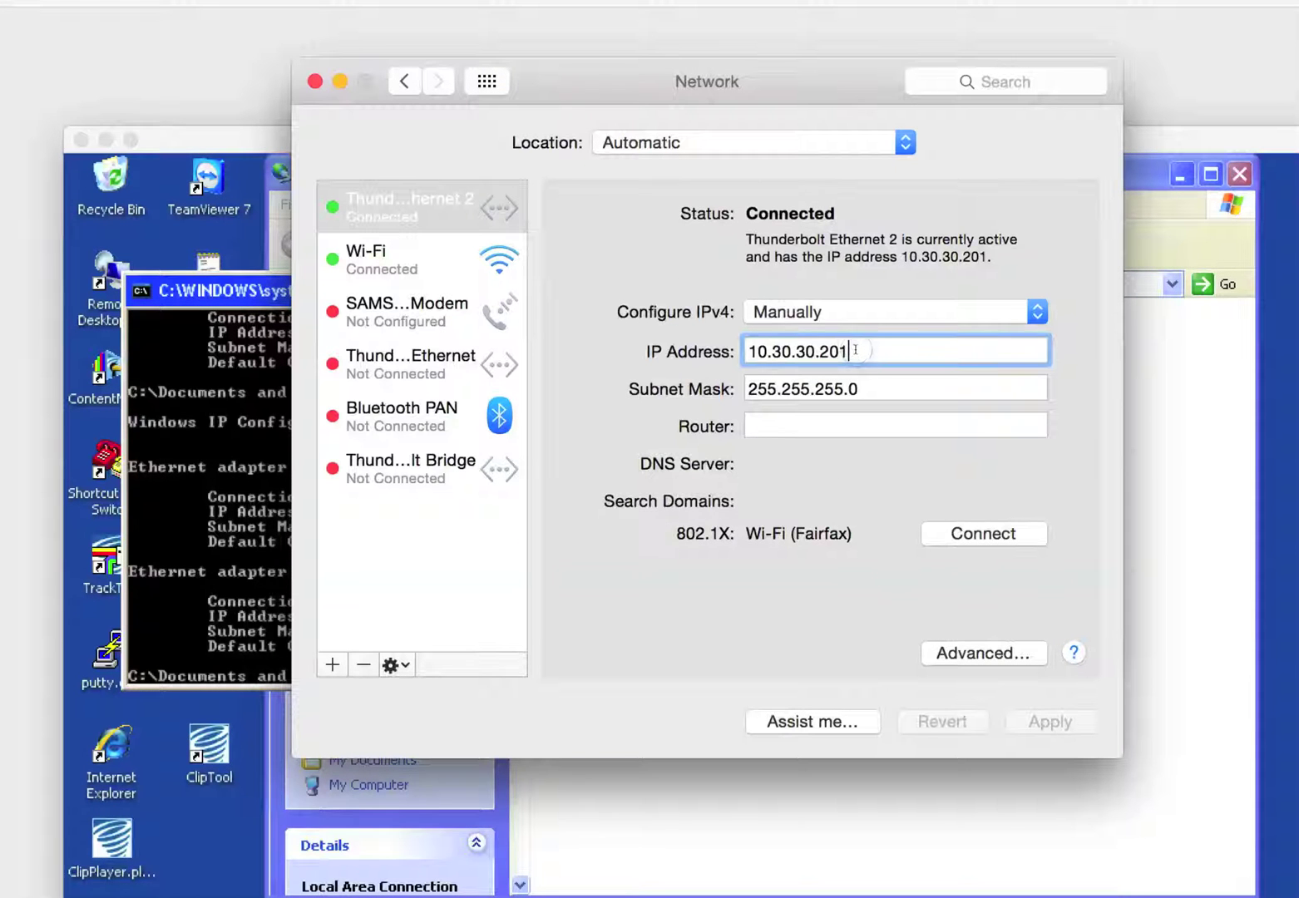
pyautogui.click(1050, 722)
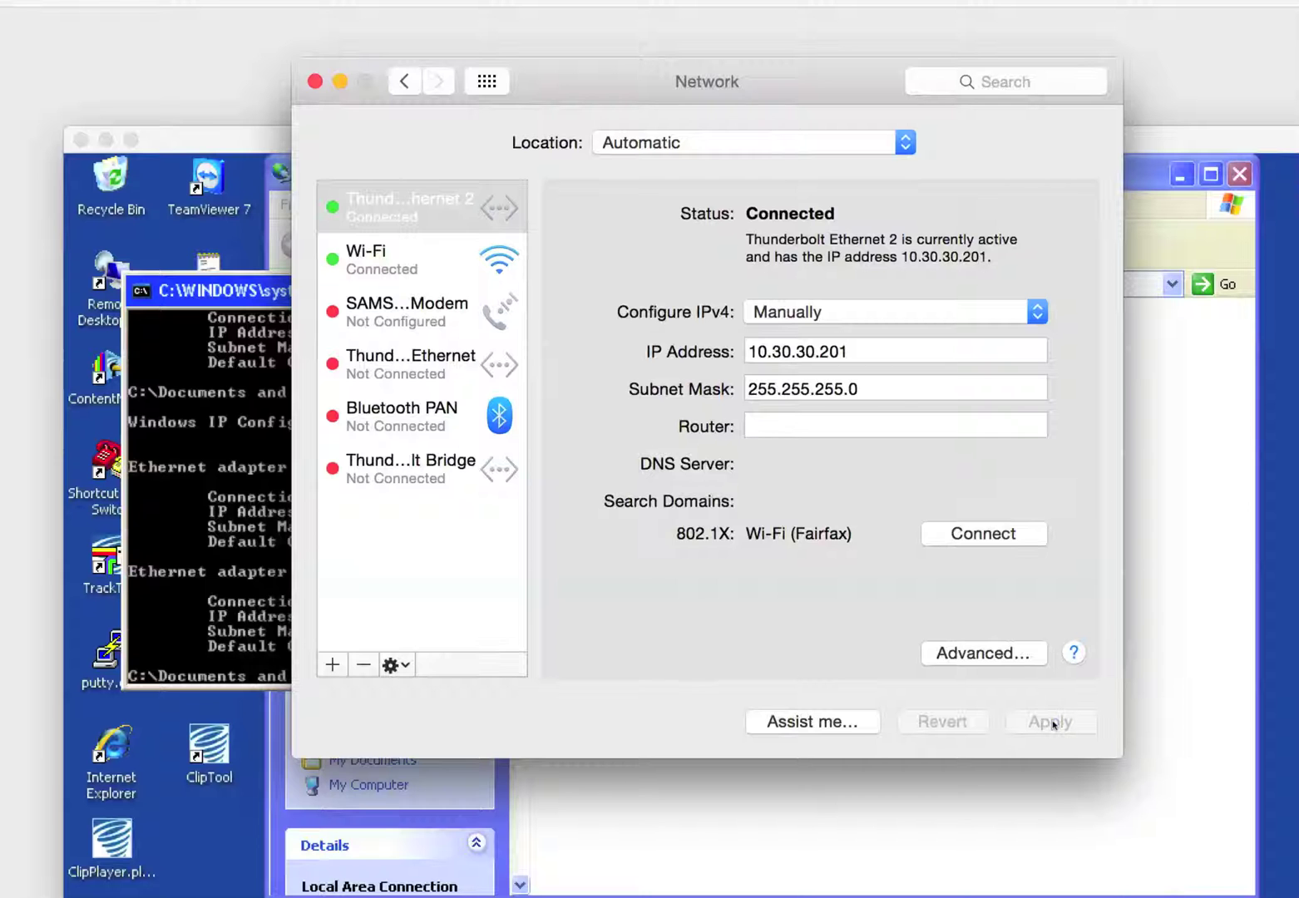
pyautogui.press('super+Tab')
pyautogui.press('Up')
pyautogui.press('Return')
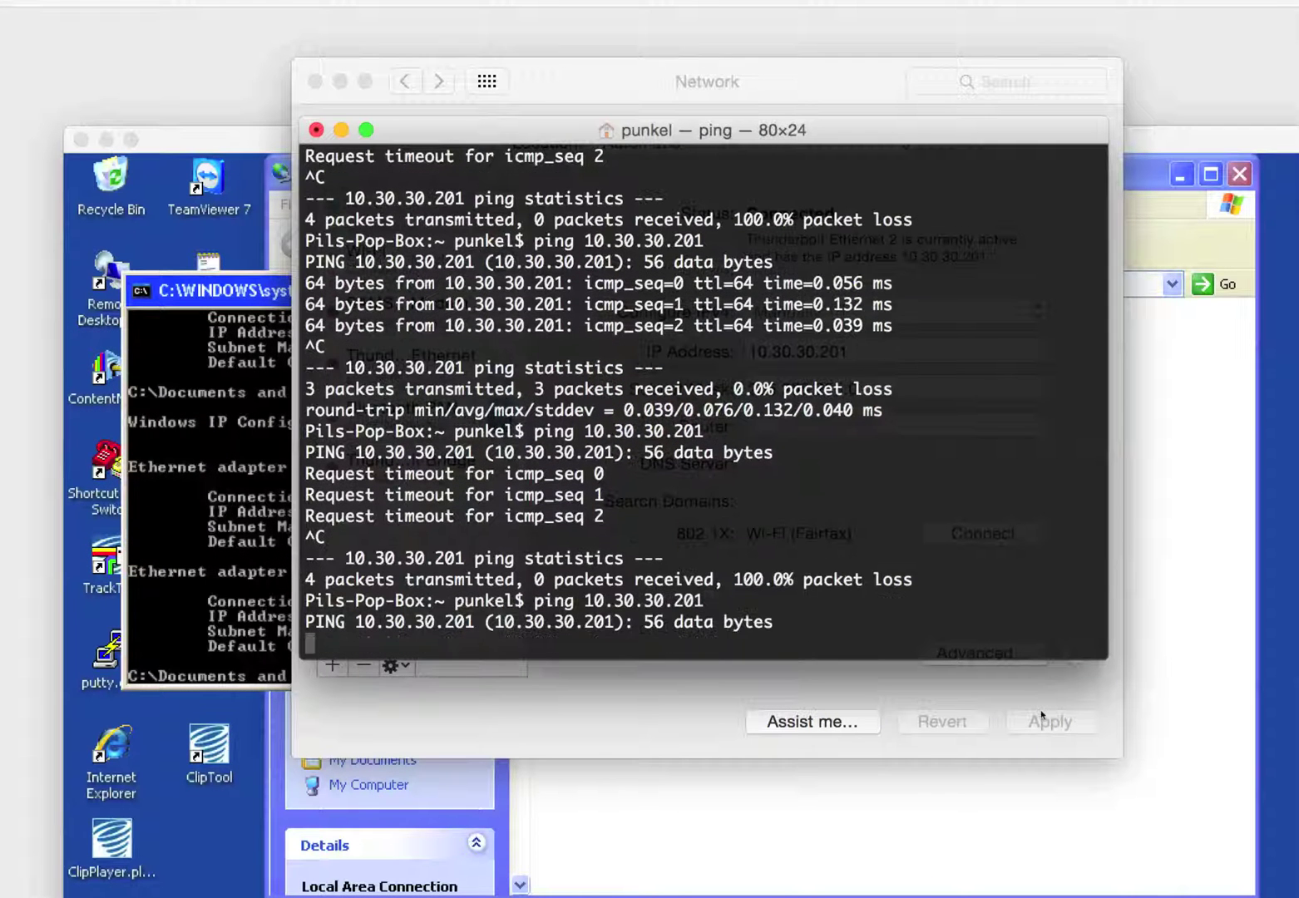
pyautogui.hotkey('ctrl', 'c')
# Apply Thunderbolt Ethernet 2 at 10.30.30.202, then restore and apply 10.30.30.201
pyautogui.press('super+Tab')
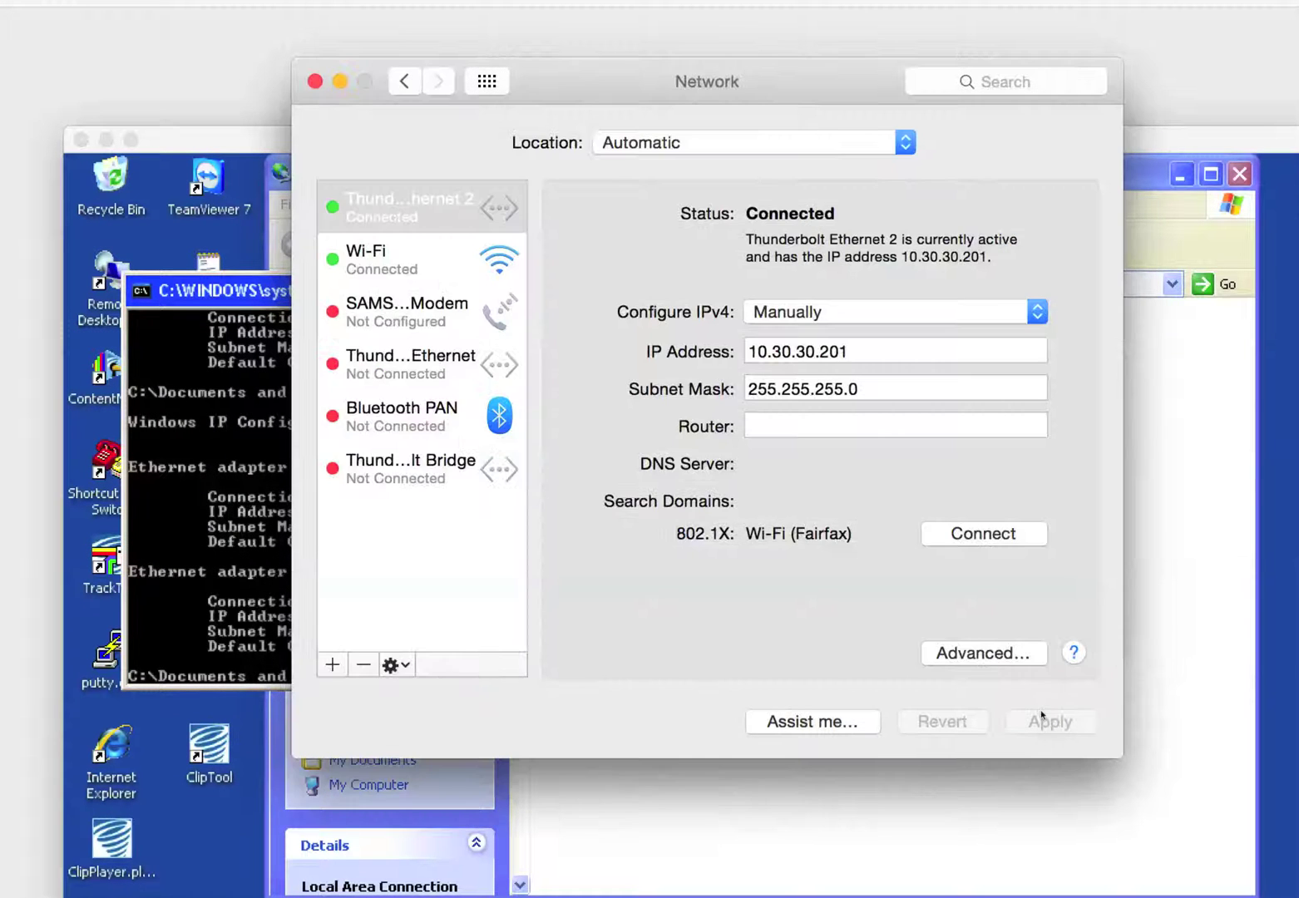
pyautogui.click(852, 351)
pyautogui.press('BackSpace')
pyautogui.write('2')
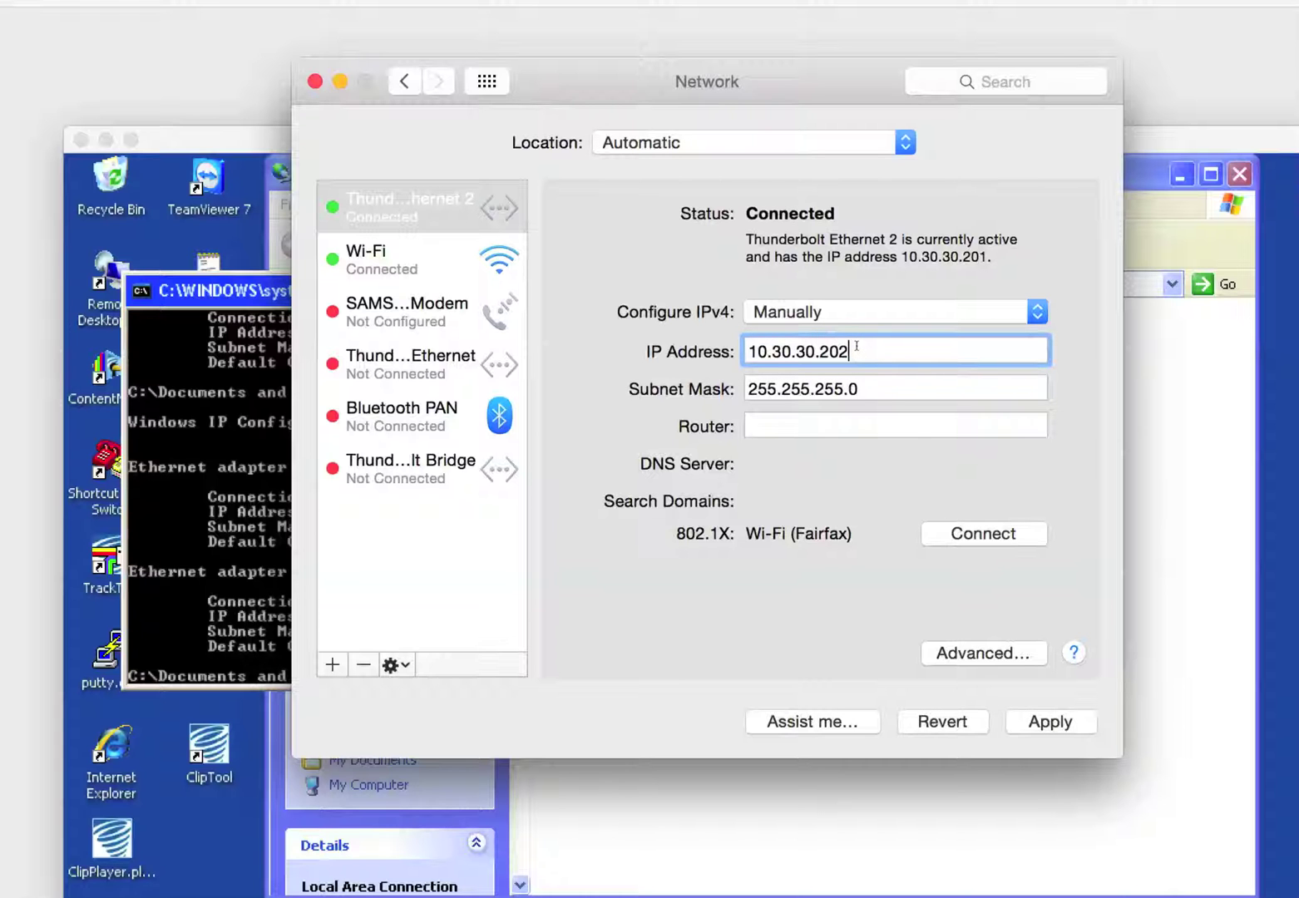
pyautogui.click(1037, 720)
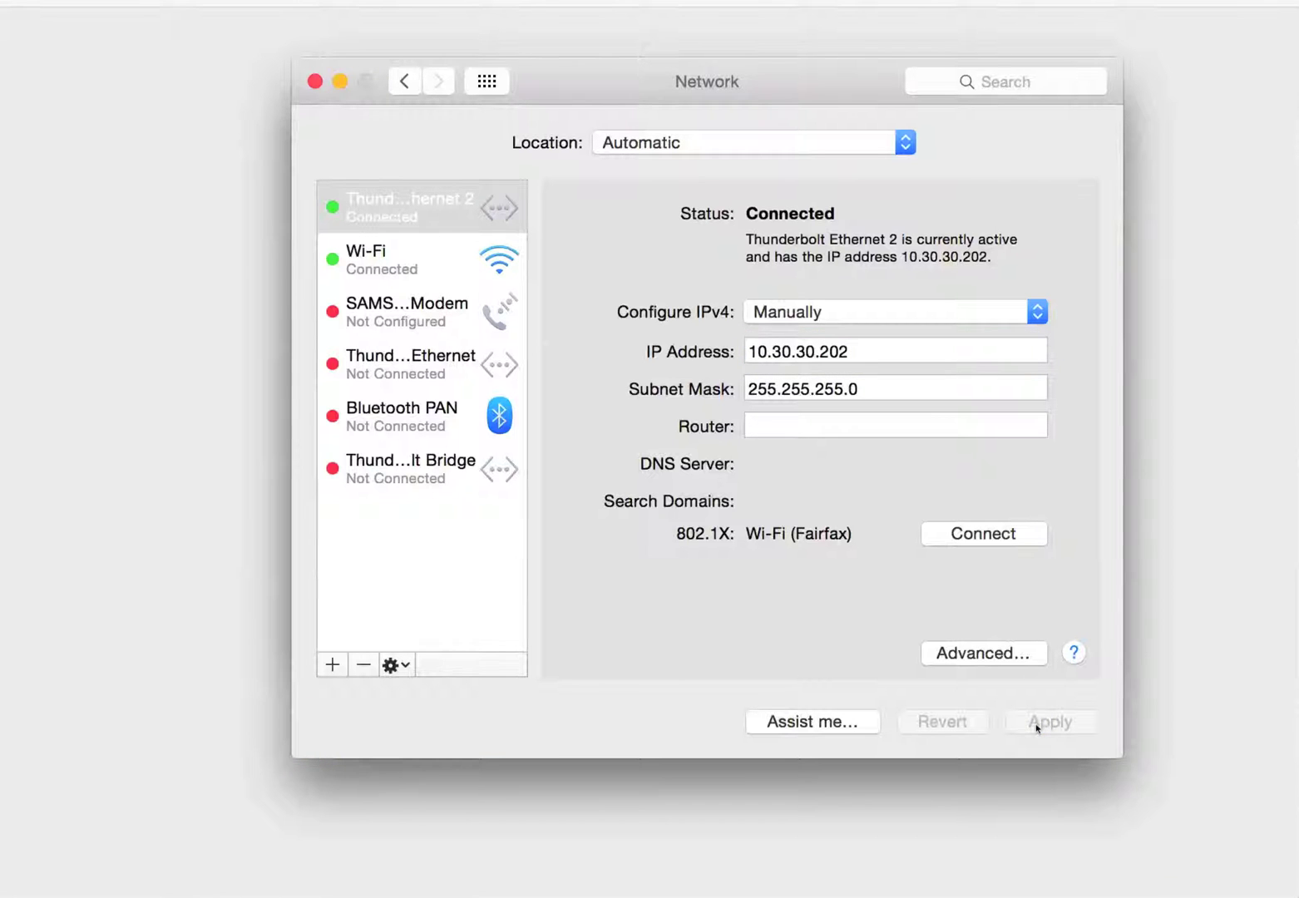
pyautogui.click(867, 351)
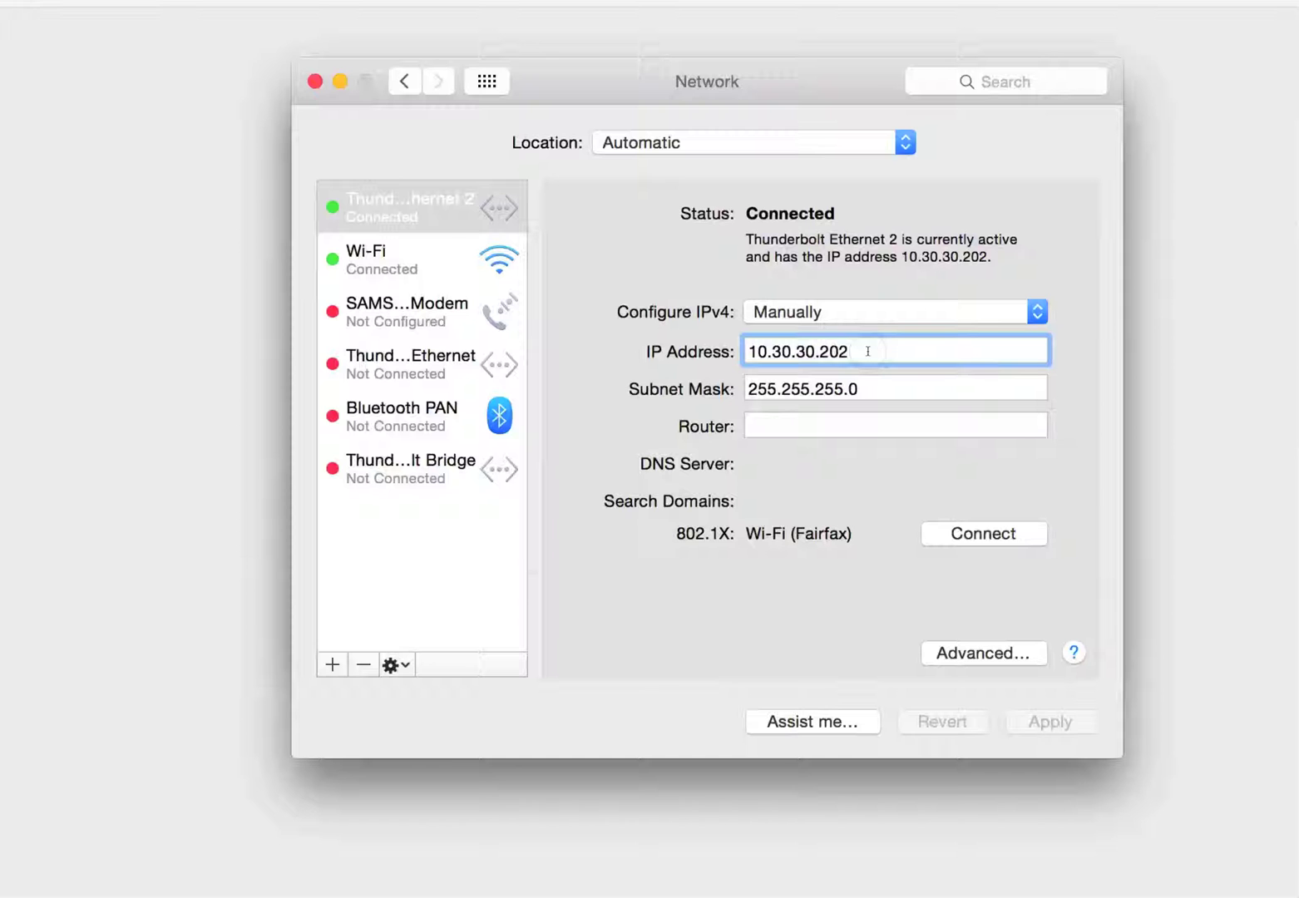
pyautogui.press('BackSpace')
pyautogui.write('1')
pyautogui.click(1032, 720)
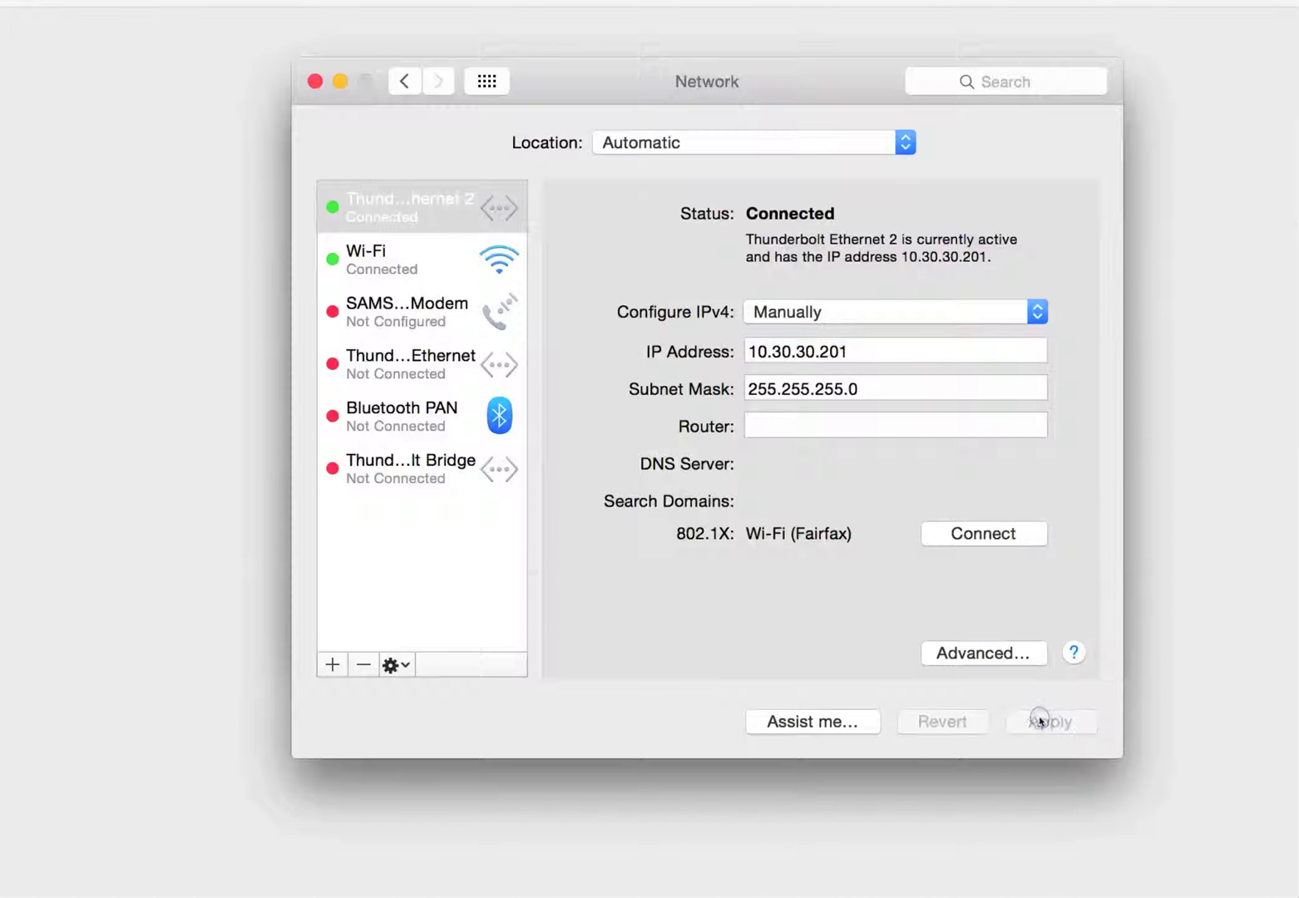
# Re-ping 10.30.30.201 successfully and clear the Terminal window
pyautogui.press('super+Tab')
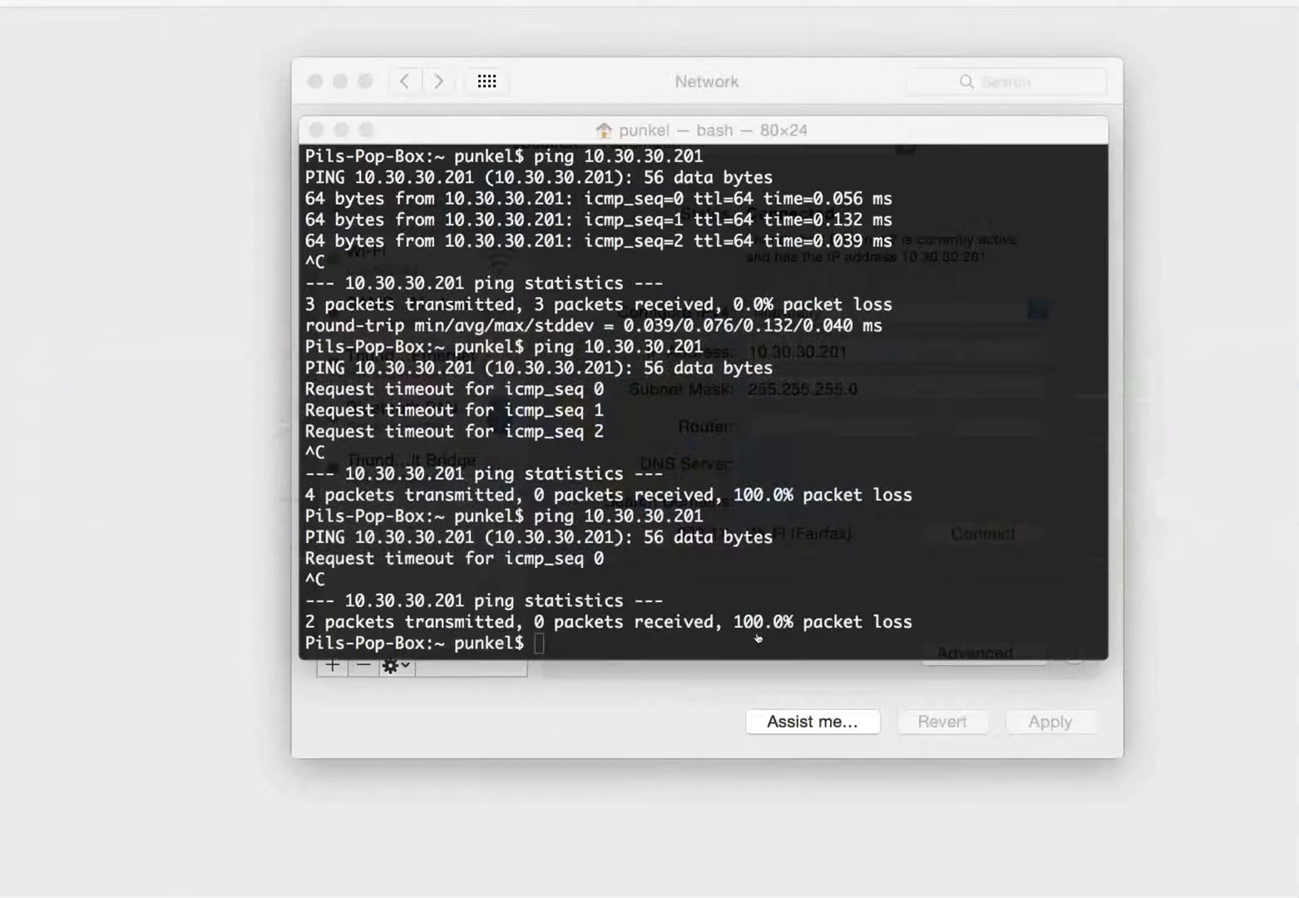
pyautogui.press('Up')
pyautogui.press('Return')
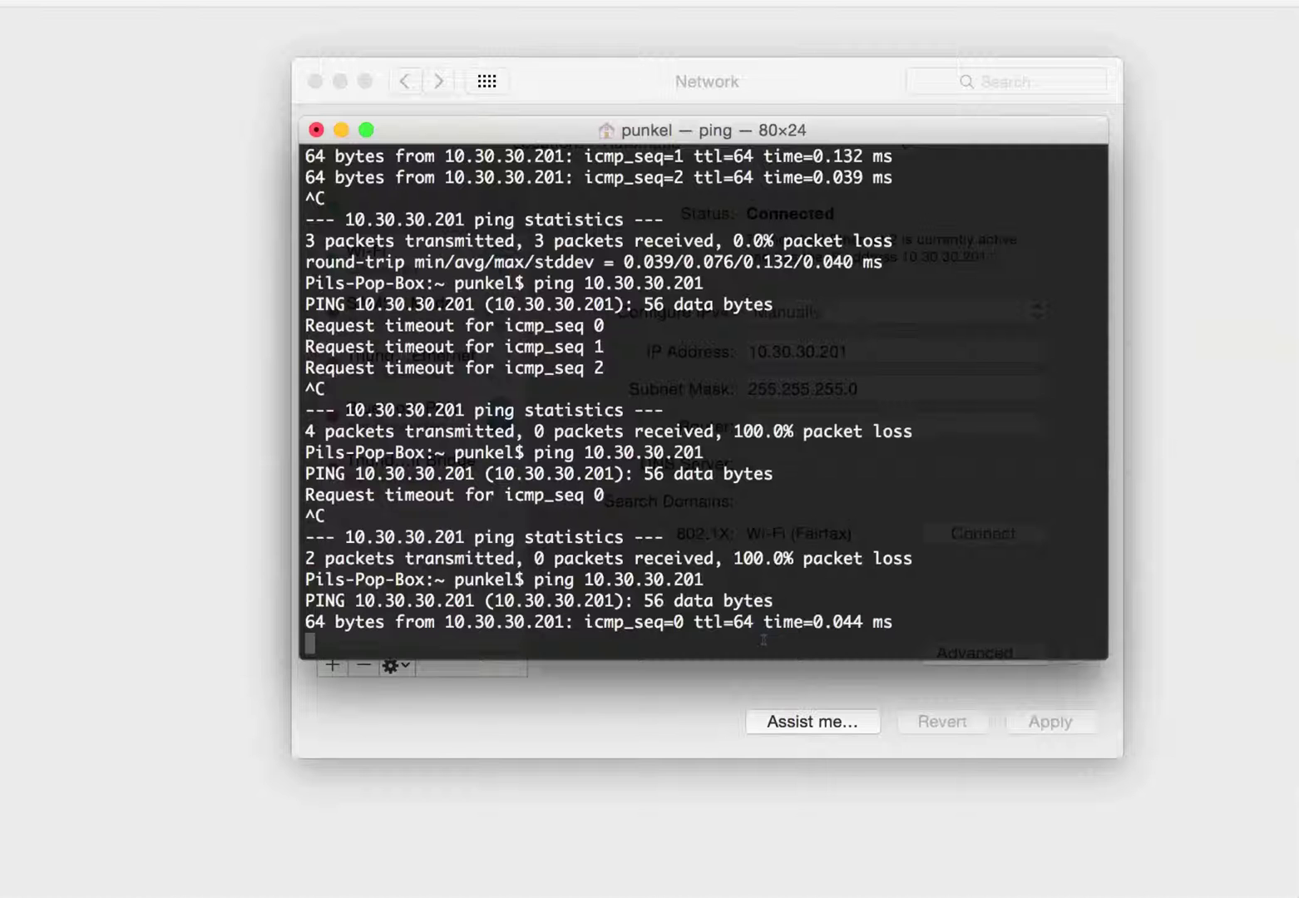
pyautogui.hotkey('ctrl', 'c')
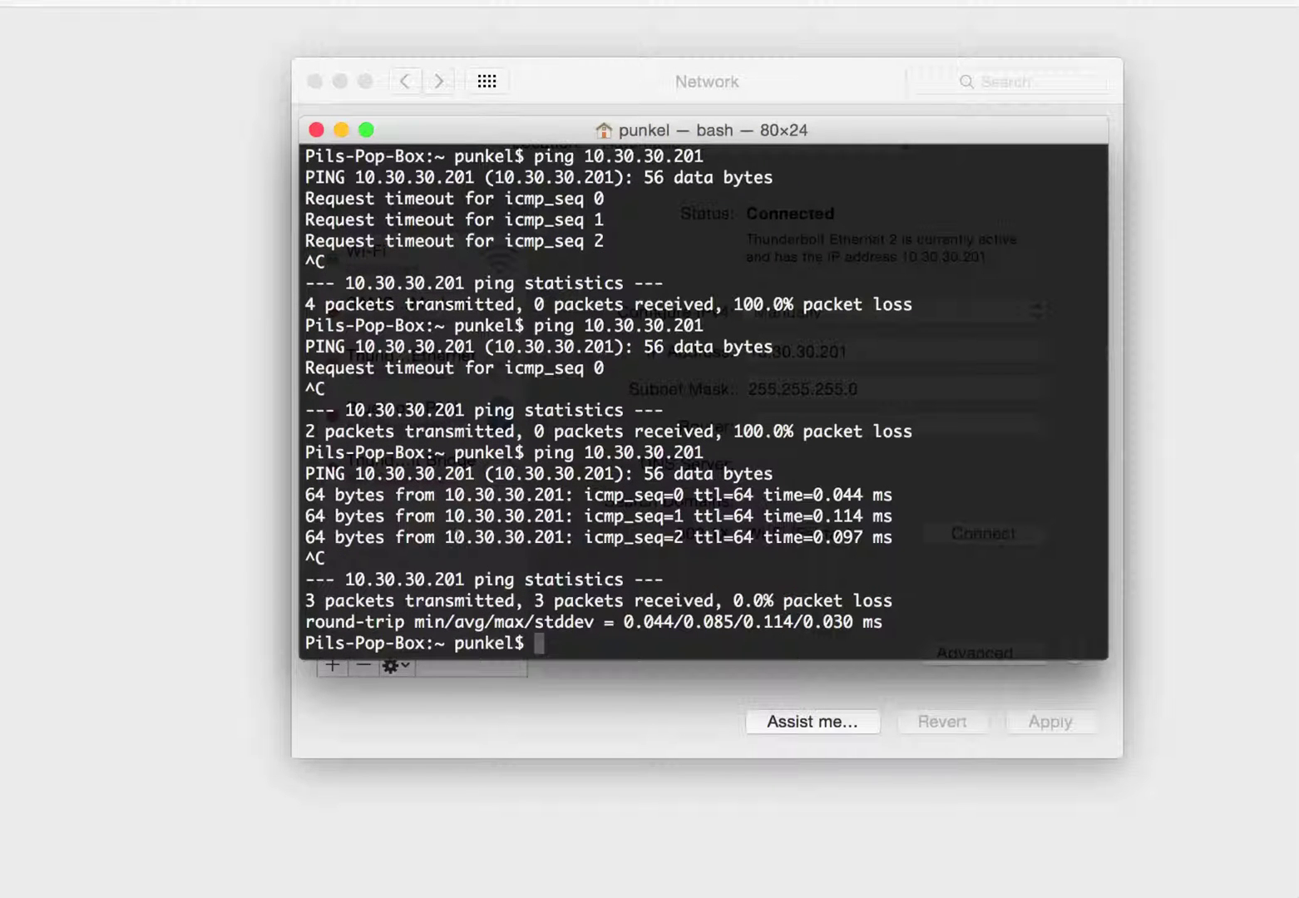
pyautogui.write('clear')
pyautogui.press('Return')
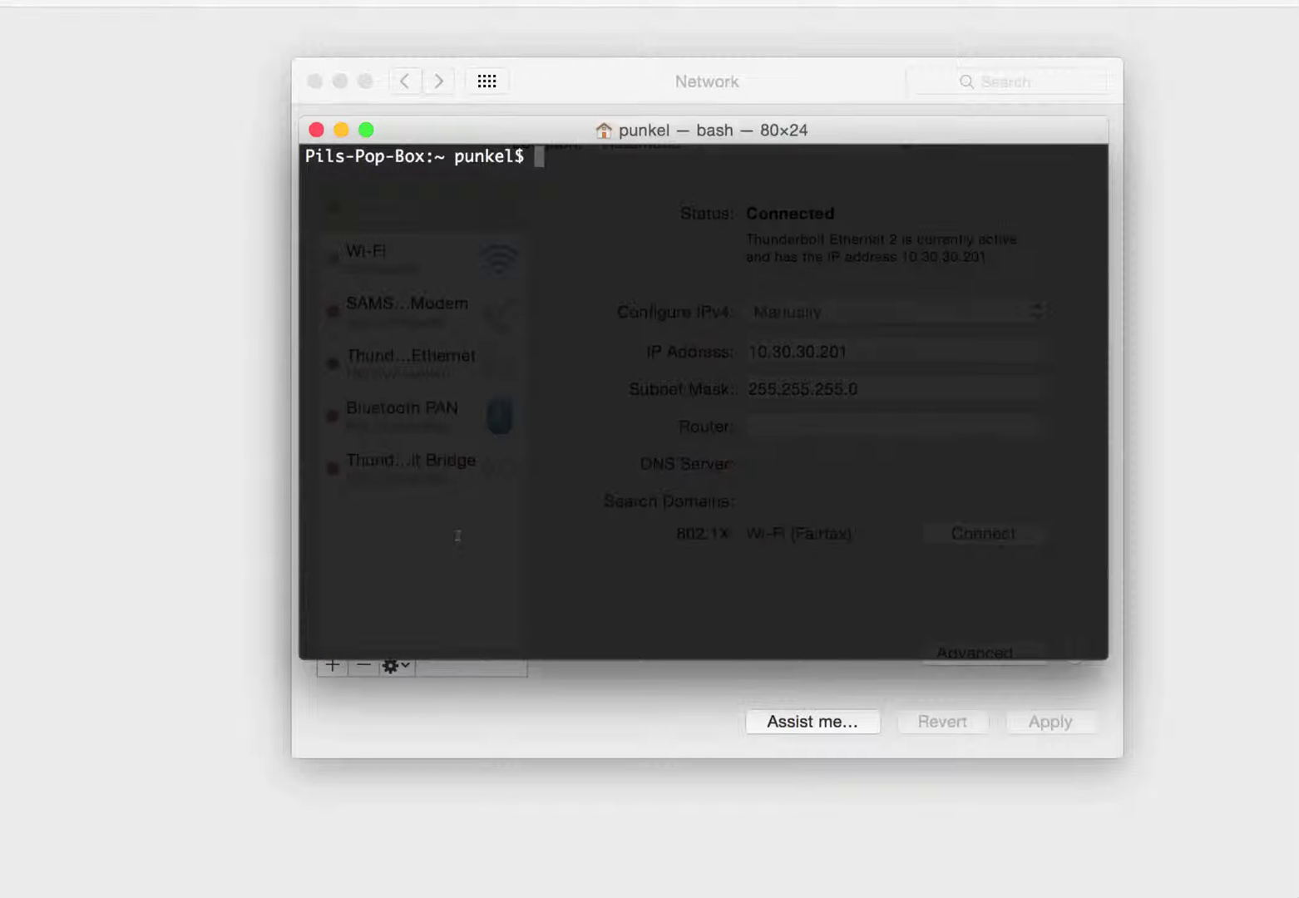
# View the Evernote note 'Change the default subnet for Internet Sharing - Yosemite', then go to Safari
pyautogui.press('super+Tab')
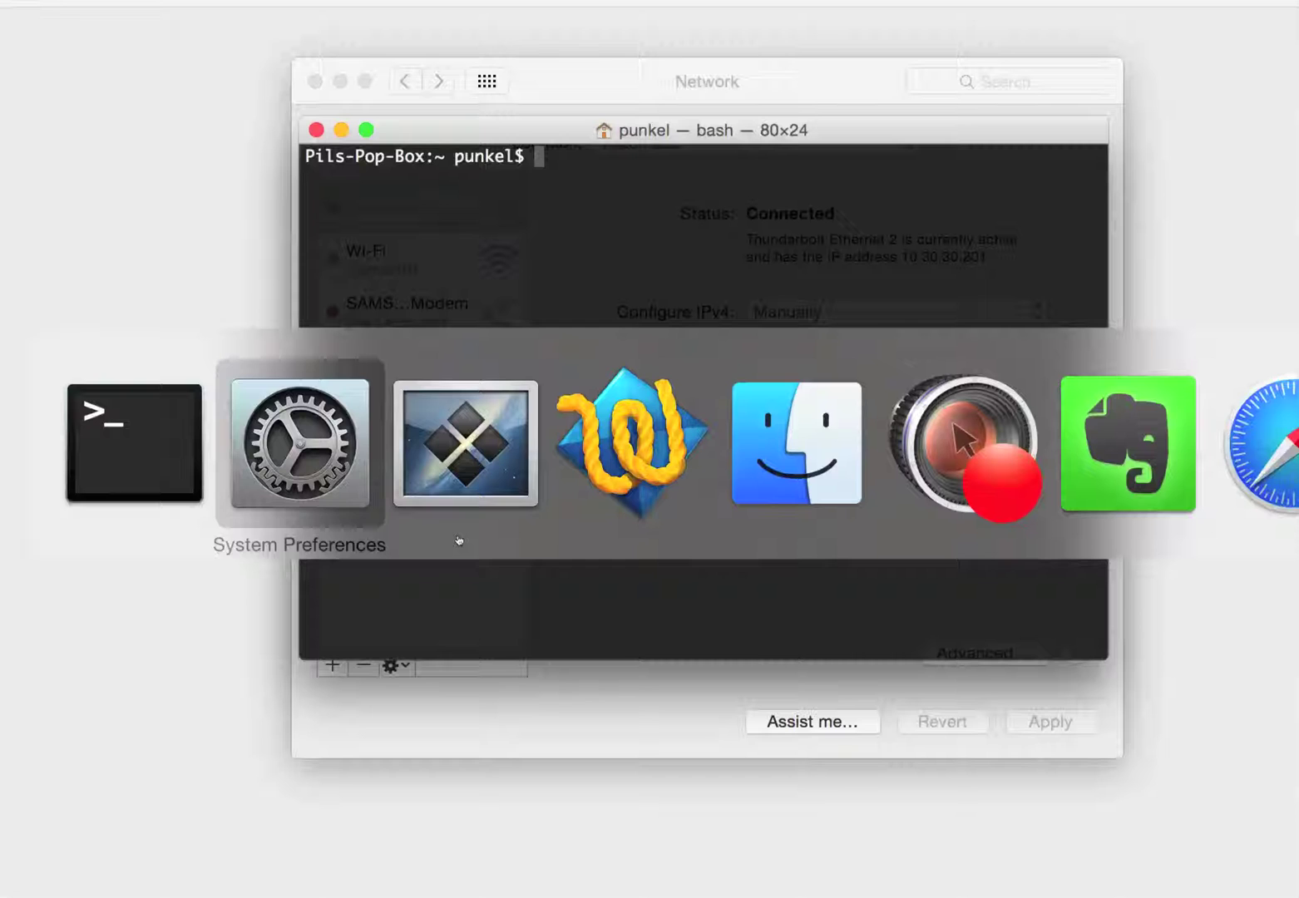
pyautogui.press('super+Tab')
pyautogui.press('super+Tab')
pyautogui.press('super+Tab')
pyautogui.press('super+Tab')
pyautogui.press('super+Tab')
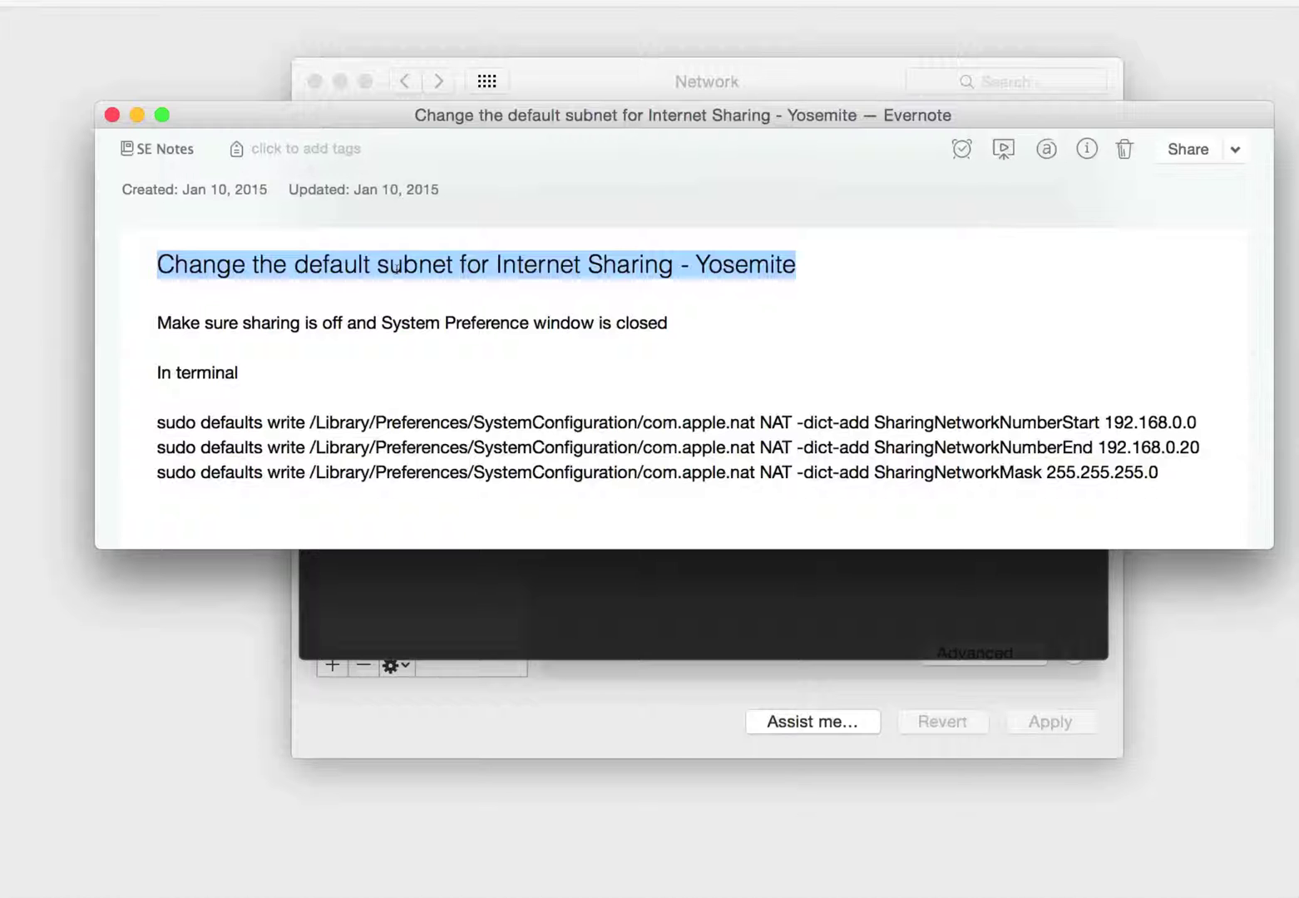
pyautogui.press('super+Tab')
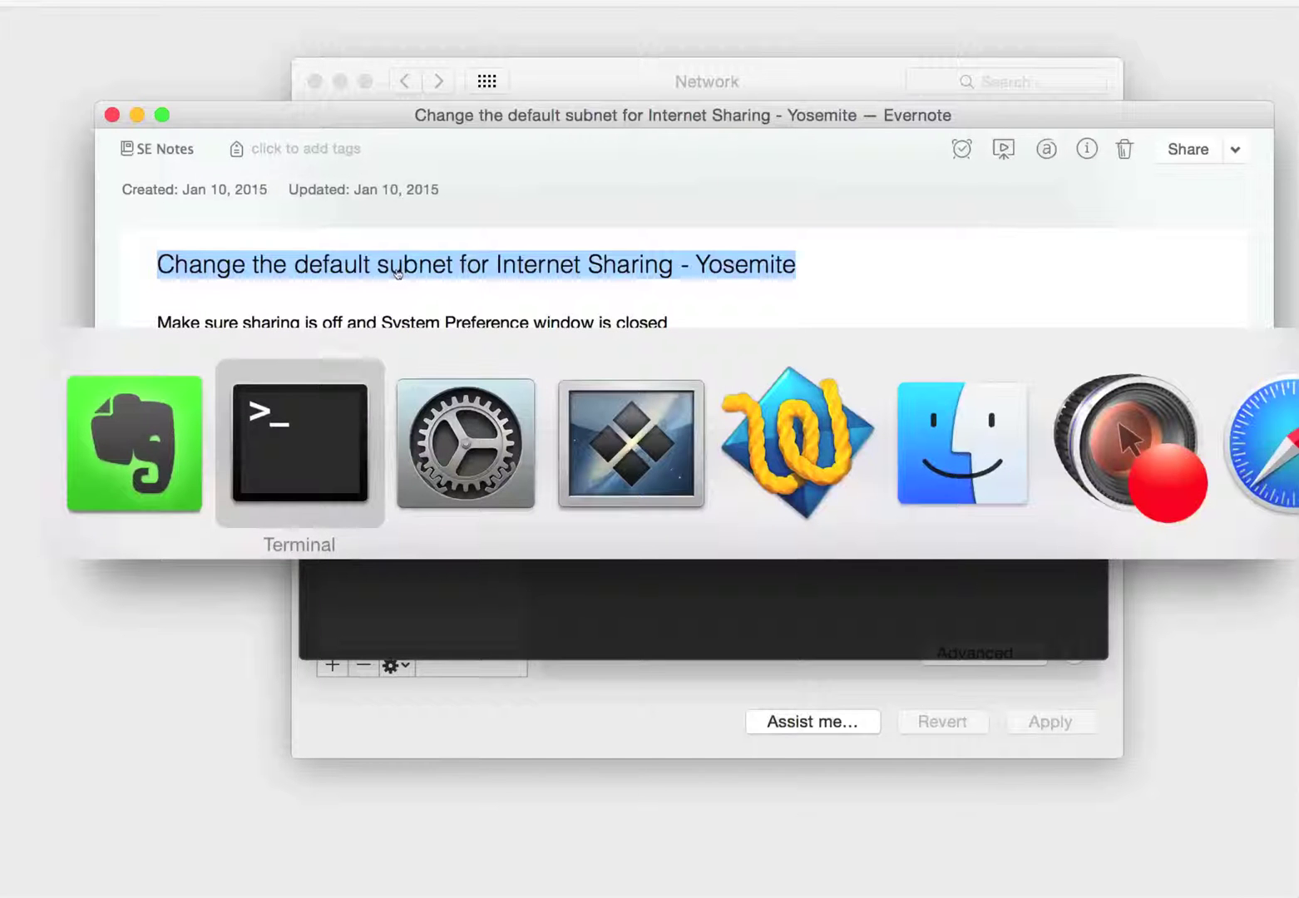
pyautogui.press('super+Tab')
pyautogui.press('super+Tab')
pyautogui.press('super+Tab')
pyautogui.press('super+Tab')
pyautogui.press('super+Tab')
pyautogui.press('super+Tab')
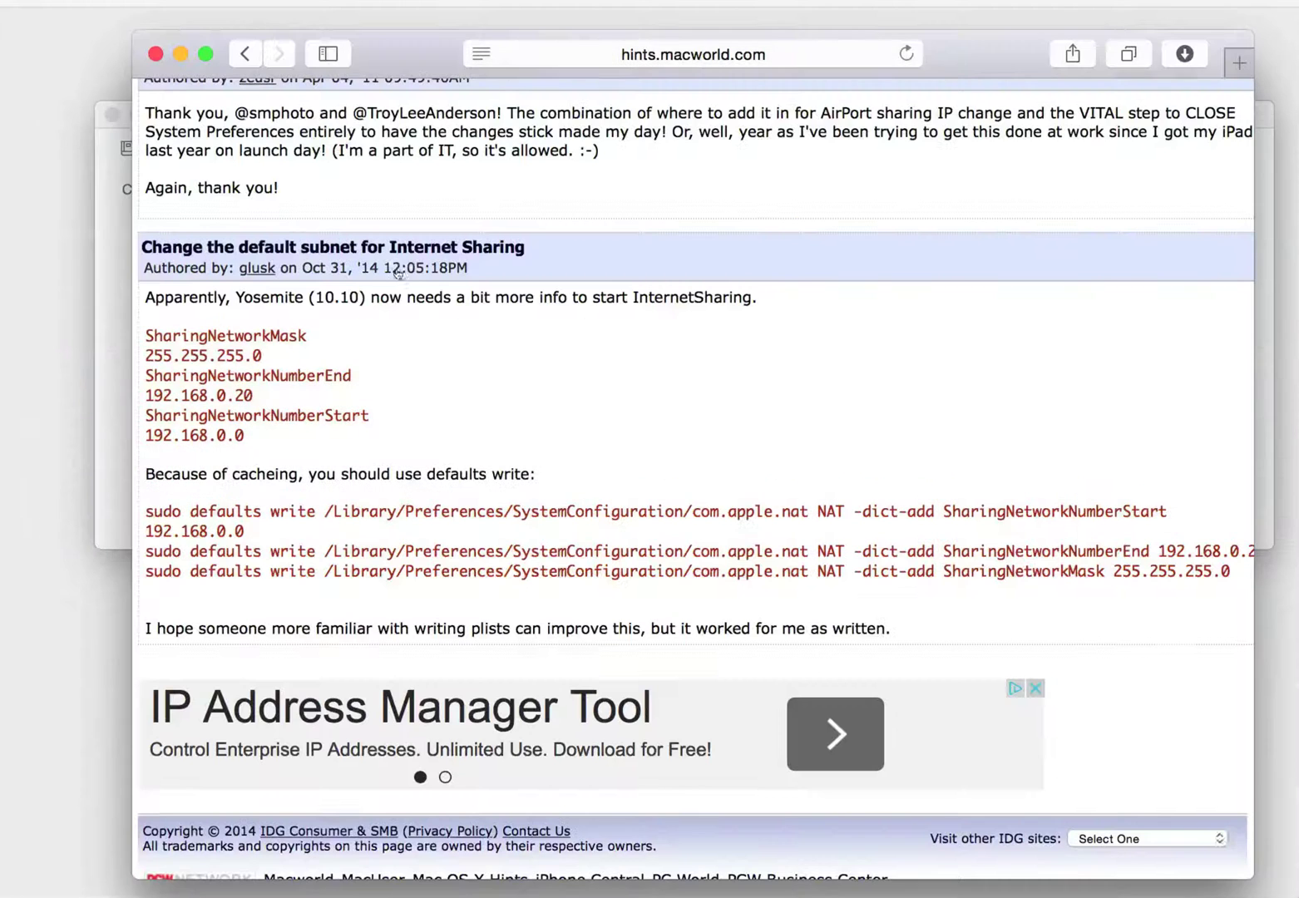
# Search the web for the note title and open the Mac OS X Hints article
pyautogui.click(634, 55)
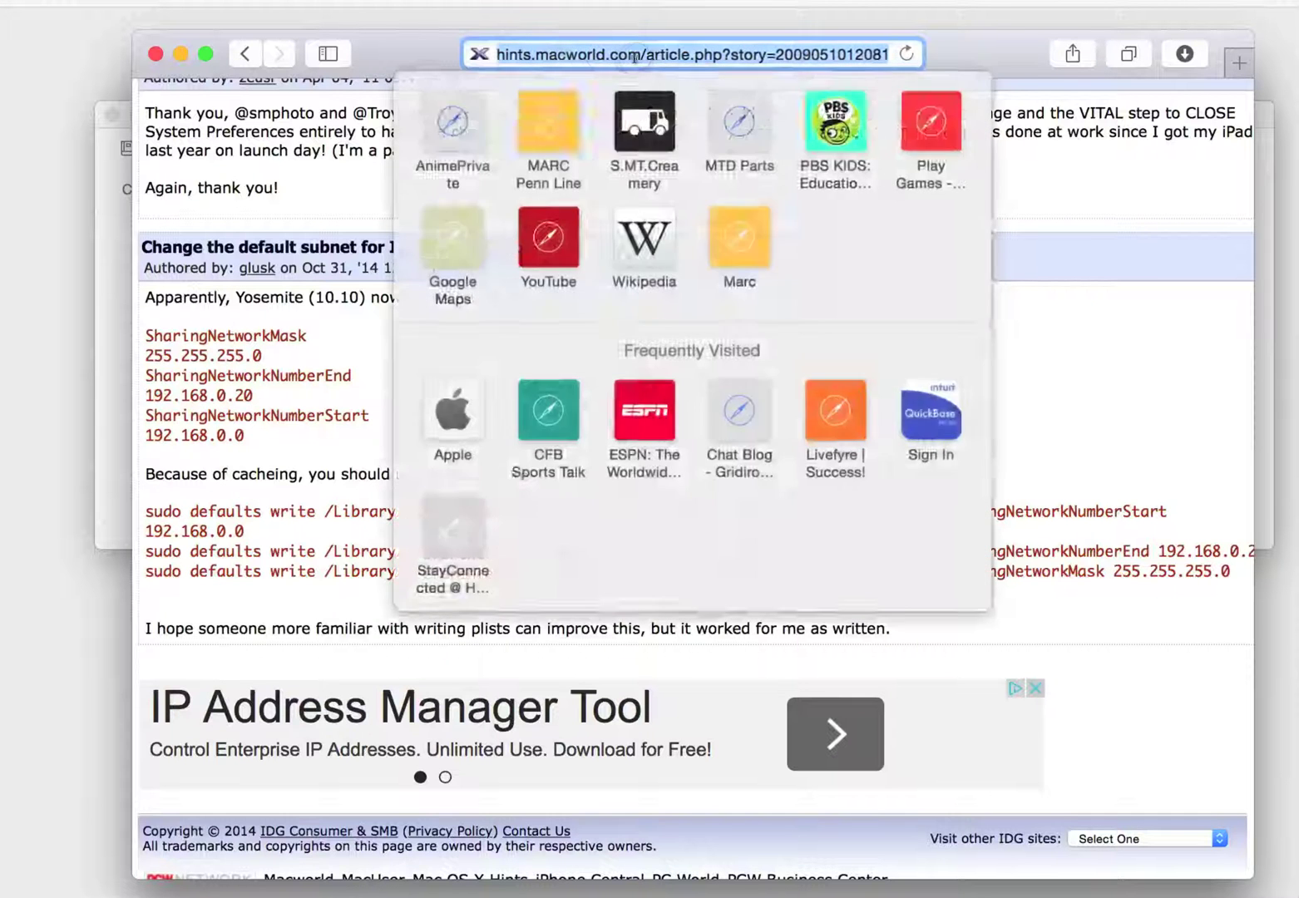
pyautogui.press('super+v')
pyautogui.press('super+a')
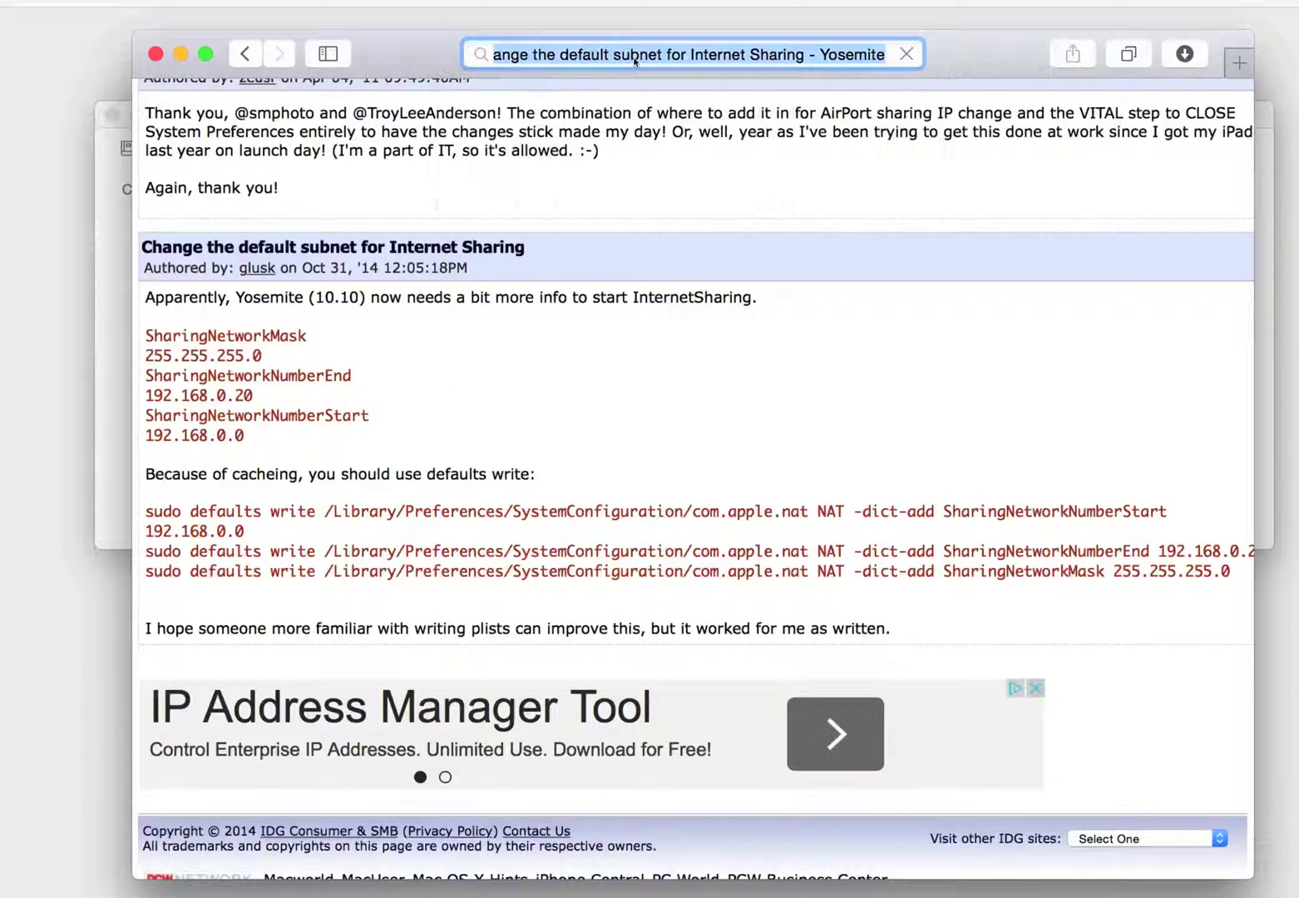
pyautogui.press('Return')
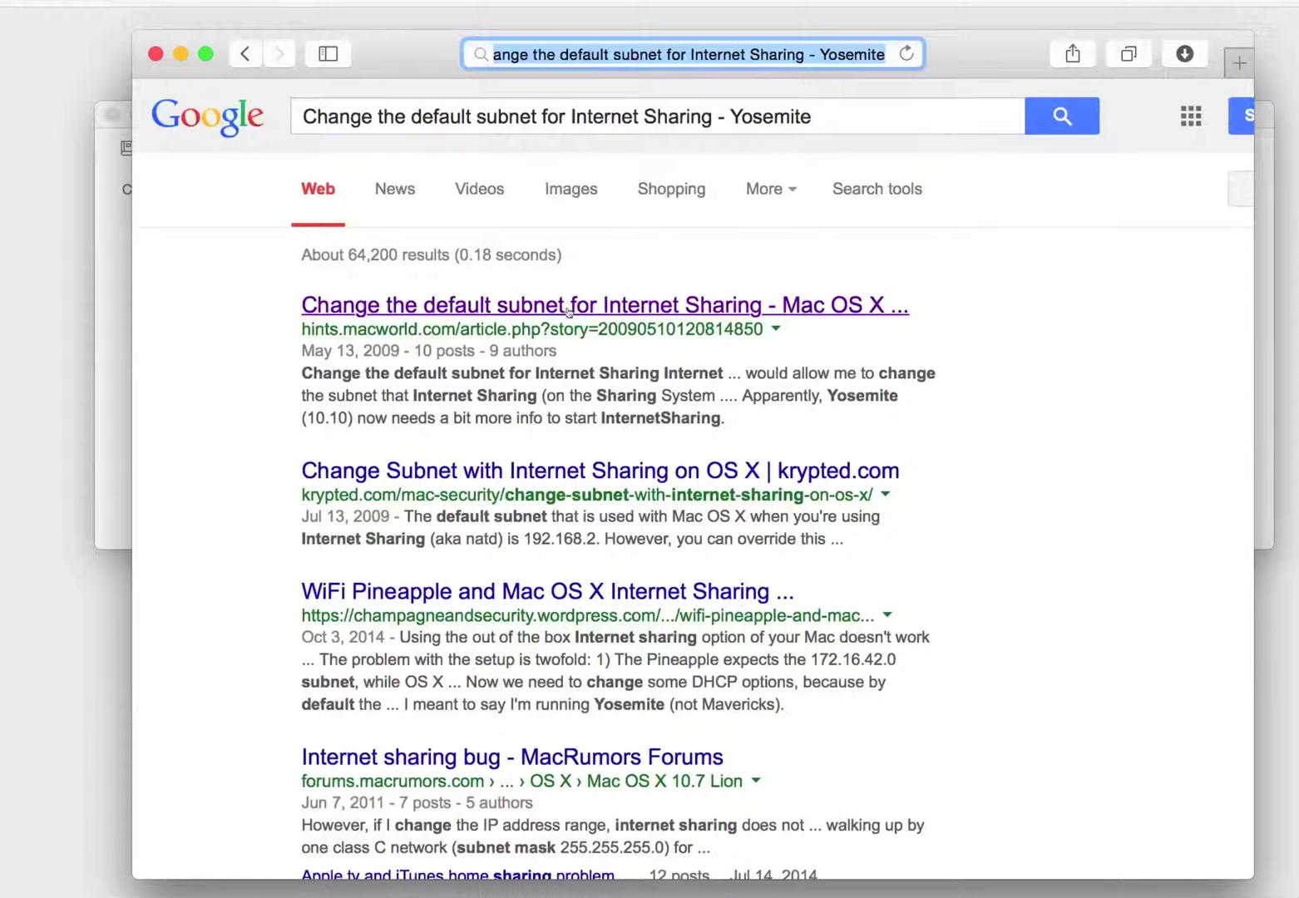
pyautogui.click(568, 309)
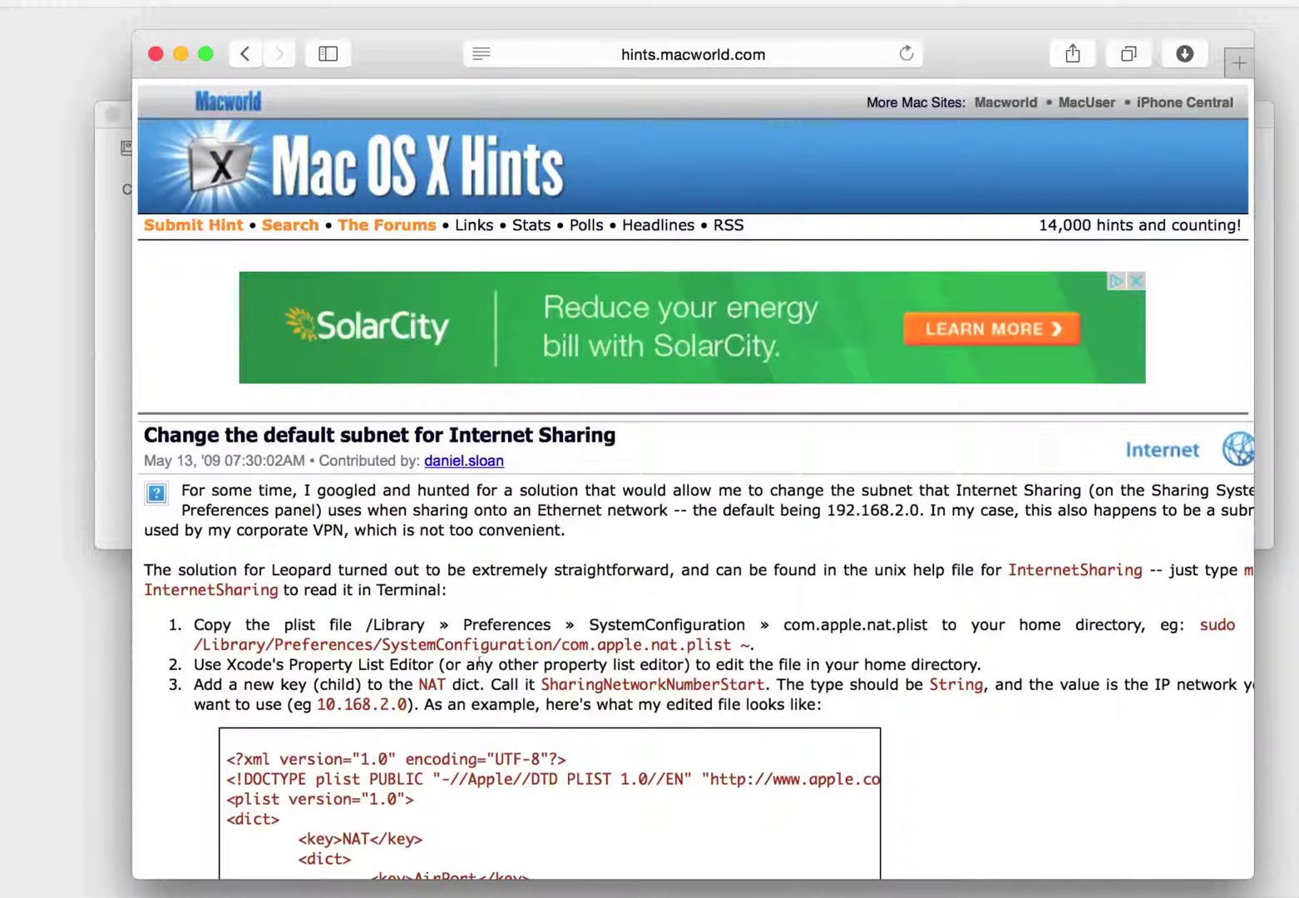
# Find the Yosemite comment's defaults write commands, then bring the Evernote note forward
pyautogui.scroll(-20, 499, 575)
pyautogui.scroll(5, 500, 575)
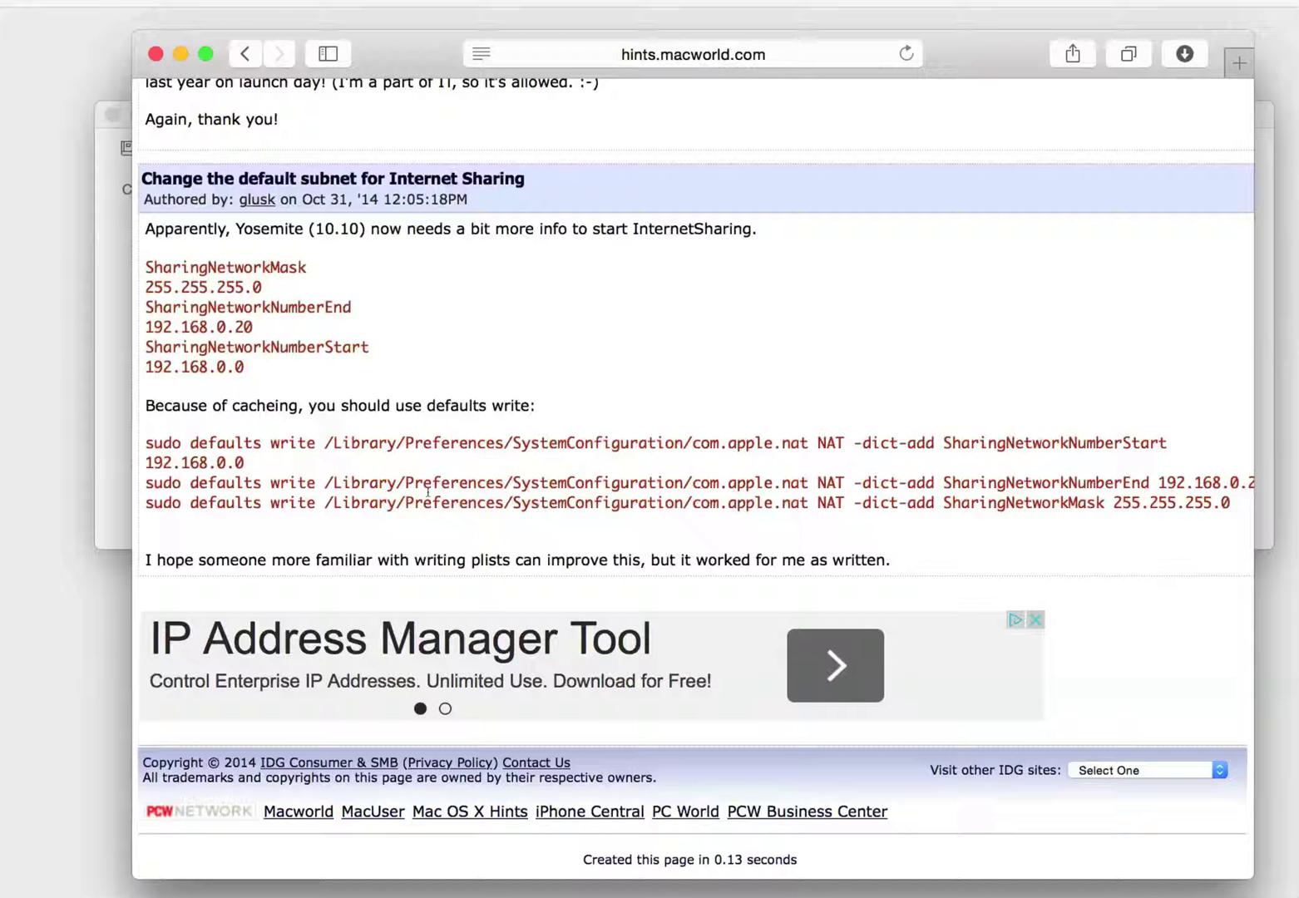
pyautogui.press('super+Tab')
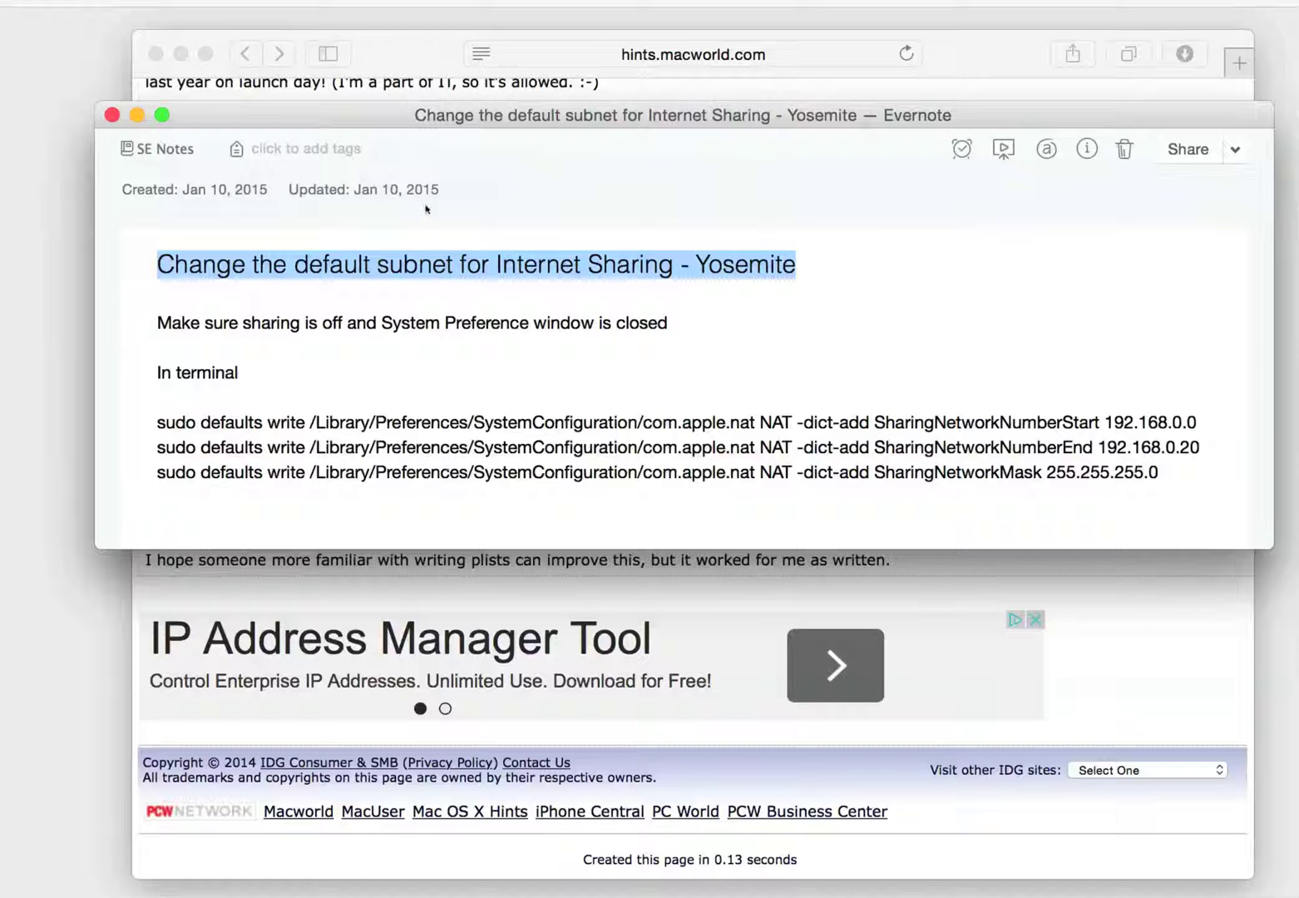
# Copy the SharingNetworkNumberStart defaults write command from the Evernote note
pyautogui.press('super+Tab')
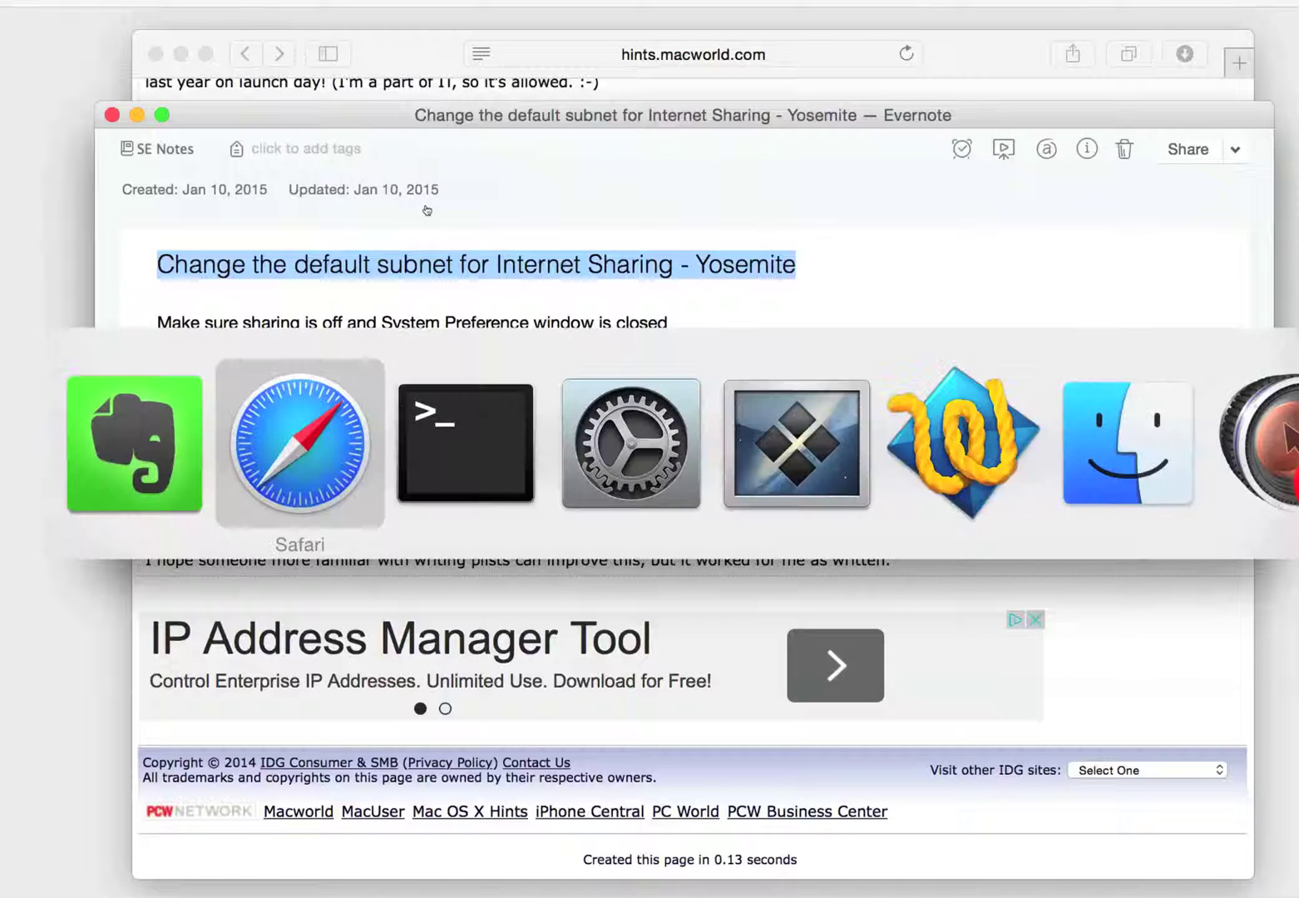
pyautogui.press('super+Tab')
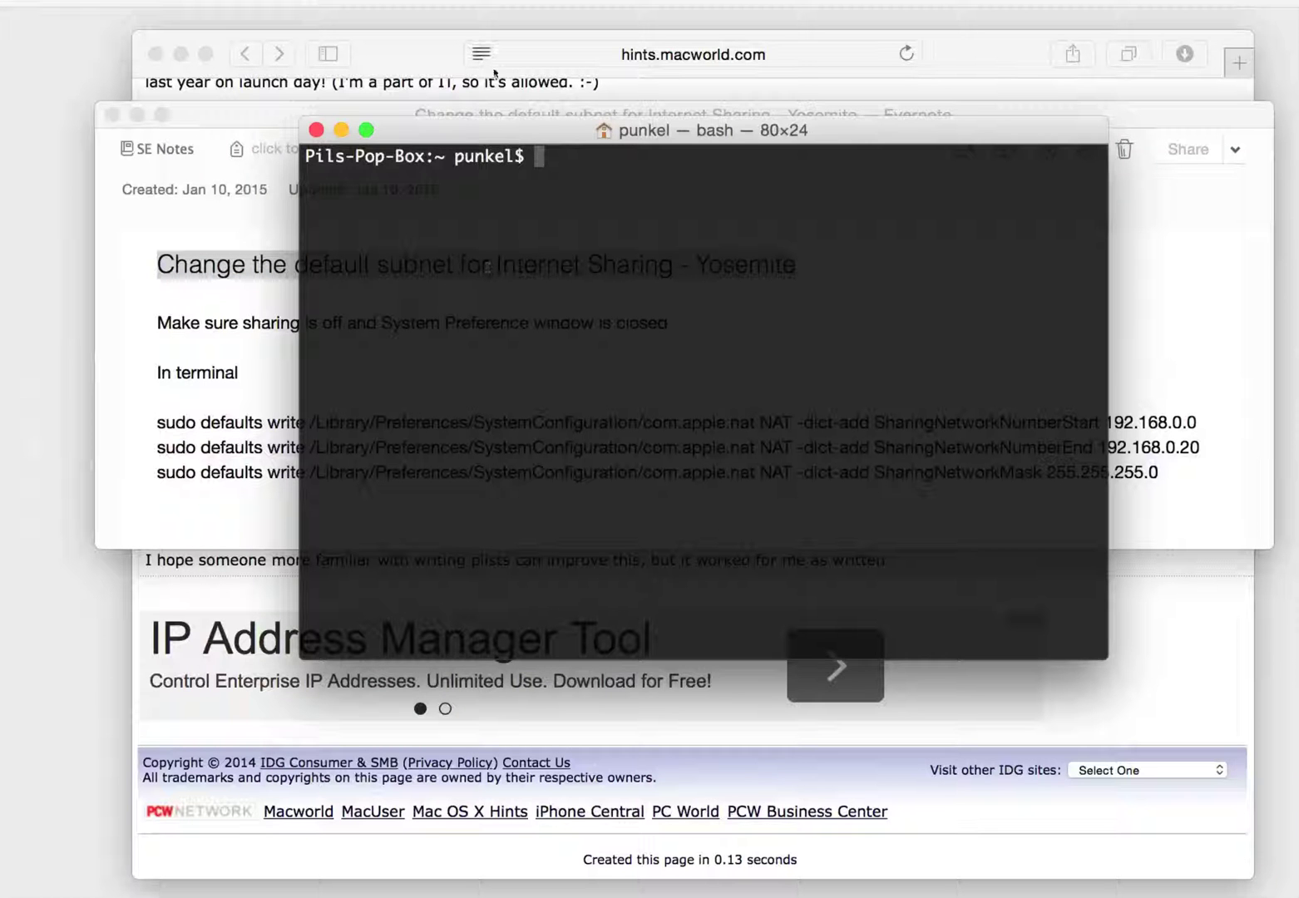
pyautogui.moveTo(465, 131); pyautogui.dragTo(463, 426)
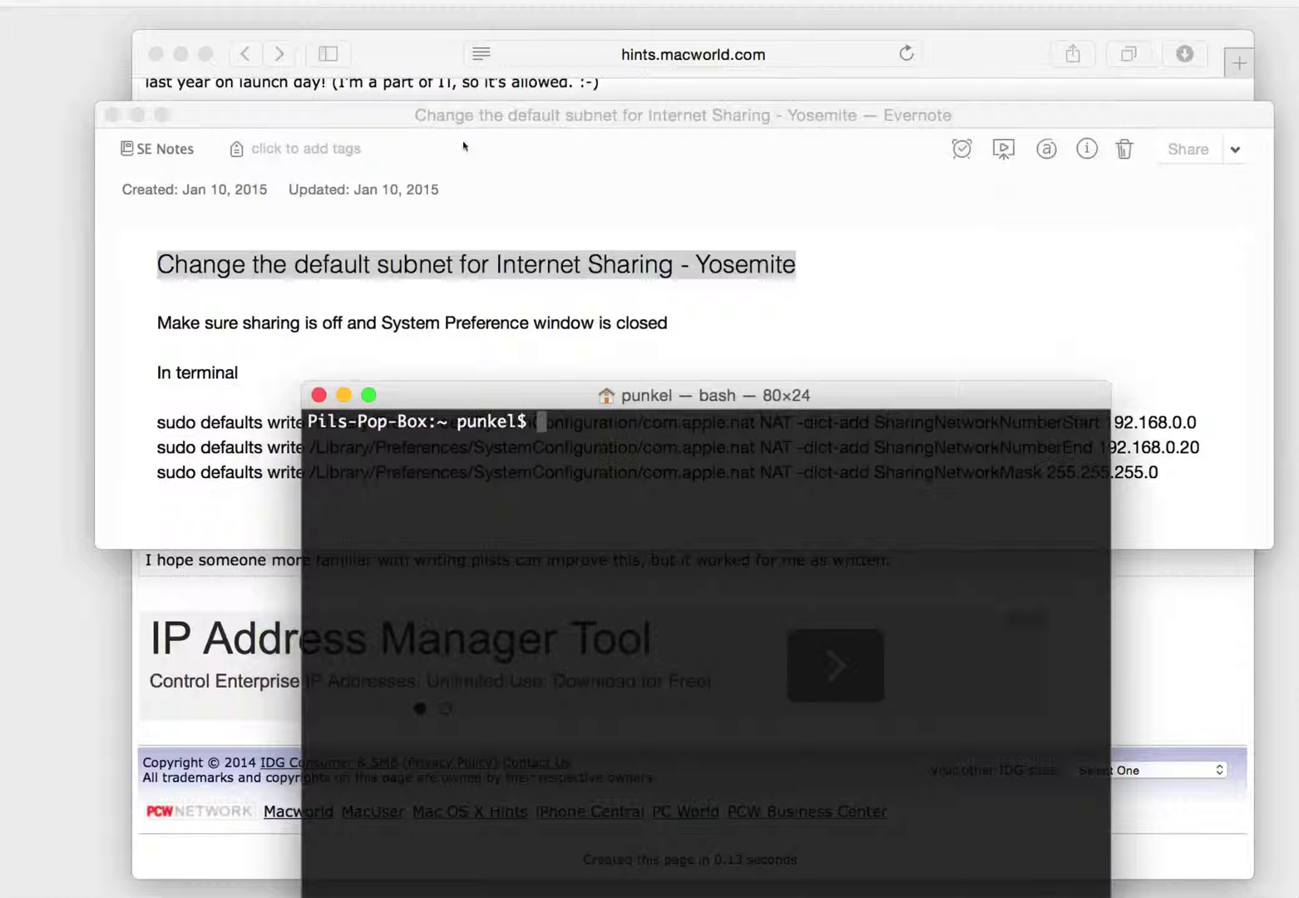
pyautogui.click(499, 221)
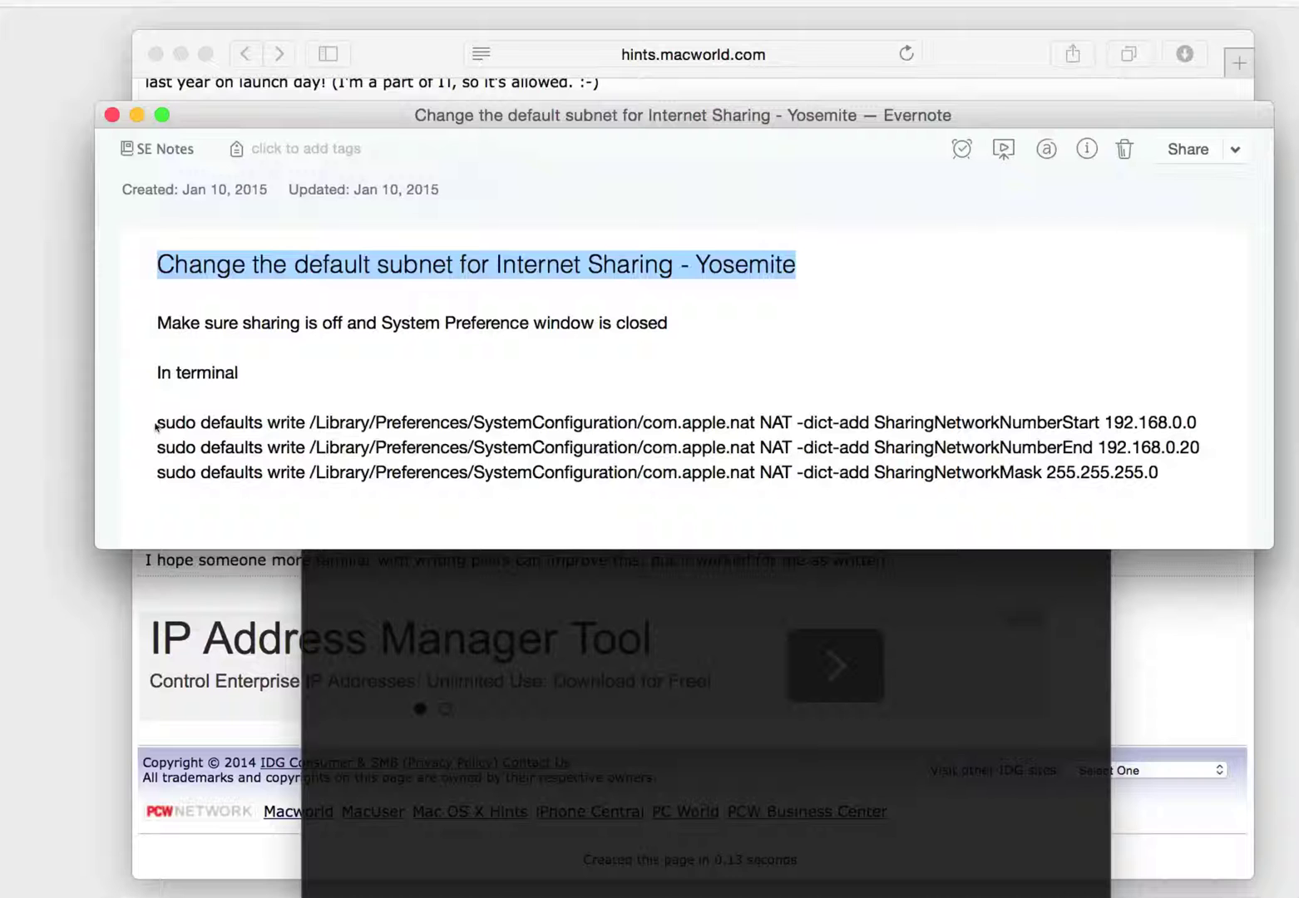
pyautogui.moveTo(156, 423); pyautogui.dragTo(1197, 422)
pyautogui.press('super+c')
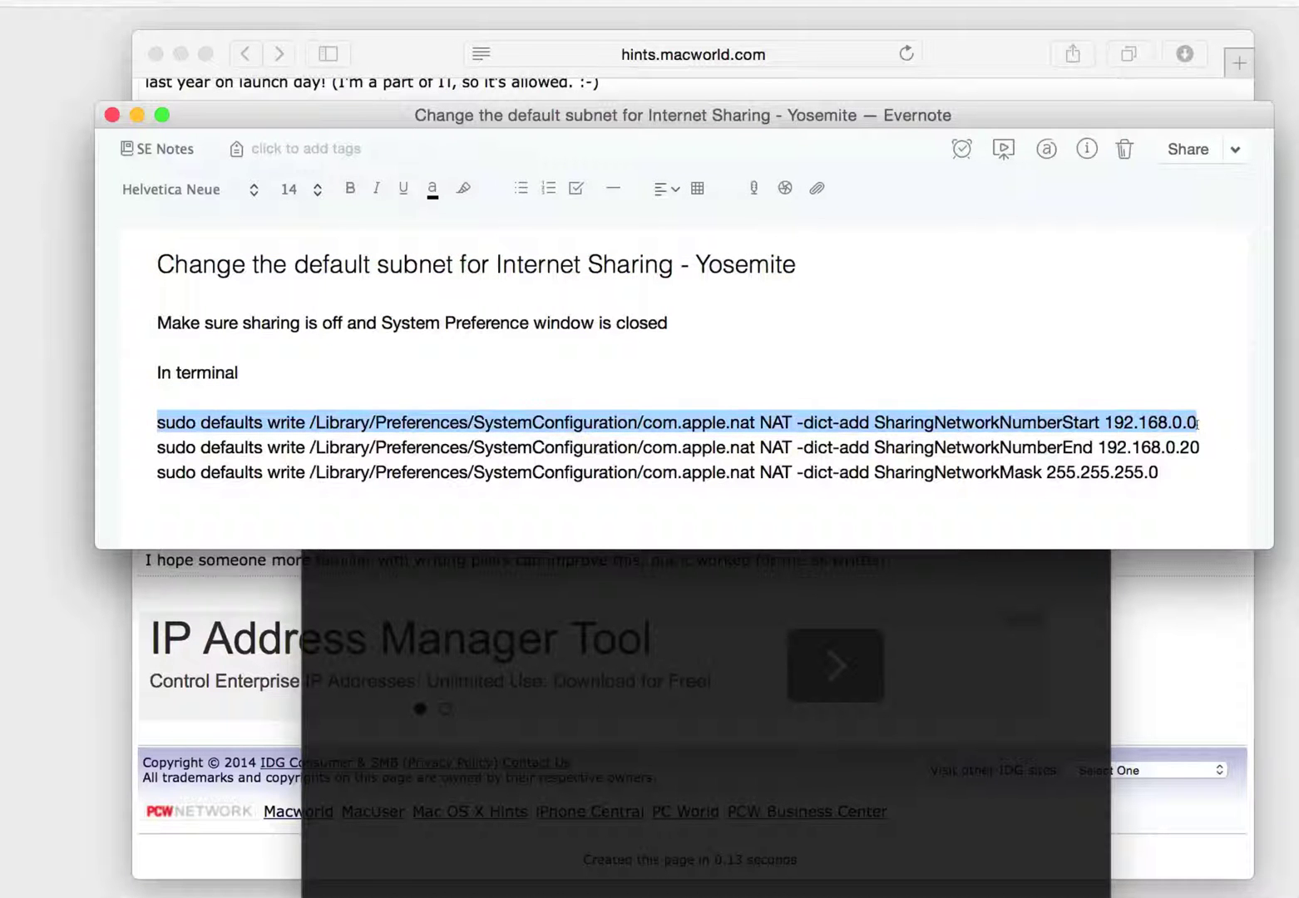
pyautogui.press('super+Tab')
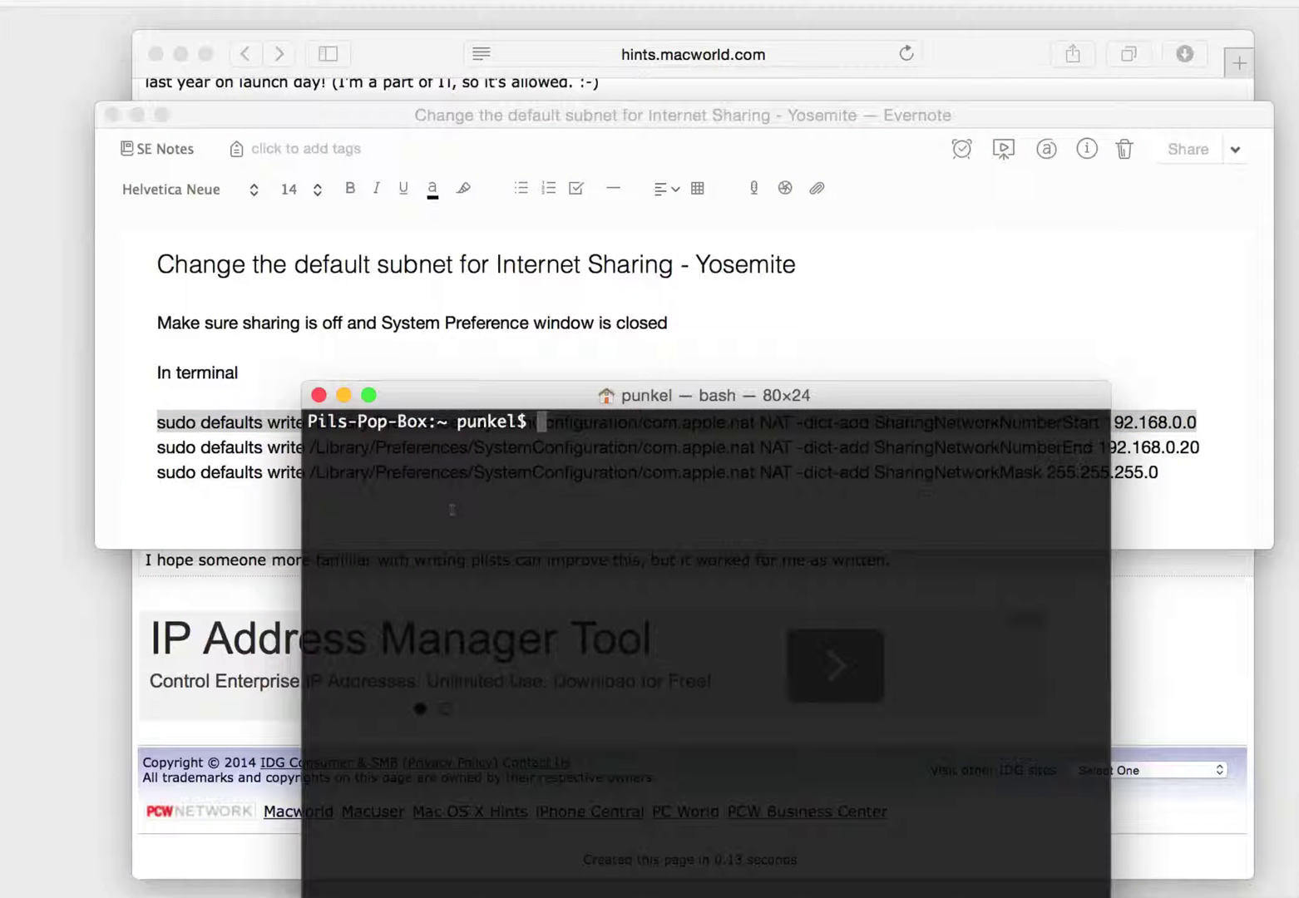
# Run the pasted command in Terminal with the start address changed to 10.30.30.0, entering the password
pyautogui.press('super+v')
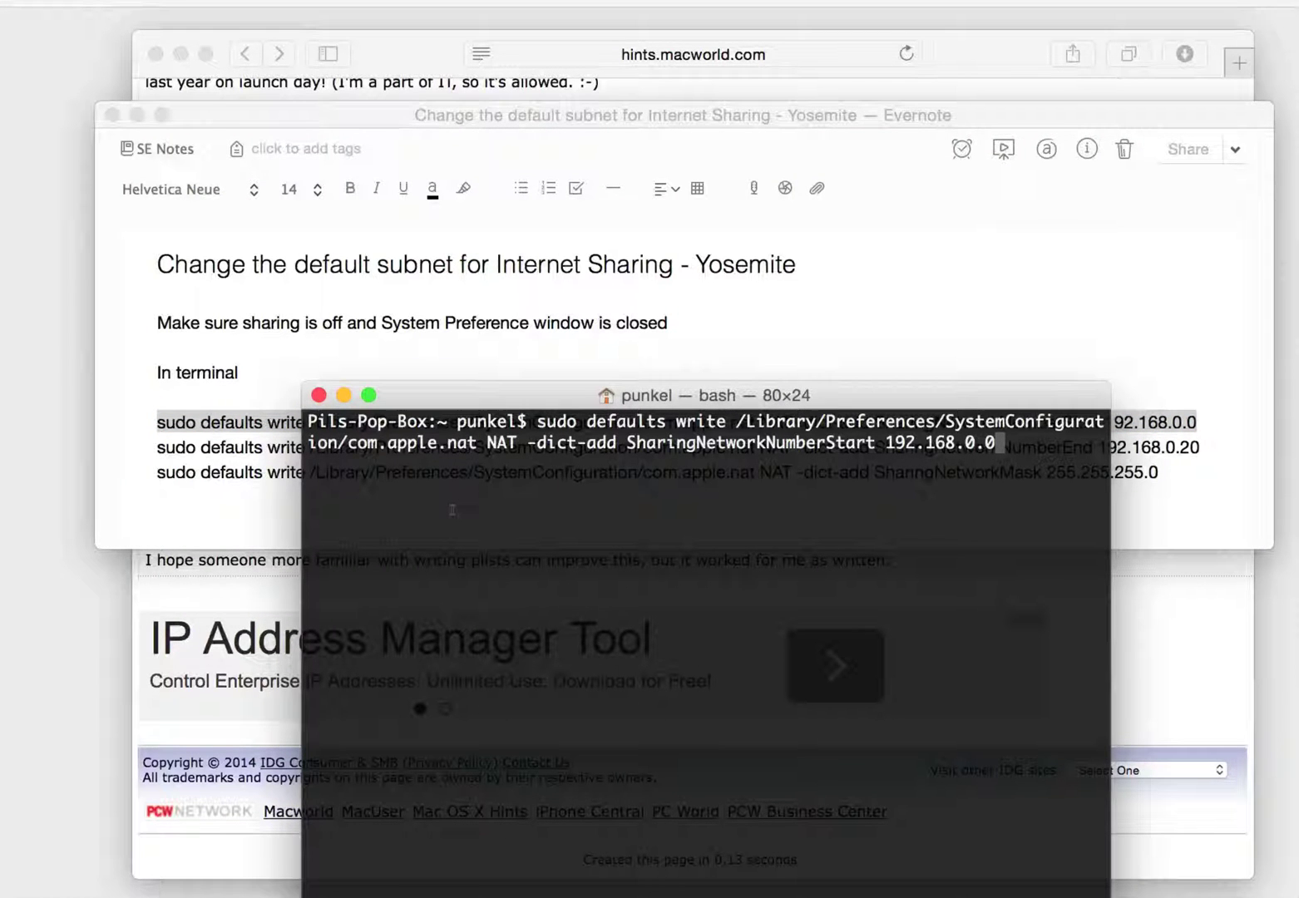
pyautogui.press('BackSpace')
pyautogui.press('BackSpace')
pyautogui.press('BackSpace')
pyautogui.press('BackSpace')
pyautogui.press('BackSpace')
pyautogui.press('BackSpace')
pyautogui.press('BackSpace')
pyautogui.press('BackSpace')
pyautogui.press('BackSpace')
pyautogui.press('BackSpace')
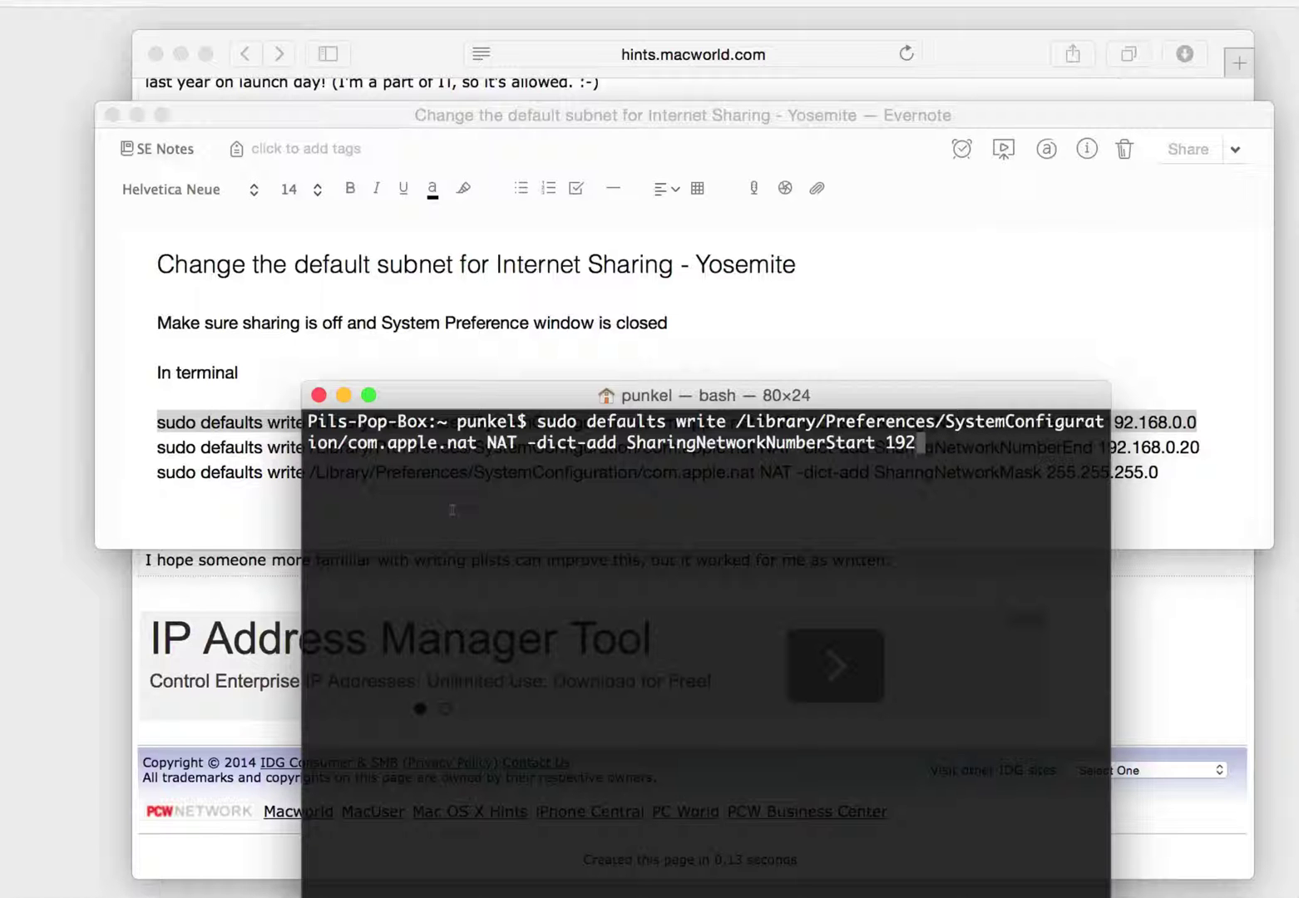
pyautogui.press('BackSpace')
pyautogui.write('10.30.30.')
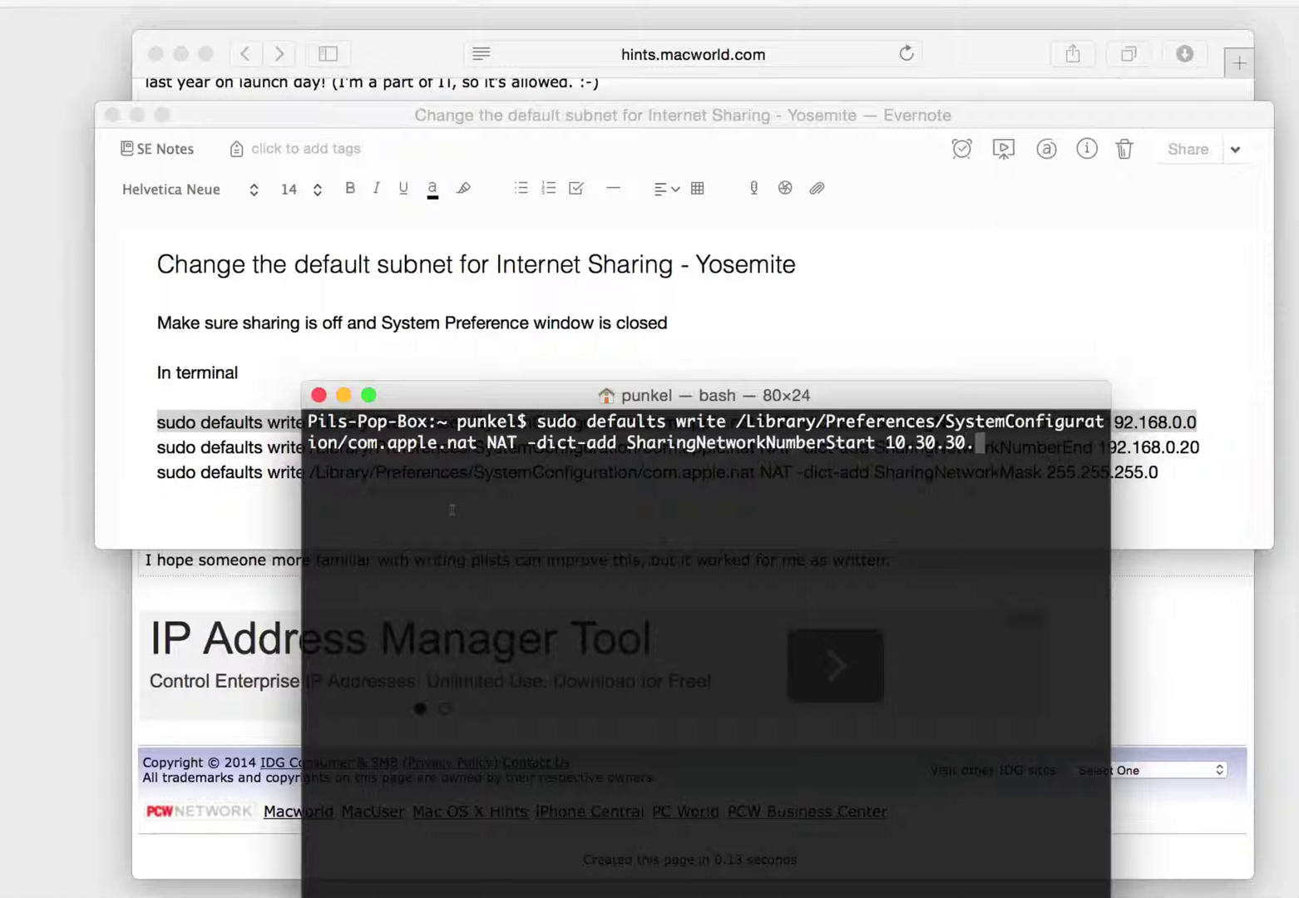
pyautogui.write('0')
pyautogui.press('Return')
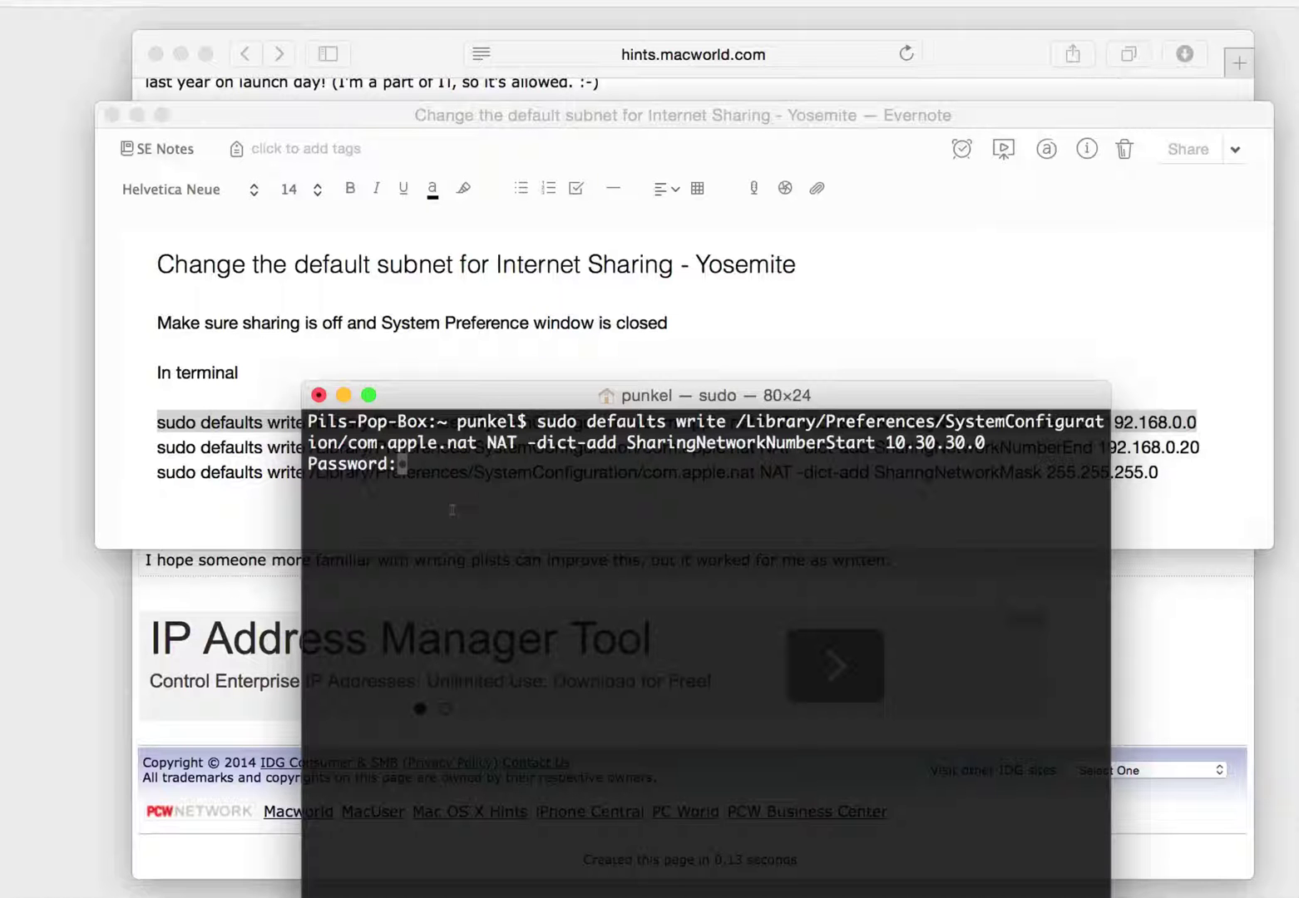
pyautogui.press('Return')
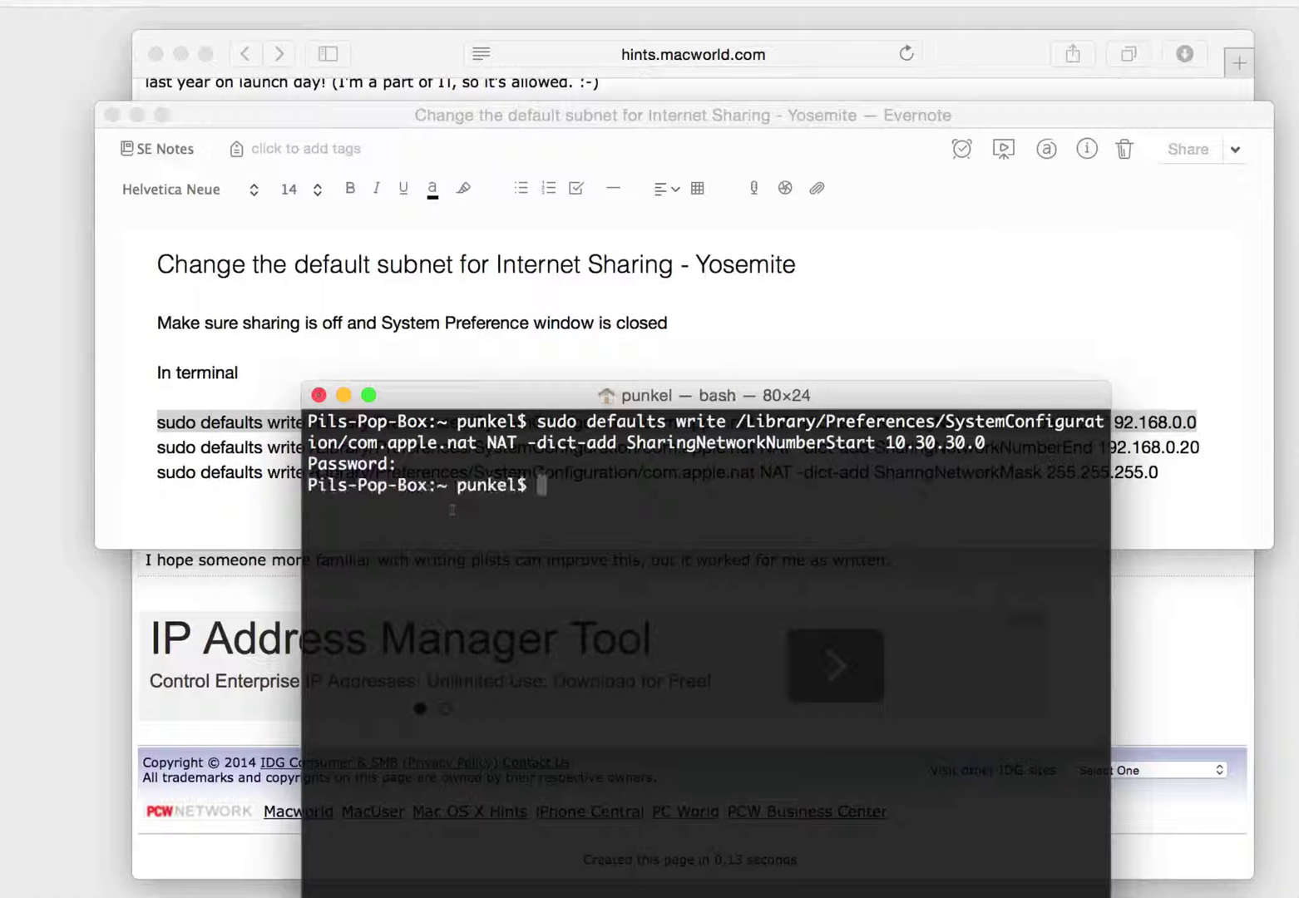
# Copy and run the SharingNetworkNumberEnd command with the end address changed to 10.30.30.20
pyautogui.click(510, 327)
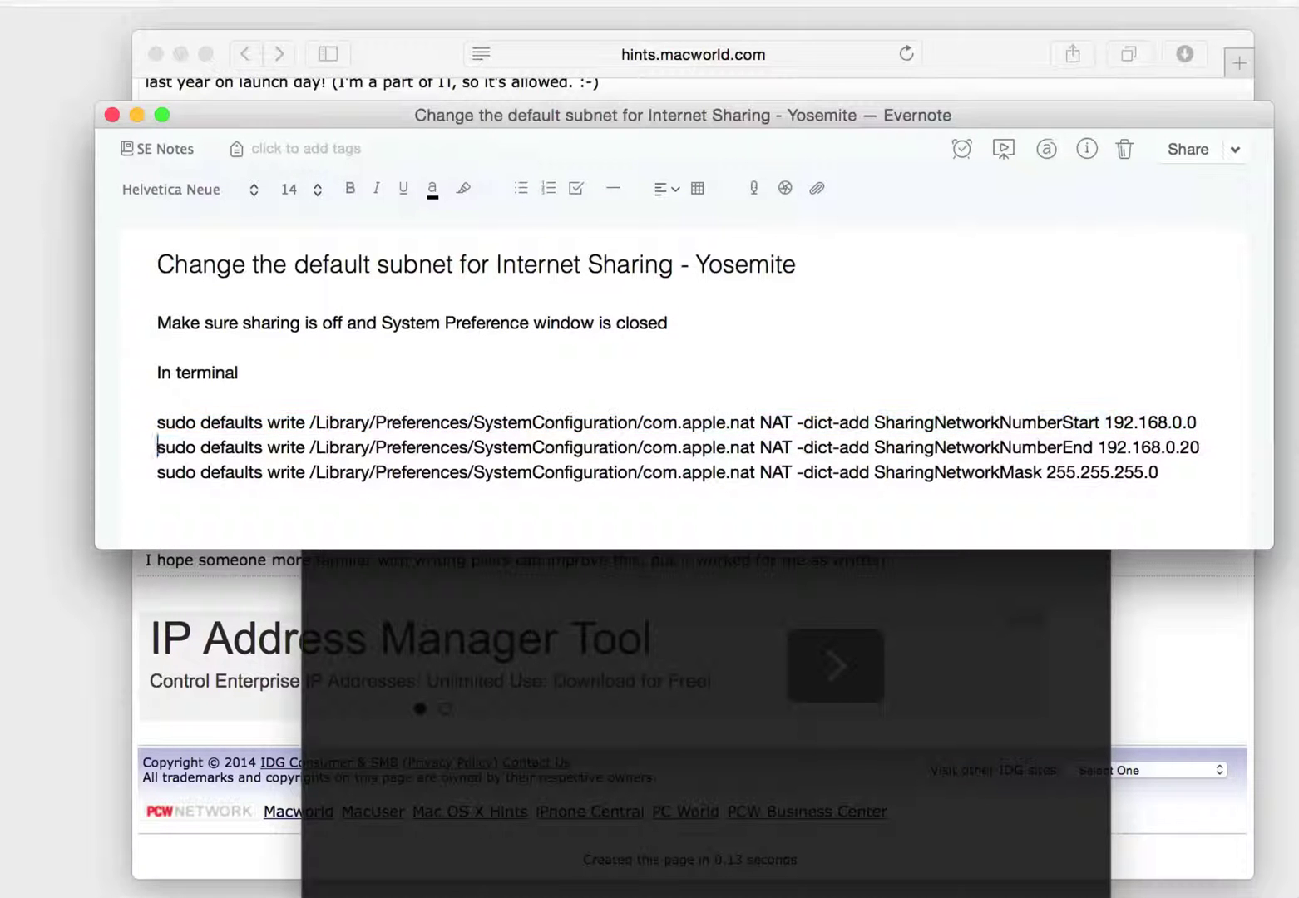
pyautogui.moveTo(150, 452); pyautogui.dragTo(1200, 442)
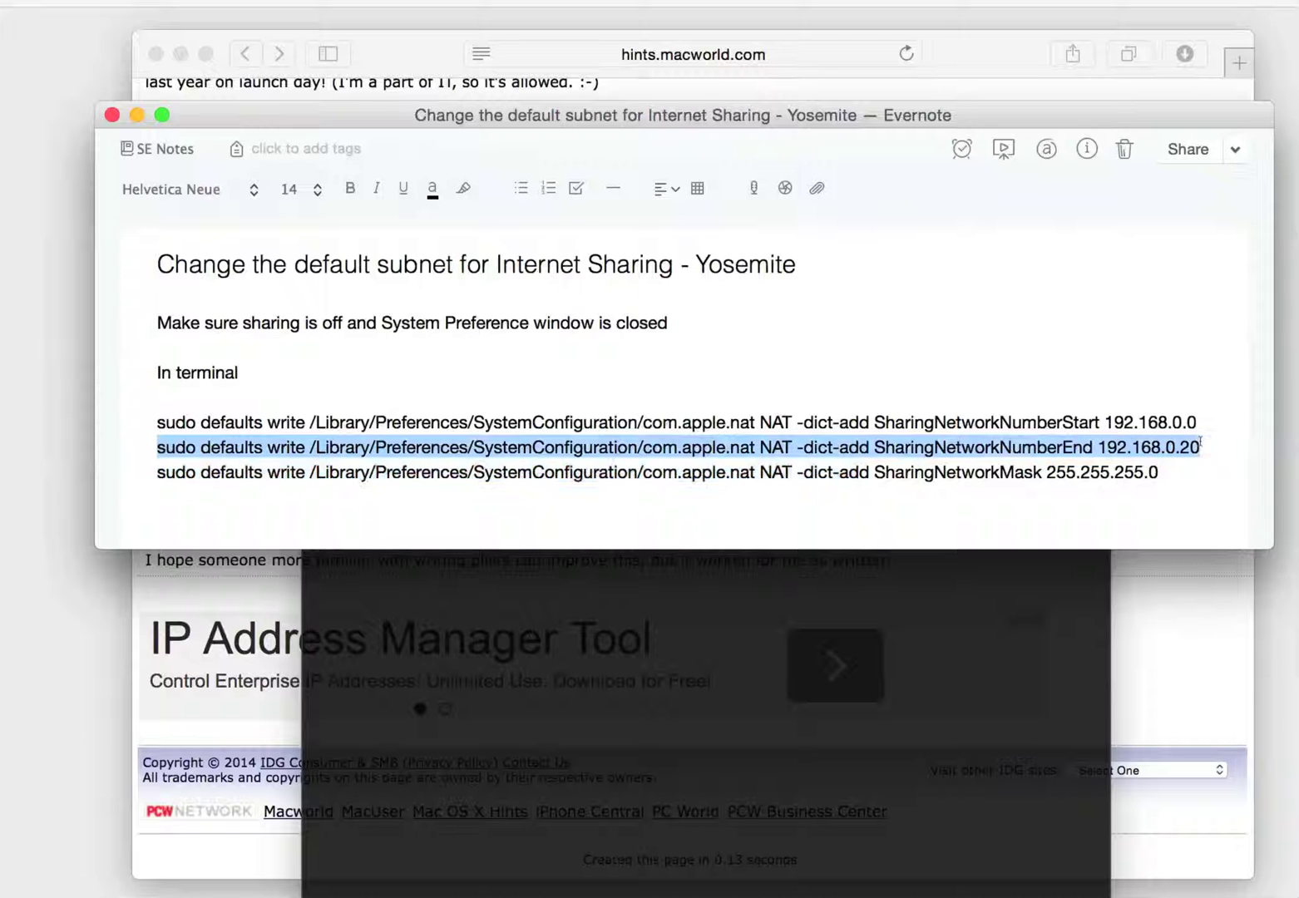
pyautogui.click(947, 741)
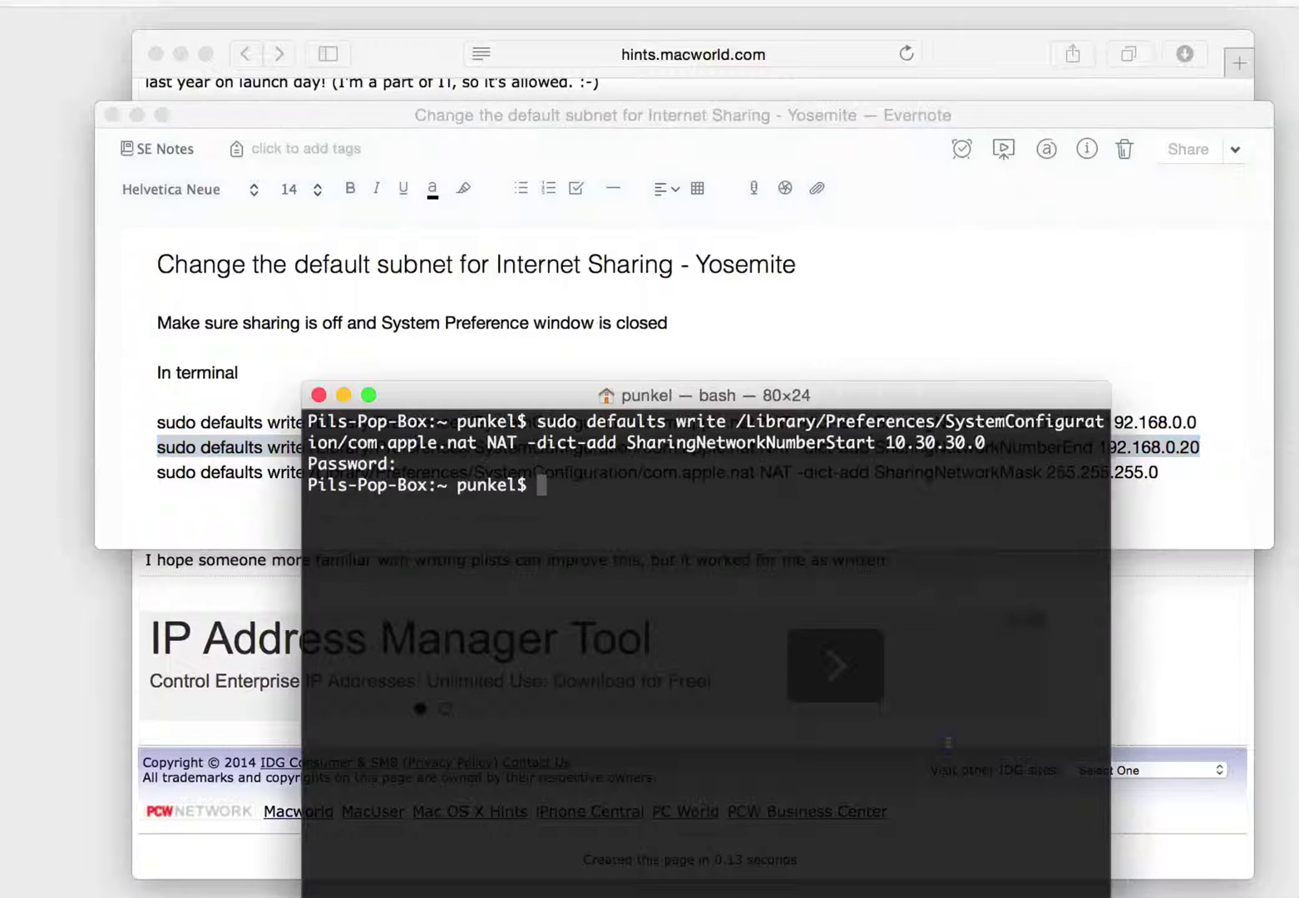
pyautogui.press('super+v')
pyautogui.press('BackSpace')
pyautogui.press('BackSpace')
pyautogui.press('BackSpace')
pyautogui.press('BackSpace')
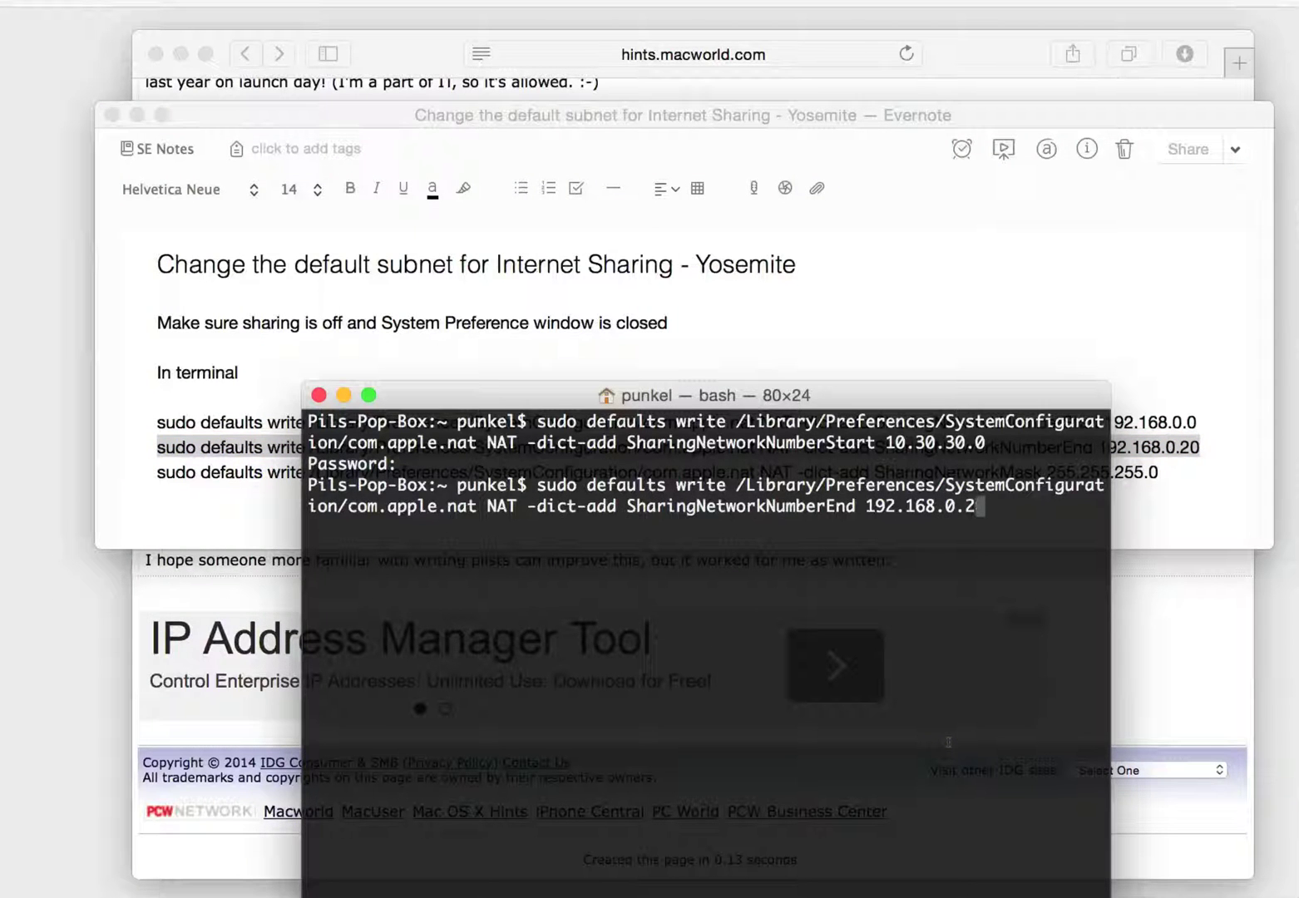
pyautogui.press('BackSpace')
pyautogui.press('BackSpace')
pyautogui.press('BackSpace')
pyautogui.press('BackSpace')
pyautogui.press('BackSpace')
pyautogui.press('BackSpace')
pyautogui.press('BackSpace')
pyautogui.press('BackSpace')
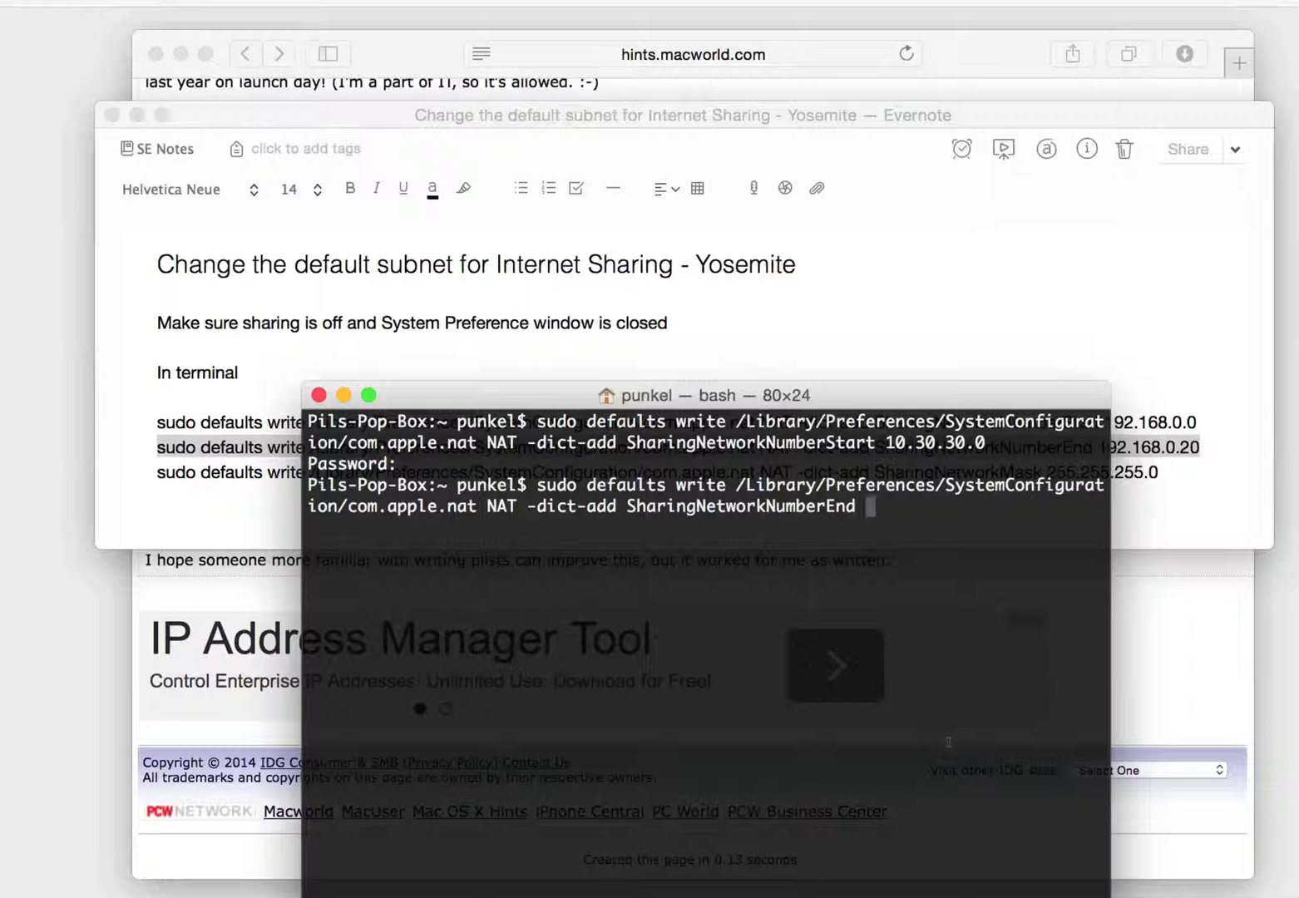
pyautogui.write('10.30.30.20')
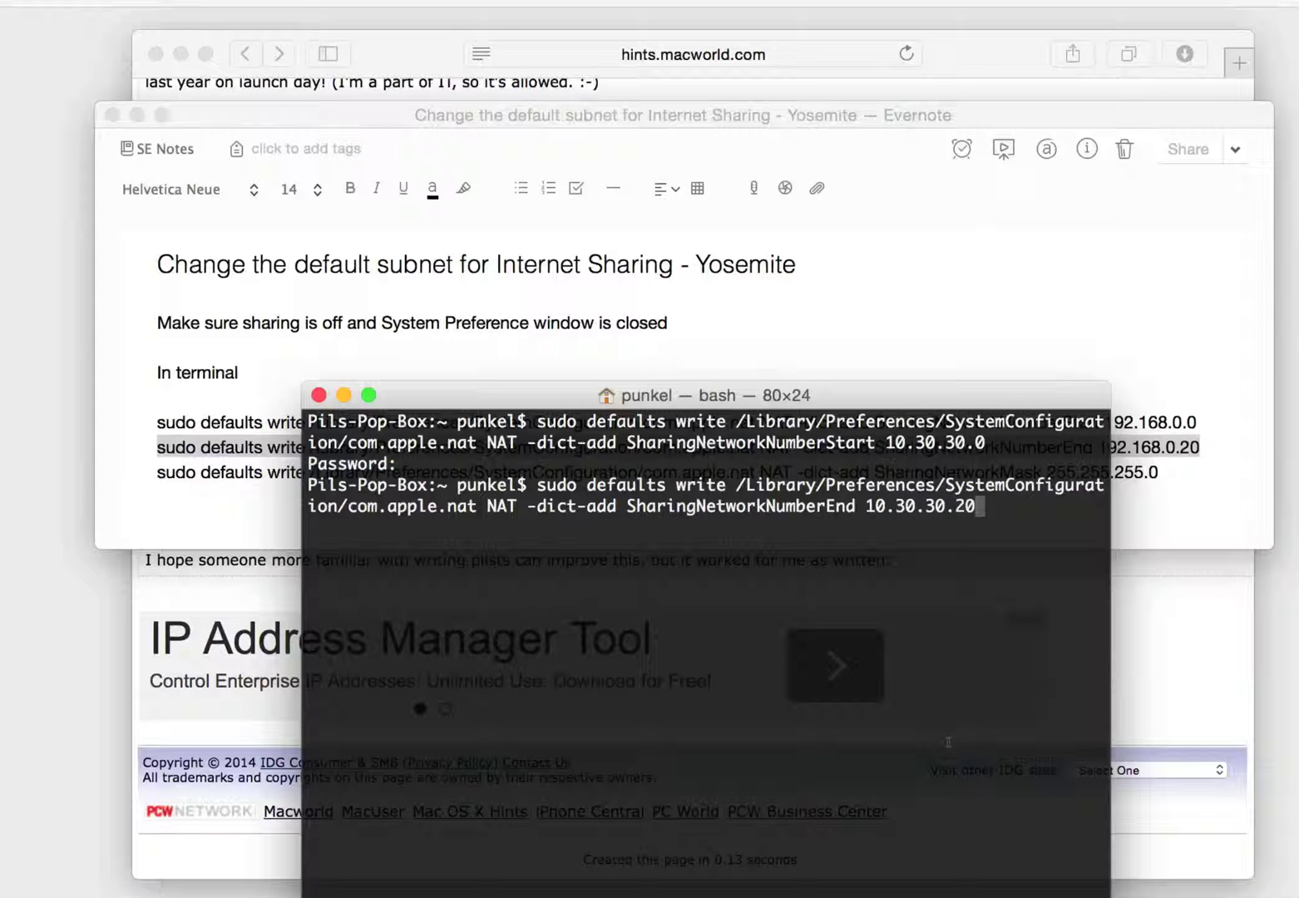
pyautogui.press('Return')
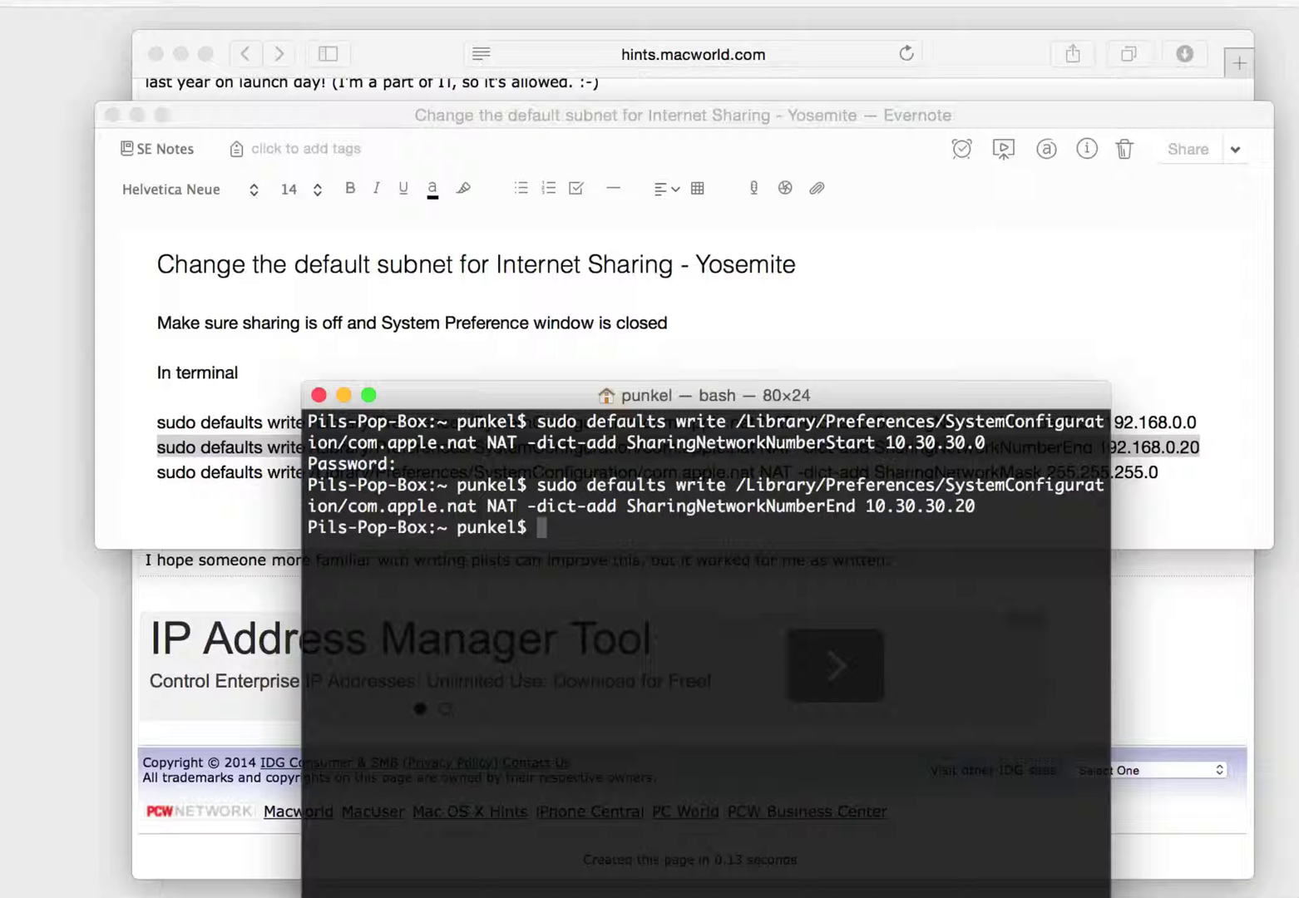
# Copy and run the SharingNetworkMask 255.255.255.0 command in Terminal
pyautogui.click(695, 347)
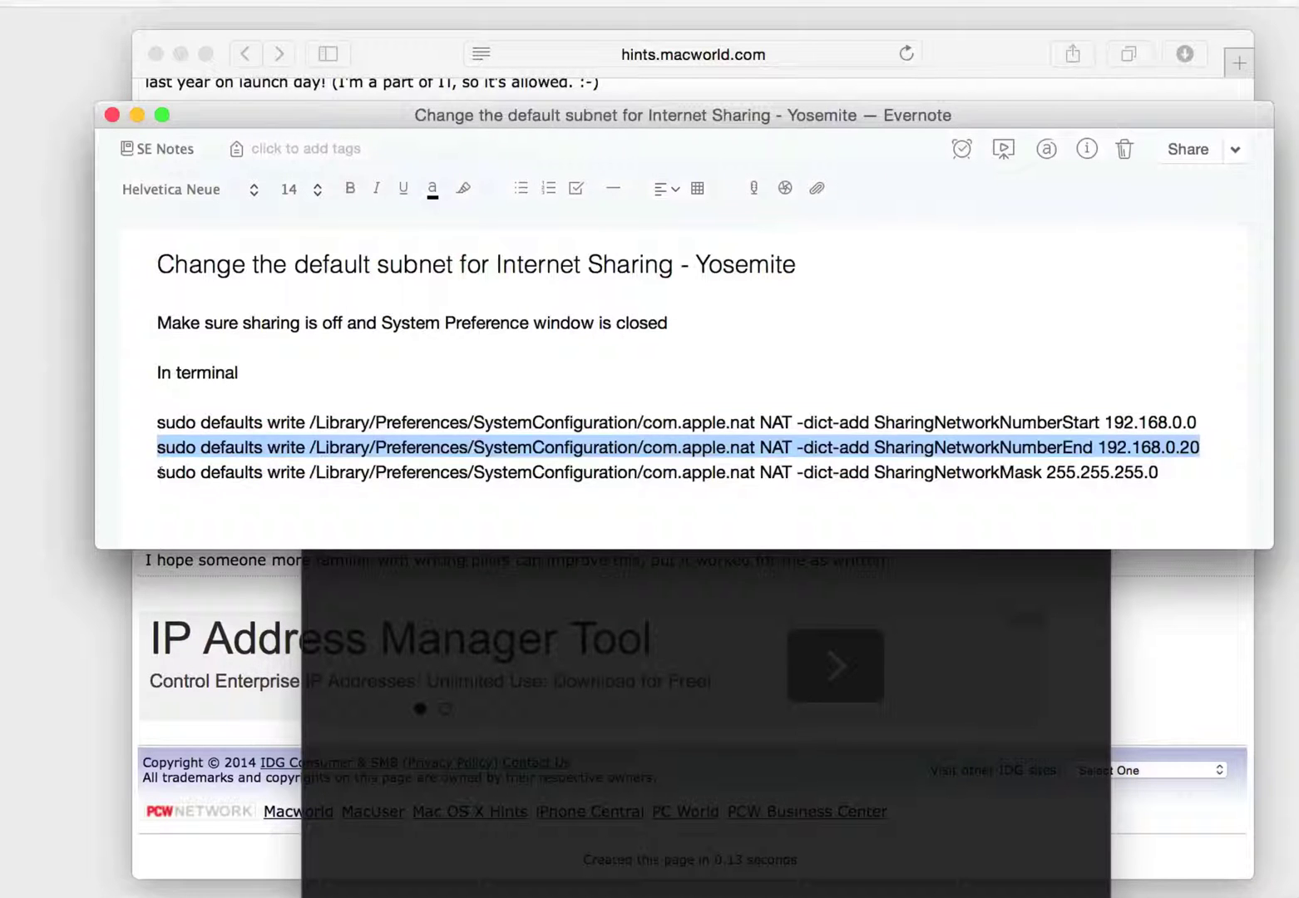
pyautogui.moveTo(157, 473); pyautogui.dragTo(1155, 472)
pyautogui.press('super+c')
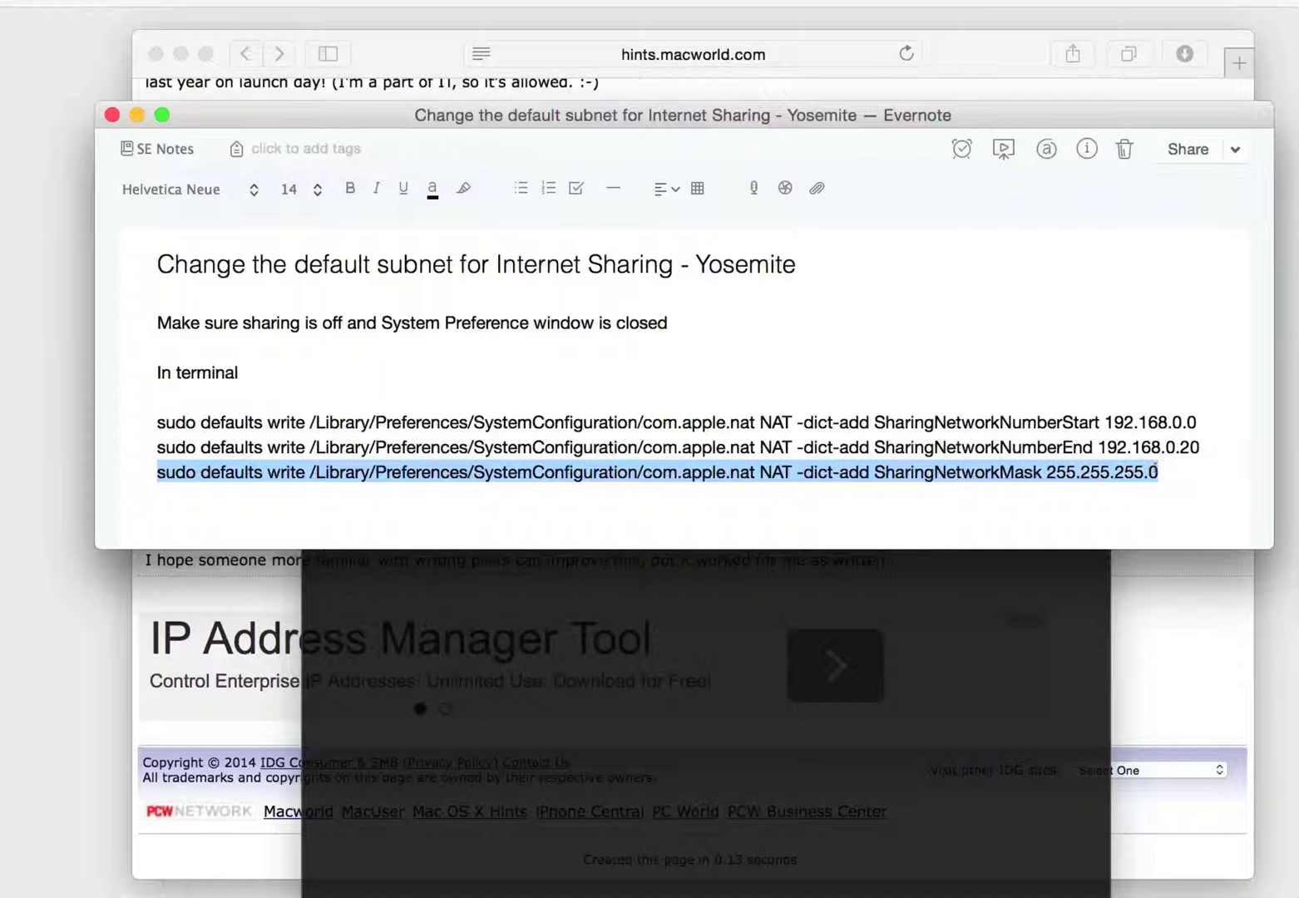
pyautogui.click(825, 691)
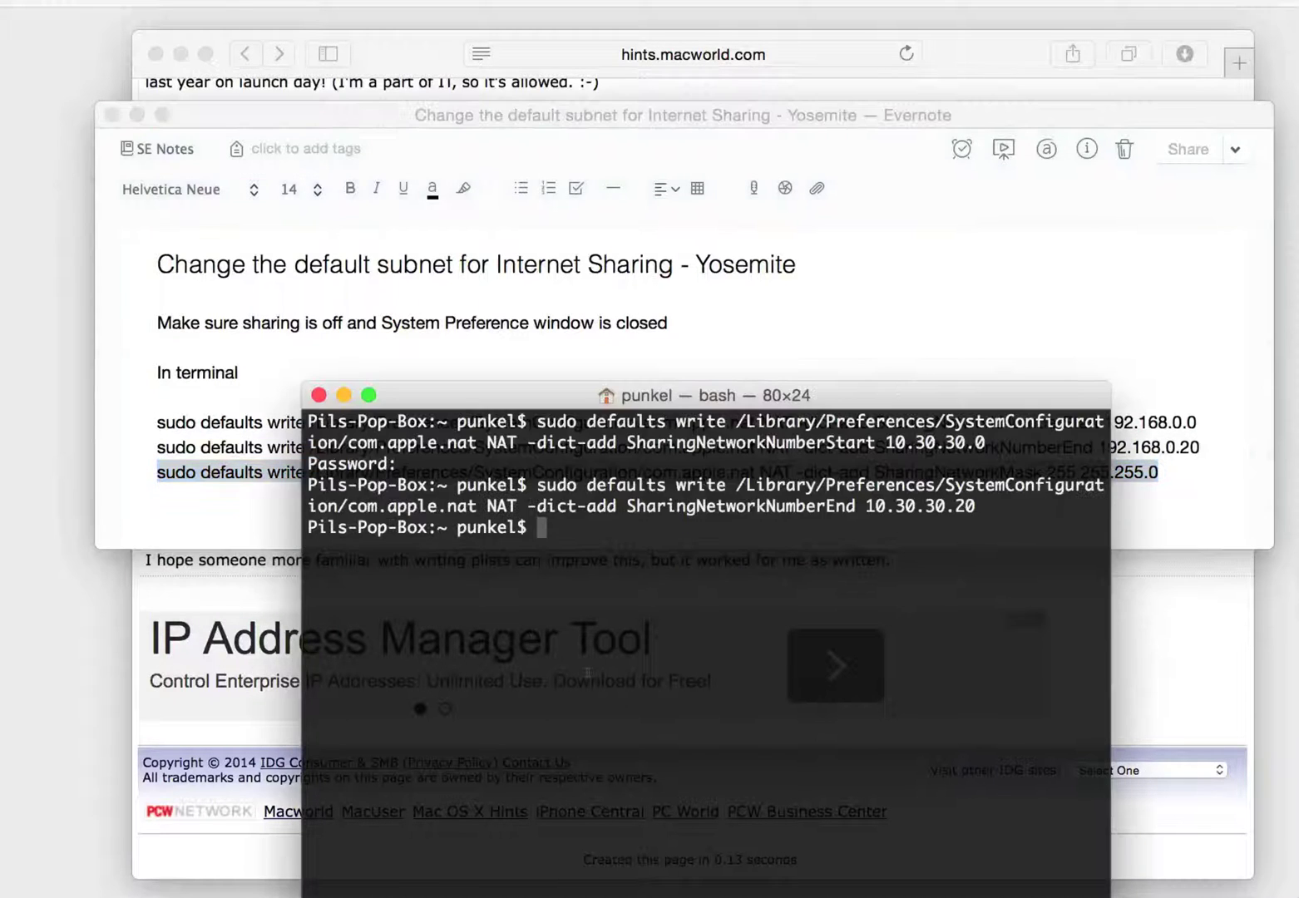
pyautogui.press('super+v')
pyautogui.press('Return')
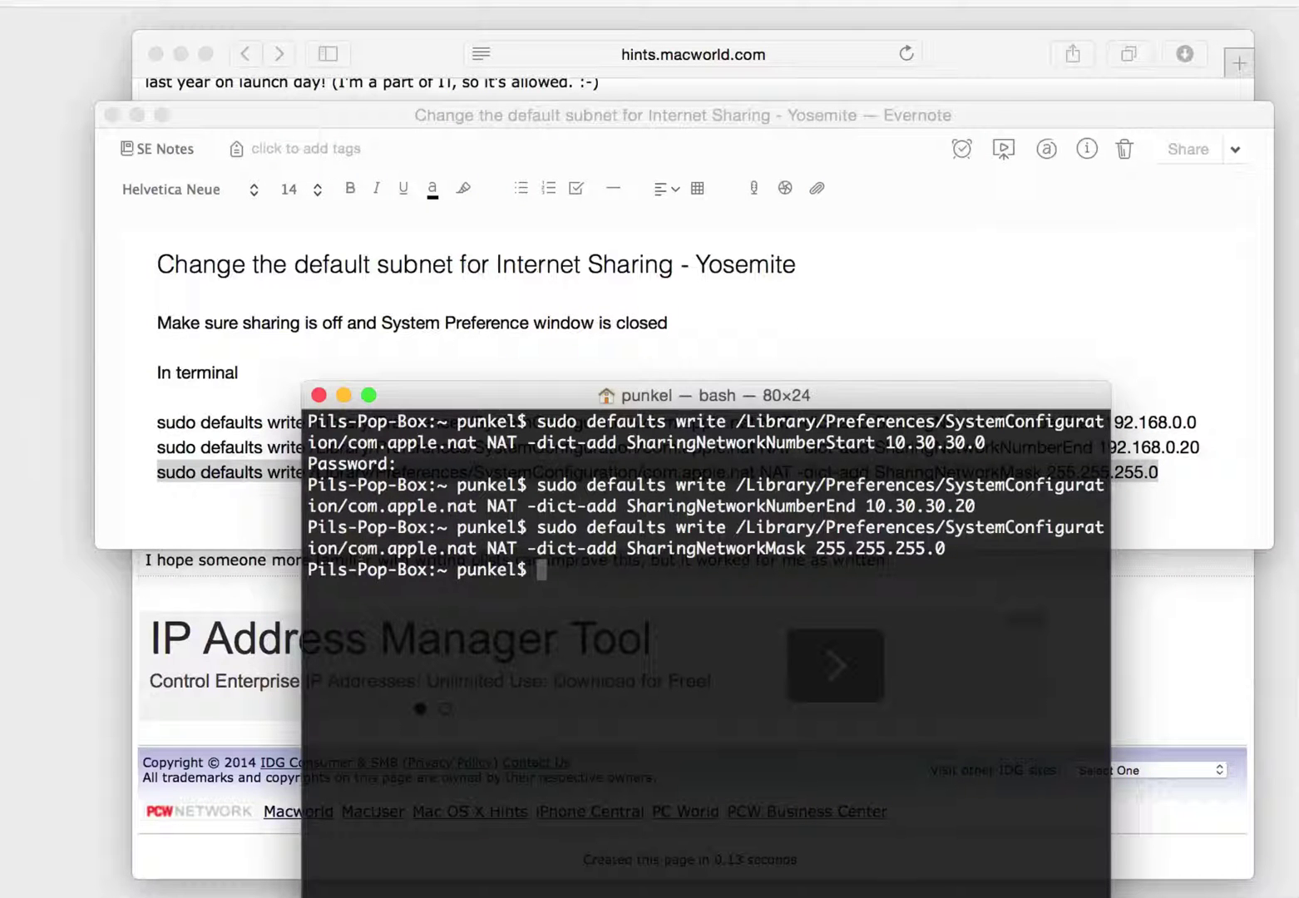
pyautogui.press('super+Tab')
# Quit System Preferences and return to the Finder SystemConfiguration folder showing com.apple.nat.plist
pyautogui.press('super+Tab')
pyautogui.press('super+Tab')
pyautogui.press('super+Tab')
pyautogui.press('super+Tab')
pyautogui.press('super+Tab')
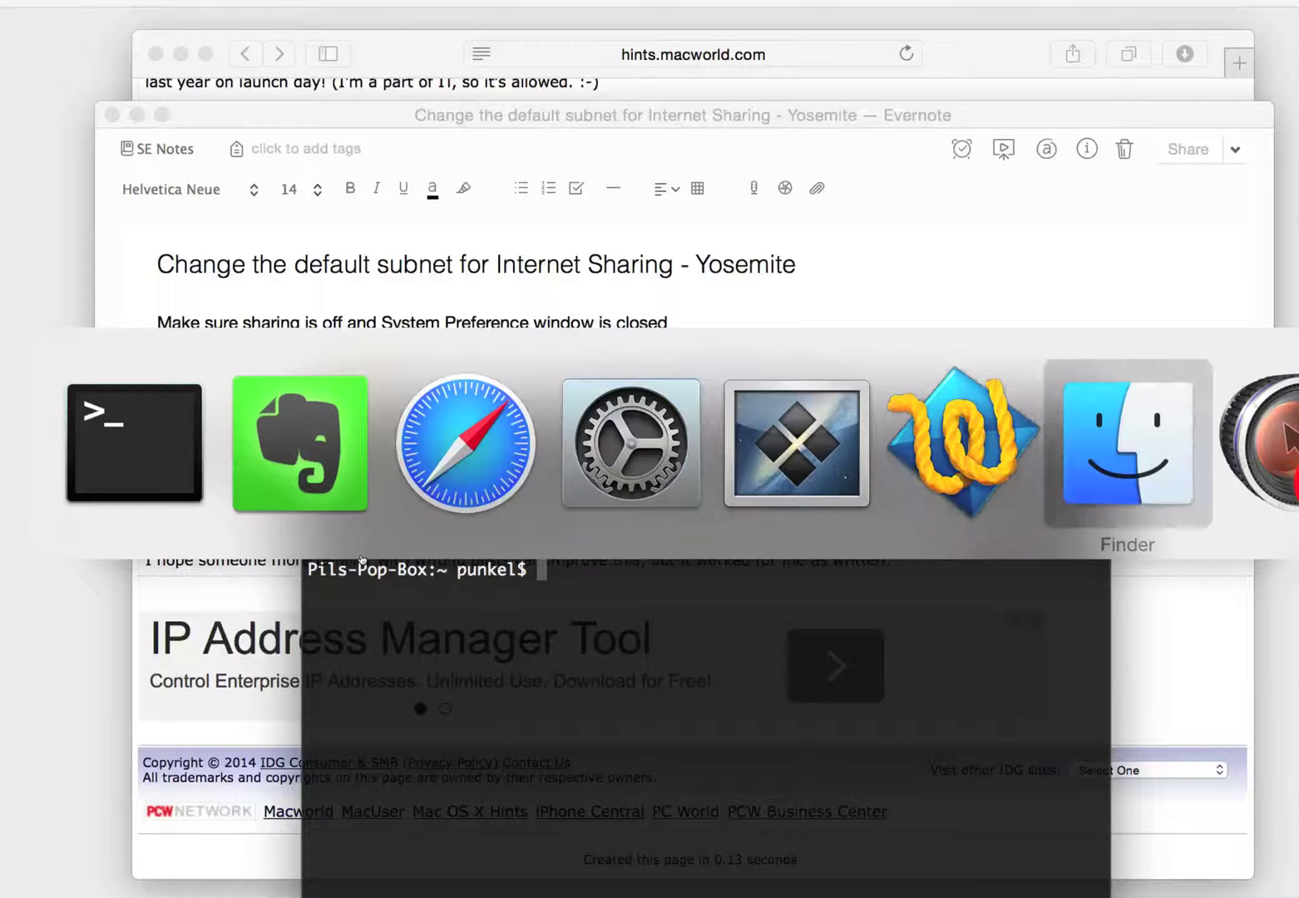
pyautogui.press('super+Tab')
pyautogui.press('super+Tab')
pyautogui.press('super+Tab')
pyautogui.press('super+Tab')
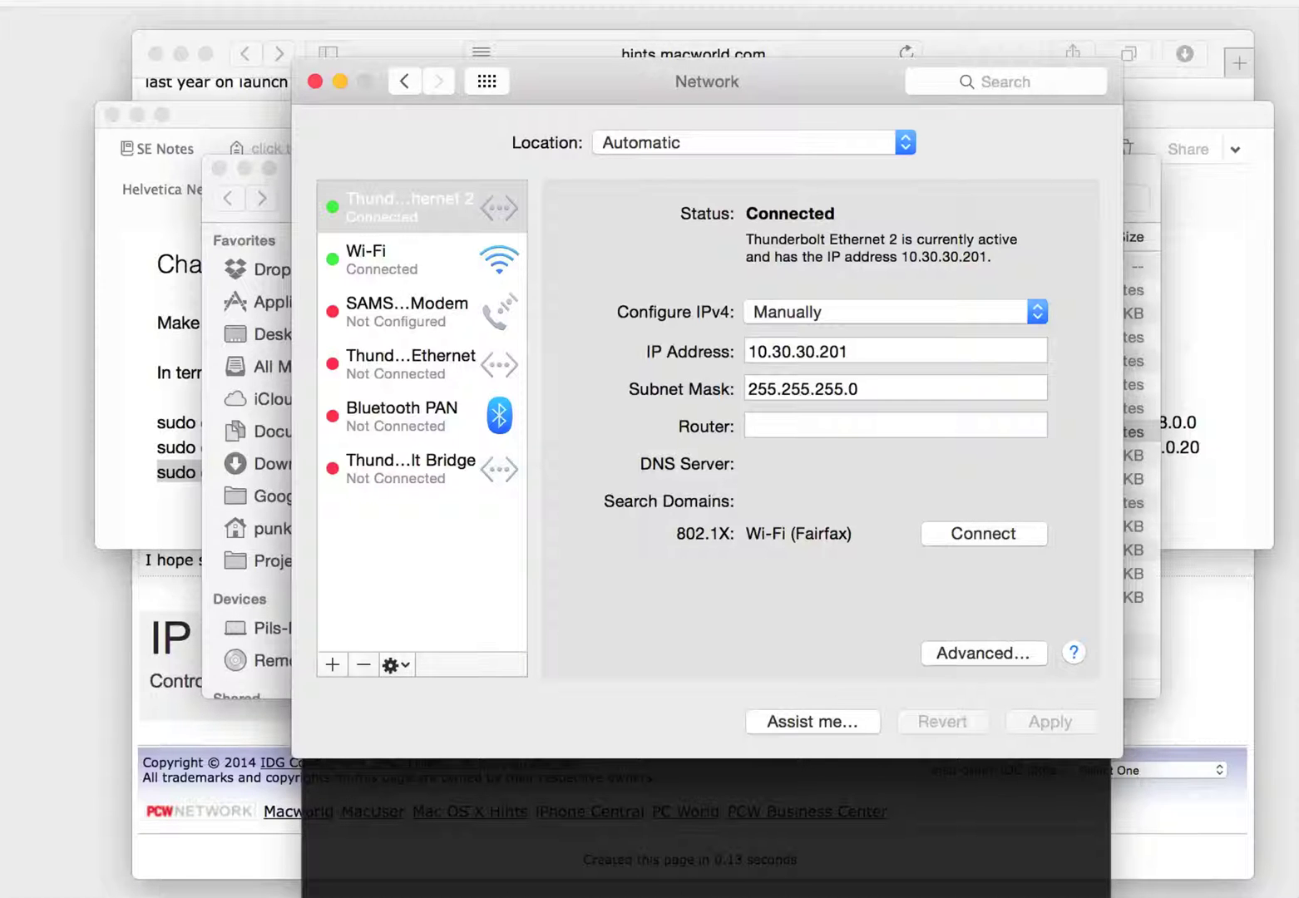
pyautogui.click(50, 2)
pyautogui.click(42, 92)
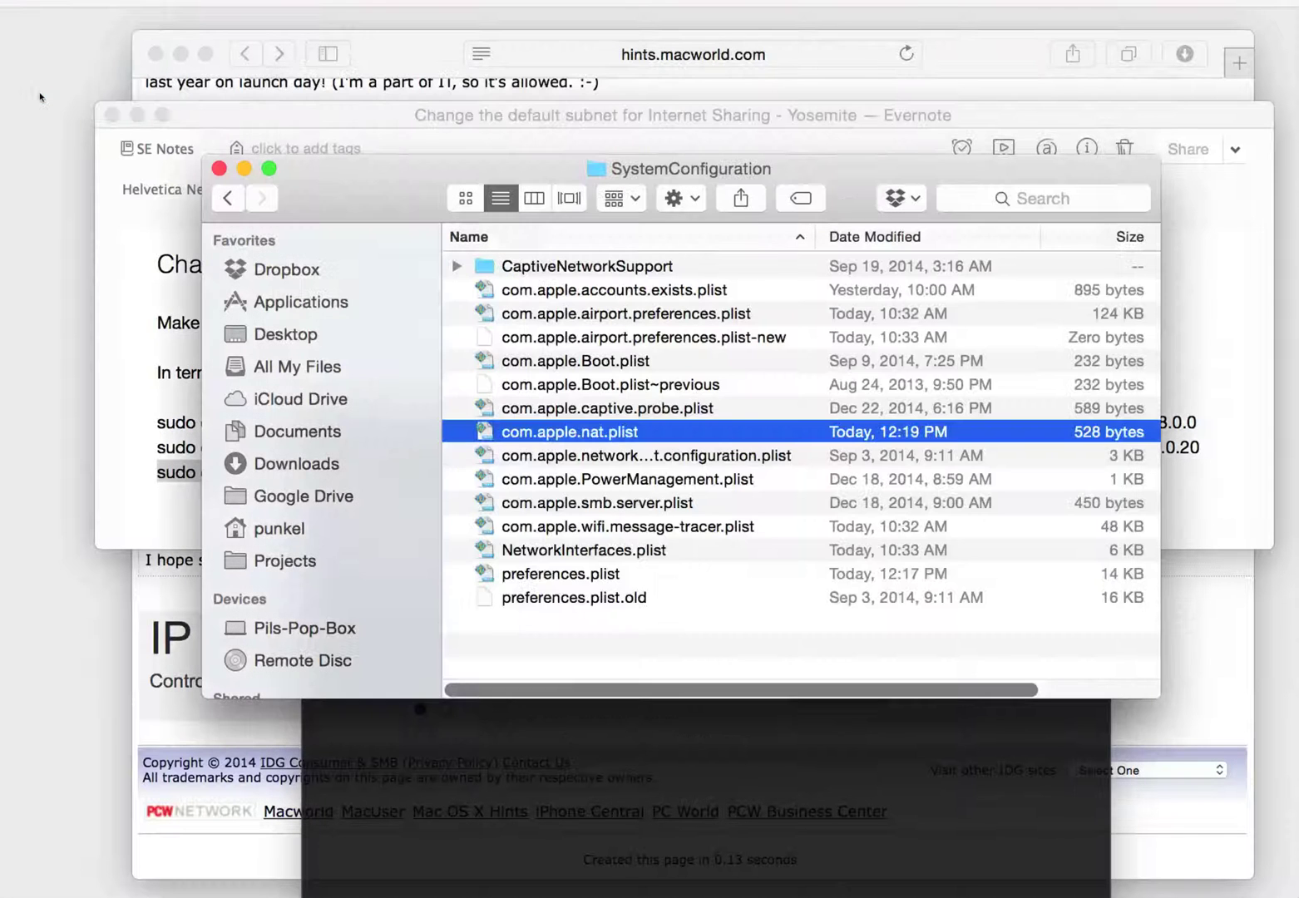
pyautogui.click(623, 841)
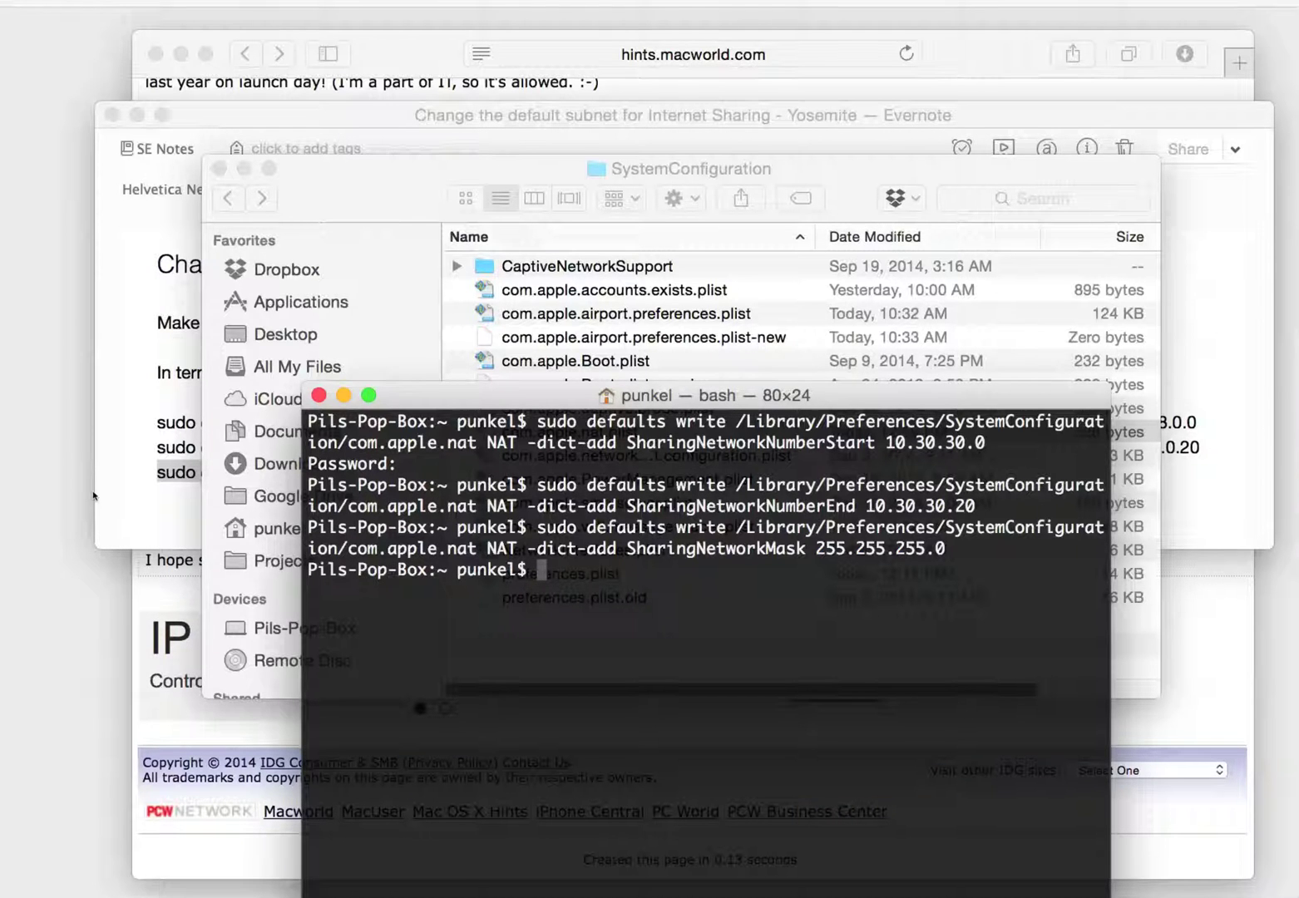
pyautogui.press('super+Tab')
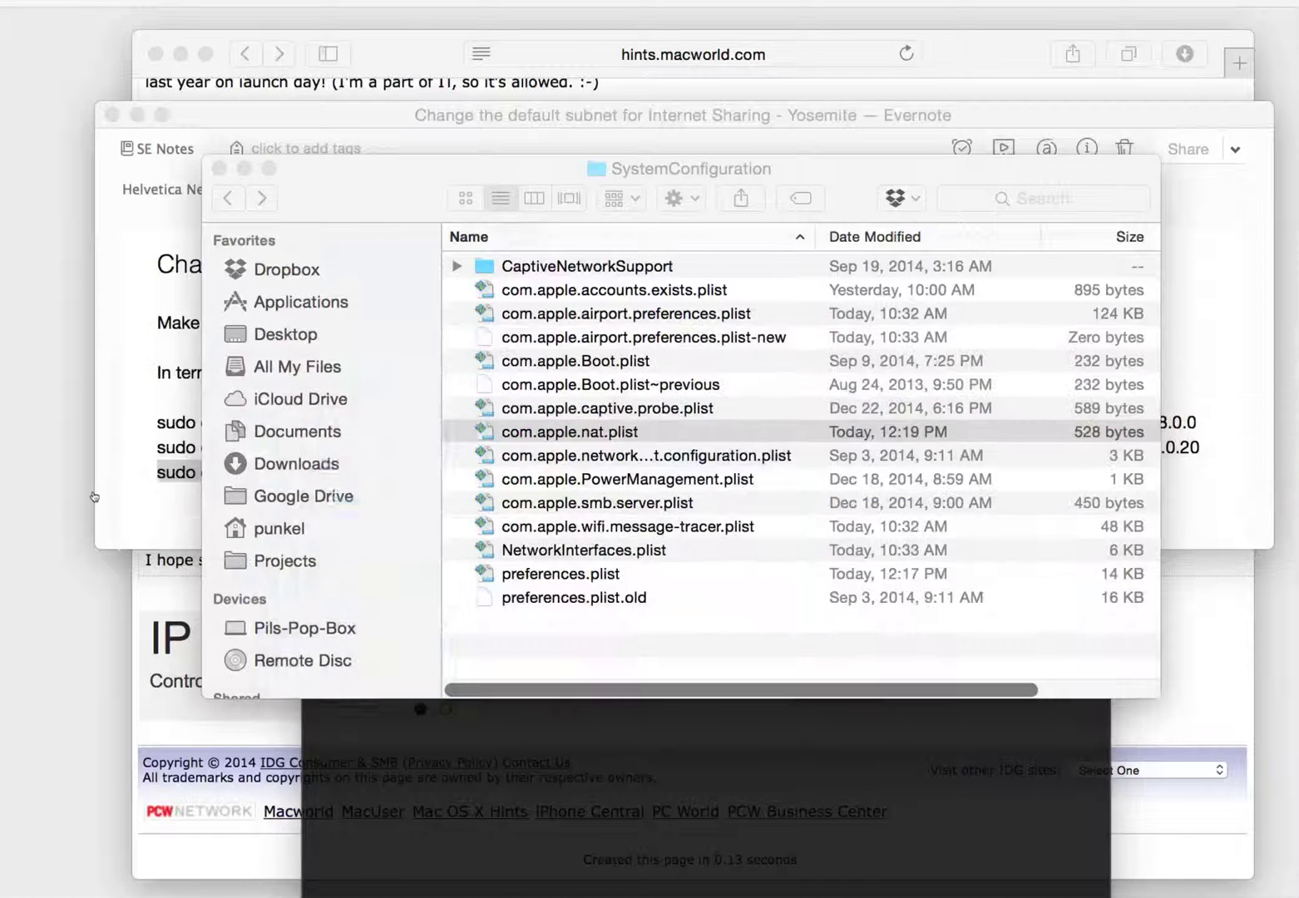
# Open com.apple.nat.plist in TextWrangler, check the 10.30.30.0–10.30.30.20 range and 255.255.255.0 mask, then close it
pyautogui.doubleClick(486, 431)
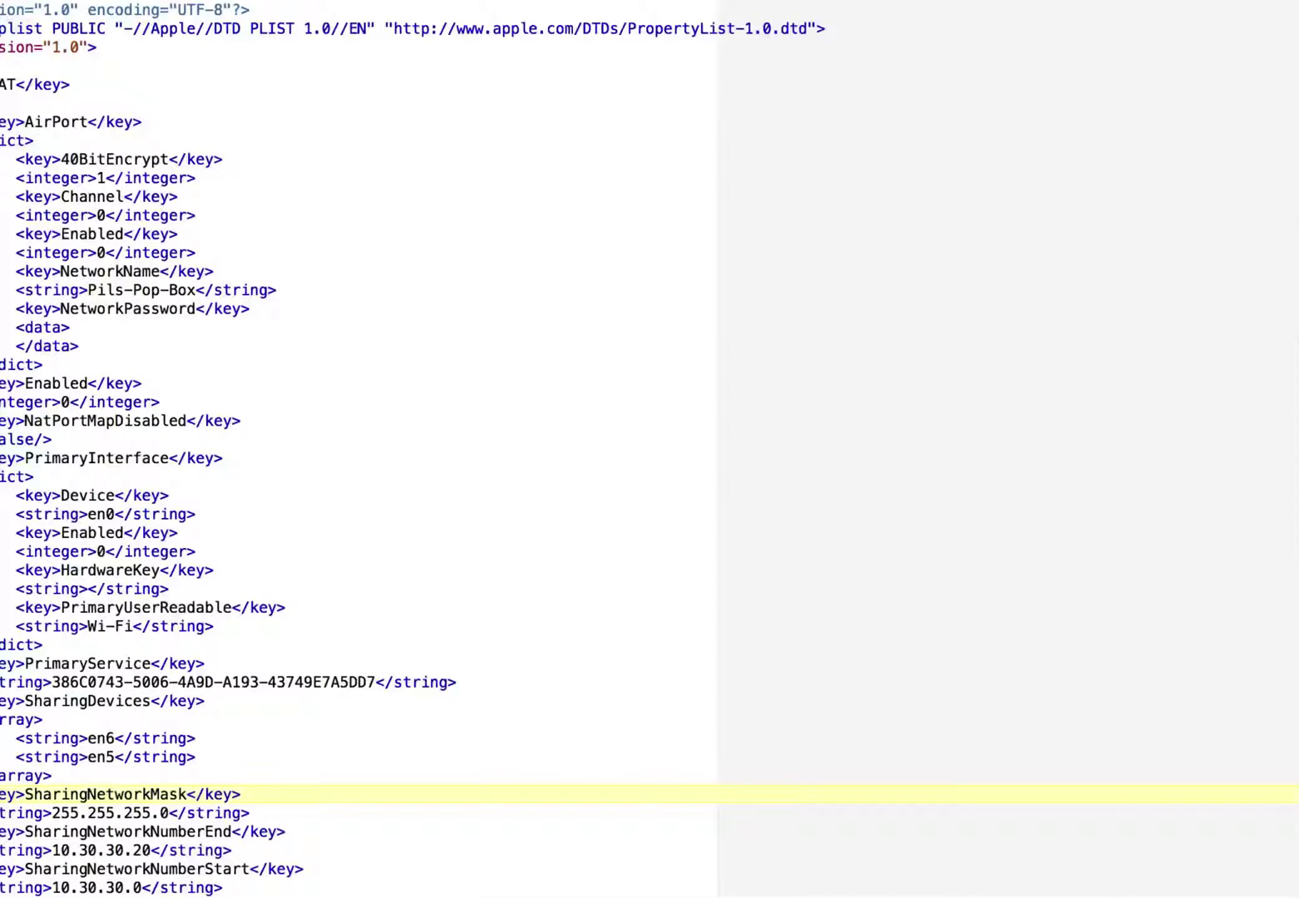
pyautogui.moveTo(1293, 894); pyautogui.dragTo(778, 683)
pyautogui.scroll(-10, 778, 406)
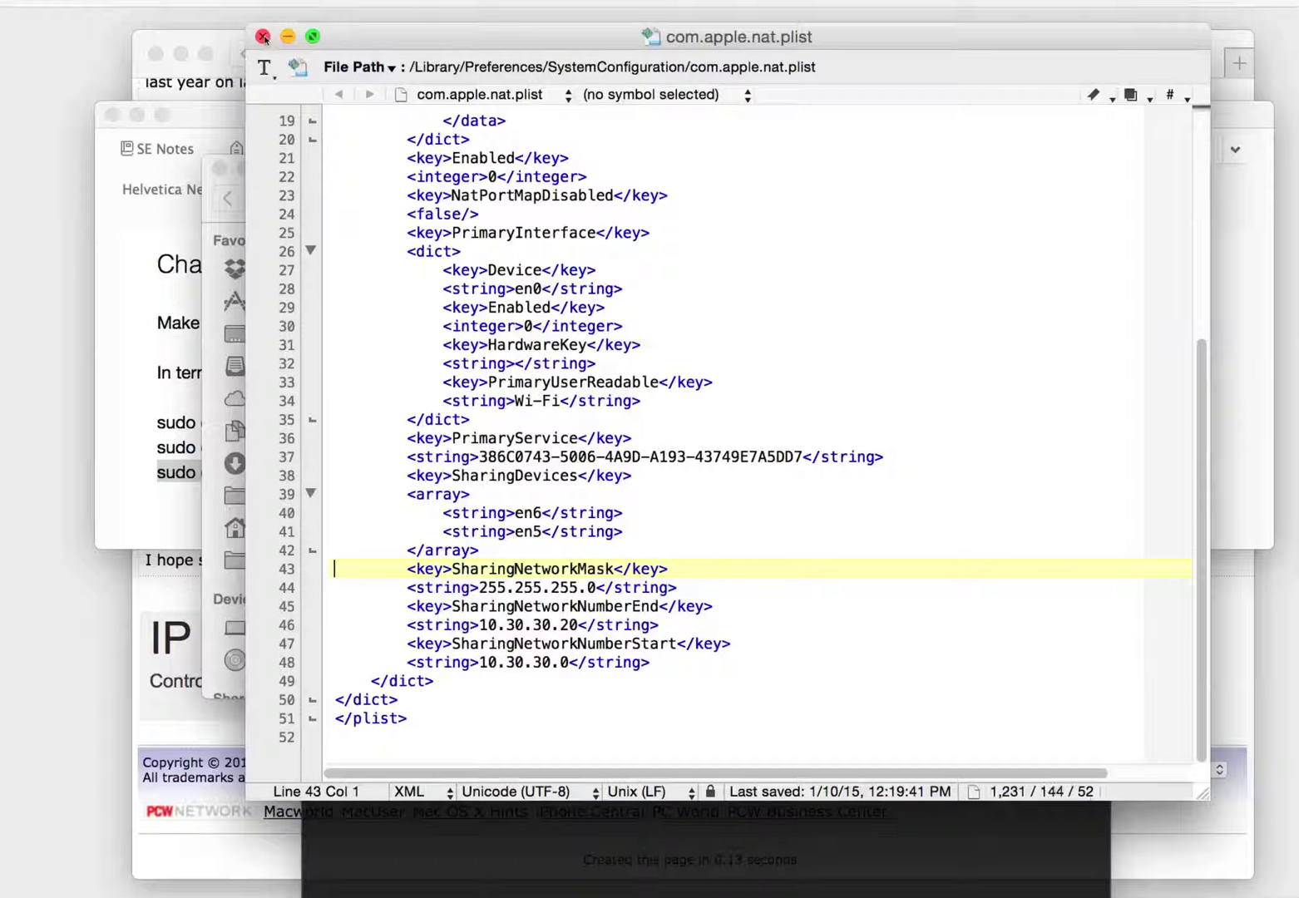
pyautogui.click(263, 36)
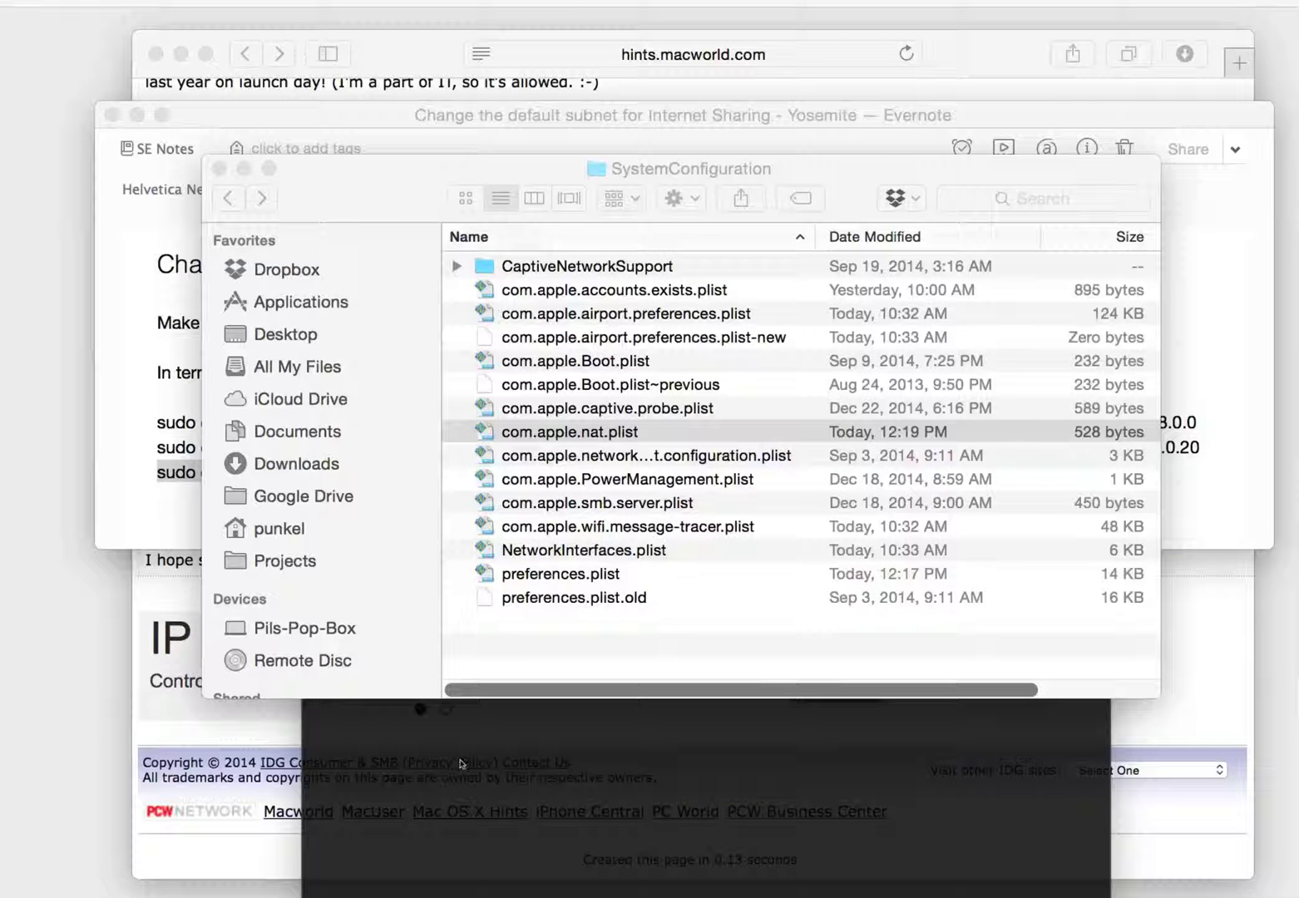
# Enable and start Internet Sharing from Wi-Fi to the Thunderbolt Ethernet ports in Sharing
pyautogui.press('super+Tab')
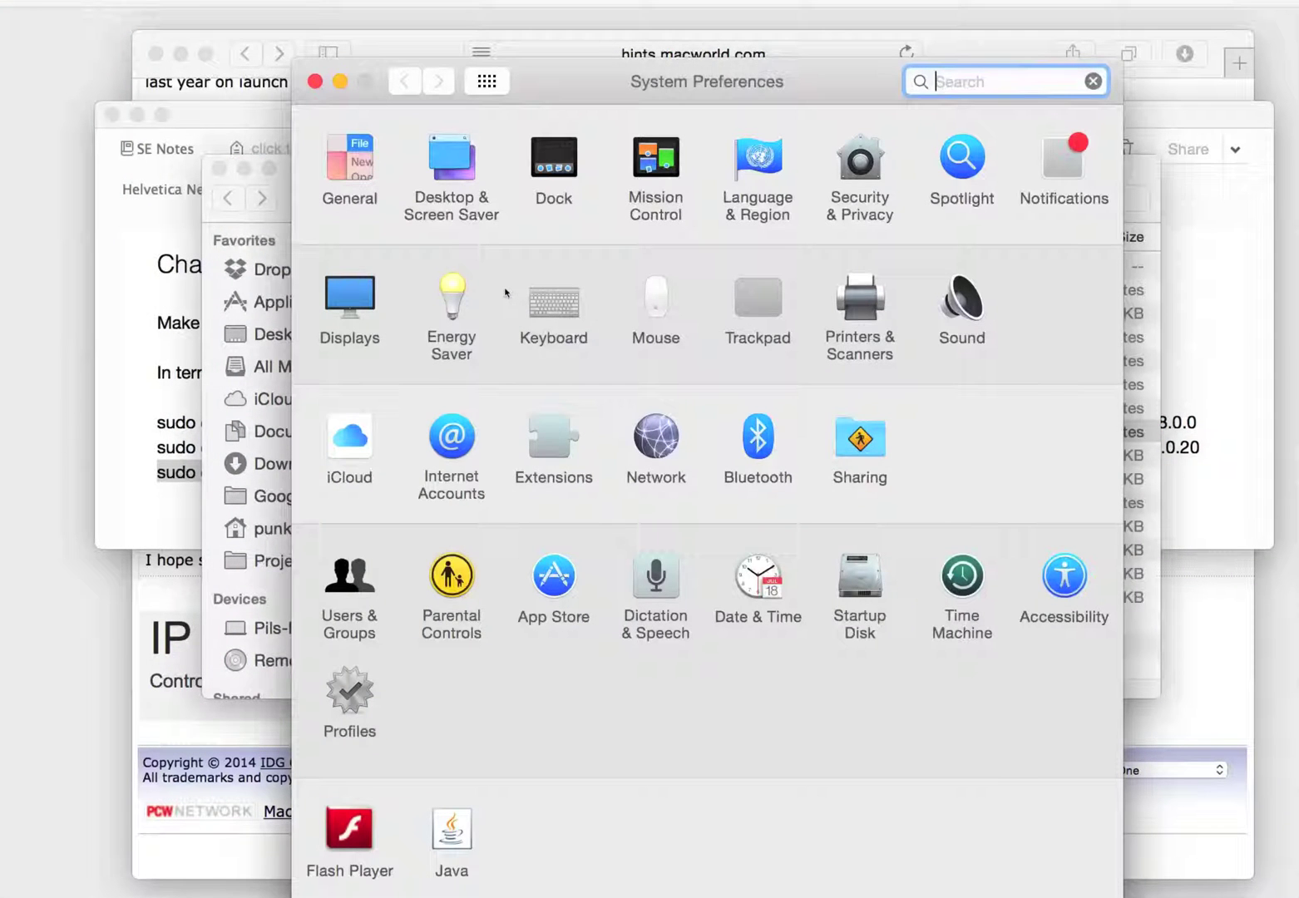
pyautogui.click(860, 453)
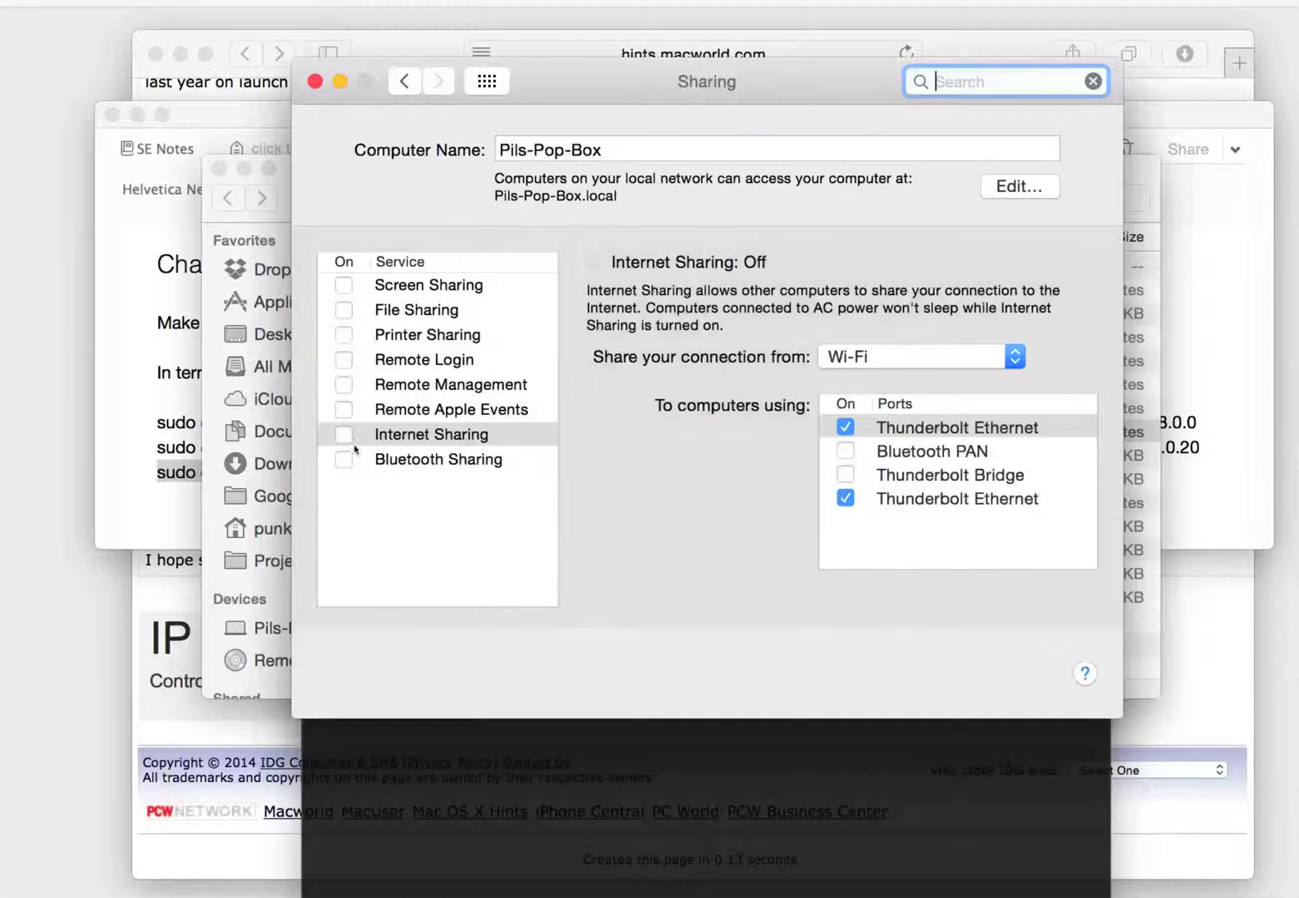
pyautogui.click(341, 435)
pyautogui.click(341, 435)
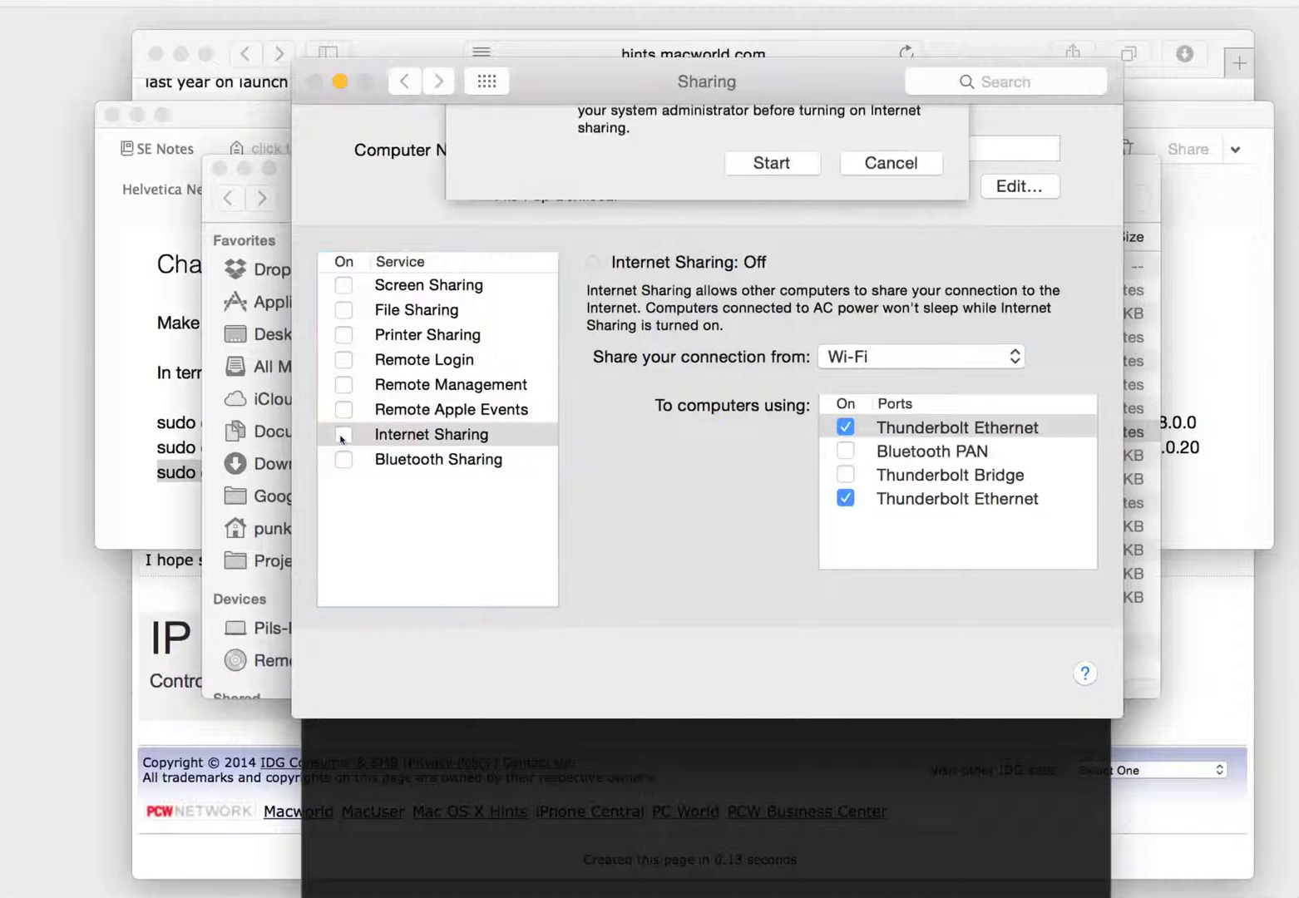
pyautogui.click(767, 288)
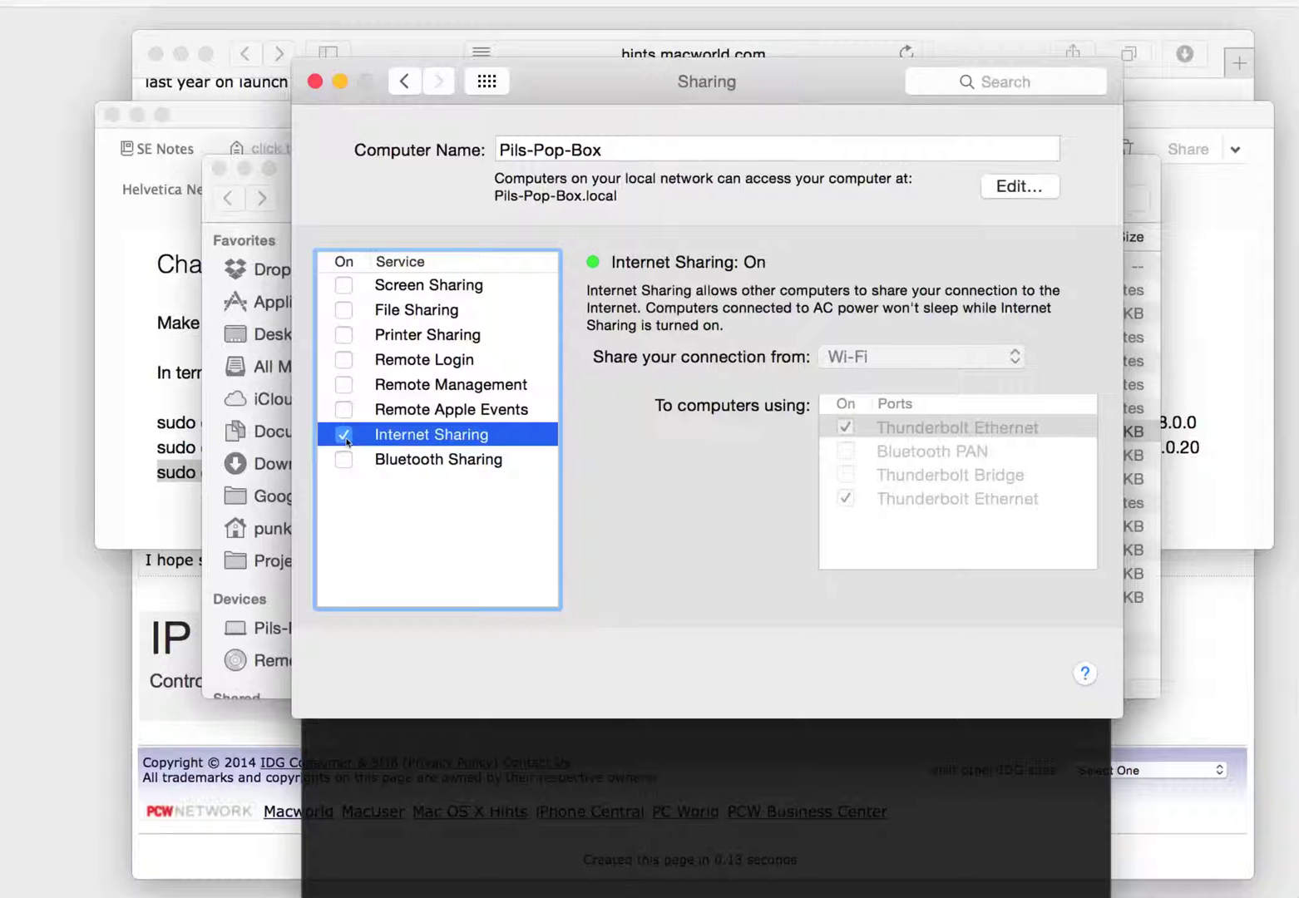
pyautogui.click(346, 440)
# Reopen the regenerated com.apple.nat.plist in TextWrangler and locate the SharingNetworkMask 255.255.255.0 entry
pyautogui.click(272, 222)
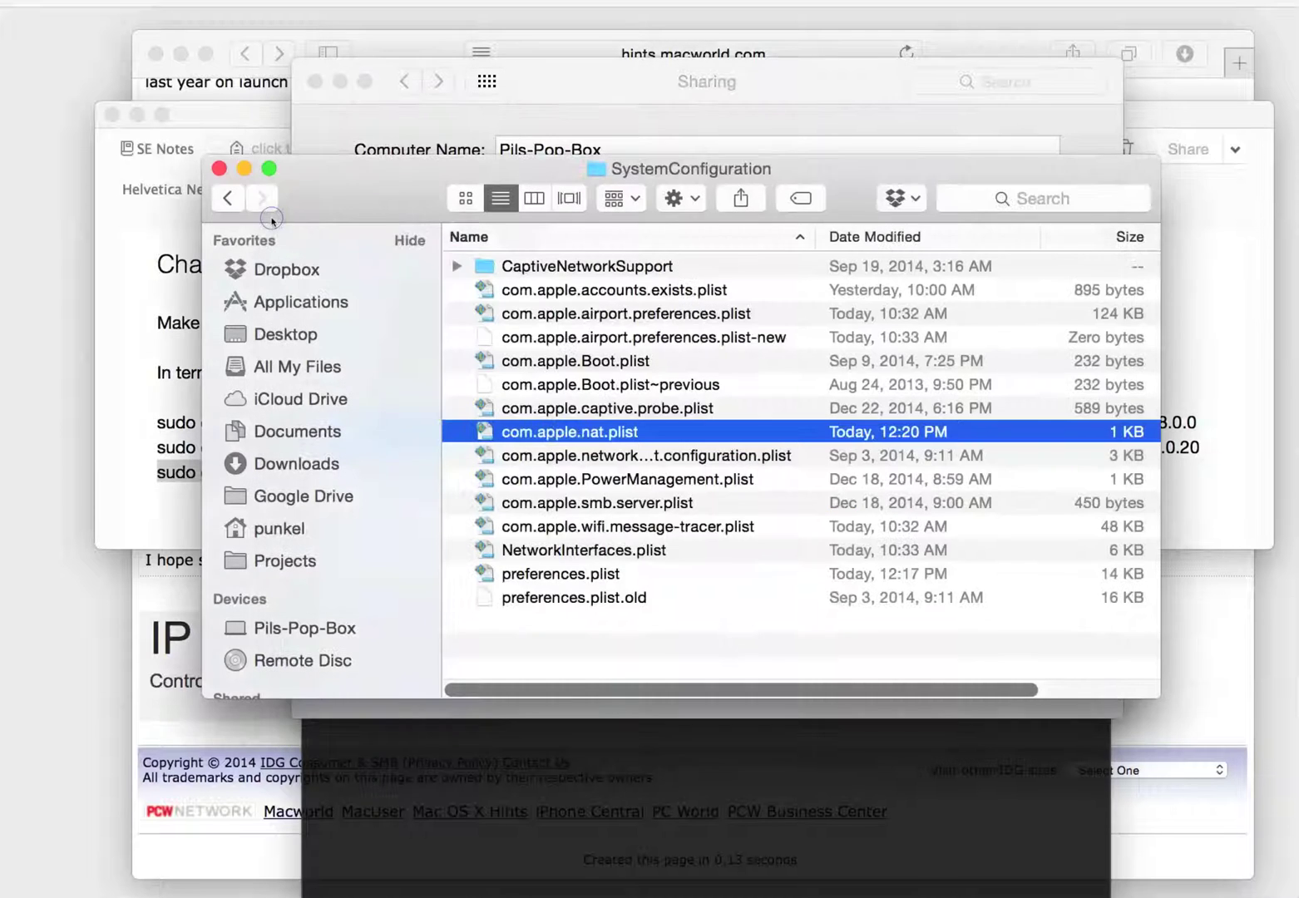
pyautogui.doubleClick(566, 432)
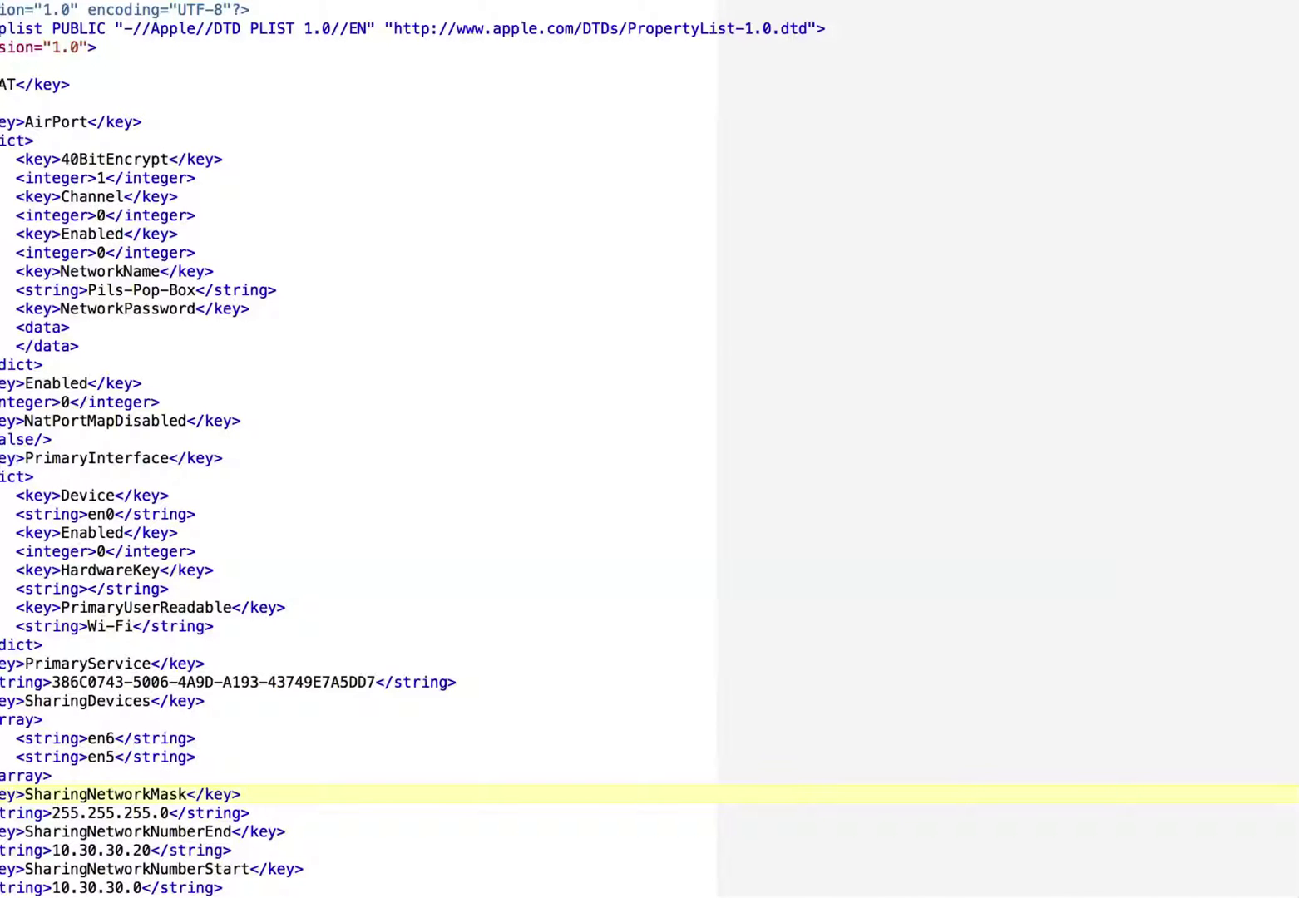
pyautogui.moveTo(1293, 894); pyautogui.dragTo(682, 622)
pyautogui.scroll(-5, 632, 374)
pyautogui.click(594, 400)
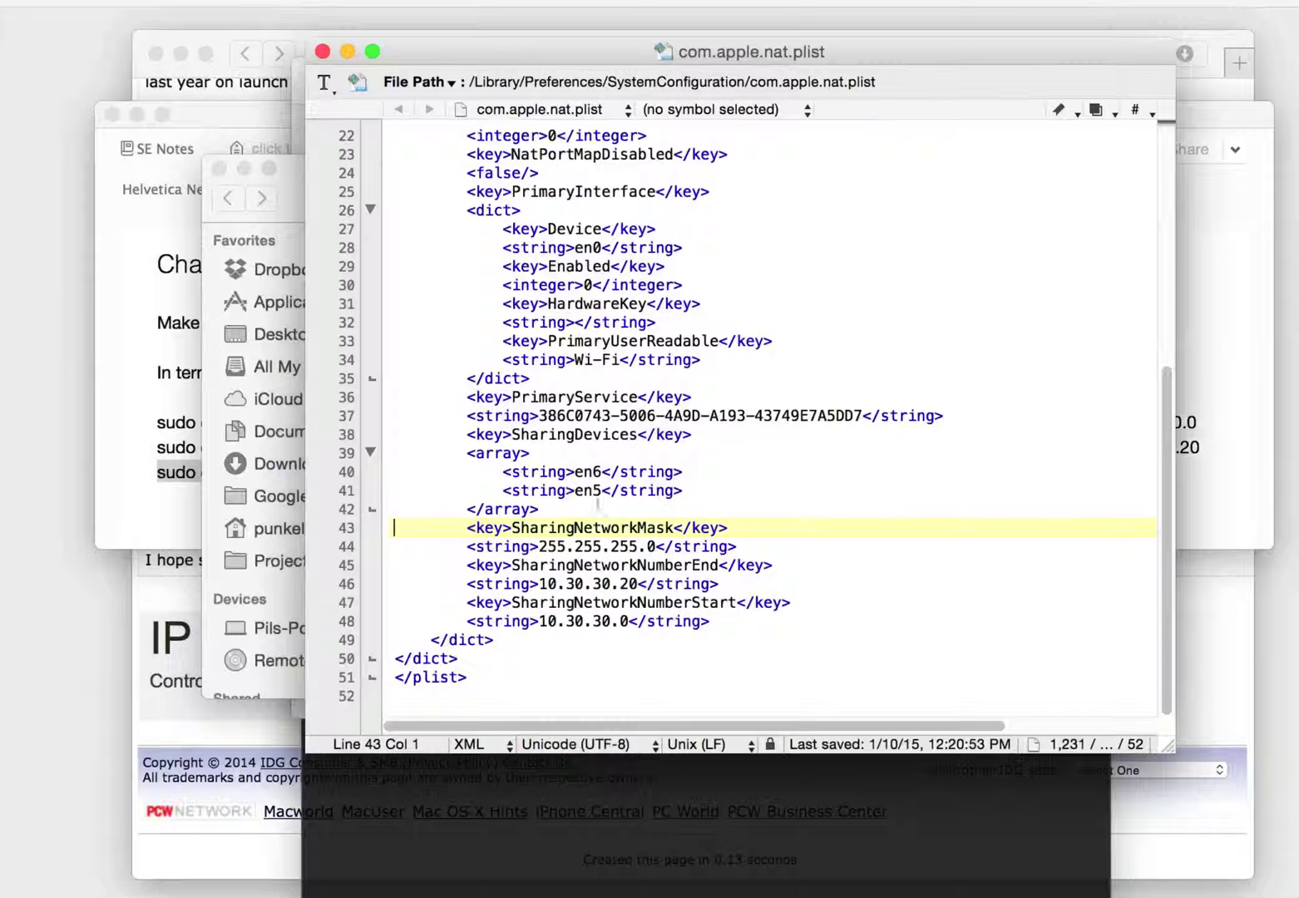
# Tick Internet Sharing again and confirm Start
pyautogui.press('super+Tab')
pyautogui.press('super+Tab')
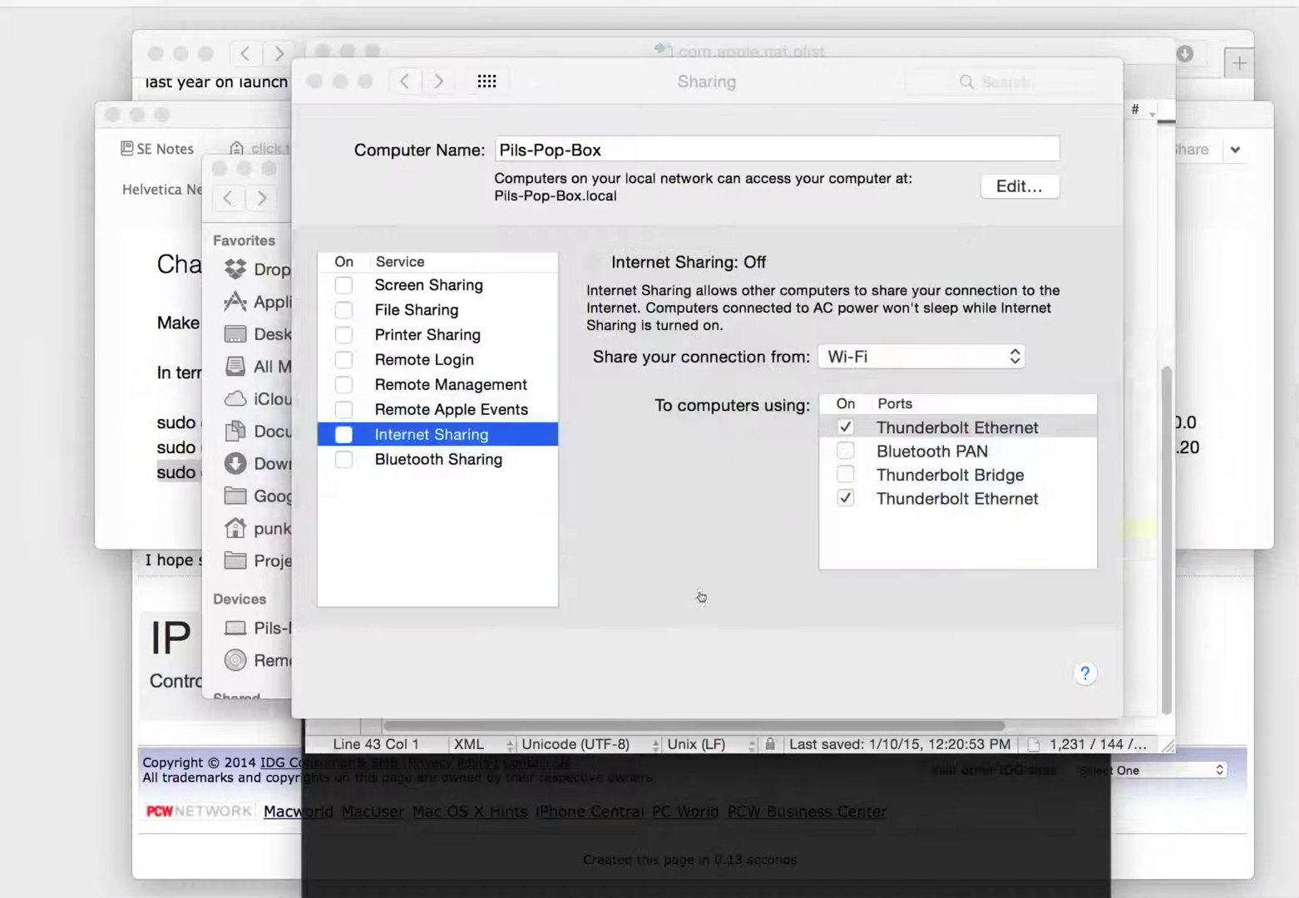
pyautogui.click(344, 434)
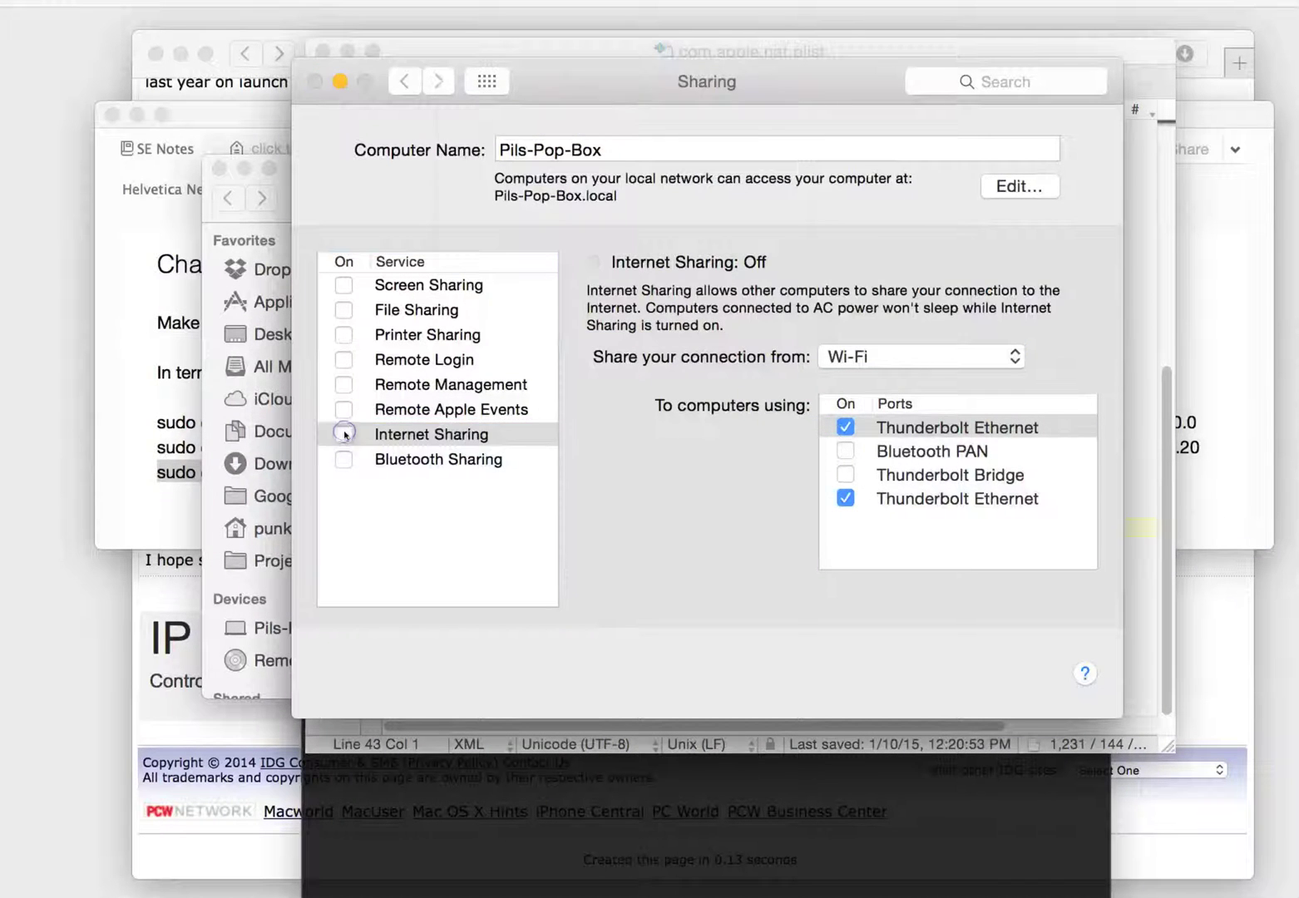
pyautogui.click(796, 297)
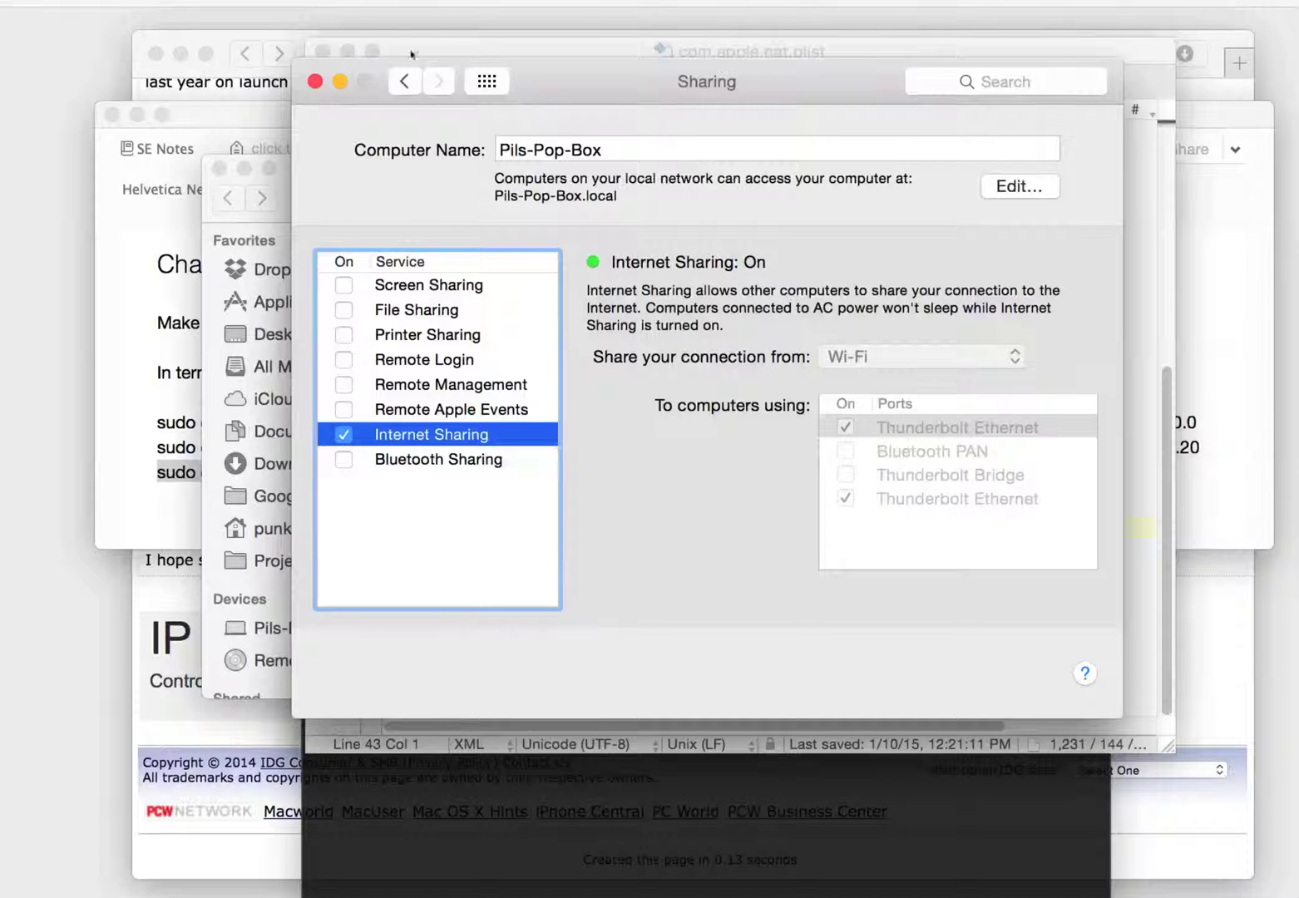
# In Network, apply Thunderbolt Ethernet 2 at 10.30.30.202, then restore and apply 10.30.30.201
pyautogui.click(488, 81)
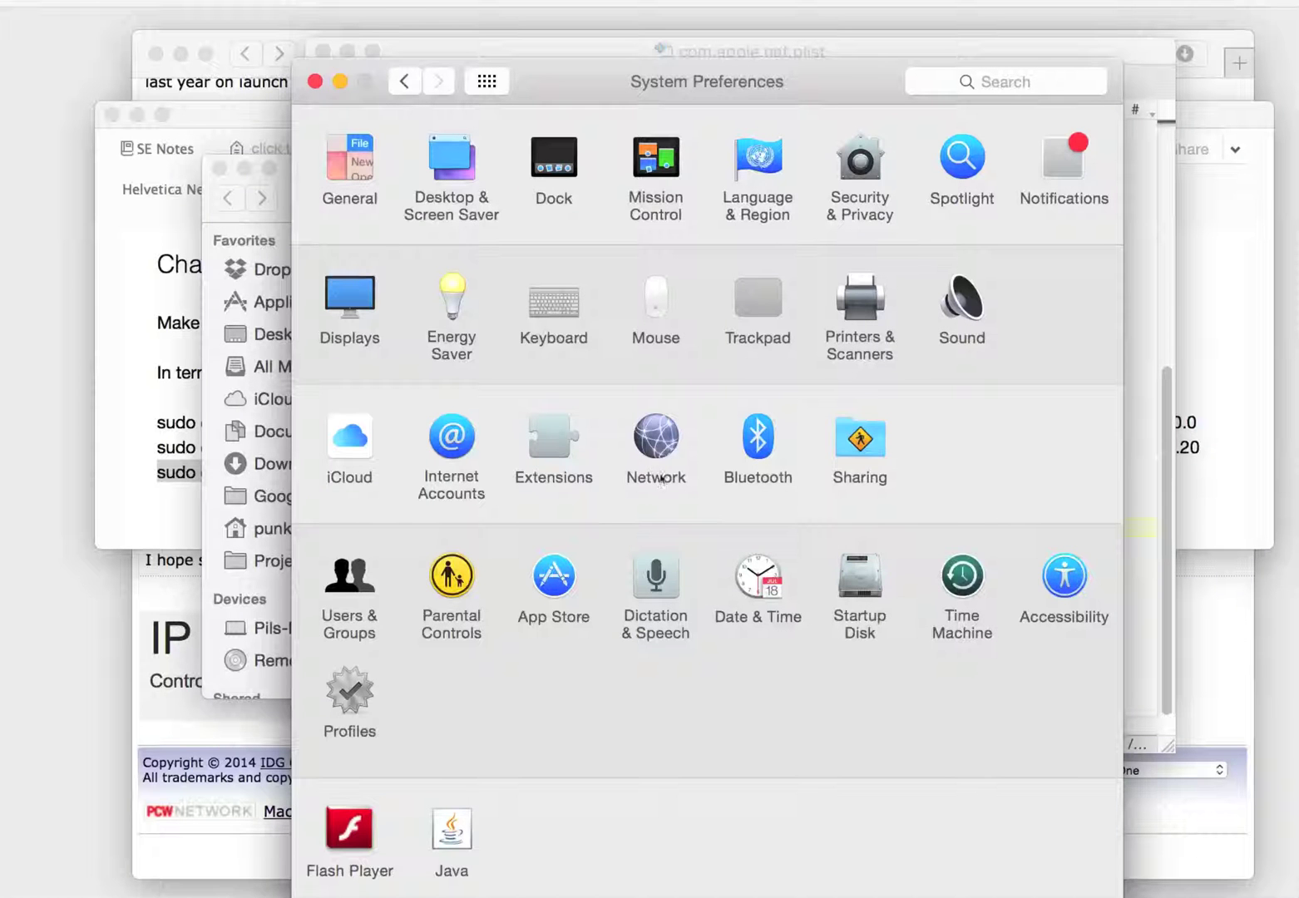
pyautogui.click(656, 449)
pyautogui.click(870, 351)
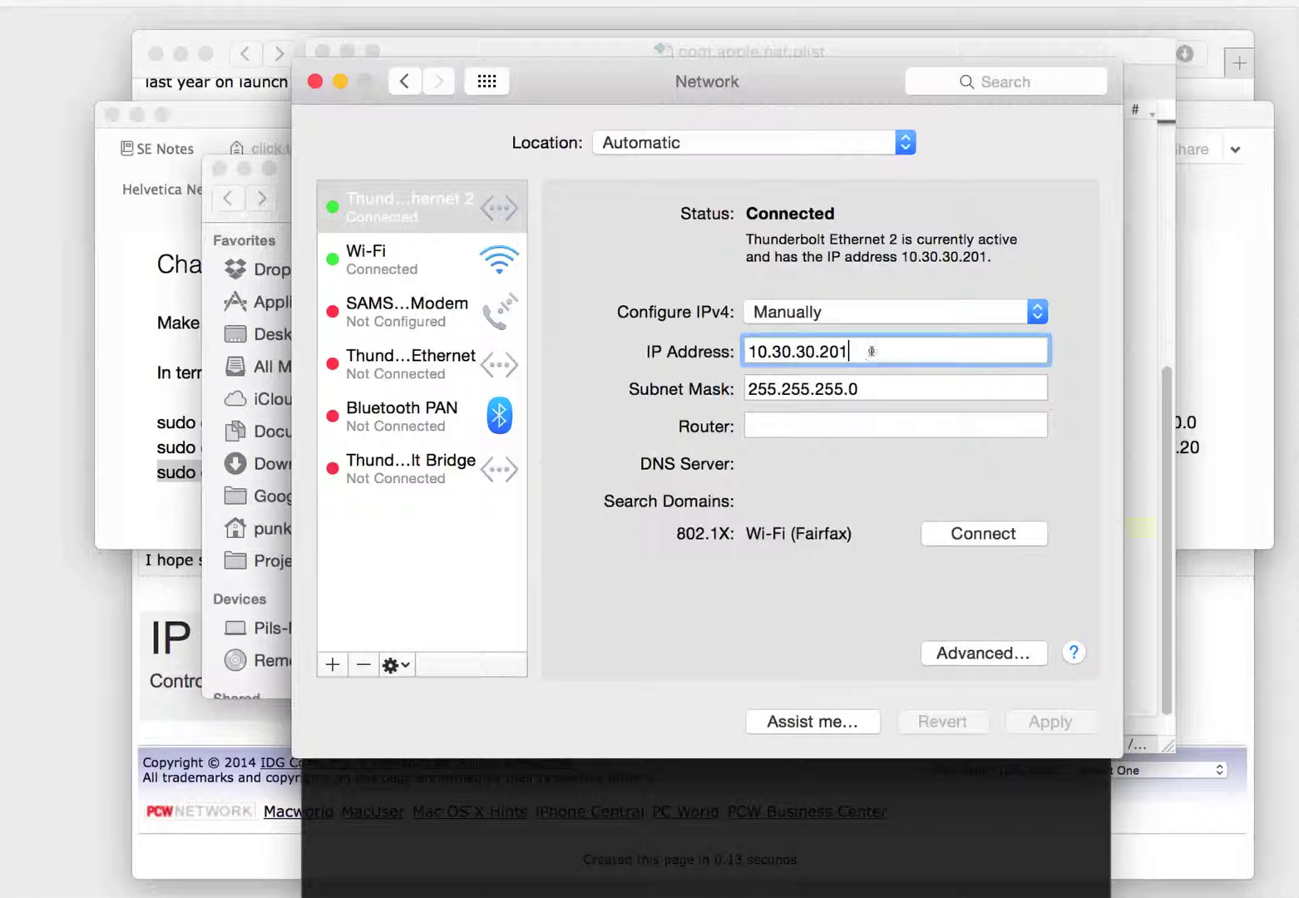
pyautogui.press('BackSpace')
pyautogui.write('2')
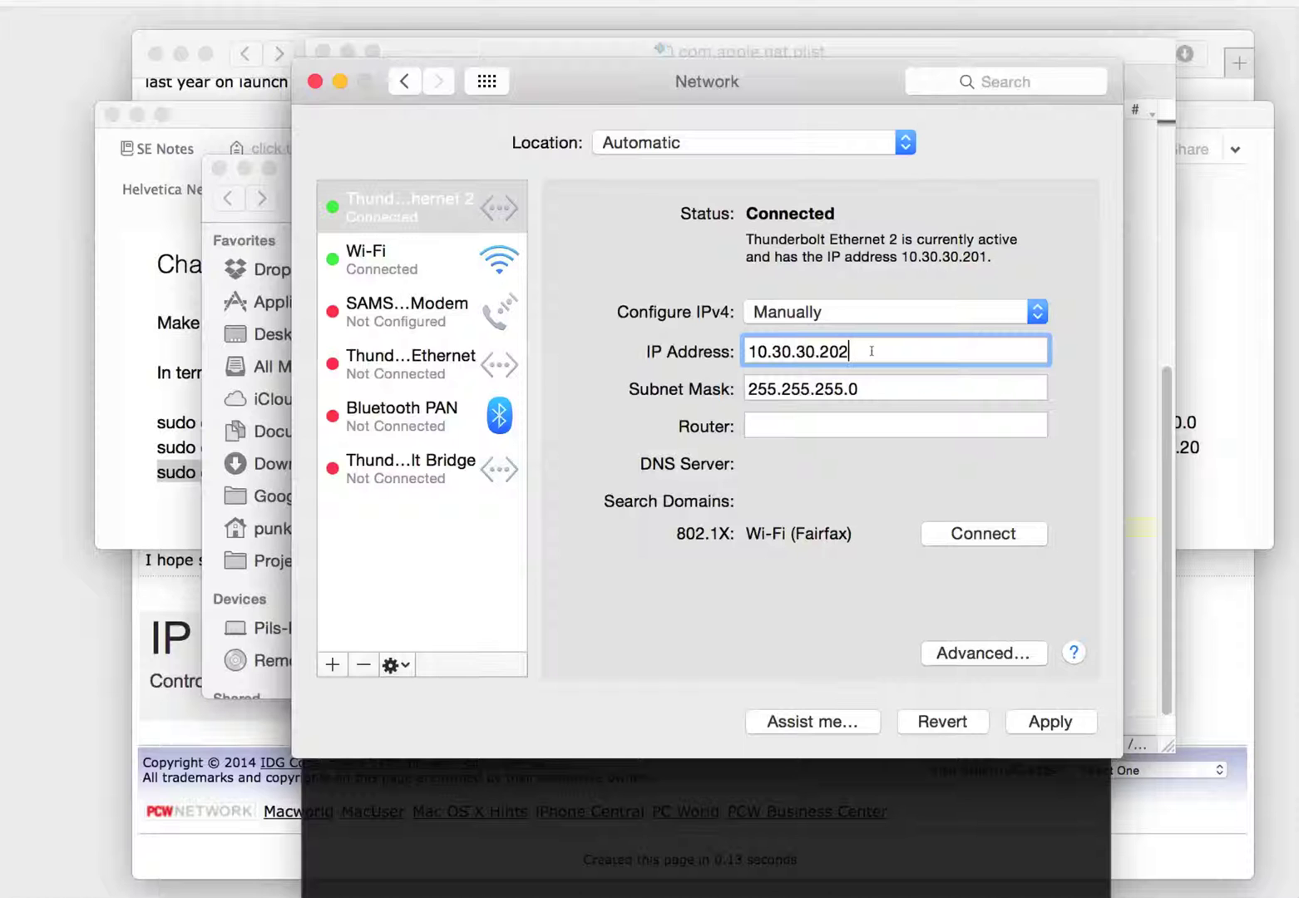
pyautogui.click(1033, 722)
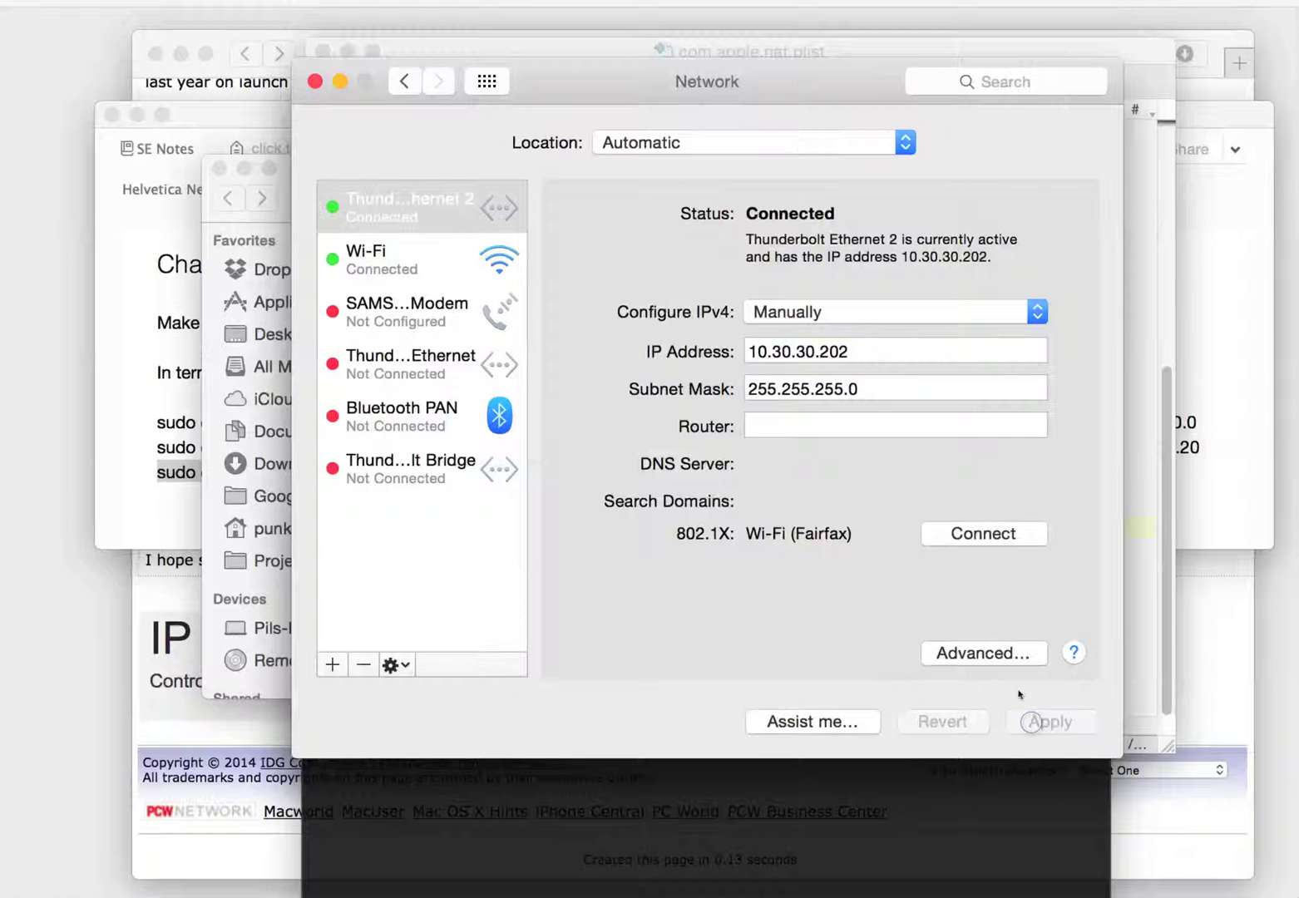
pyautogui.click(858, 355)
pyautogui.click(856, 355)
pyautogui.press('BackSpace')
pyautogui.write('1')
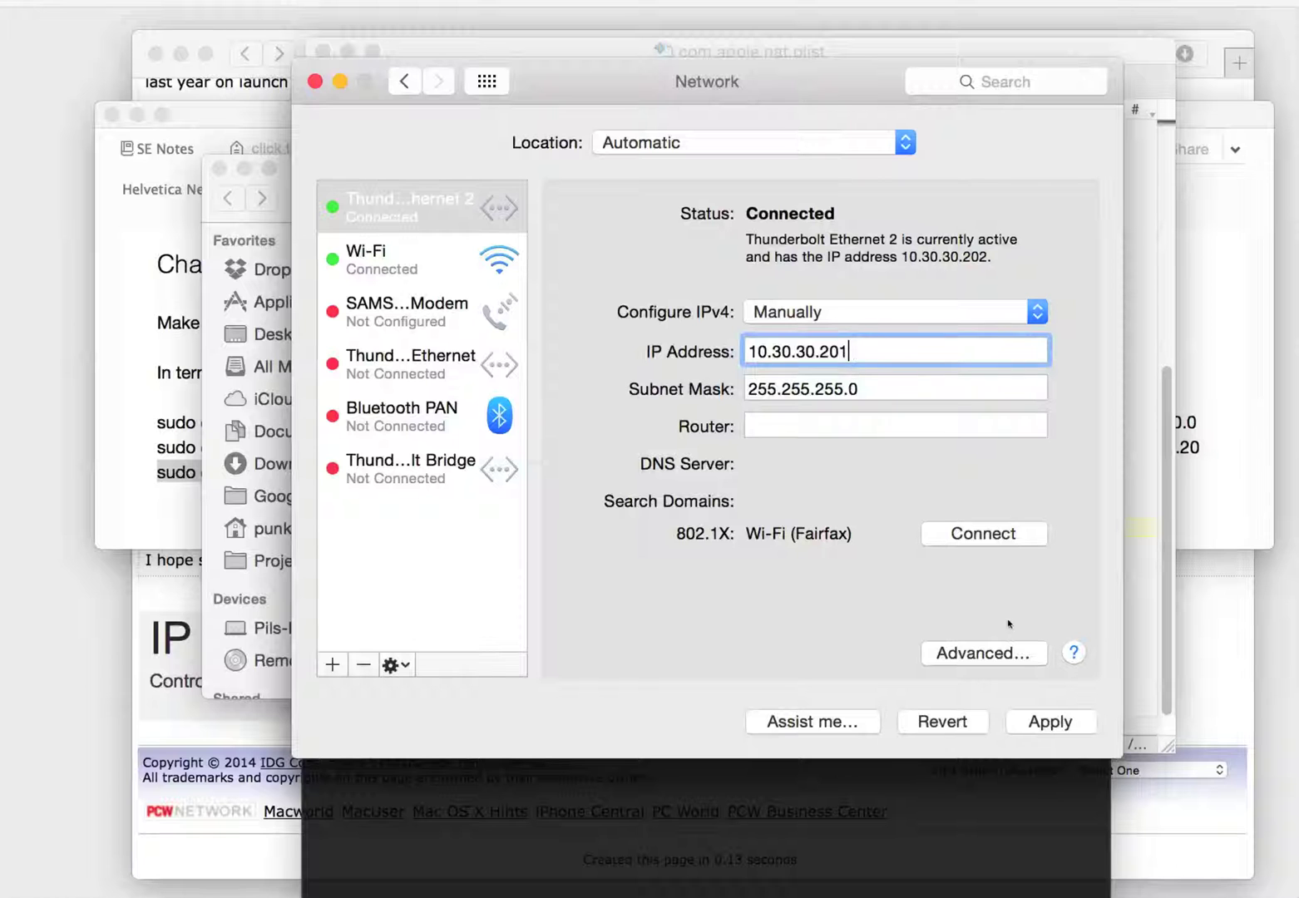
pyautogui.click(1033, 723)
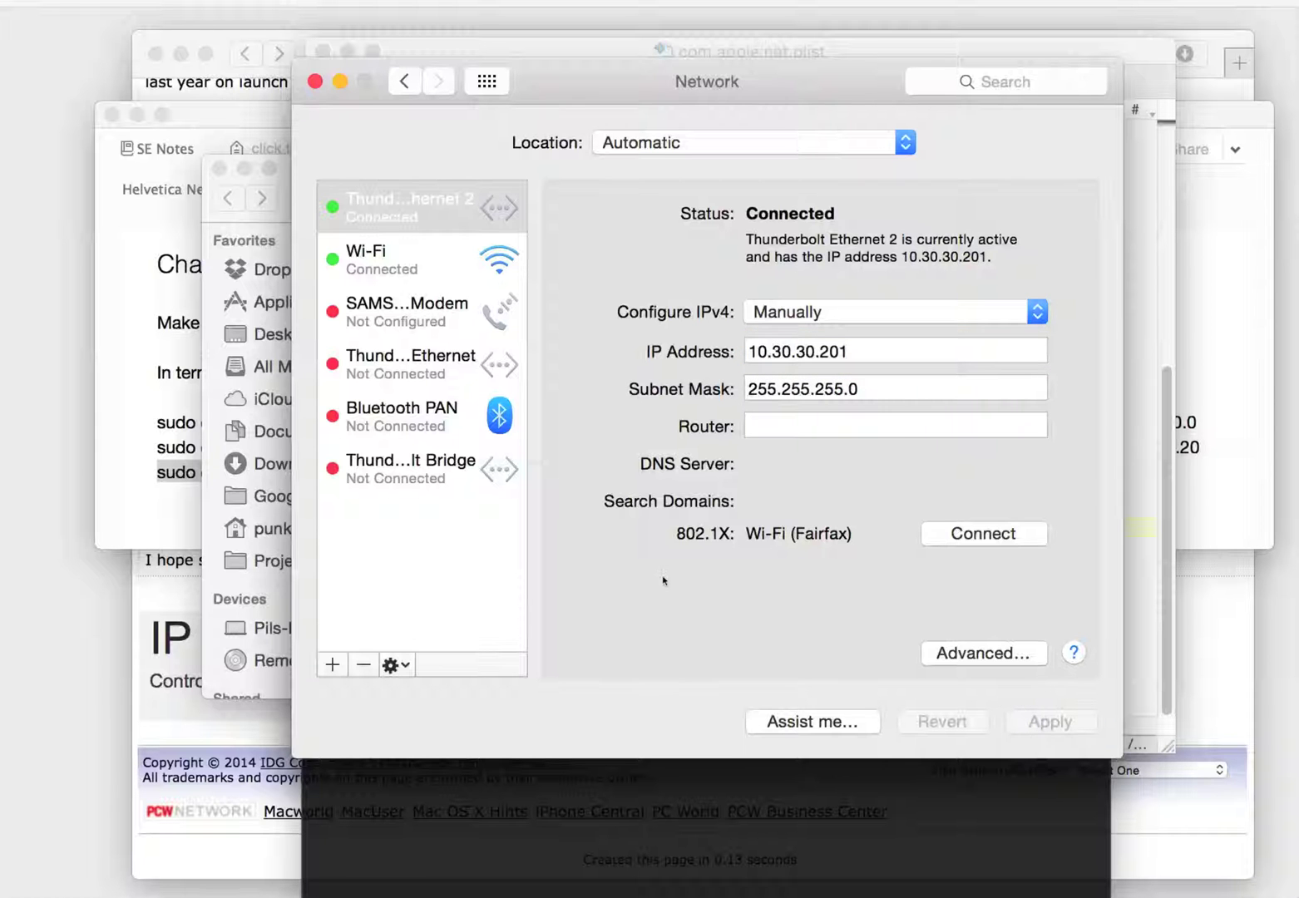
# In CoRD, log on to the Windows machine with the administrator account and its password
pyautogui.press('super+Tab')
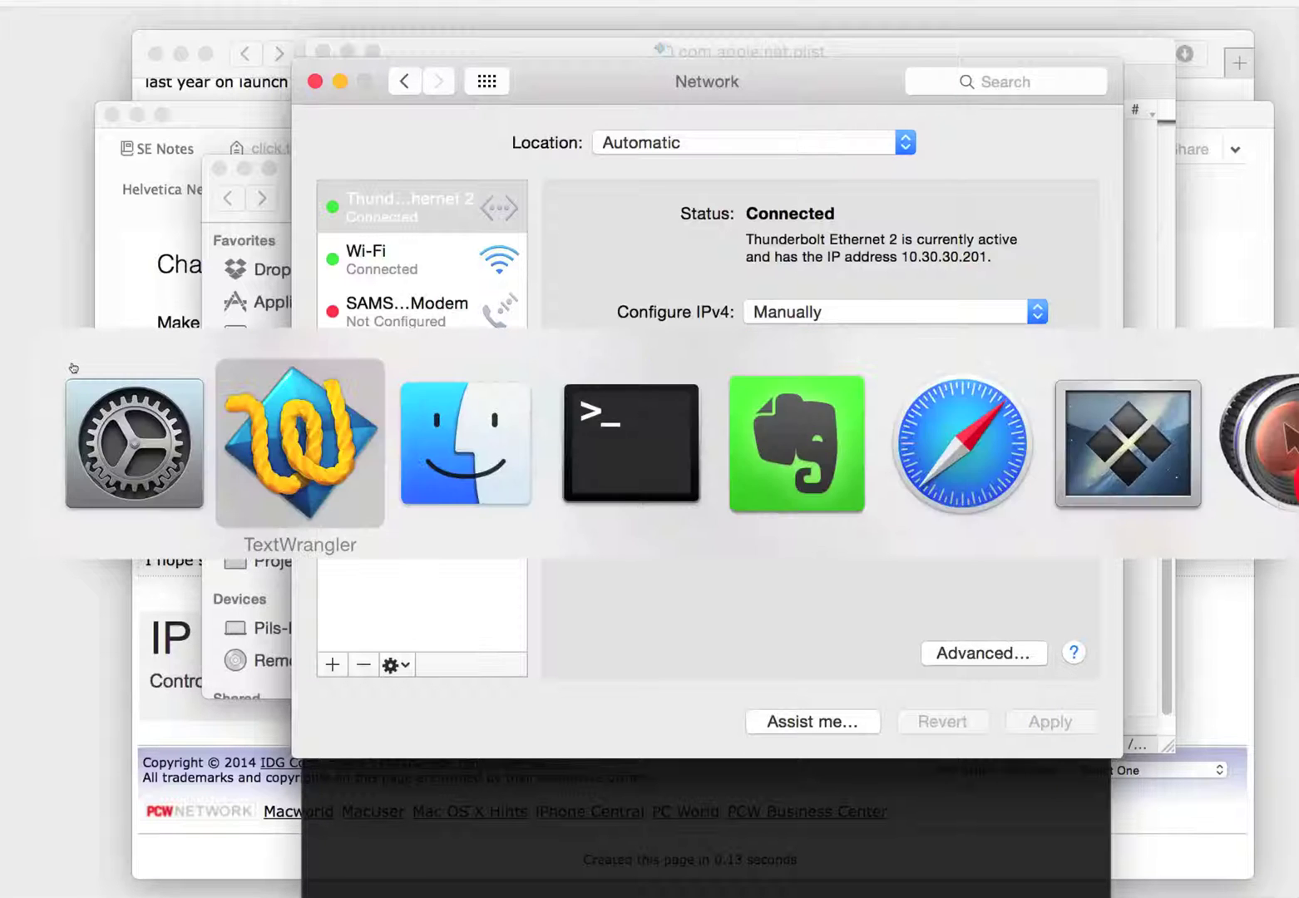
pyautogui.press('super+Tab')
pyautogui.press('super+Tab')
pyautogui.press('super+Tab')
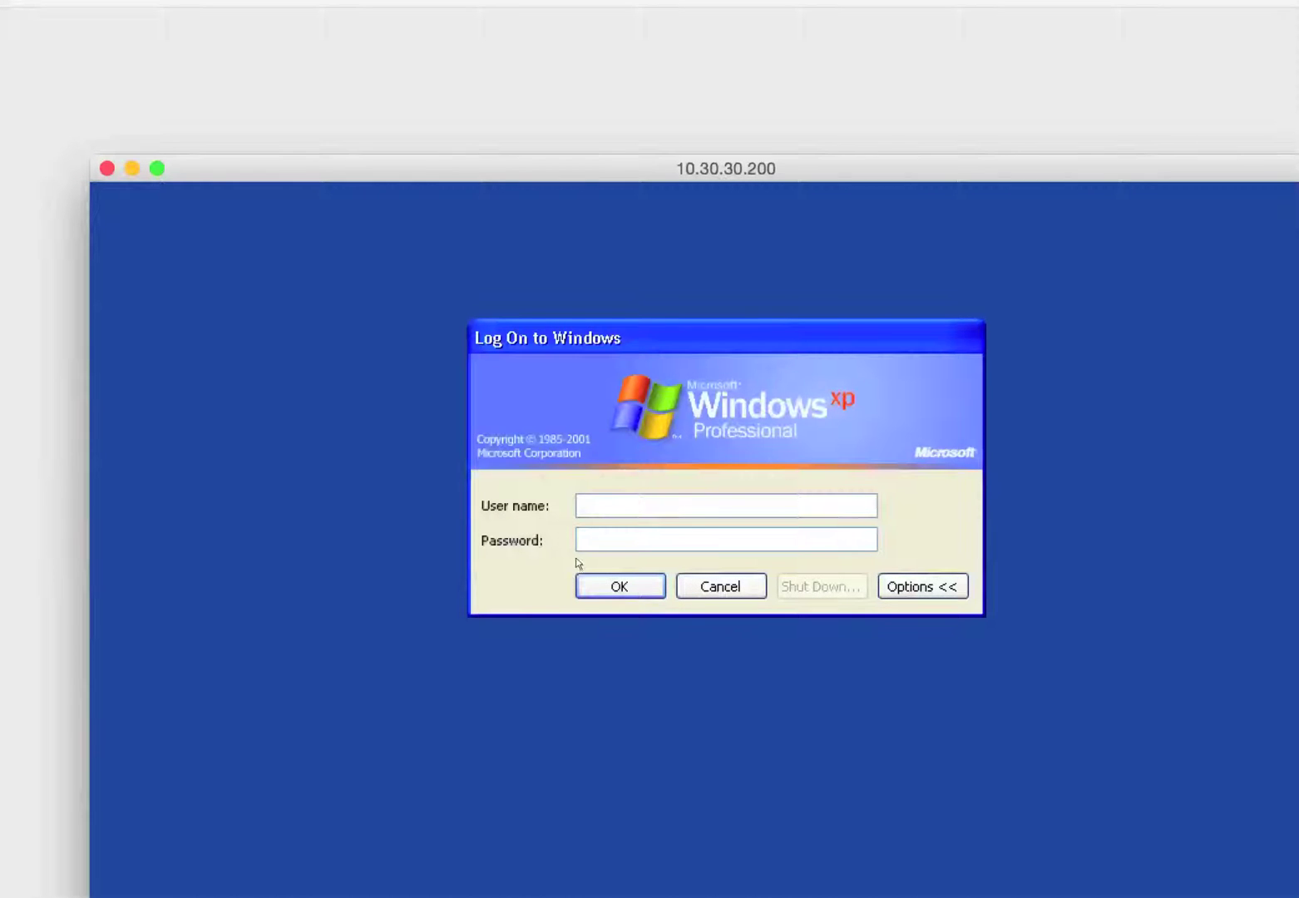
pyautogui.write('adminis')
pyautogui.hotkey('shift', 'Home')
pyautogui.press('BackSpace')
pyautogui.write('trator')
pyautogui.press('Tab')
pyautogui.write('•••••••')
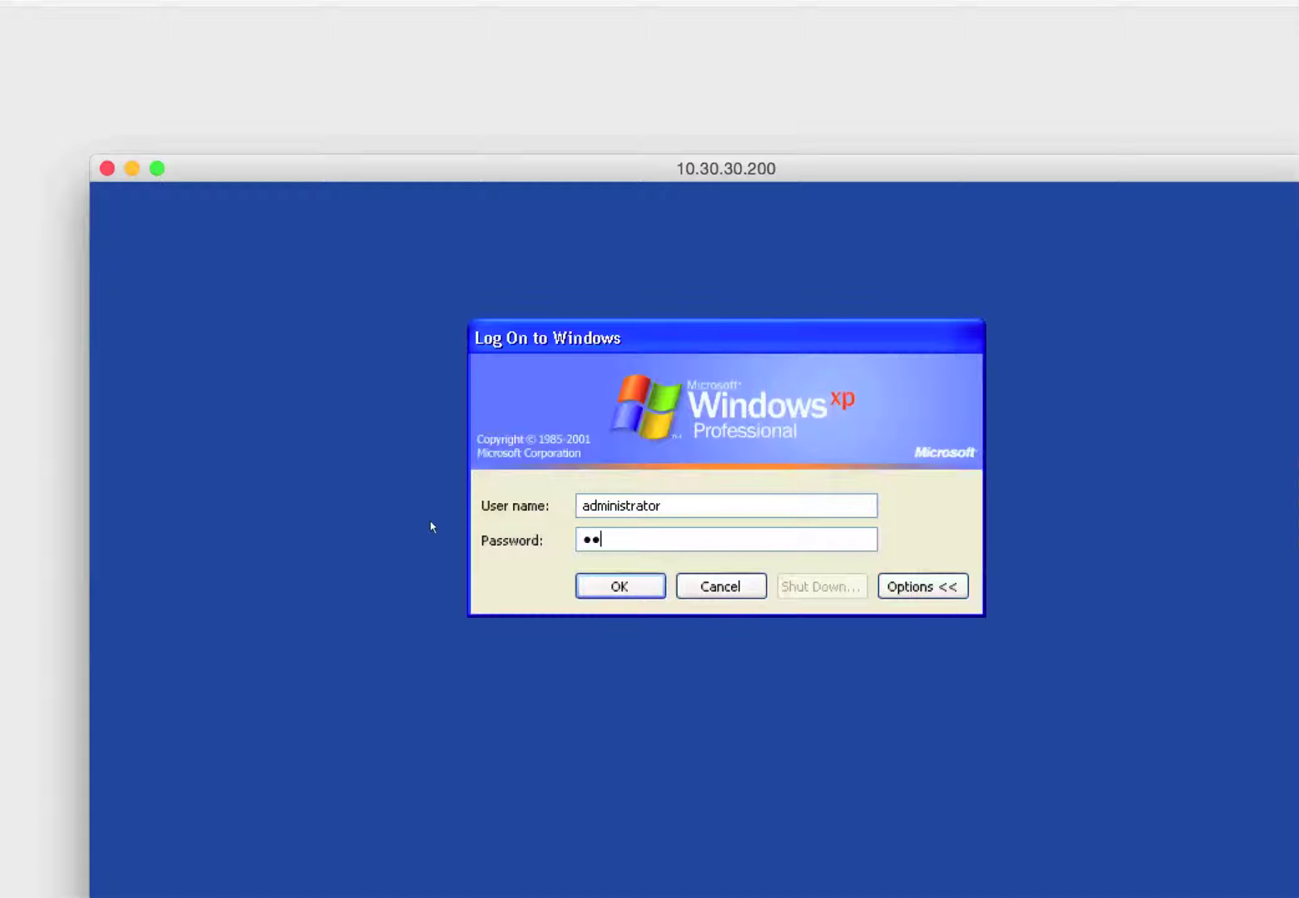
pyautogui.press('Return')
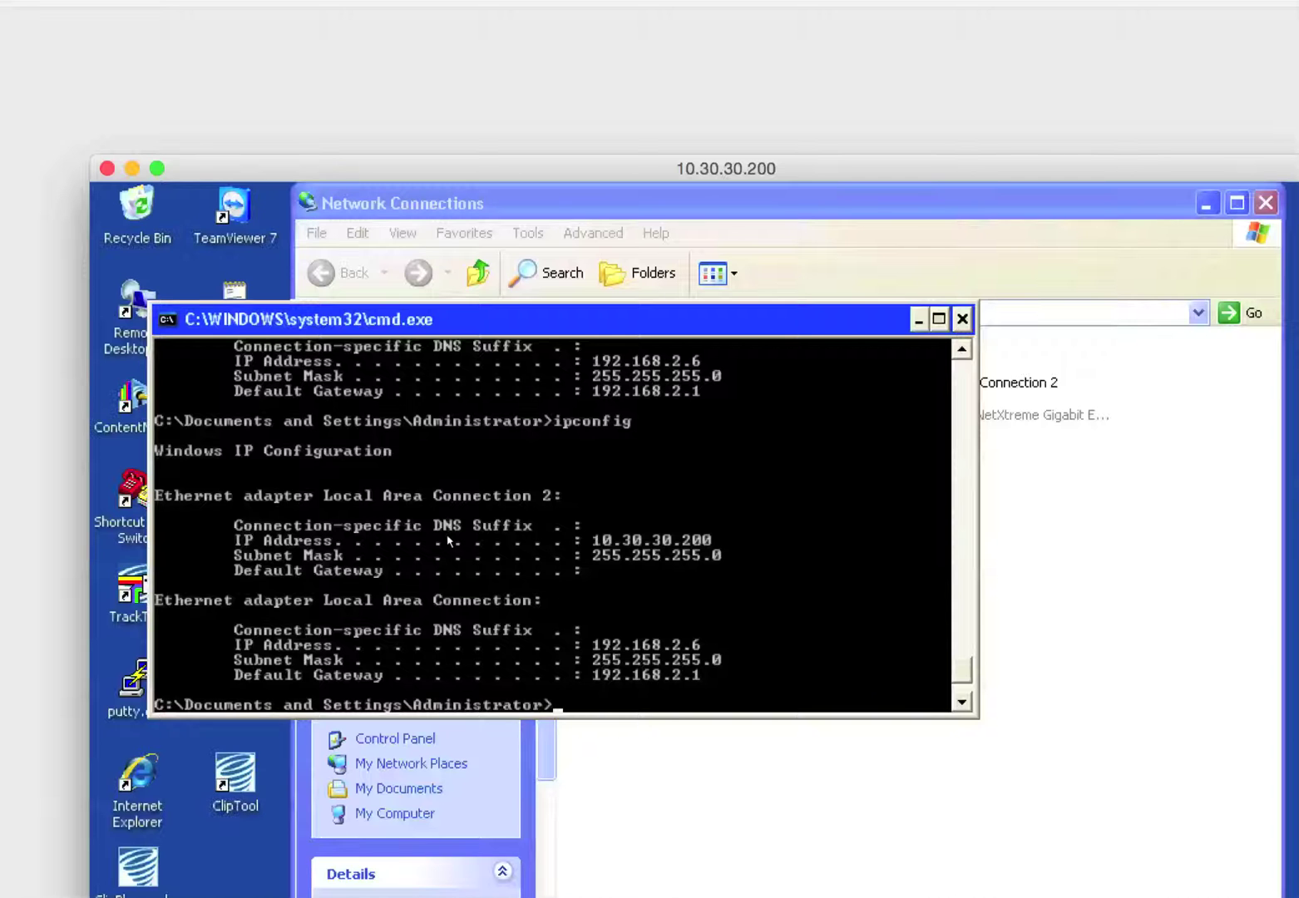
# Run ipconfig to list the Windows adapter addresses, showing 10.30.30.200
pyautogui.write('ipconc')
pyautogui.press('BackSpace')
pyautogui.press('BackSpace')
pyautogui.press('BackSpace')
pyautogui.press('BackSpace')
pyautogui.write('ipconfig')
pyautogui.press('Return')
# Disable and then re-enable the Windows Local Area Connection in Network Connections
pyautogui.click(701, 800)
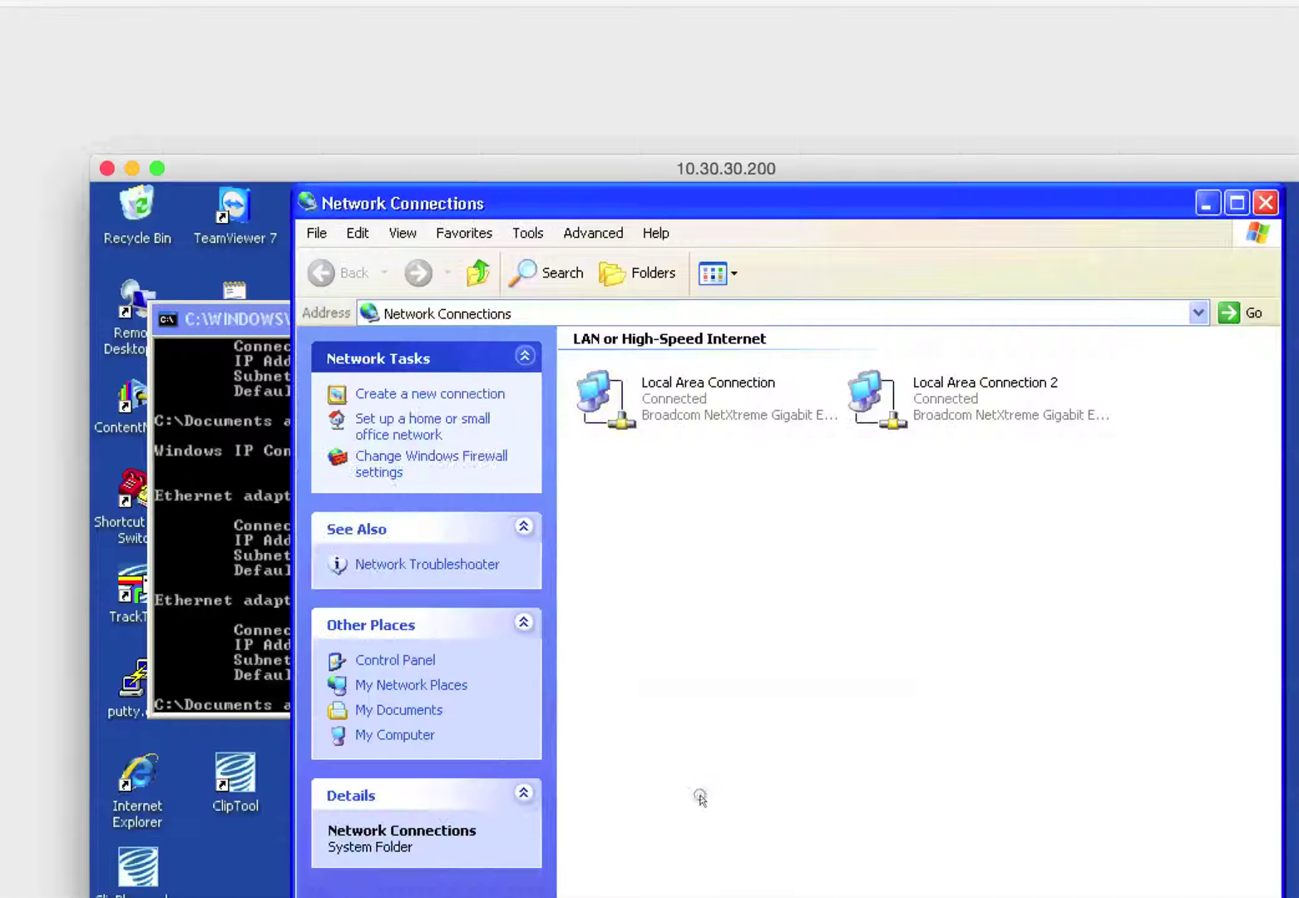
pyautogui.click(620, 405)
pyautogui.rightClick(619, 402)
pyautogui.click(656, 413)
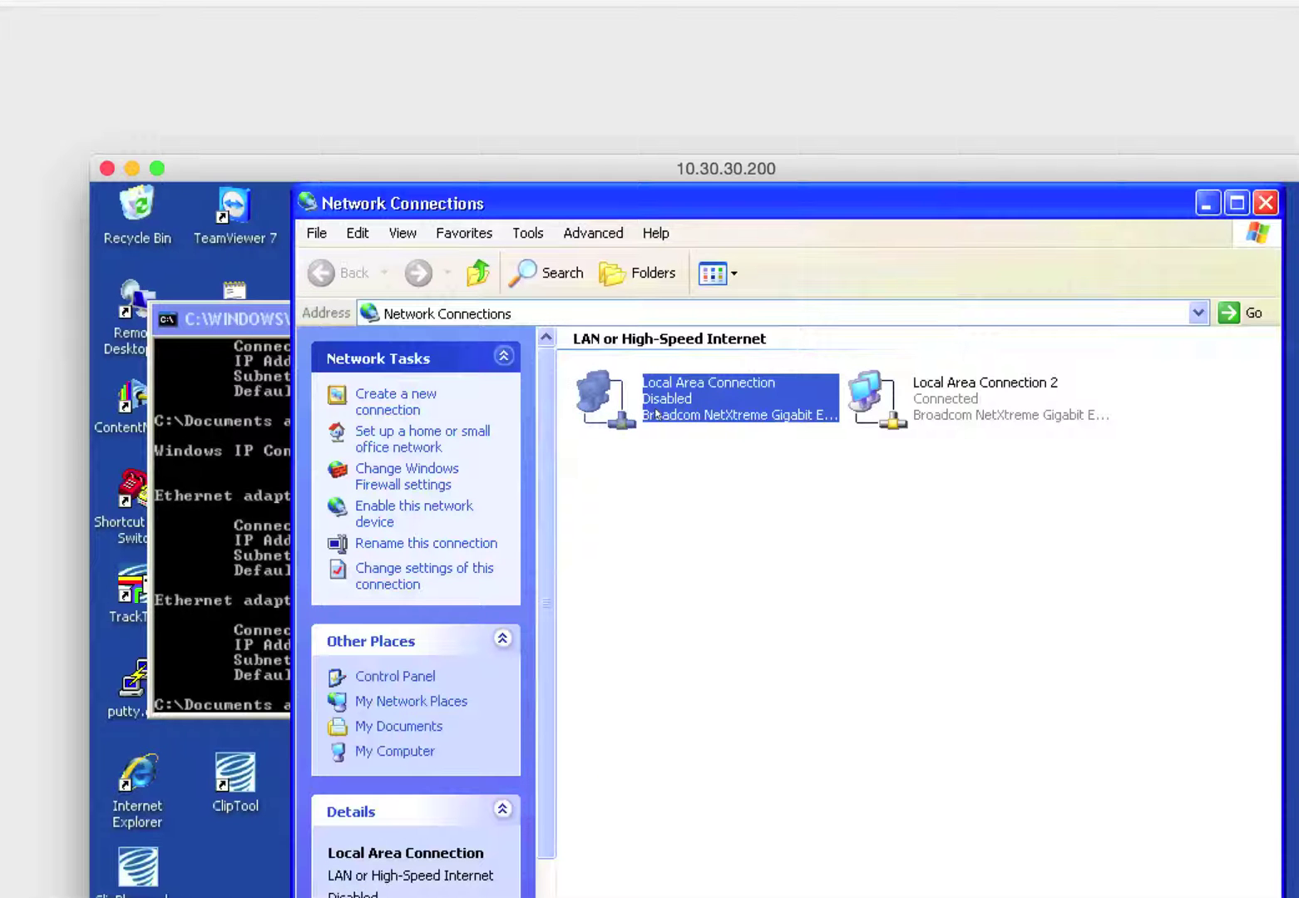
pyautogui.rightClick(597, 389)
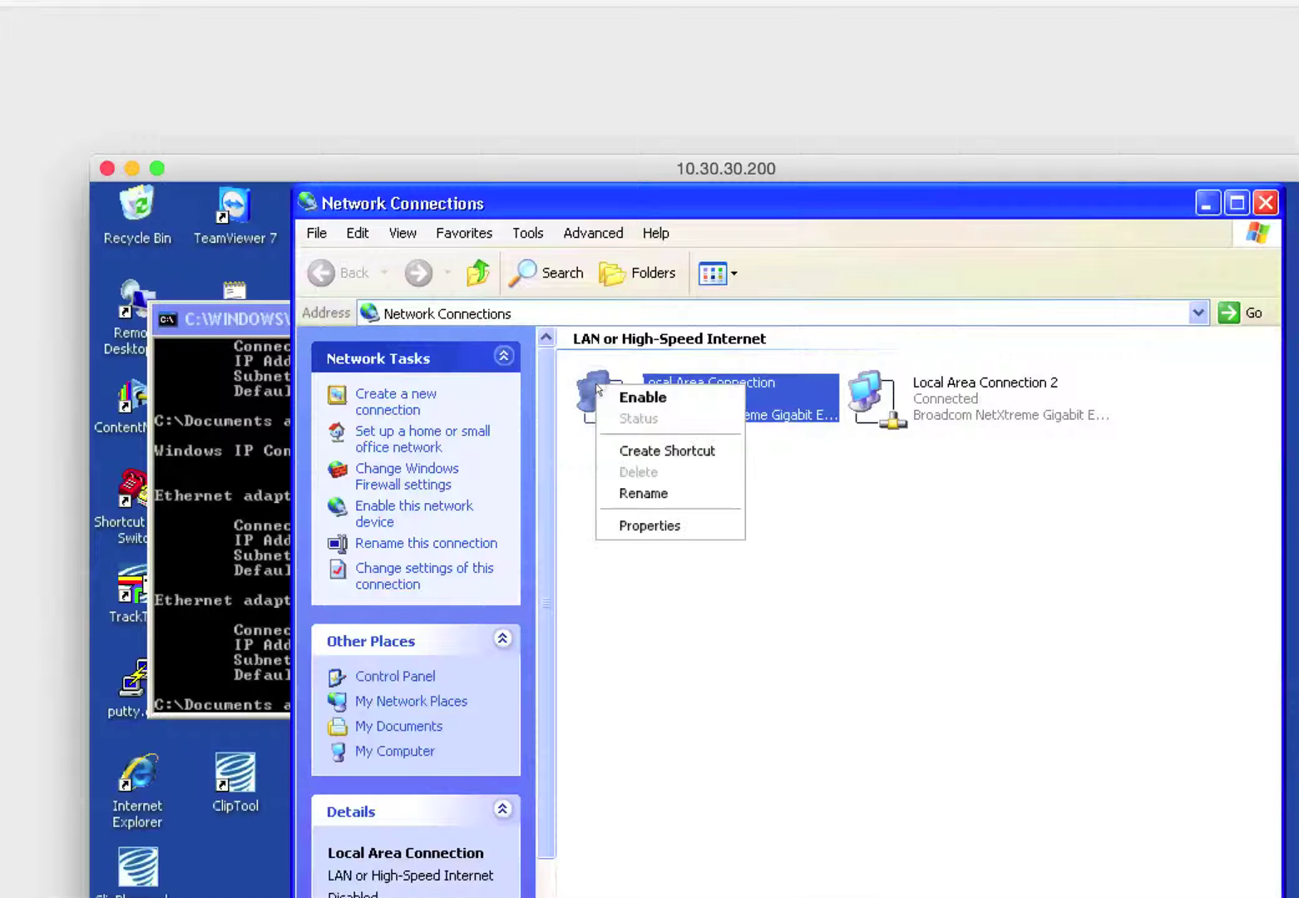
pyautogui.click(634, 400)
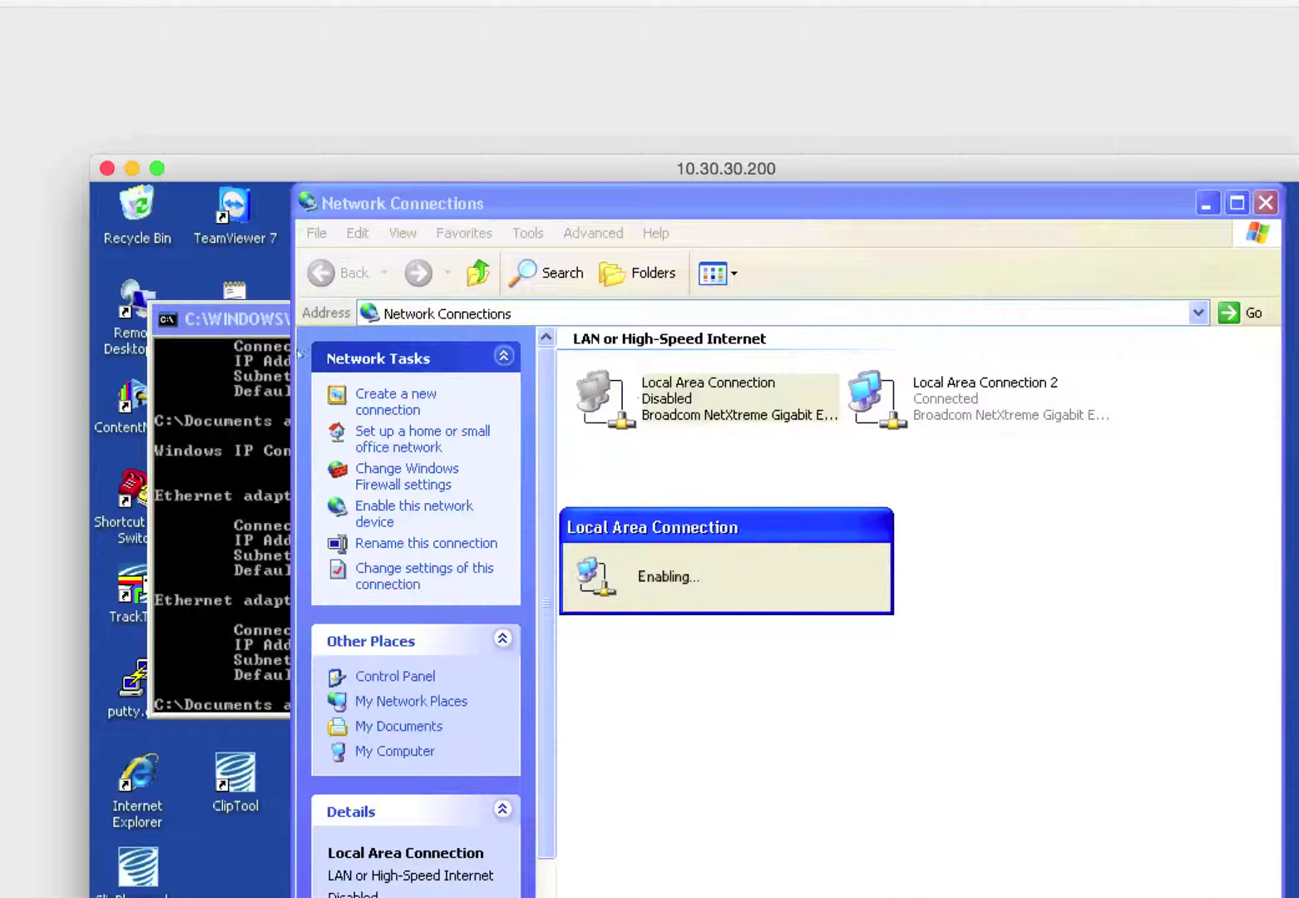
# Rerun ipconfig, confirming 10.30.30.2 with gateway 10.30.30.1
pyautogui.click(241, 320)
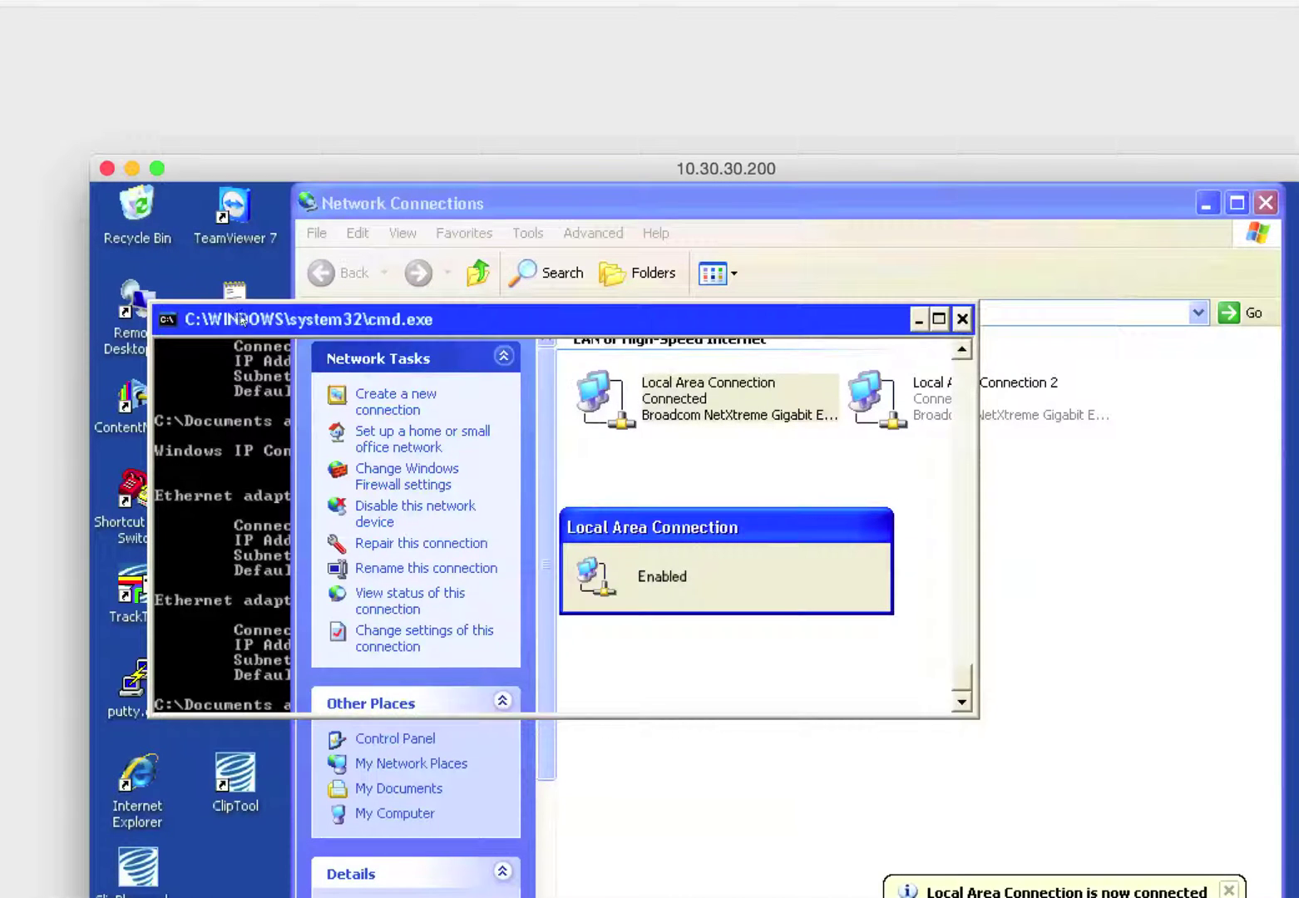
pyautogui.press('Up')
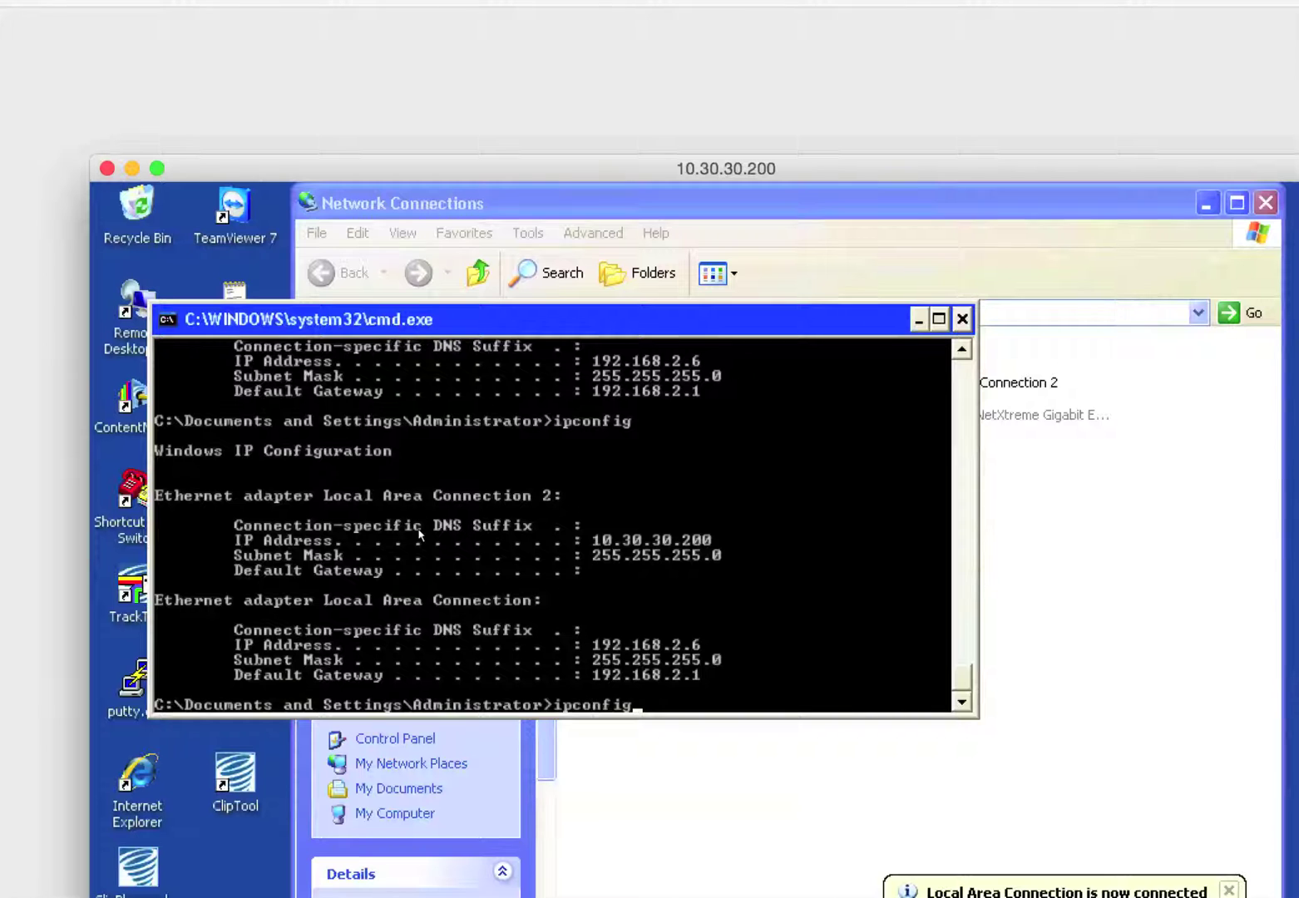
pyautogui.press('Return')
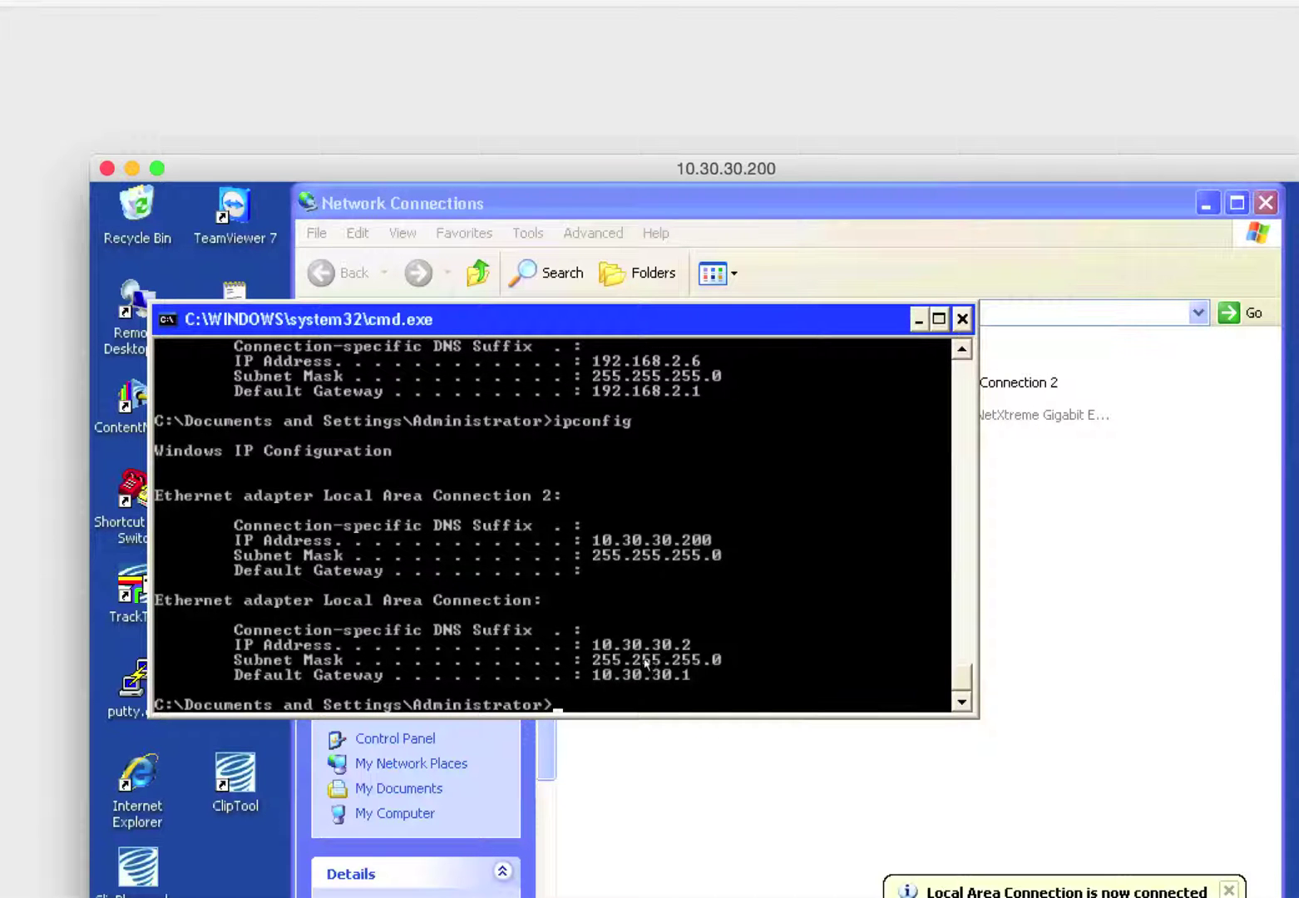
# Ping 10.30.30.2 from Terminal, getting 3 of 3 replies with 0.0% packet loss
pyautogui.press('super+Tab')
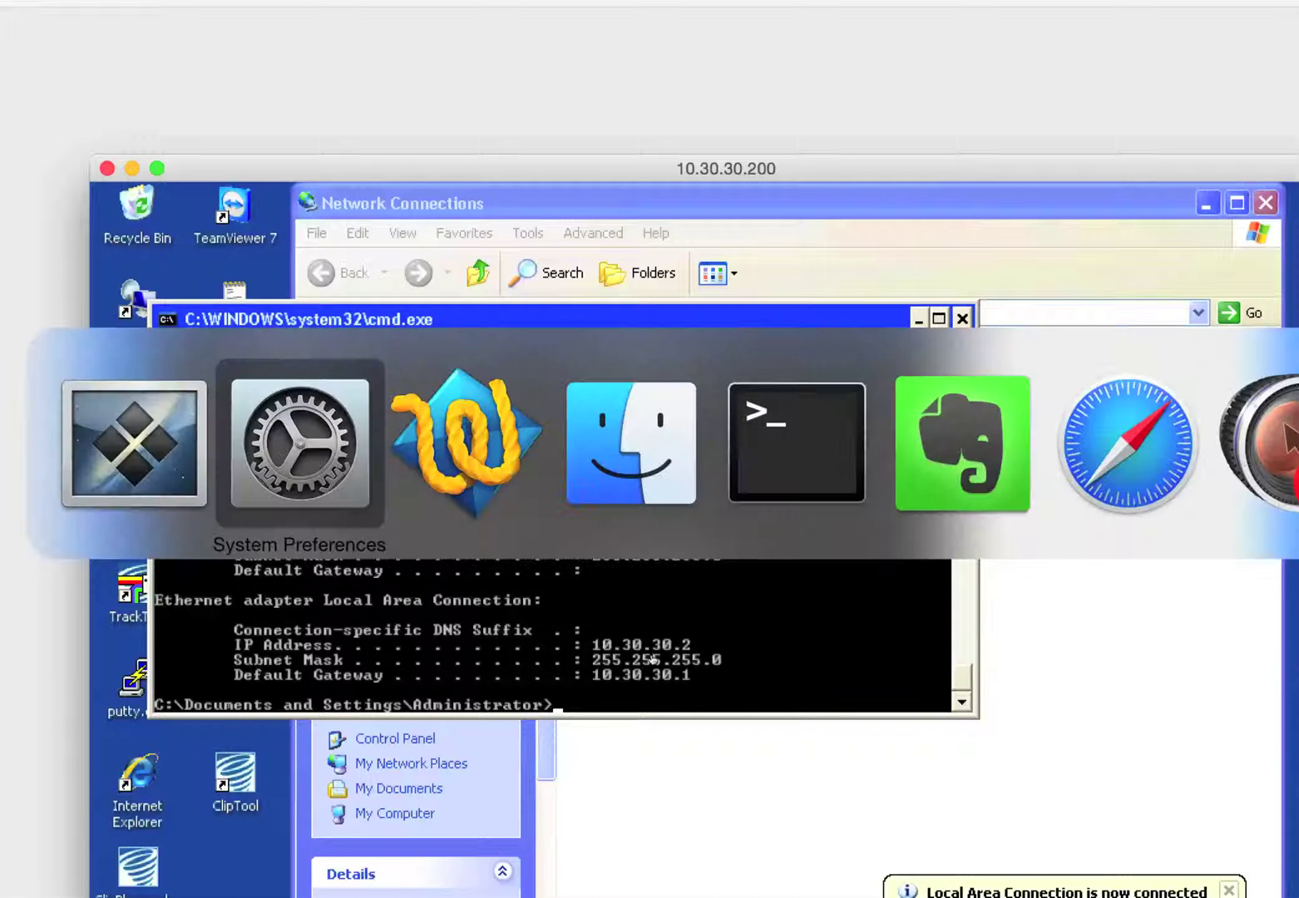
pyautogui.press('super+Tab')
pyautogui.press('super+Tab')
pyautogui.press('super+Tab')
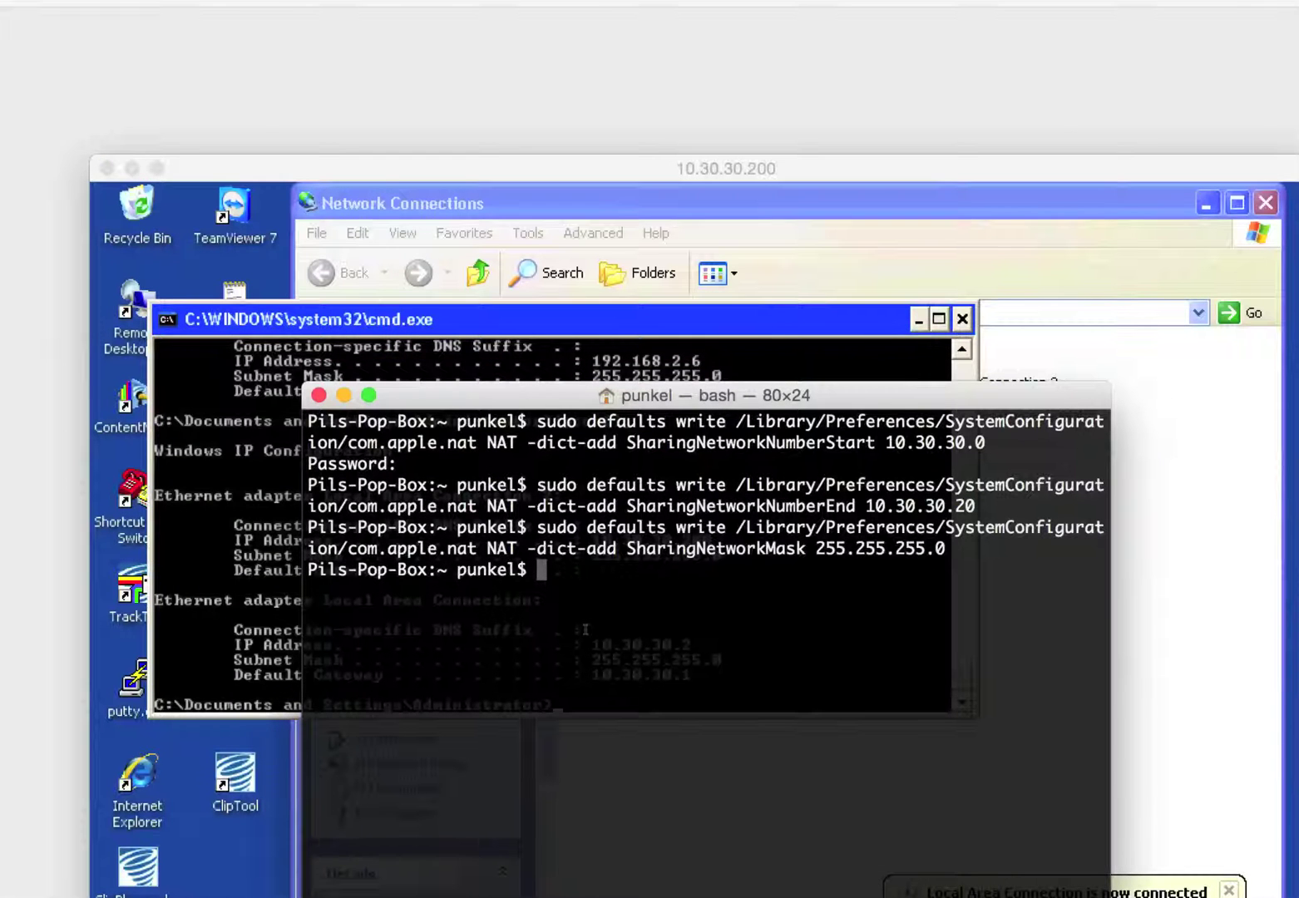
pyautogui.write('ping ')
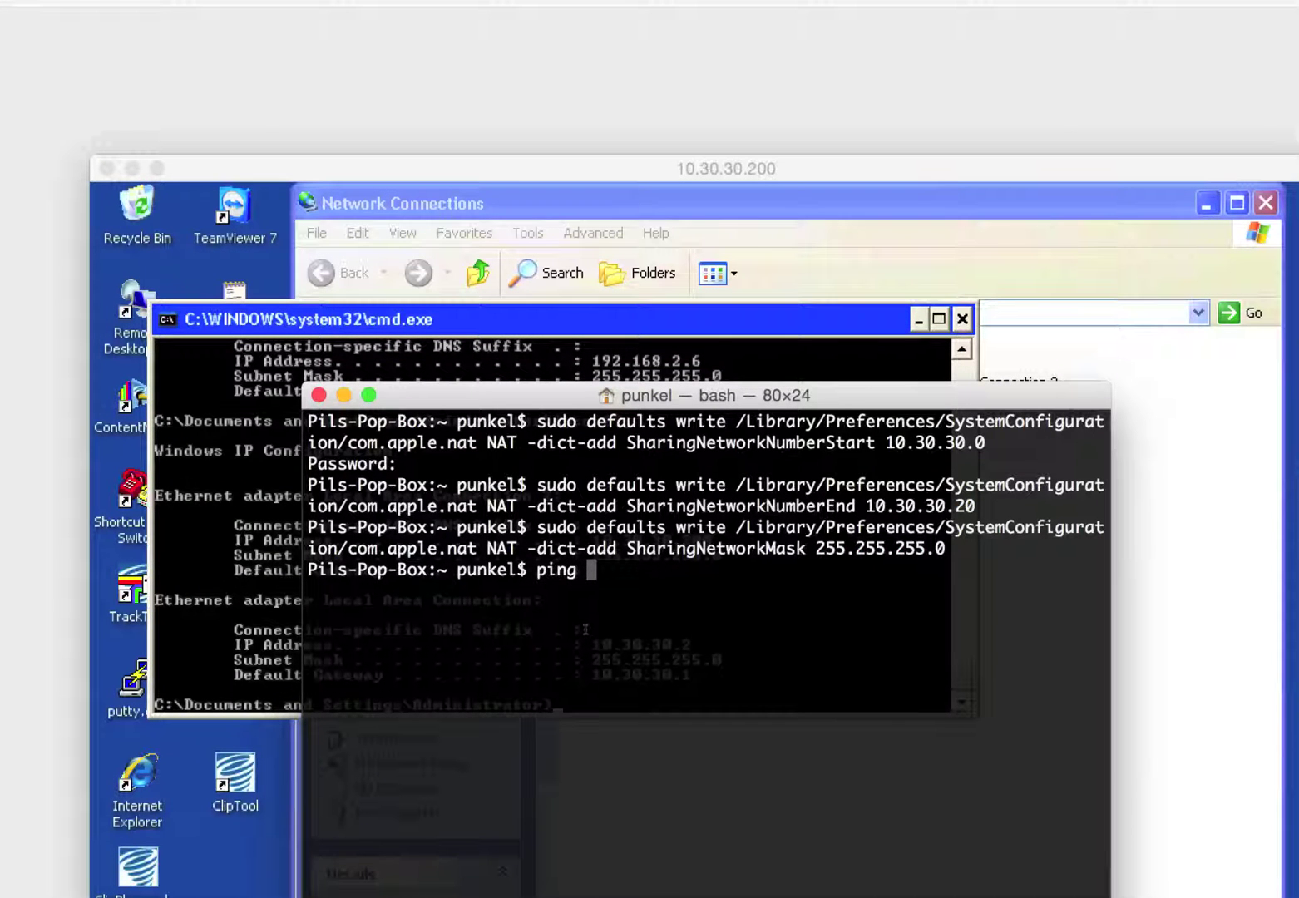
pyautogui.write('10.30.30.2')
pyautogui.press('Return')
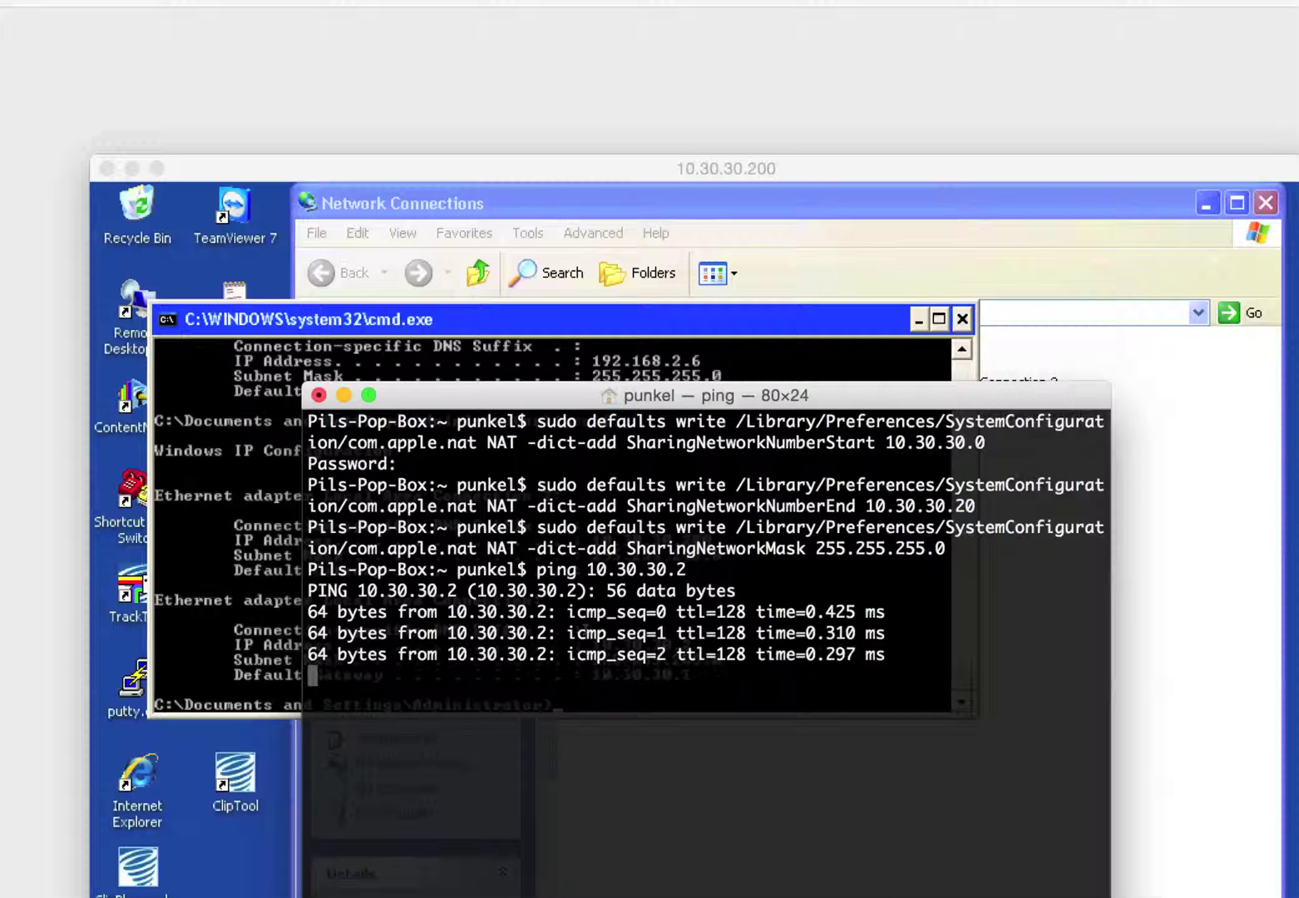
pyautogui.hotkey('ctrl', 'c')
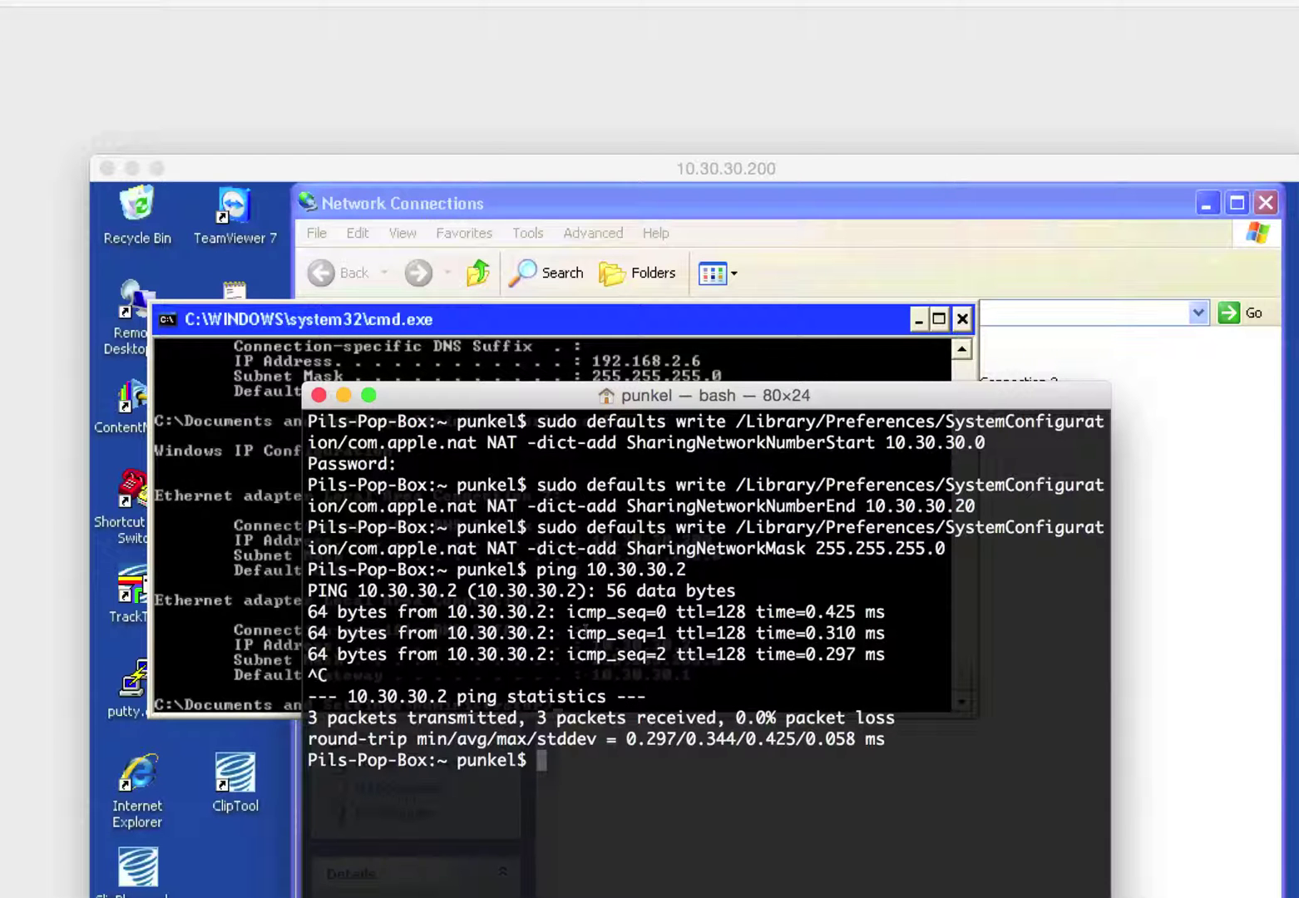
pyautogui.press('super+Tab')
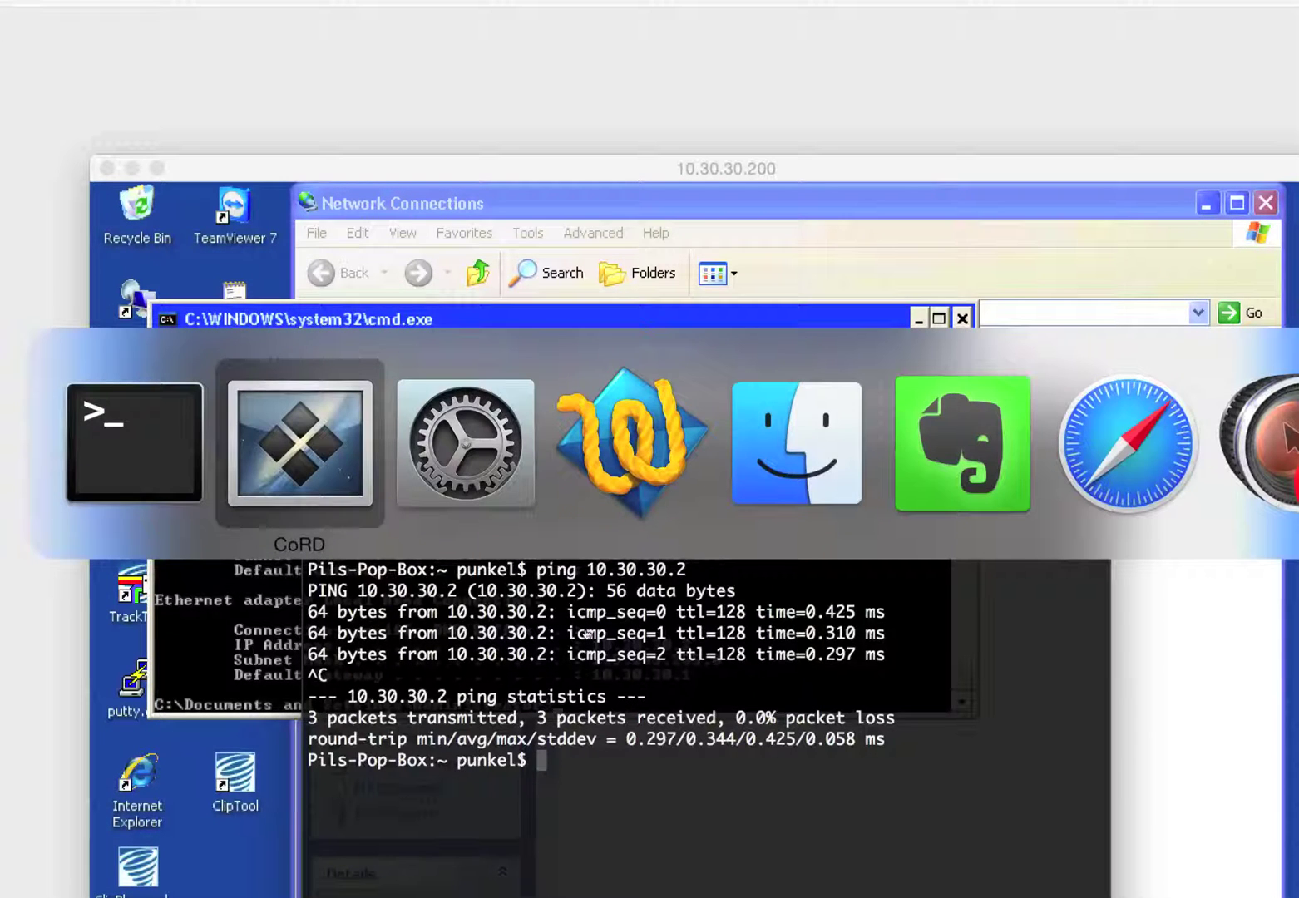
# Turn Internet Sharing off in the Sharing preferences
pyautogui.press('super+Tab')
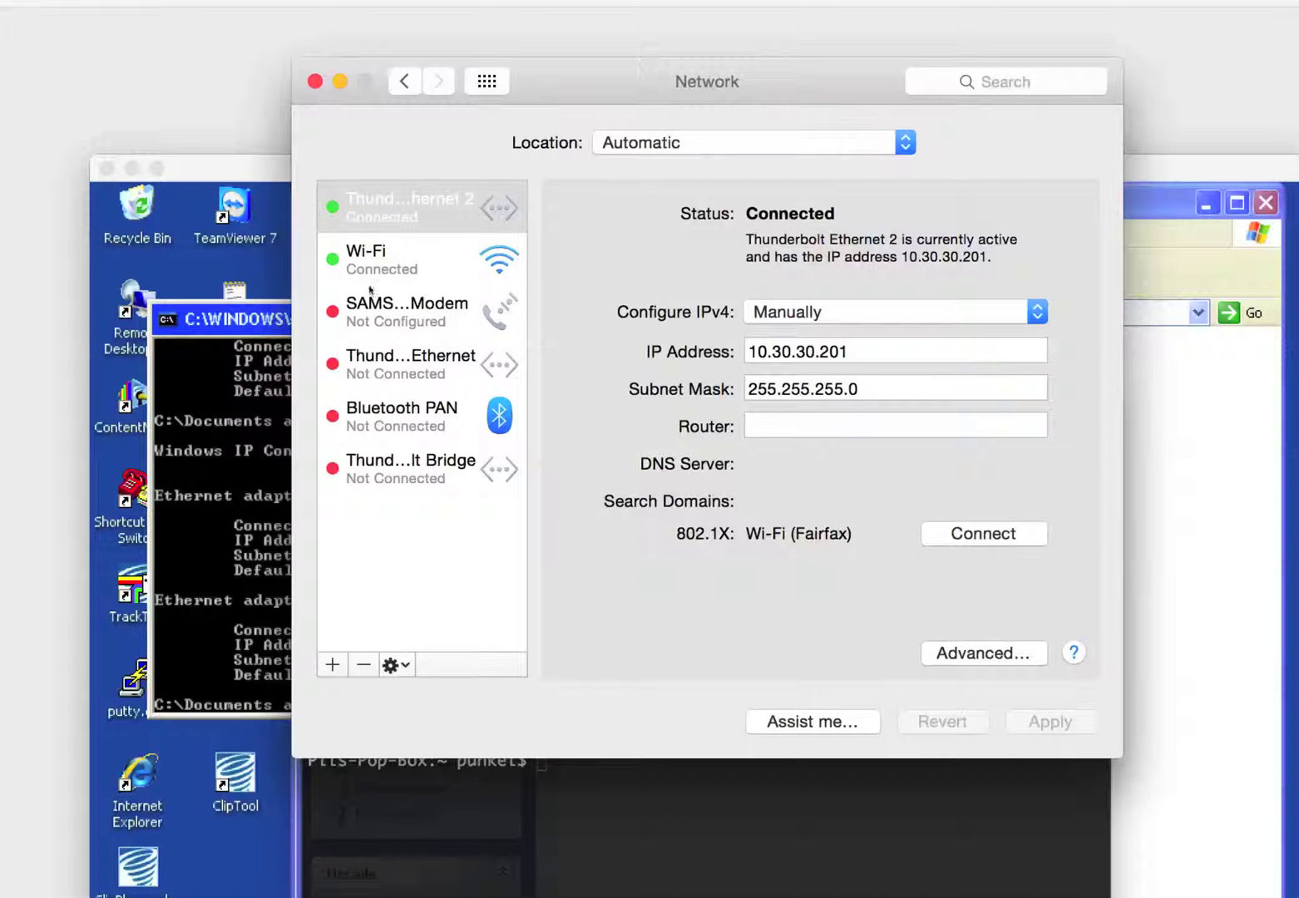
pyautogui.click(488, 81)
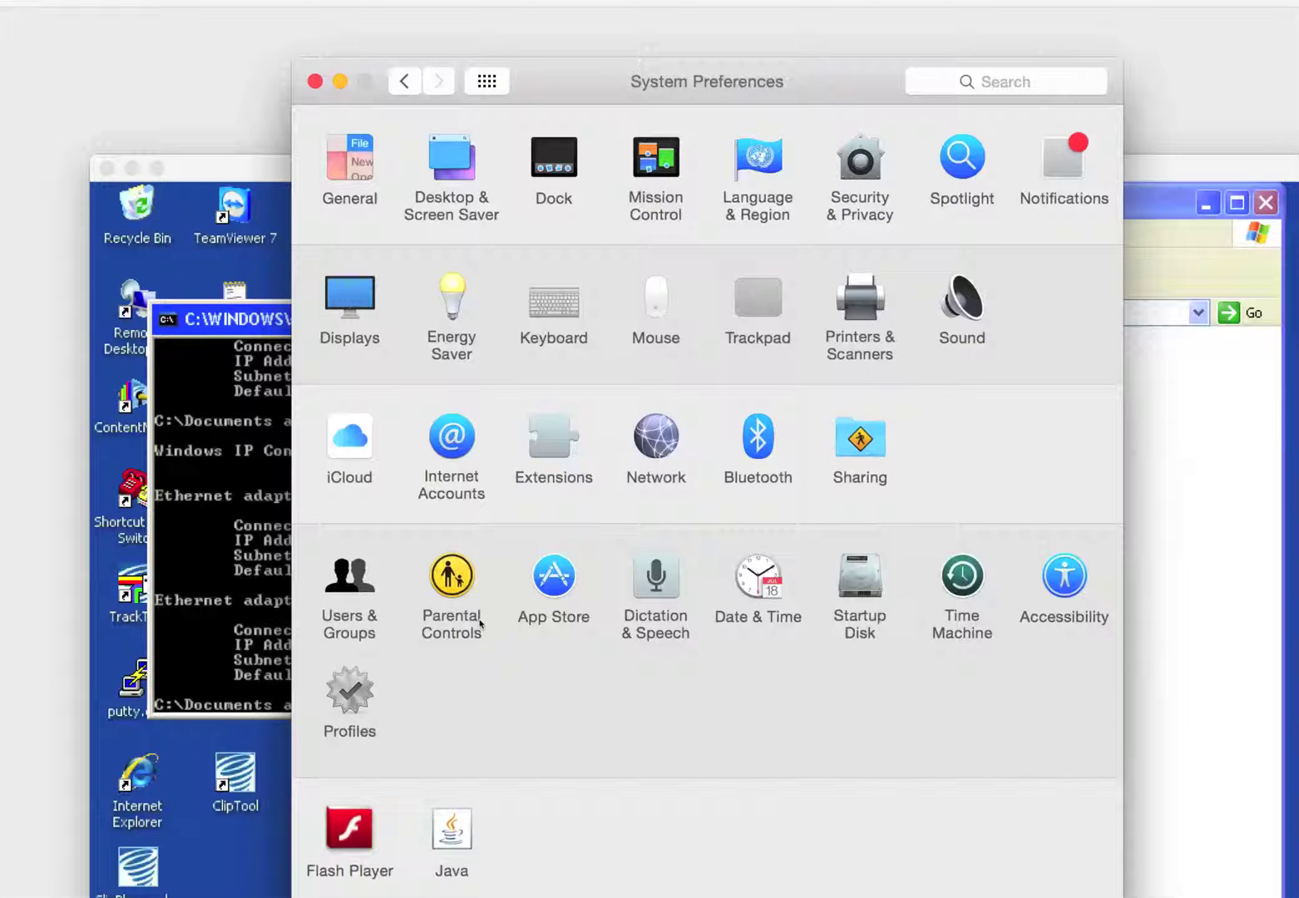
pyautogui.click(859, 440)
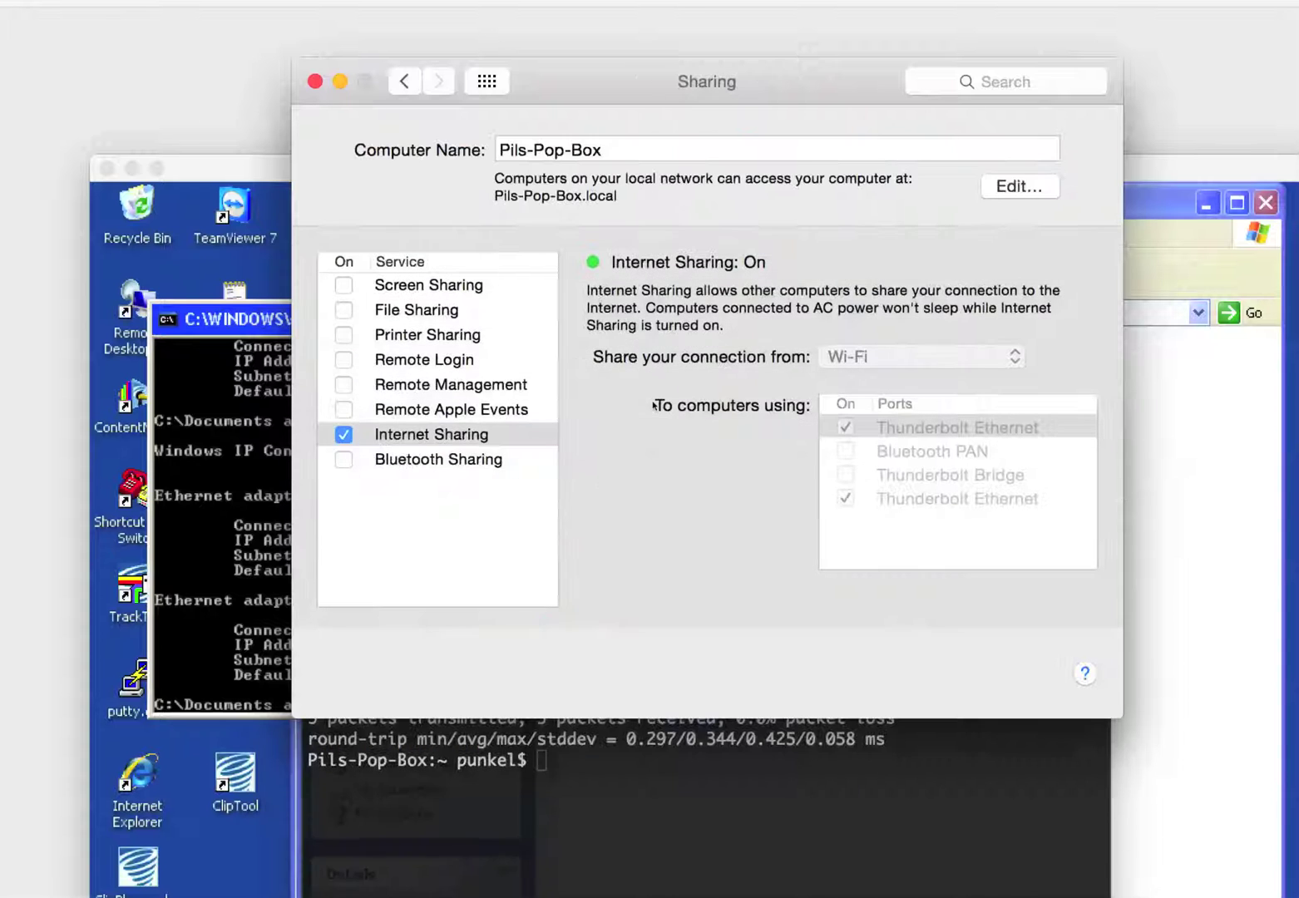
pyautogui.click(344, 434)
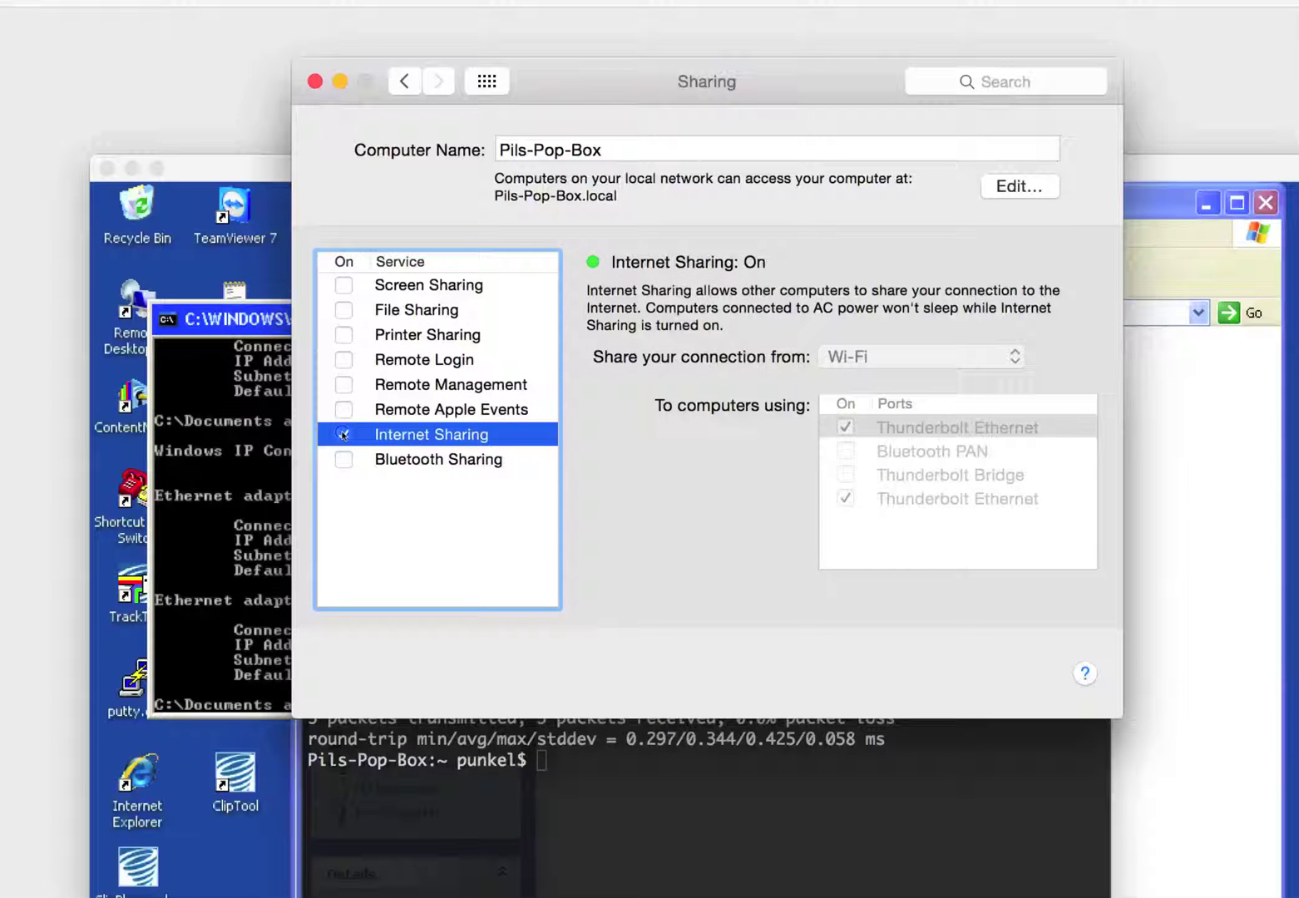
pyautogui.click(344, 434)
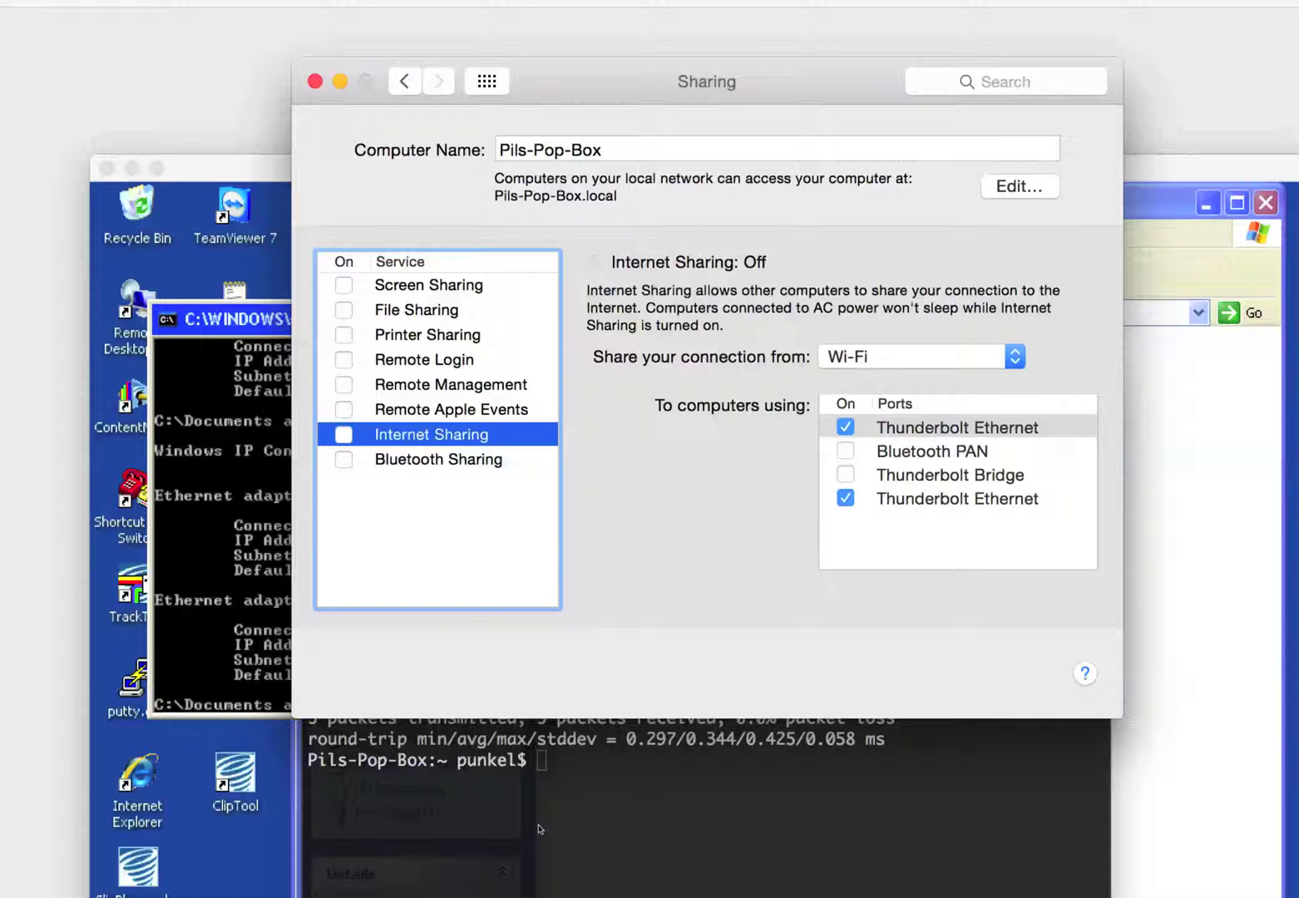
# Ping 10.30.30.201 and watch all 3 packets time out, then return to Show All
pyautogui.press('super+Tab')
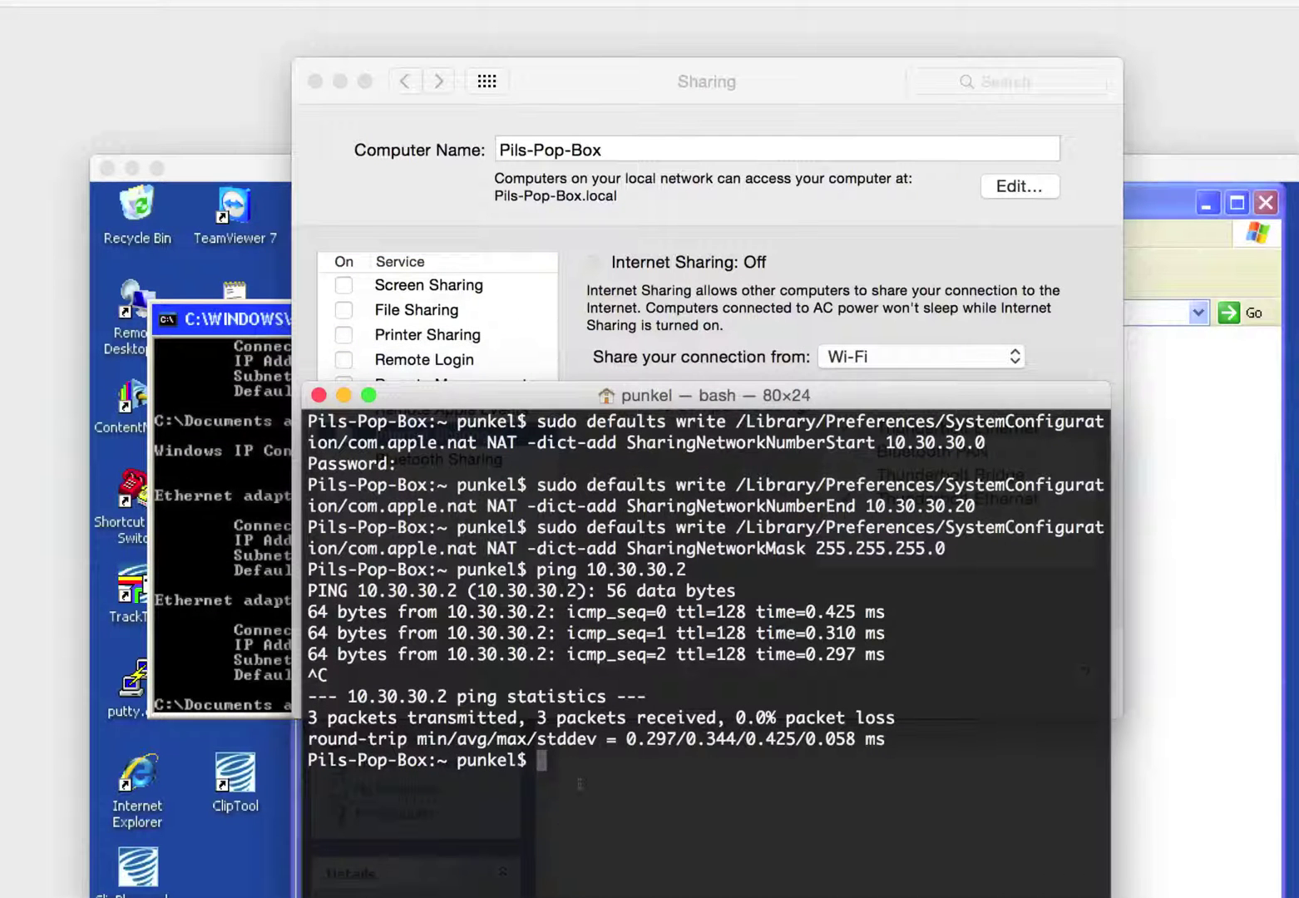
pyautogui.press('Up')
pyautogui.write('01')
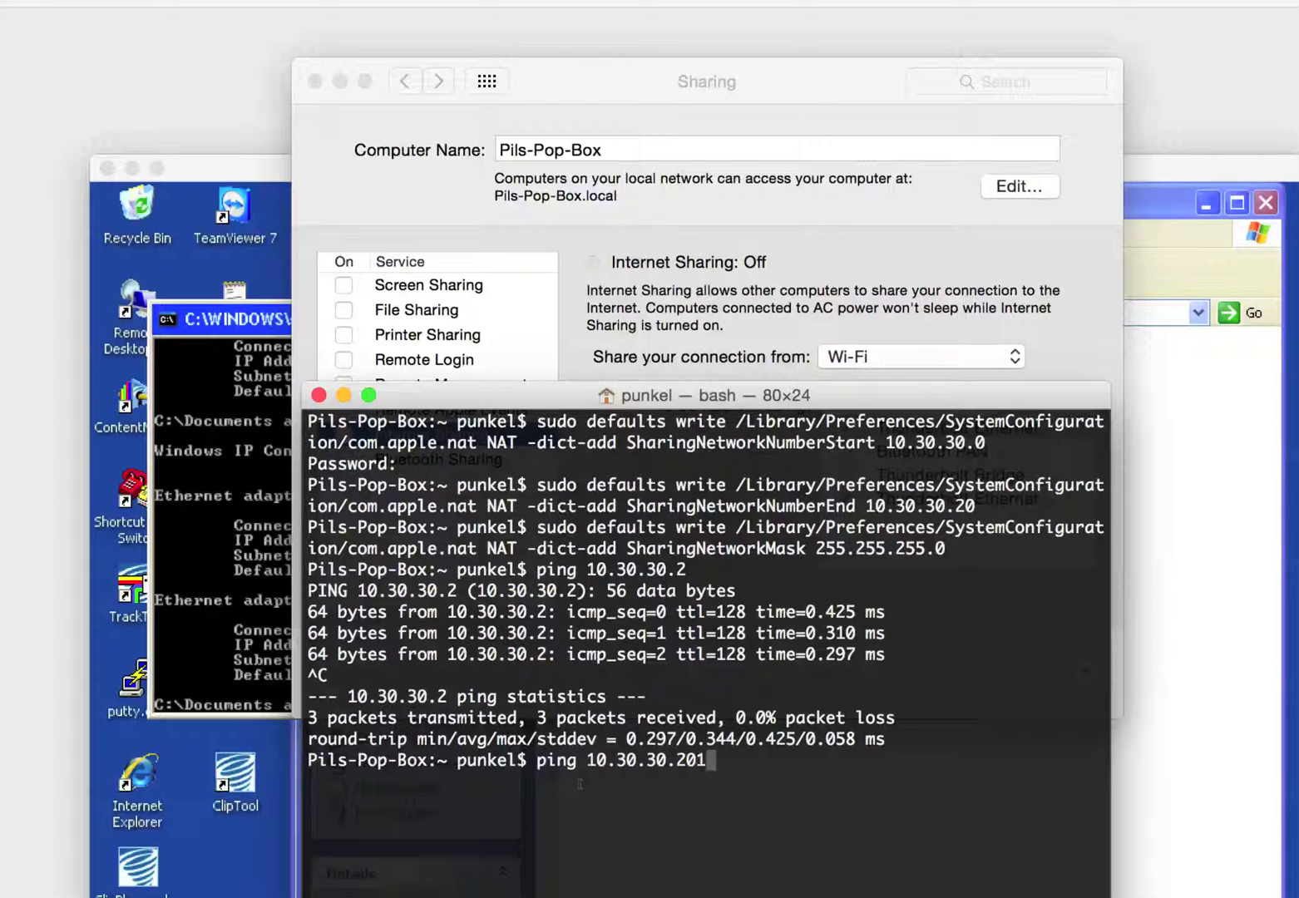
pyautogui.press('Return')
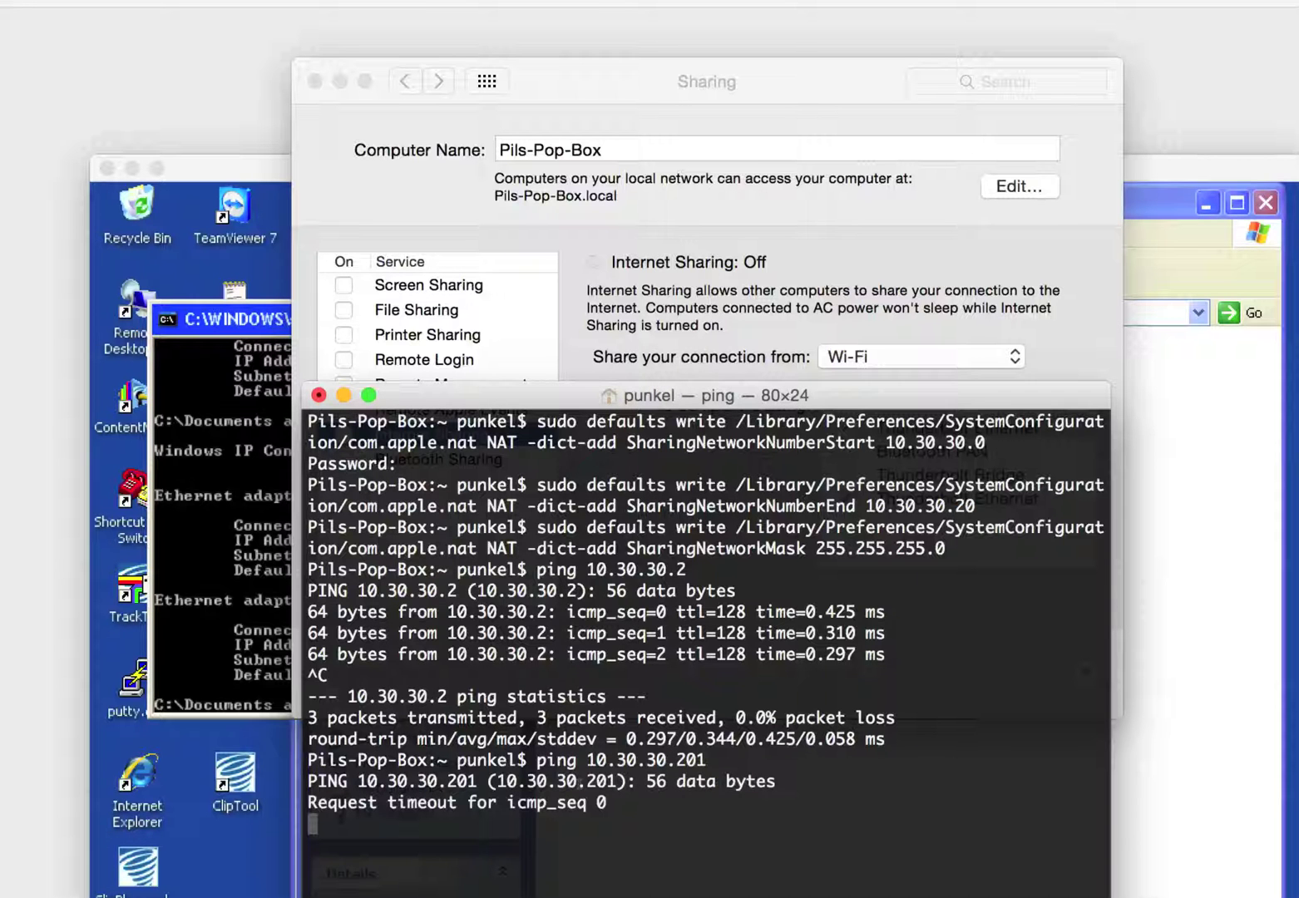
pyautogui.hotkey('ctrl', 'c')
pyautogui.click(574, 81)
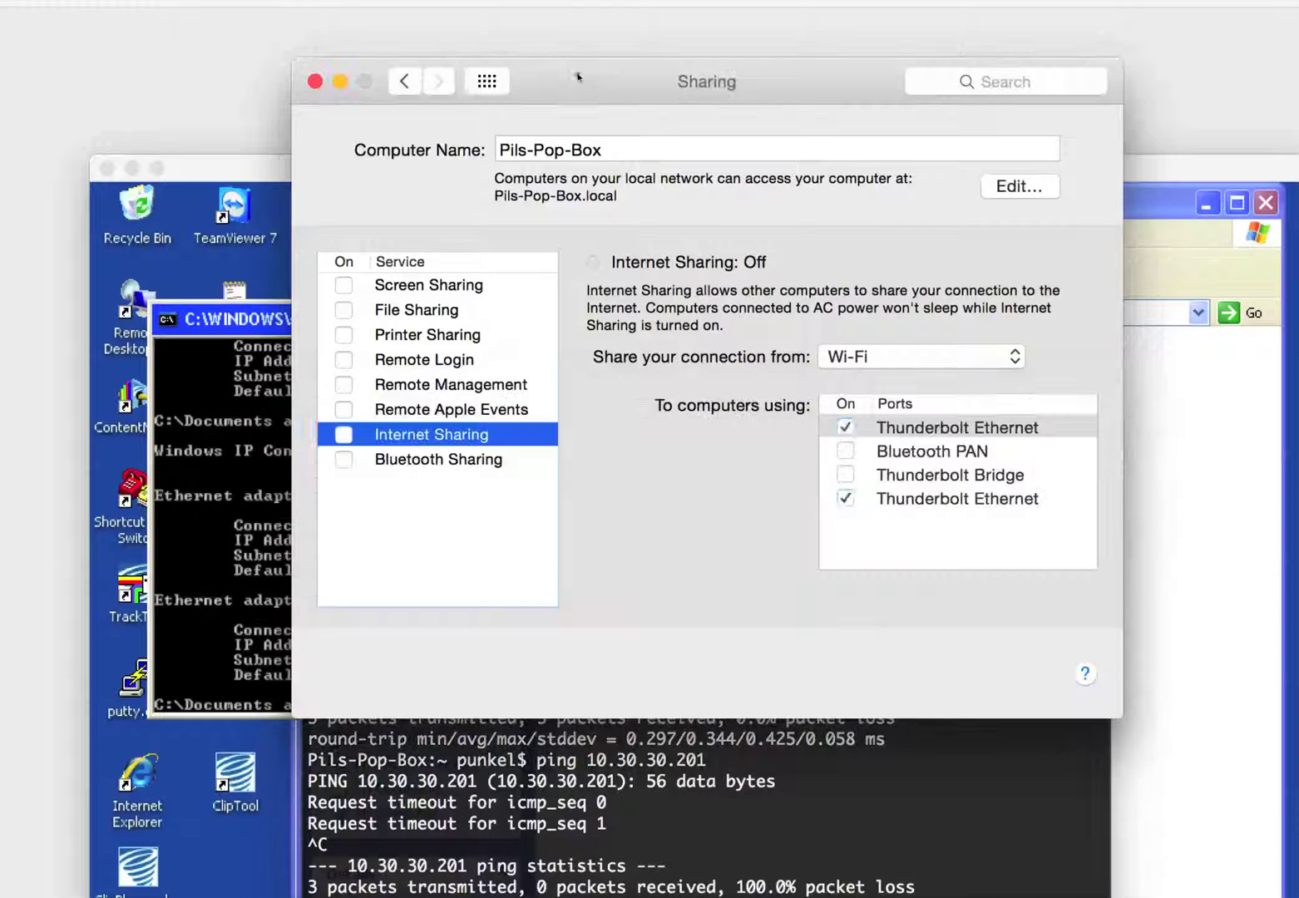
pyautogui.click(487, 80)
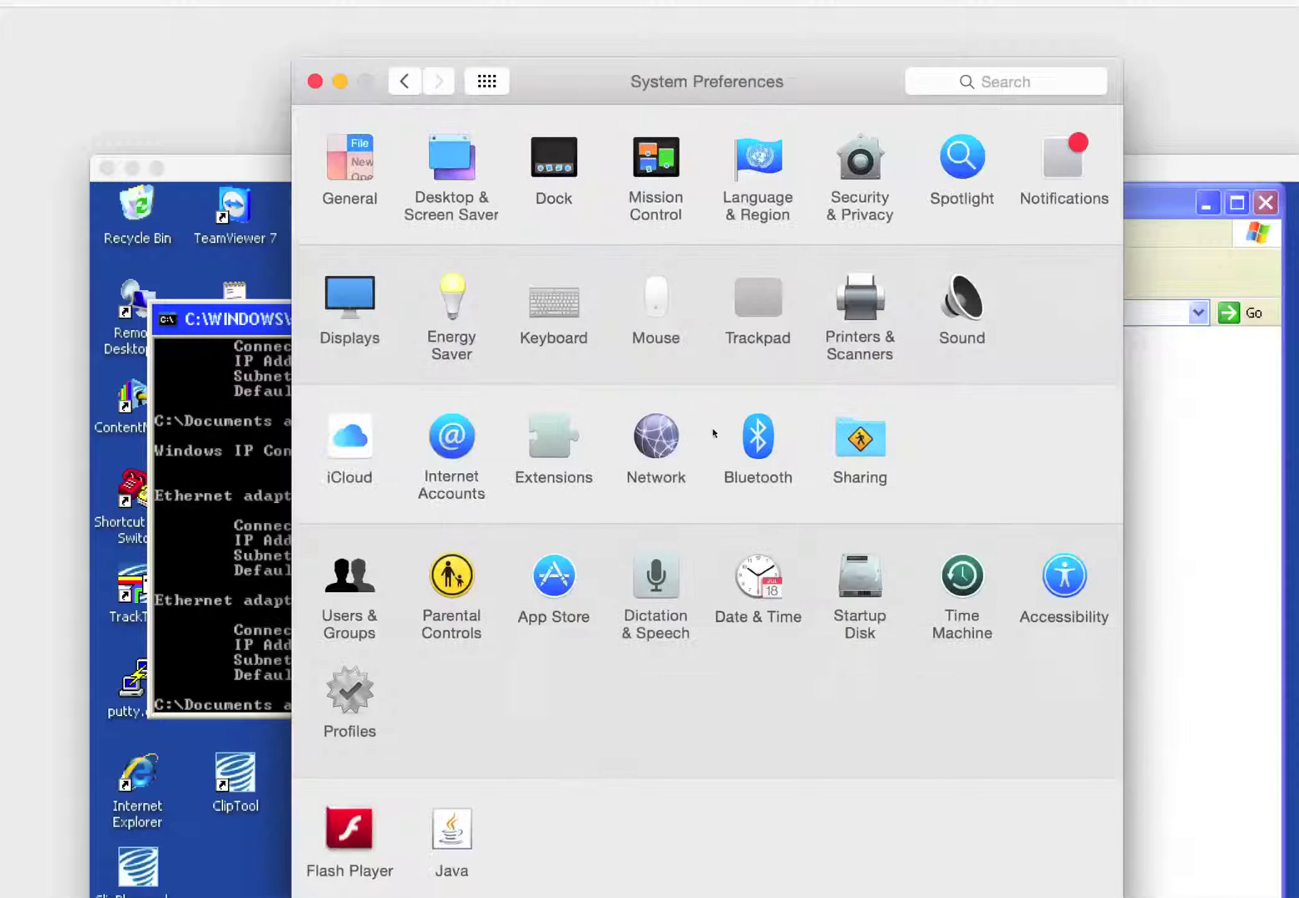
# Change the Thunderbolt Ethernet IP address to 10.30.30.202 and apply it
pyautogui.click(672, 452)
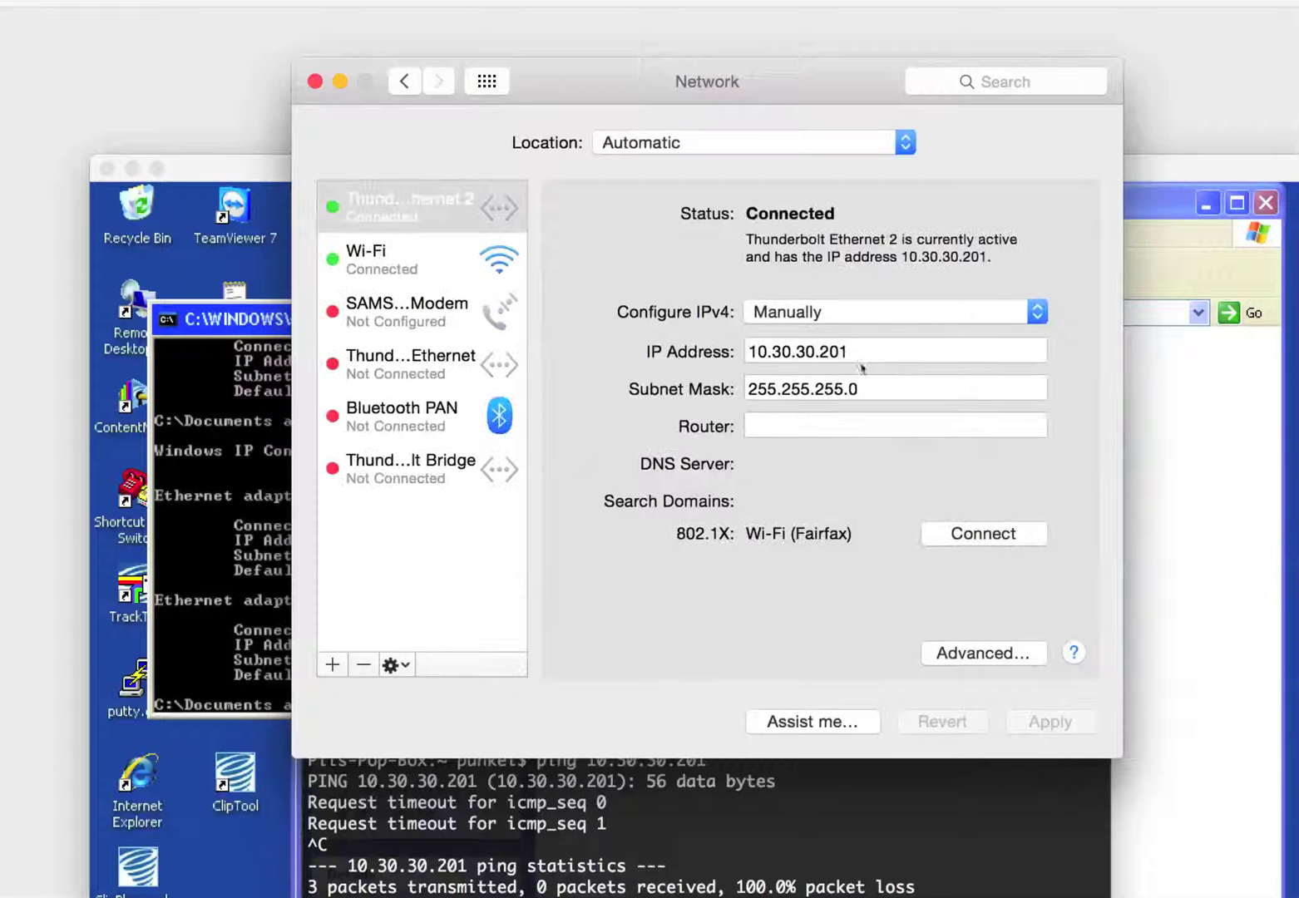
pyautogui.click(864, 355)
pyautogui.press('BackSpace')
pyautogui.write('2')
pyautogui.press('super+a')
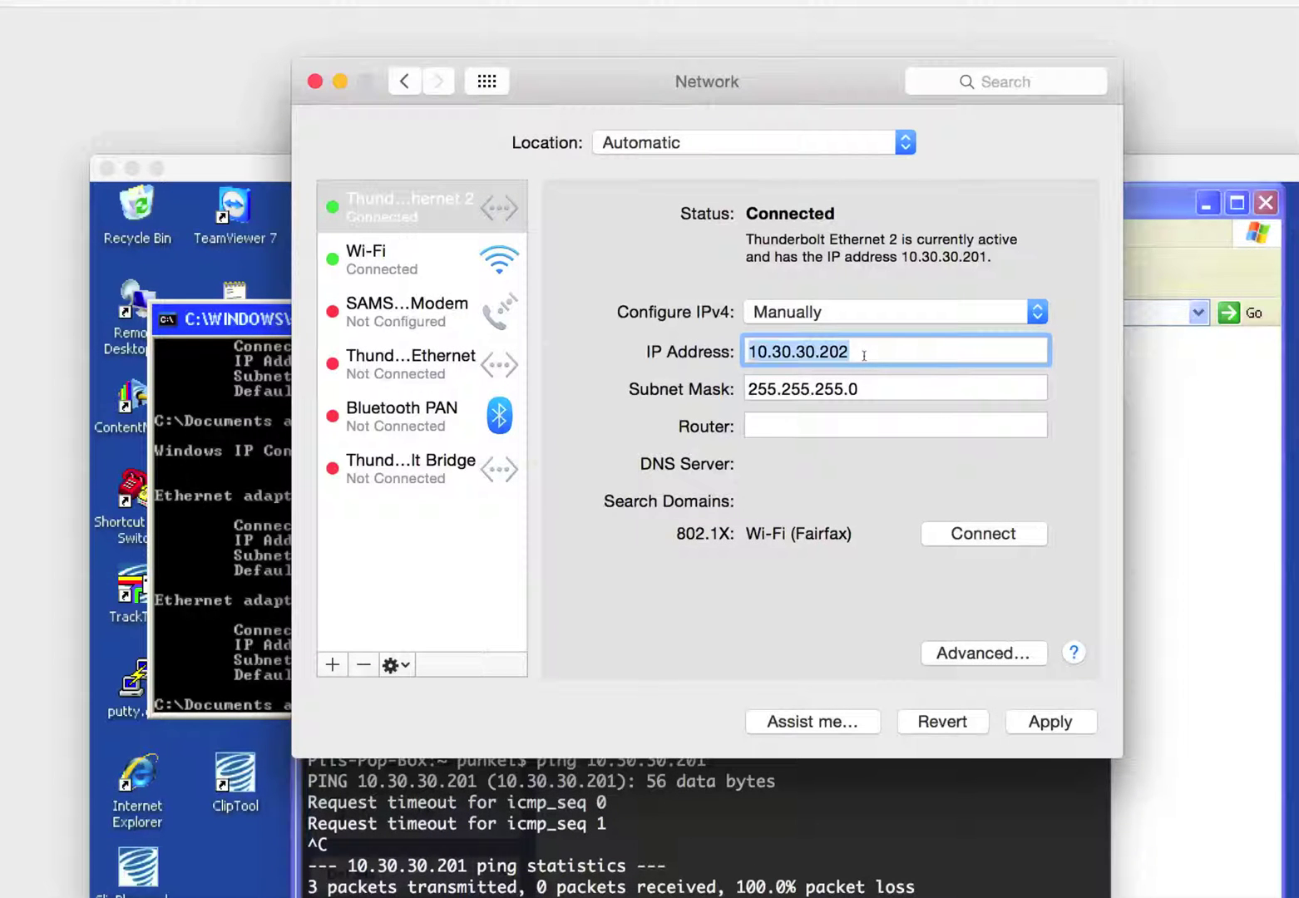
pyautogui.click(1033, 721)
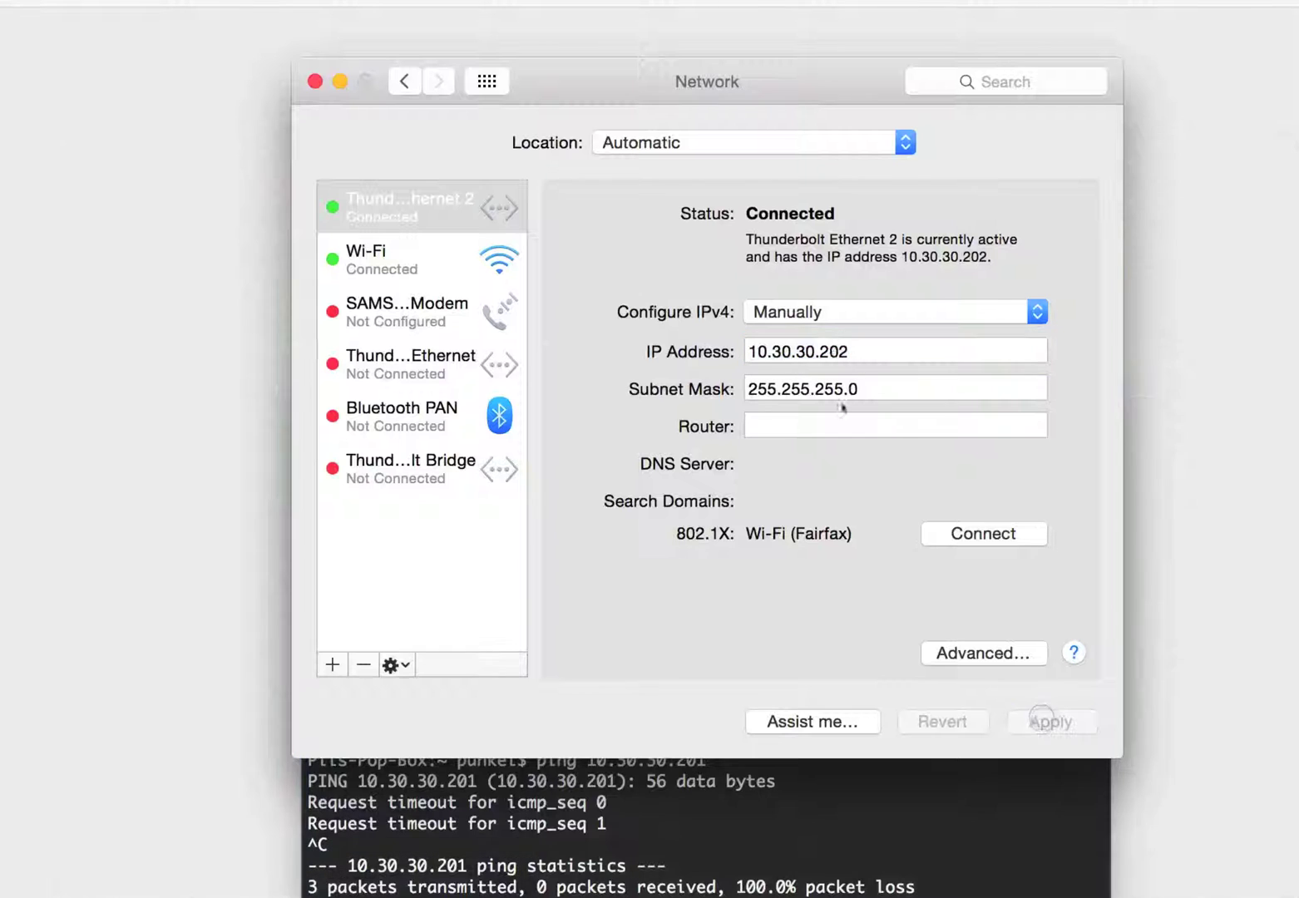
# Restore the IP address to 10.30.30.201 and apply it
pyautogui.click(862, 352)
pyautogui.click(848, 351)
pyautogui.press('BackSpace')
pyautogui.write('1')
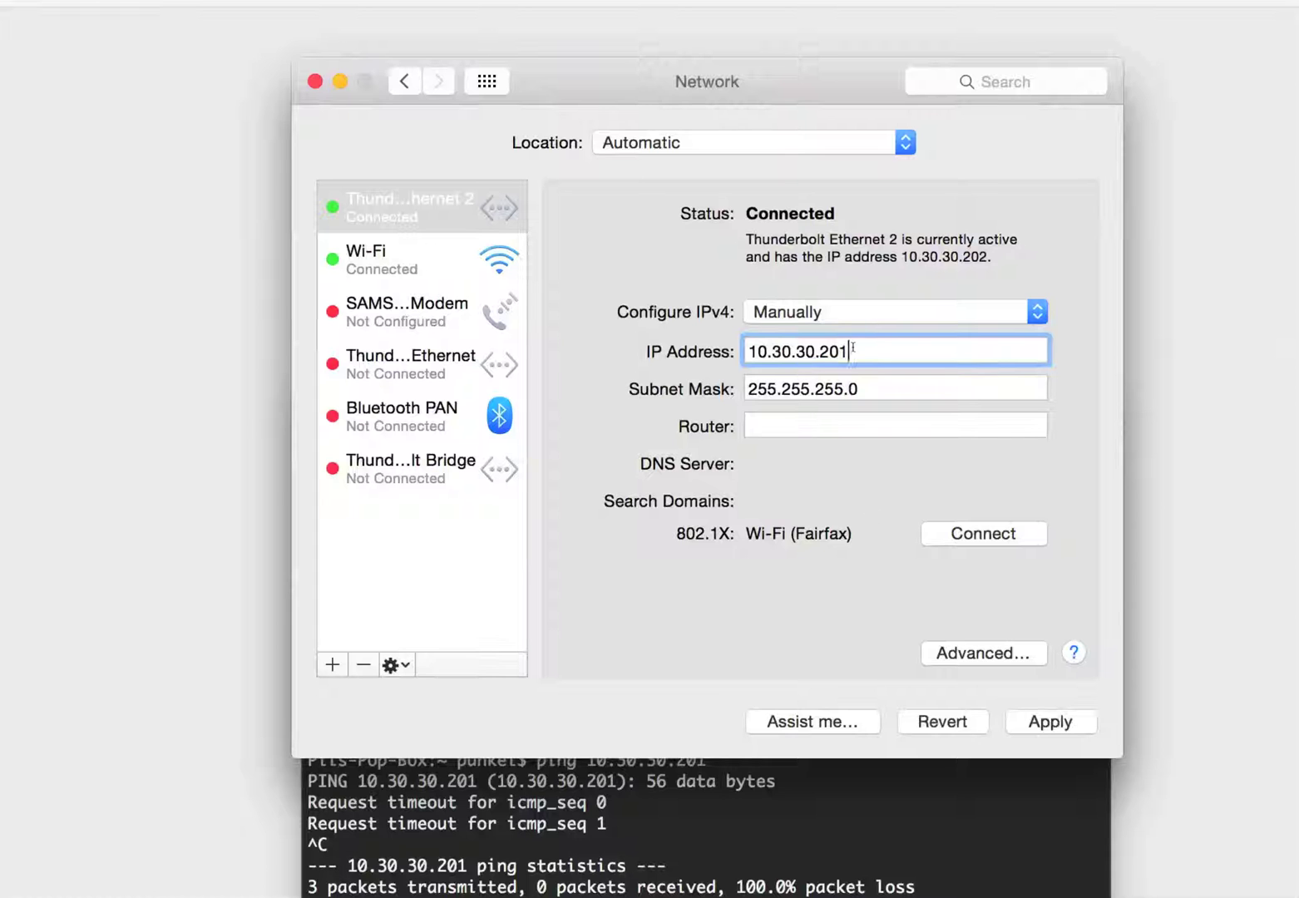
pyautogui.click(1021, 717)
# Re-ping 10.30.30.201, getting 2 of 2 replies, then quit System Preferences
pyautogui.press('super+Tab')
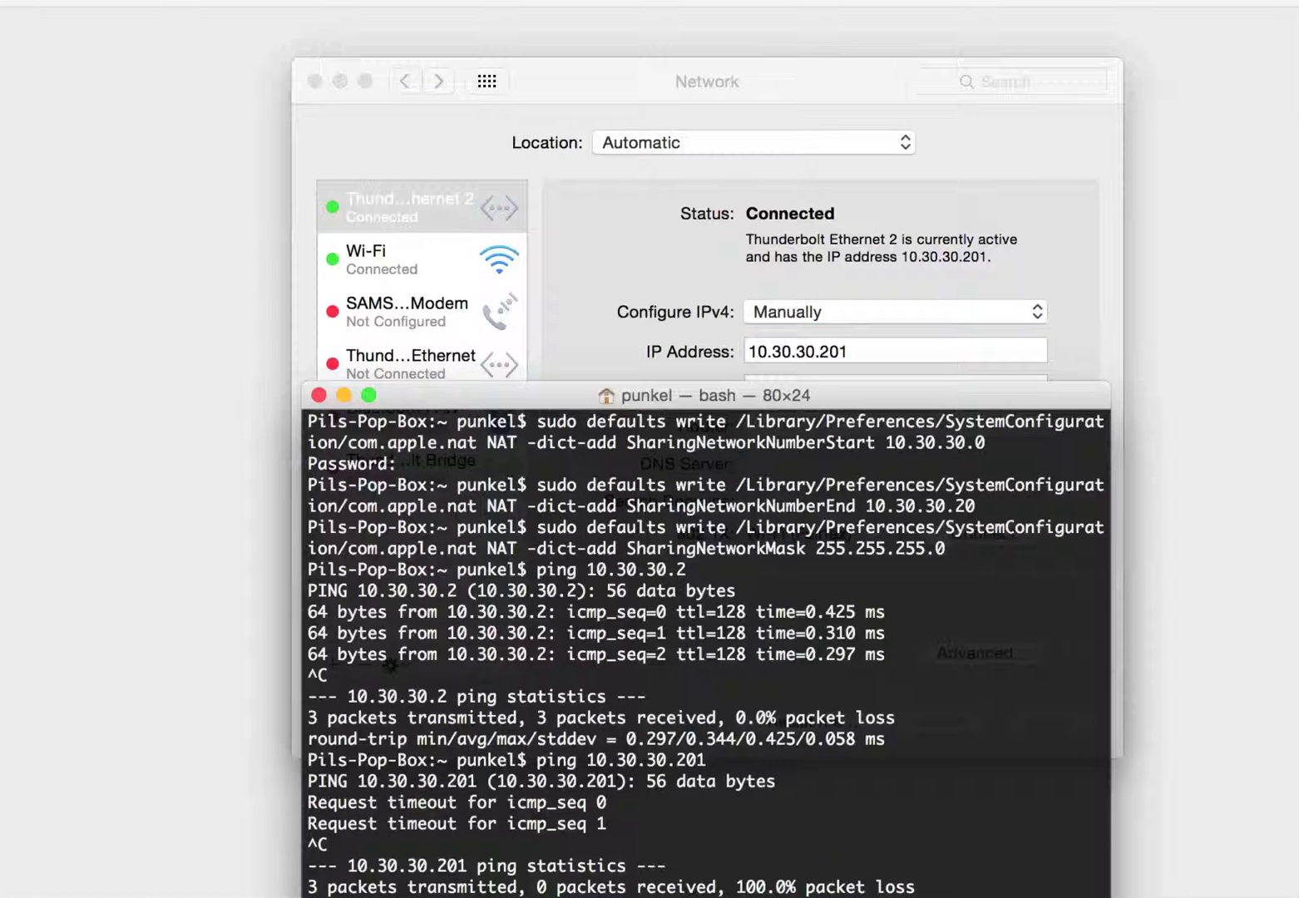
pyautogui.press('Up')
pyautogui.press('Return')
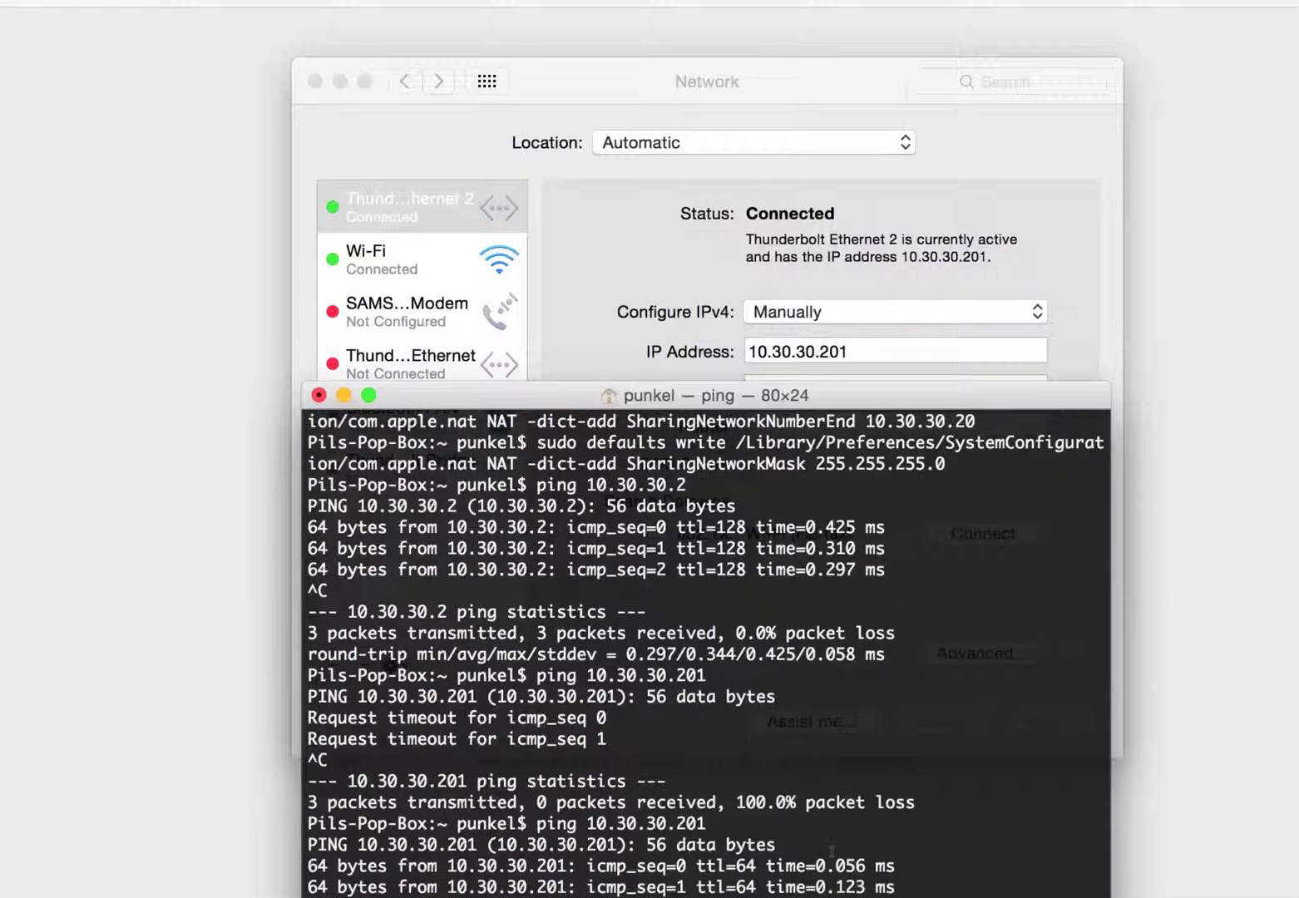
pyautogui.hotkey('ctrl', 'c')
pyautogui.press('super+Tab')
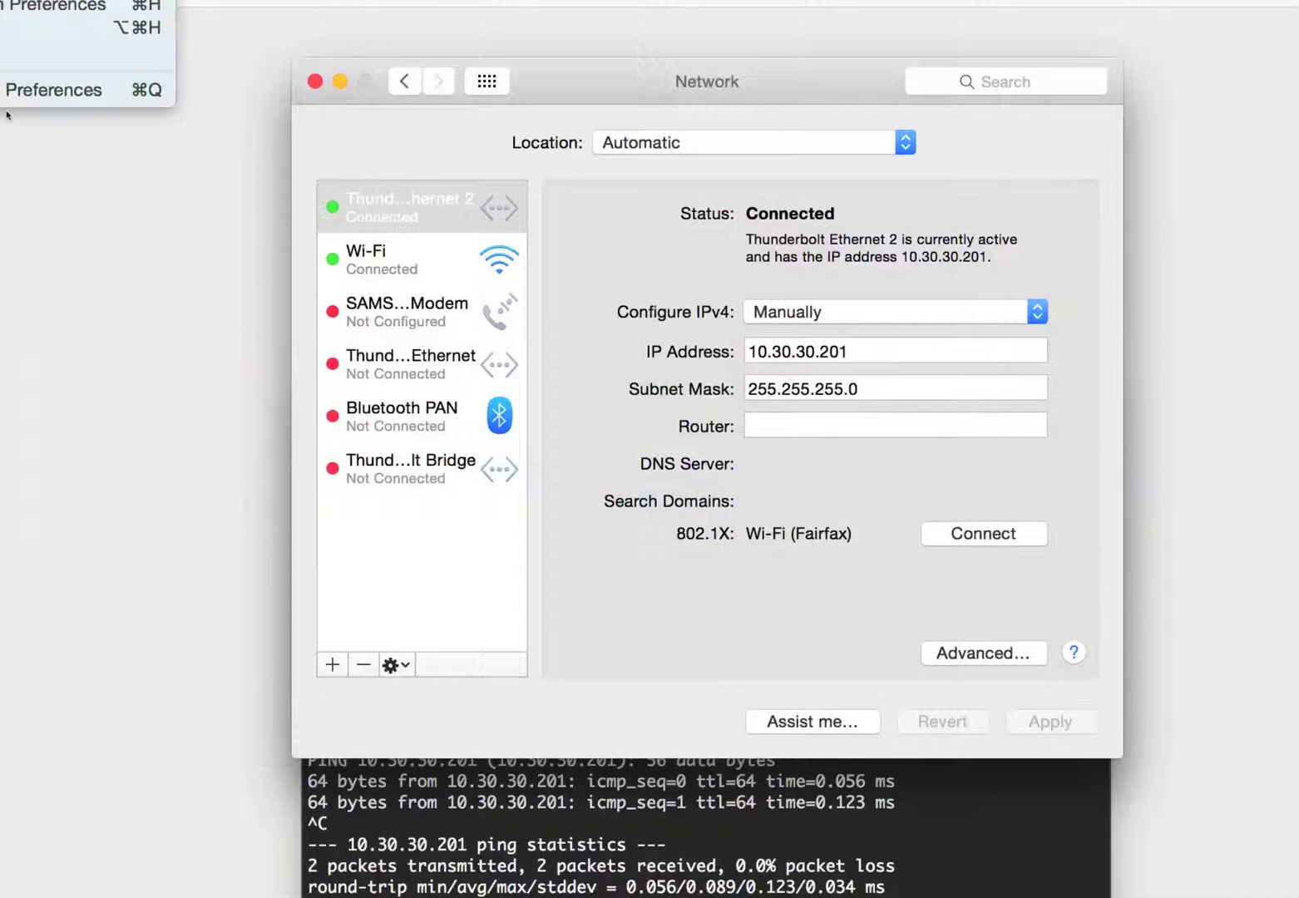
pyautogui.click(25, 89)
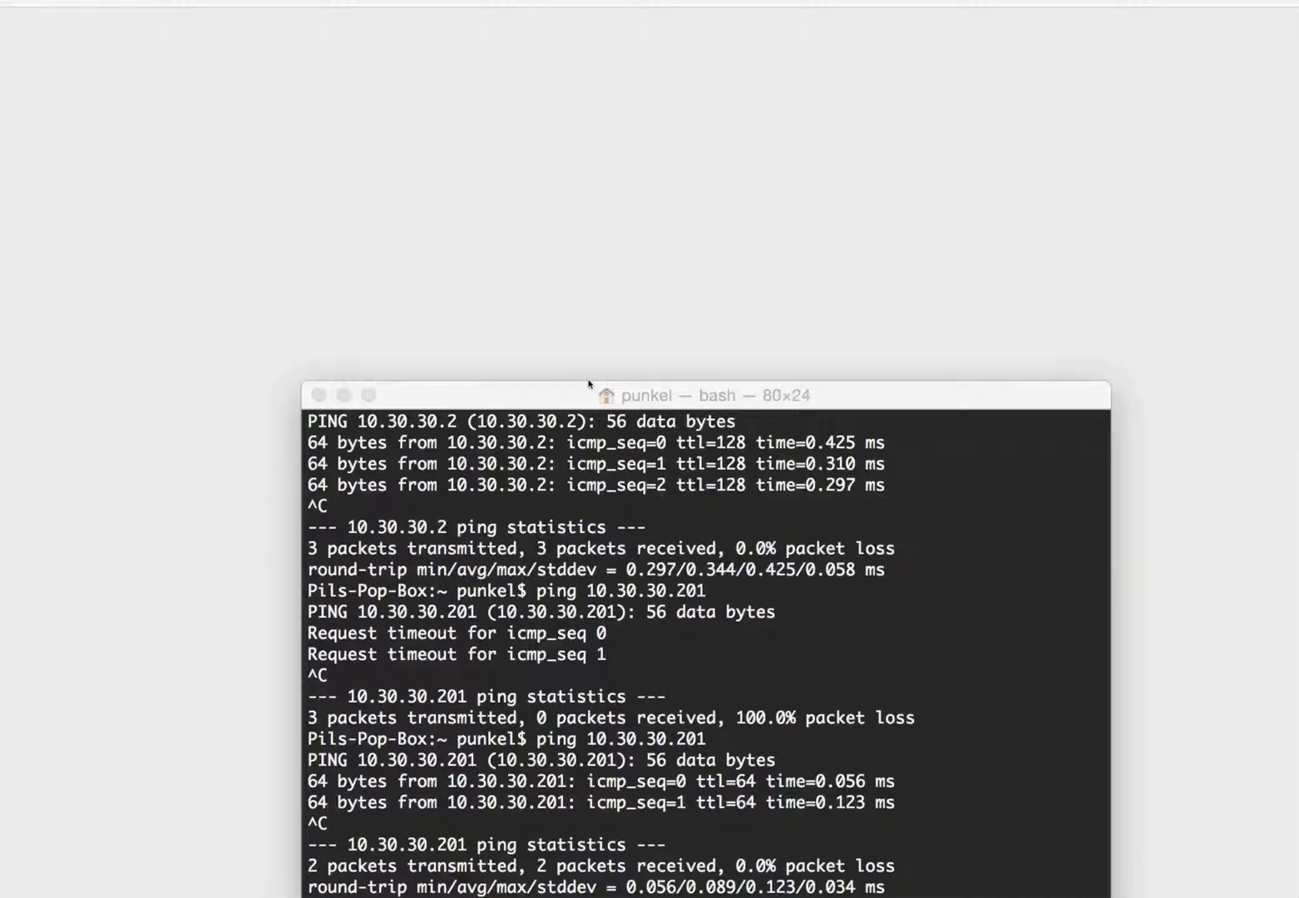
# Move com.apple.nat.plist to the Trash with the admin password, then reopen System Preferences
pyautogui.press('super+Tab')
pyautogui.press('super+Tab')
pyautogui.press('super+Tab')
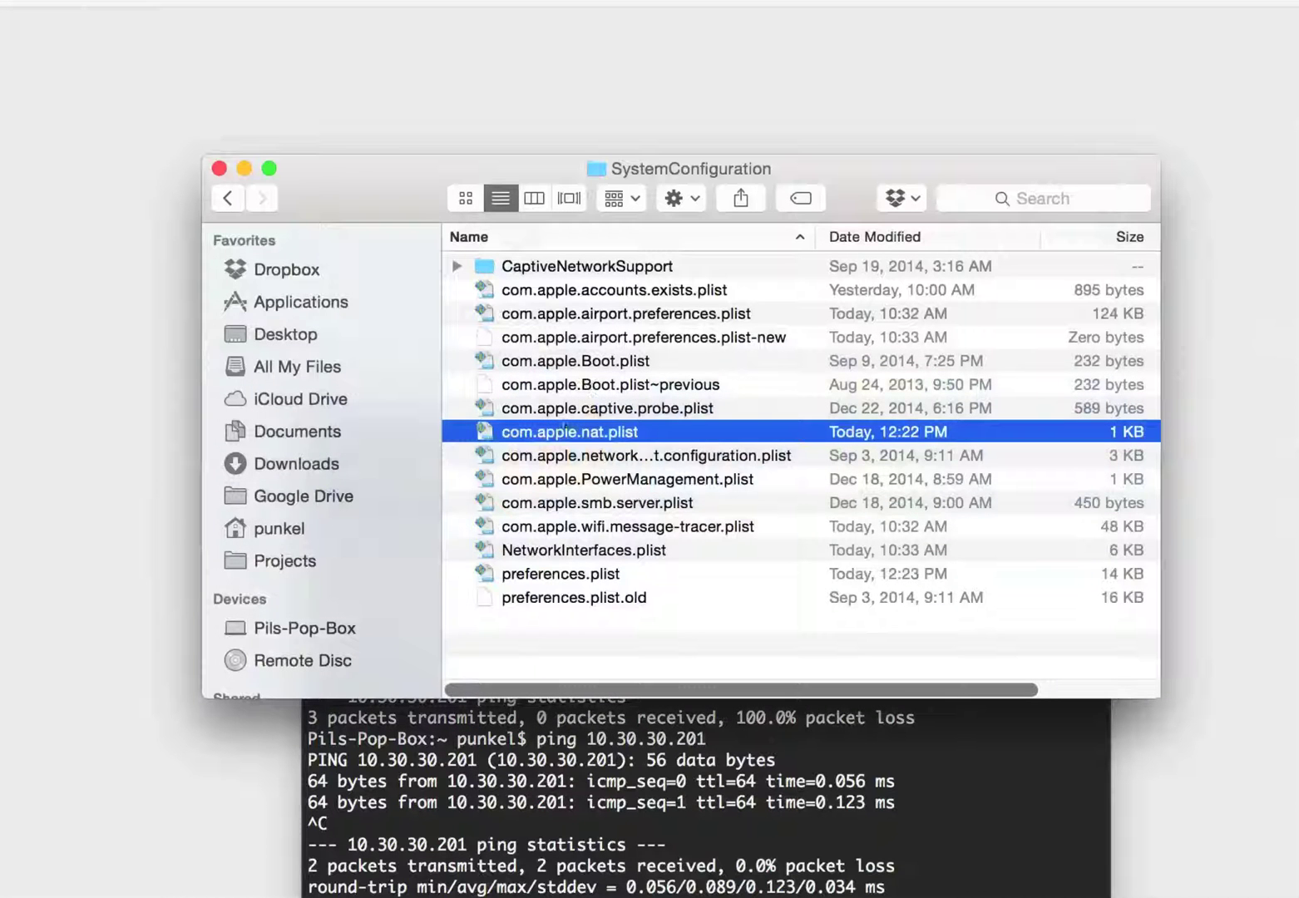
pyautogui.rightClick(561, 432)
pyautogui.click(649, 503)
pyautogui.write('••••••••')
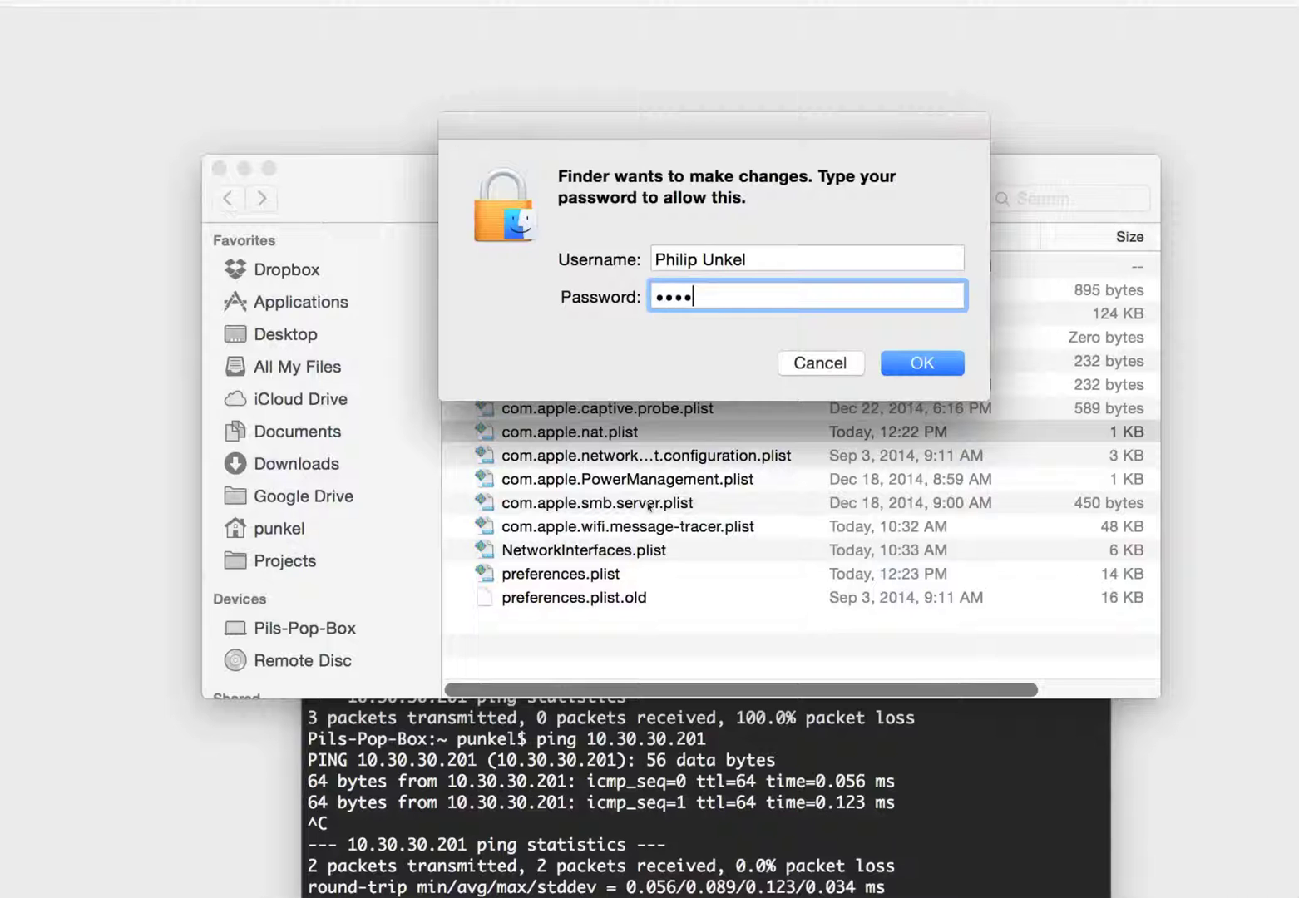
pyautogui.press('Return')
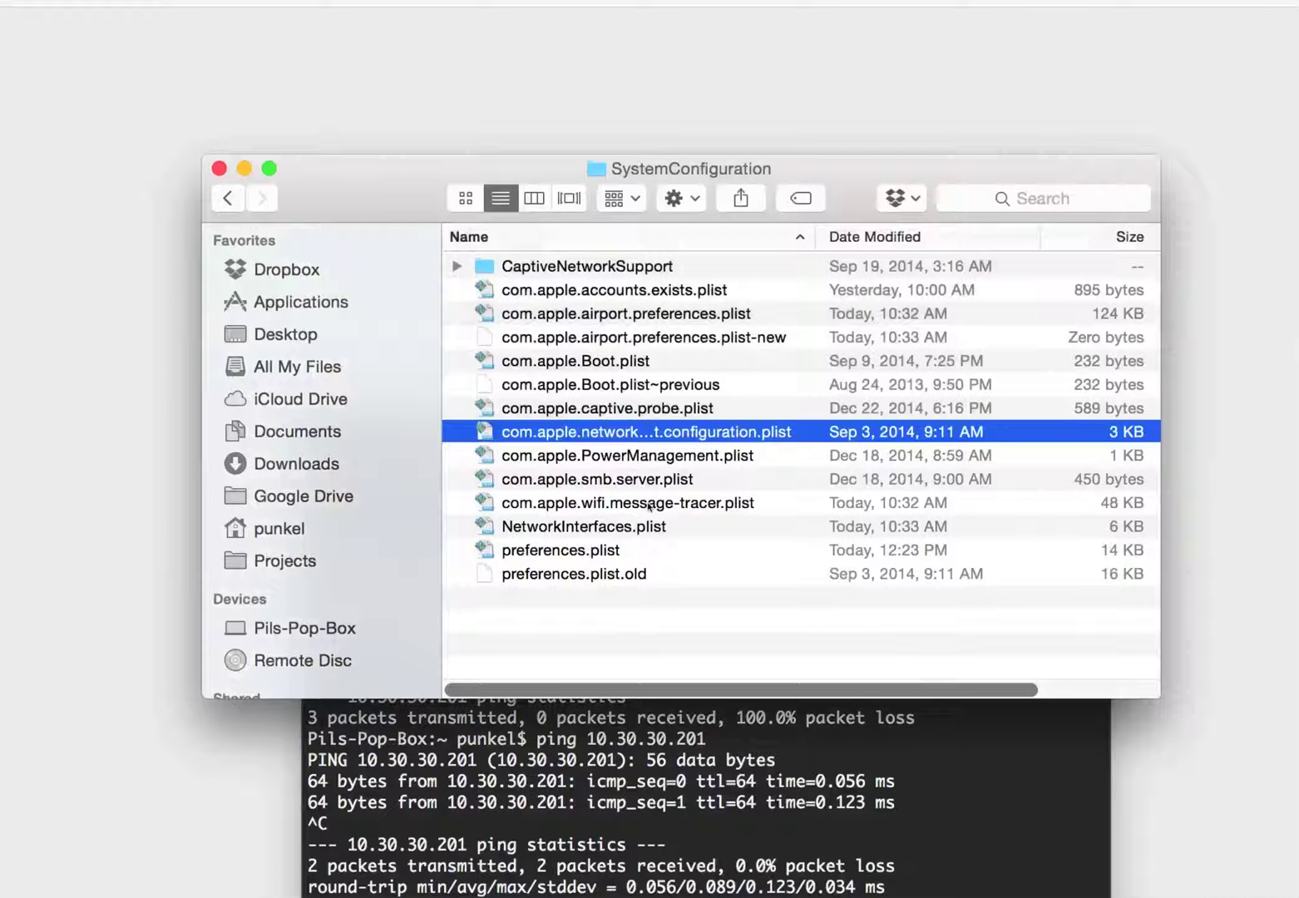
pyautogui.press('super+Tab')
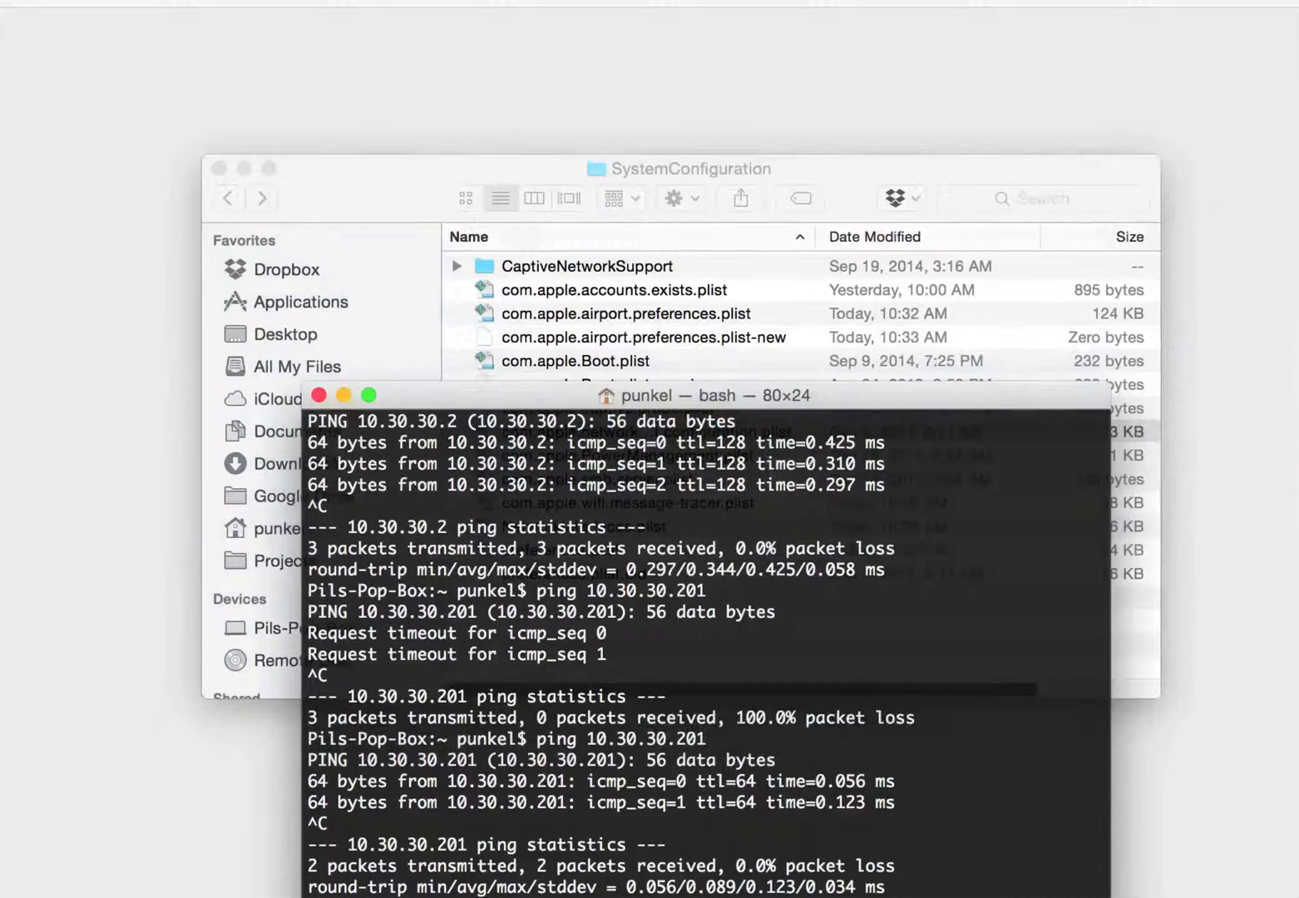
pyautogui.click(2, 3)
# Check Sharing shows Internet Sharing off with no ports, then bring SystemConfiguration forward
pyautogui.click(58, 3)
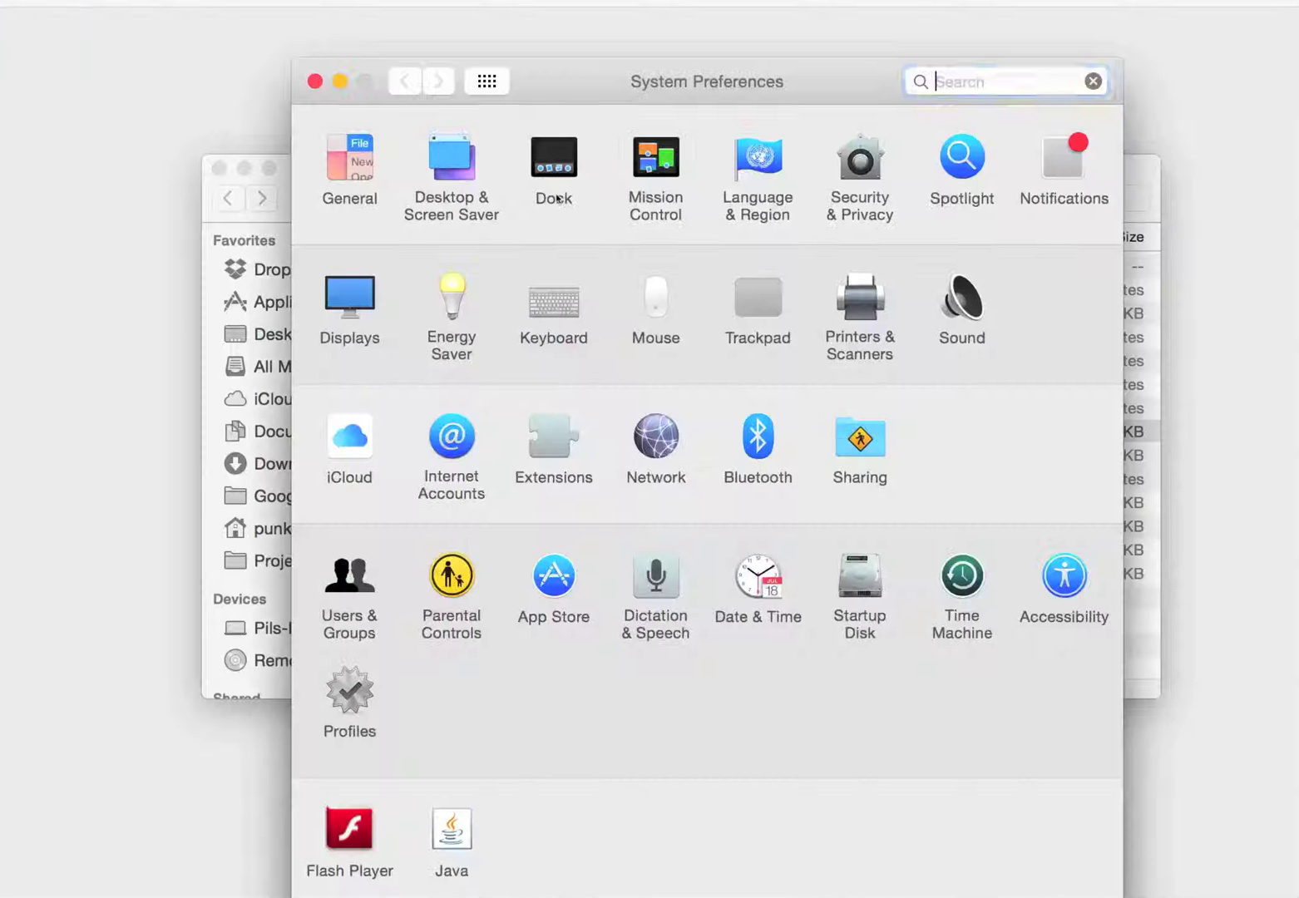
pyautogui.click(865, 449)
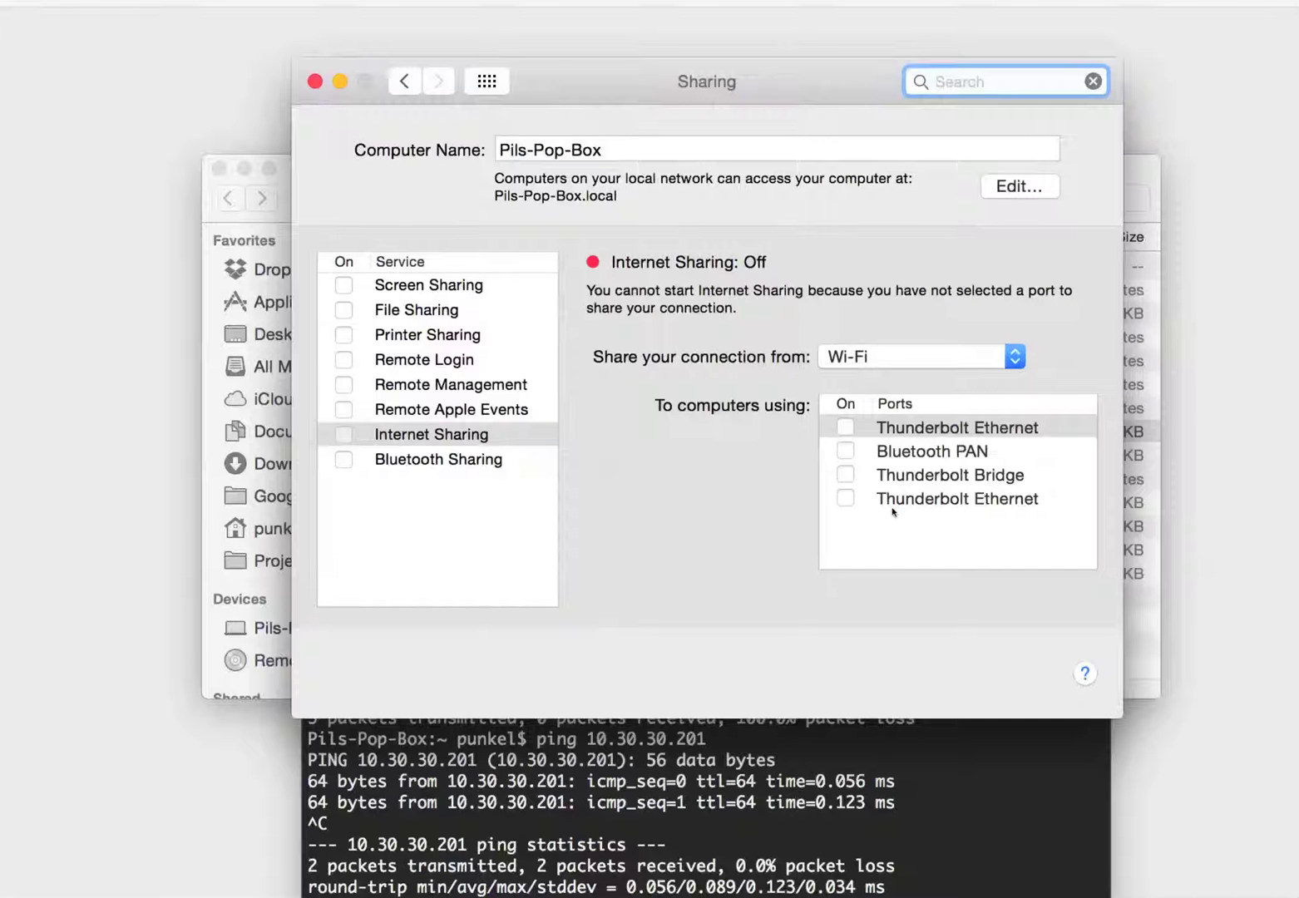
pyautogui.click(280, 218)
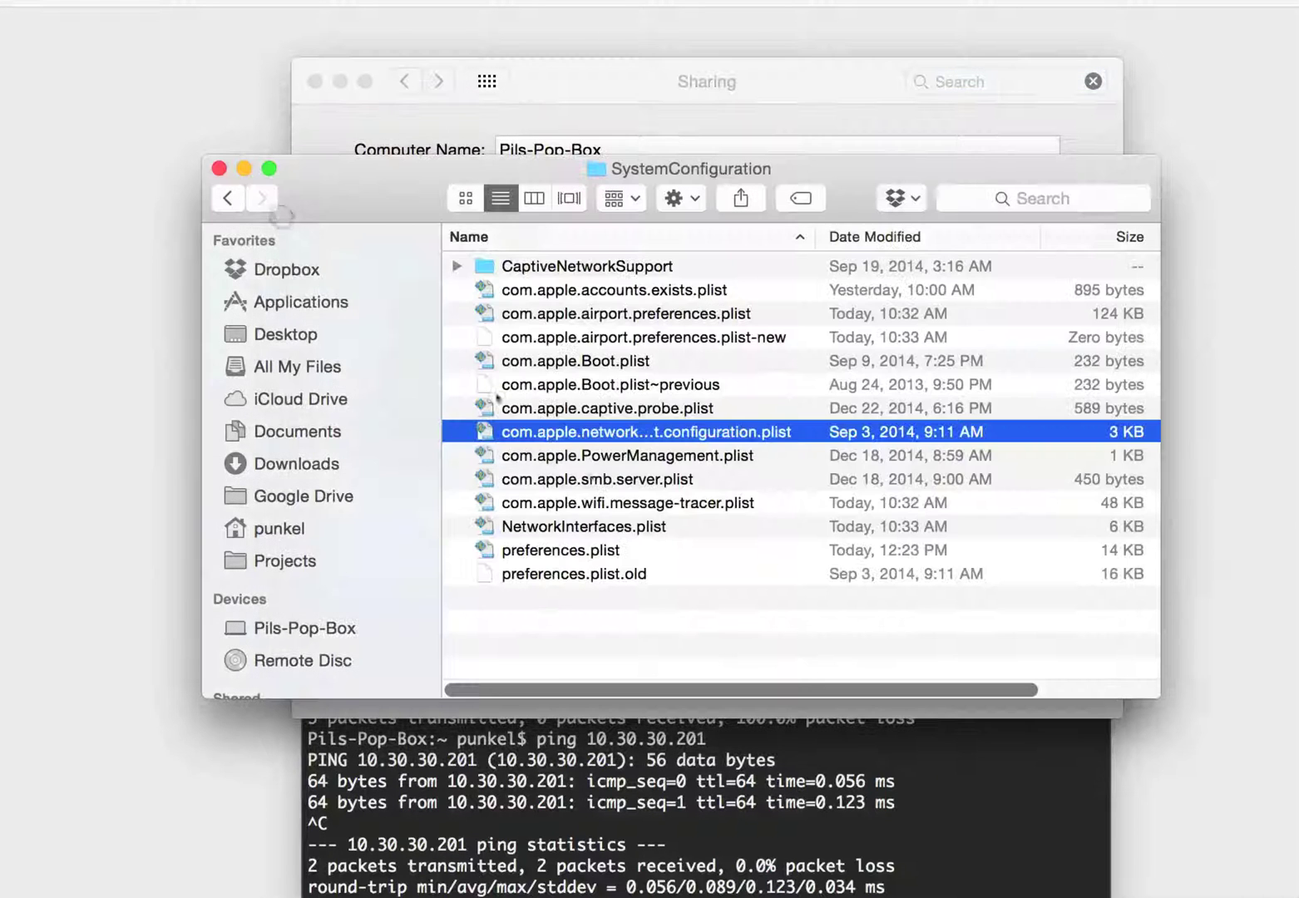